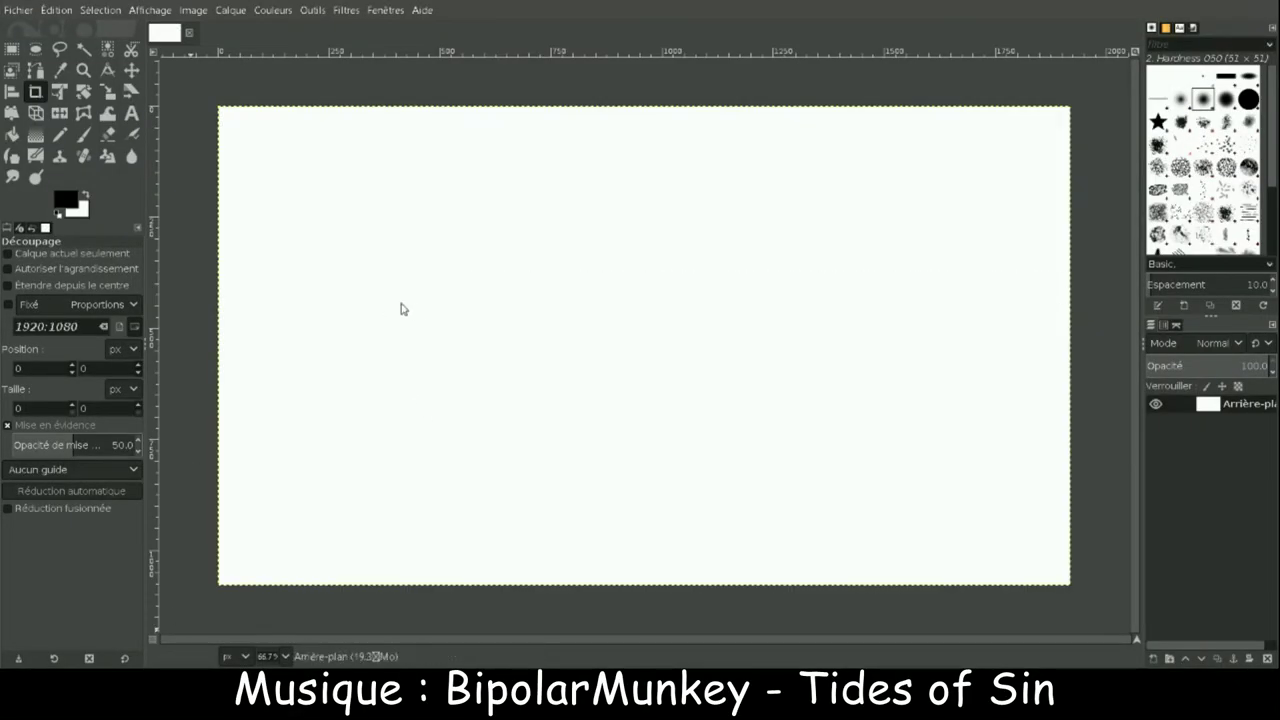
- Clear the rectangular background areas beside the man and around the TV logo to white
key("r")
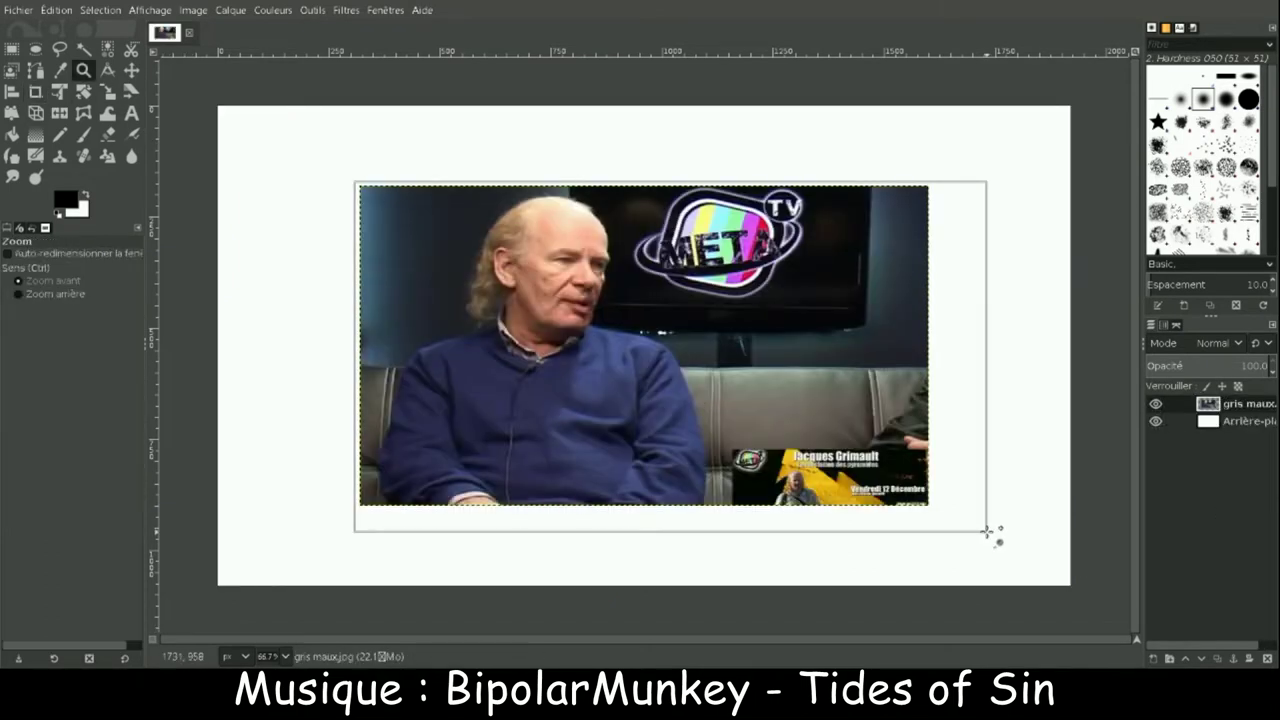
left_click_drag(1090, 73, 726, 610)
left_click_drag(330, 72, 165, 307)
left_click_drag(313, 307, 165, 600)
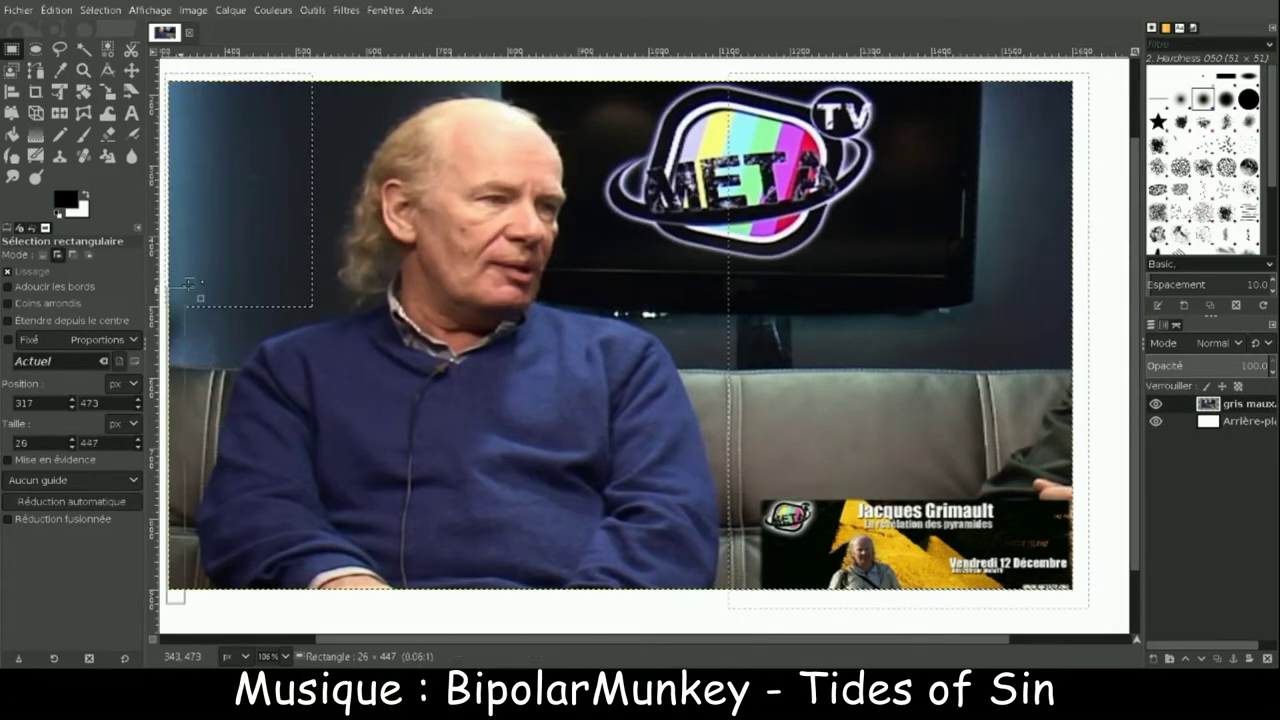
left_click_drag(743, 66, 606, 258)
left_click_drag(631, 148, 791, 320)
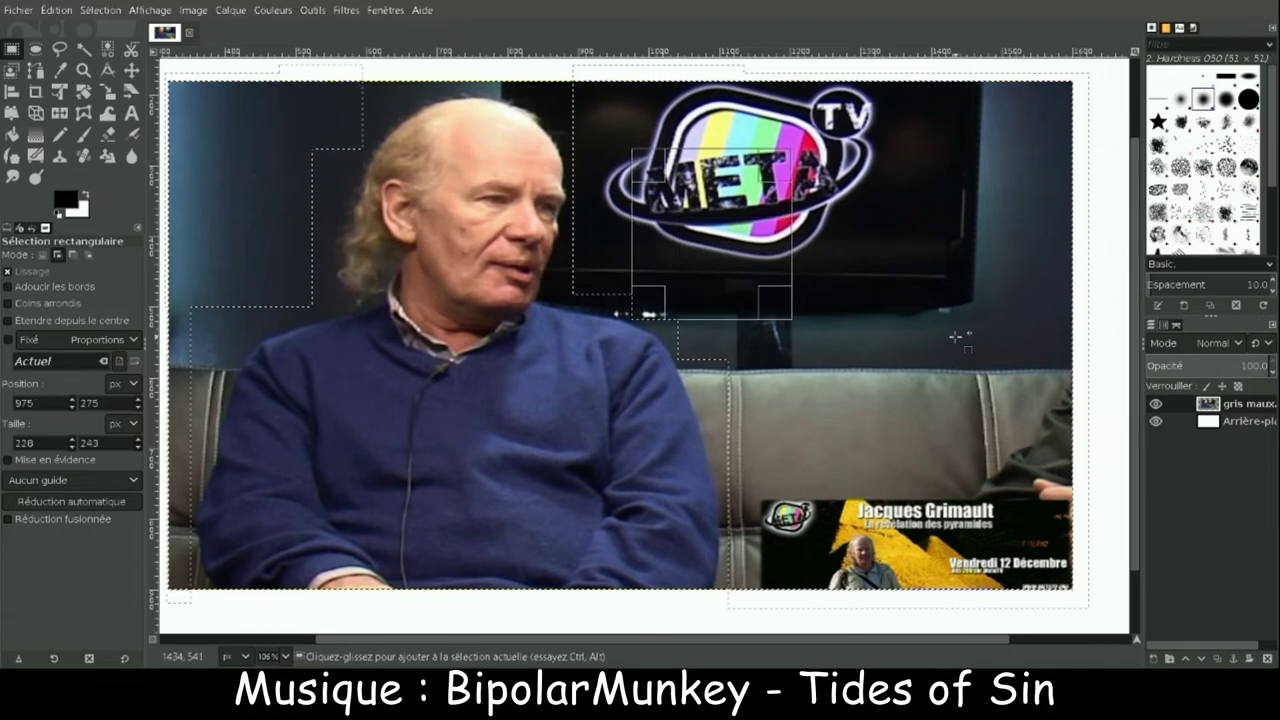
key("Delete")
- Fuzzy-select and delete the dark backdrop behind the hair and the leftover chair area
key("u")
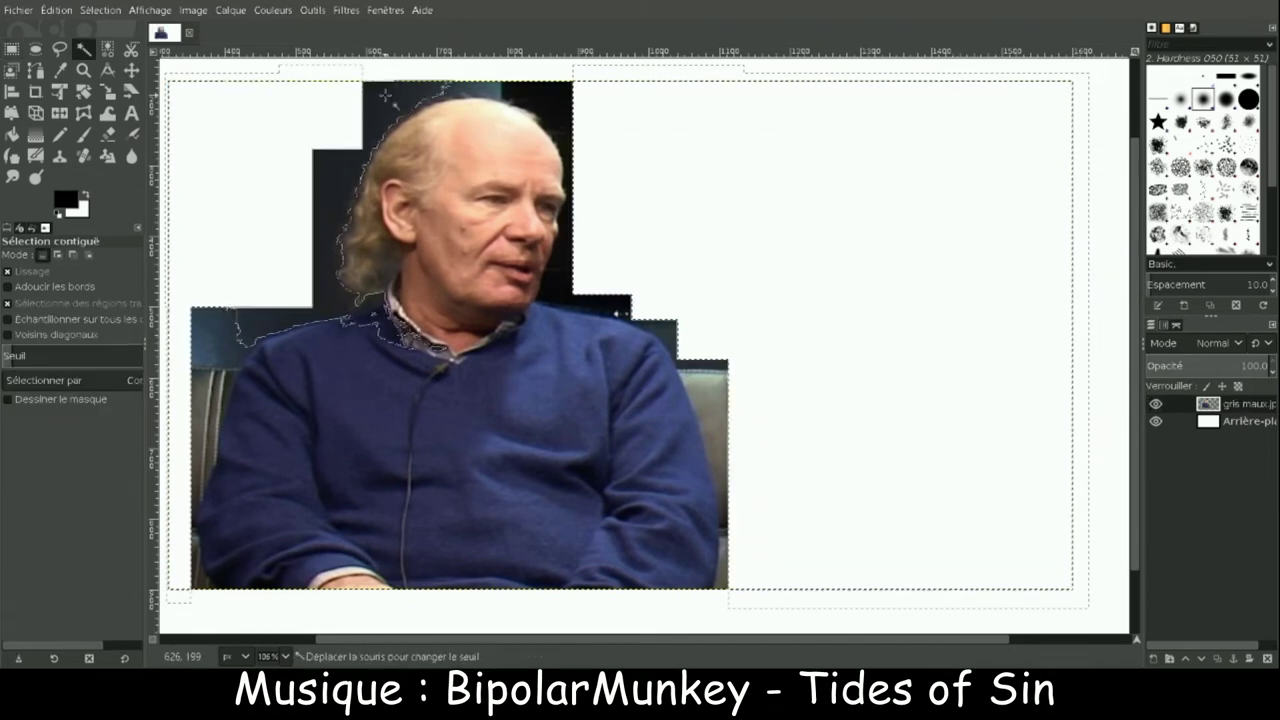
left_click(335, 220)
mouse_move(389, 89)
left_mouse_down()
mouse_move(222, 347)
mouse_move(442, 103)
mouse_move(499, 102)
left_mouse_up()
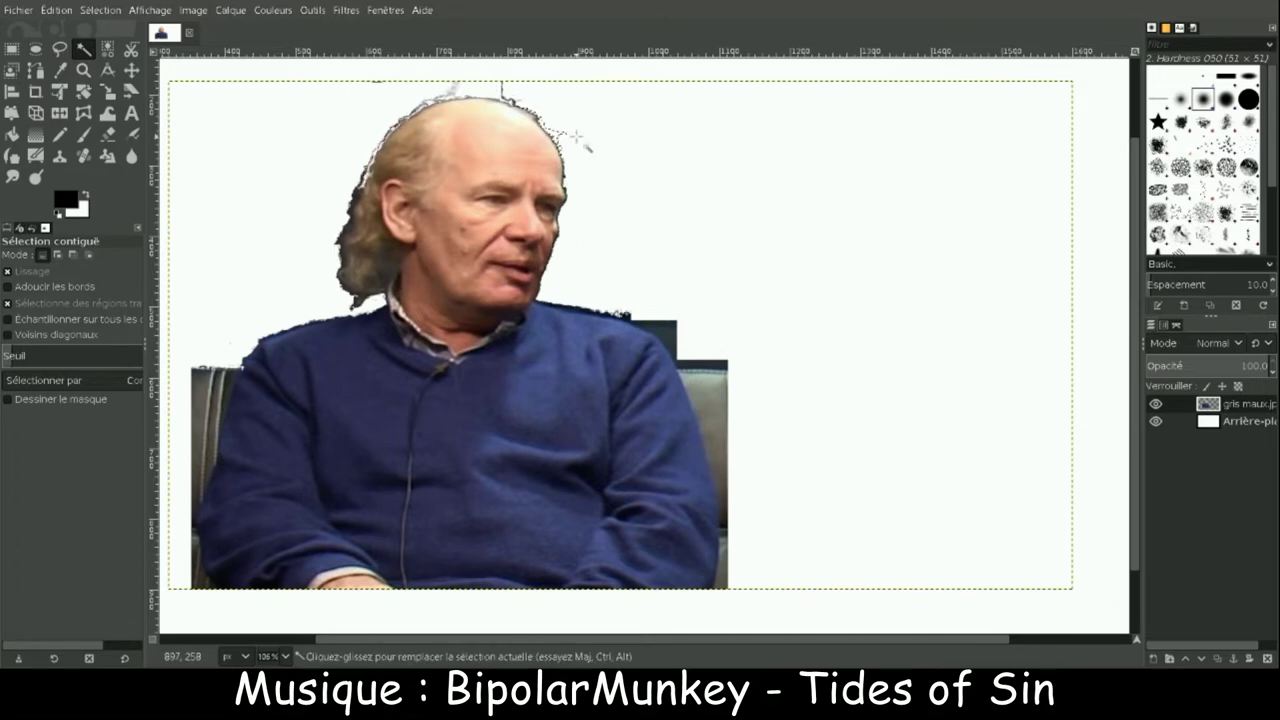
left_click_drag(775, 388, 765, 394)
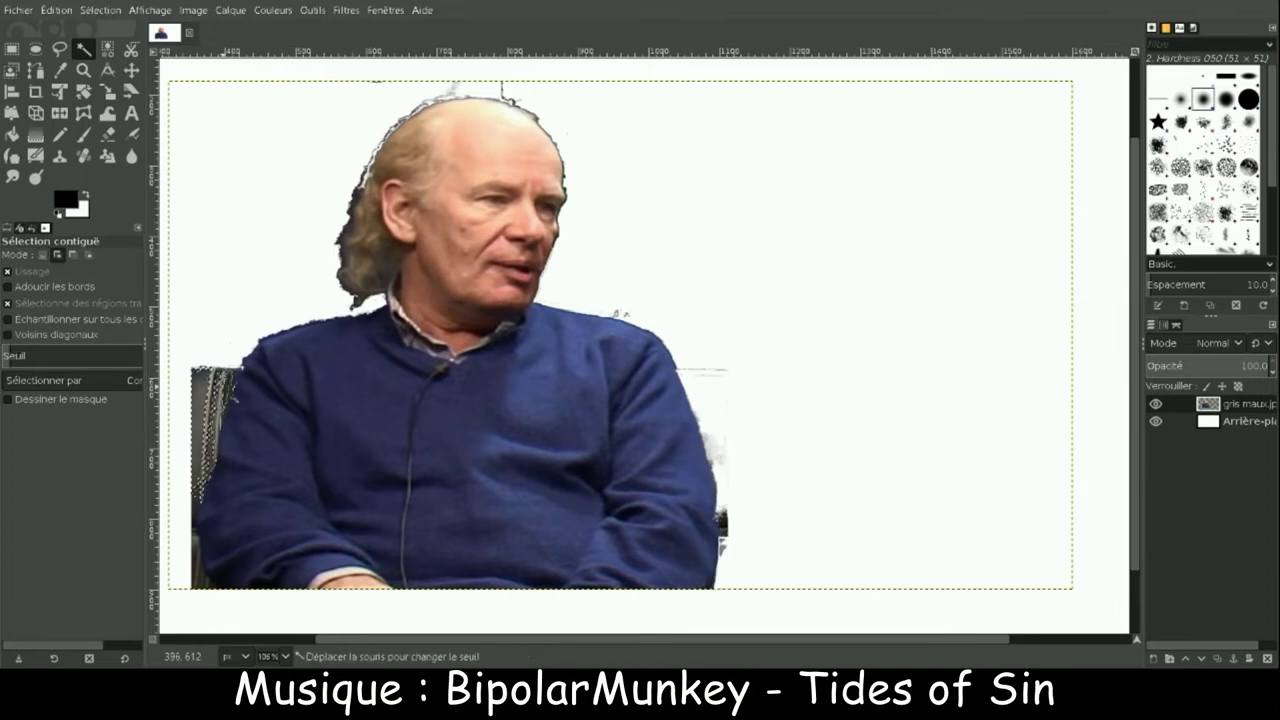
- Zoom in on the head and erase the stray dark line above it
key("z")
left_click_drag(265, 64, 708, 322)
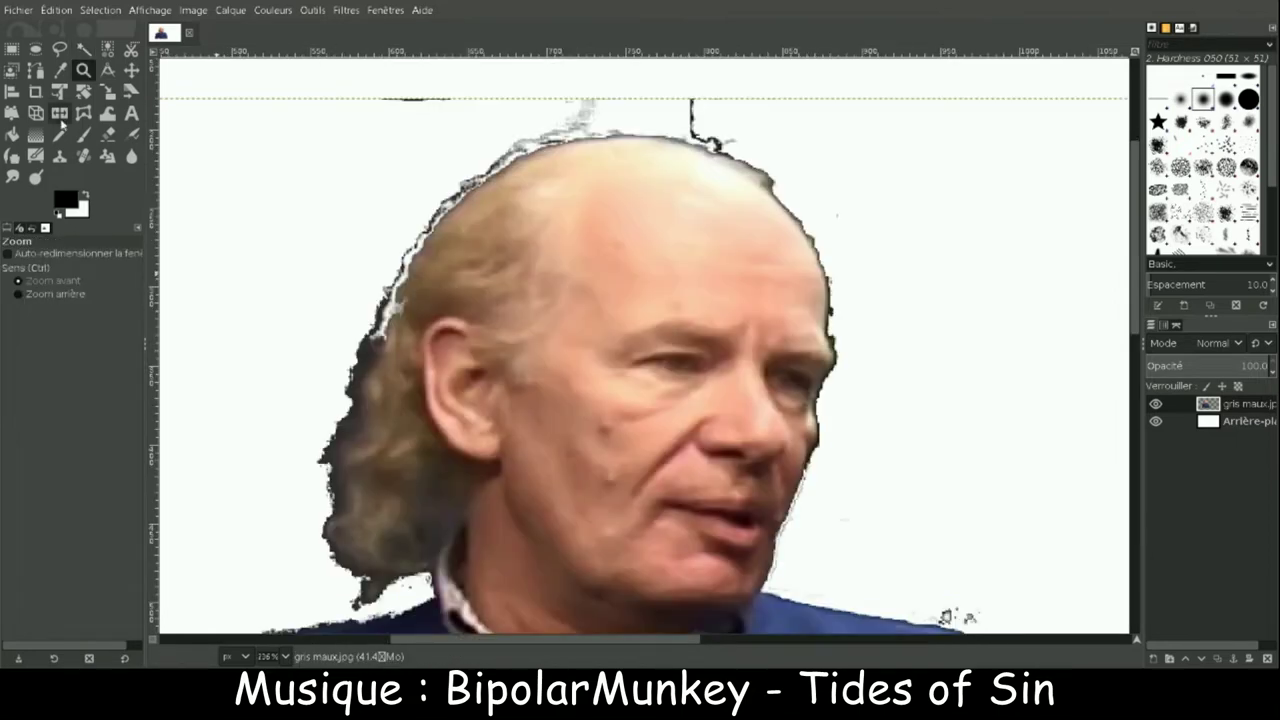
left_click(108, 134)
left_click_drag(716, 106, 735, 103)
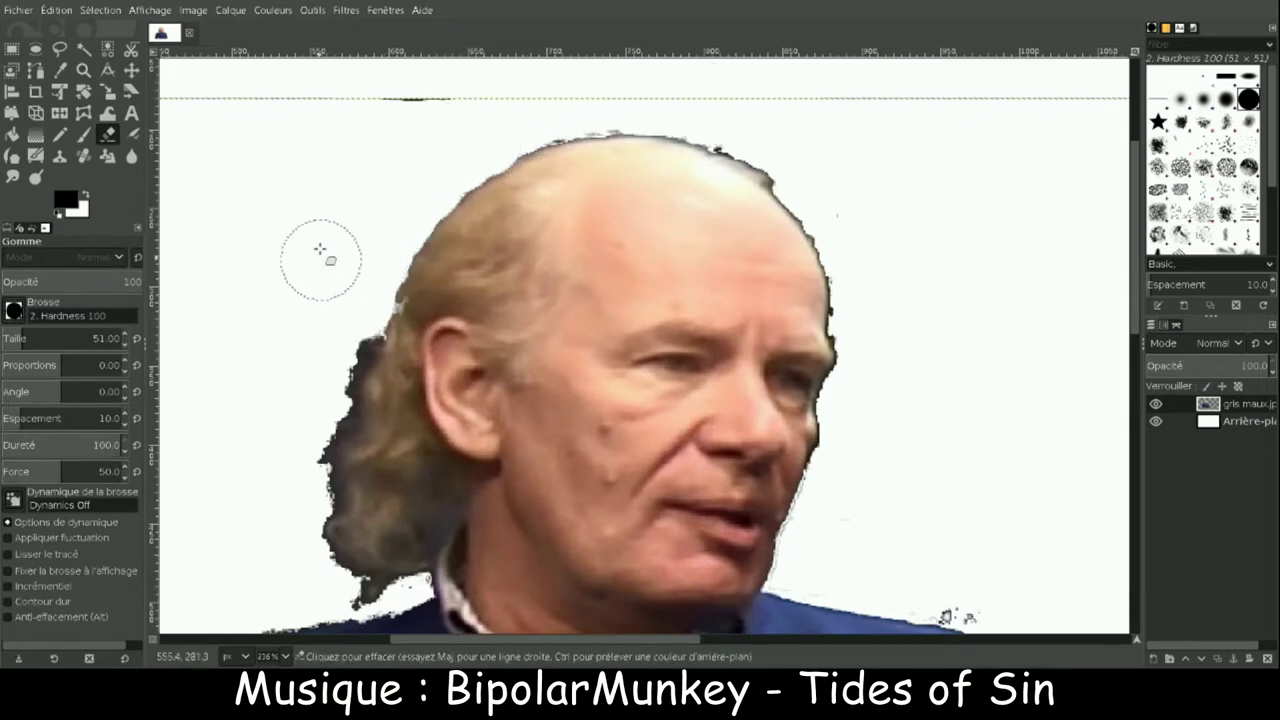
- Select the white background around the head and erase the grey chair bars beside the jacket
key("u")
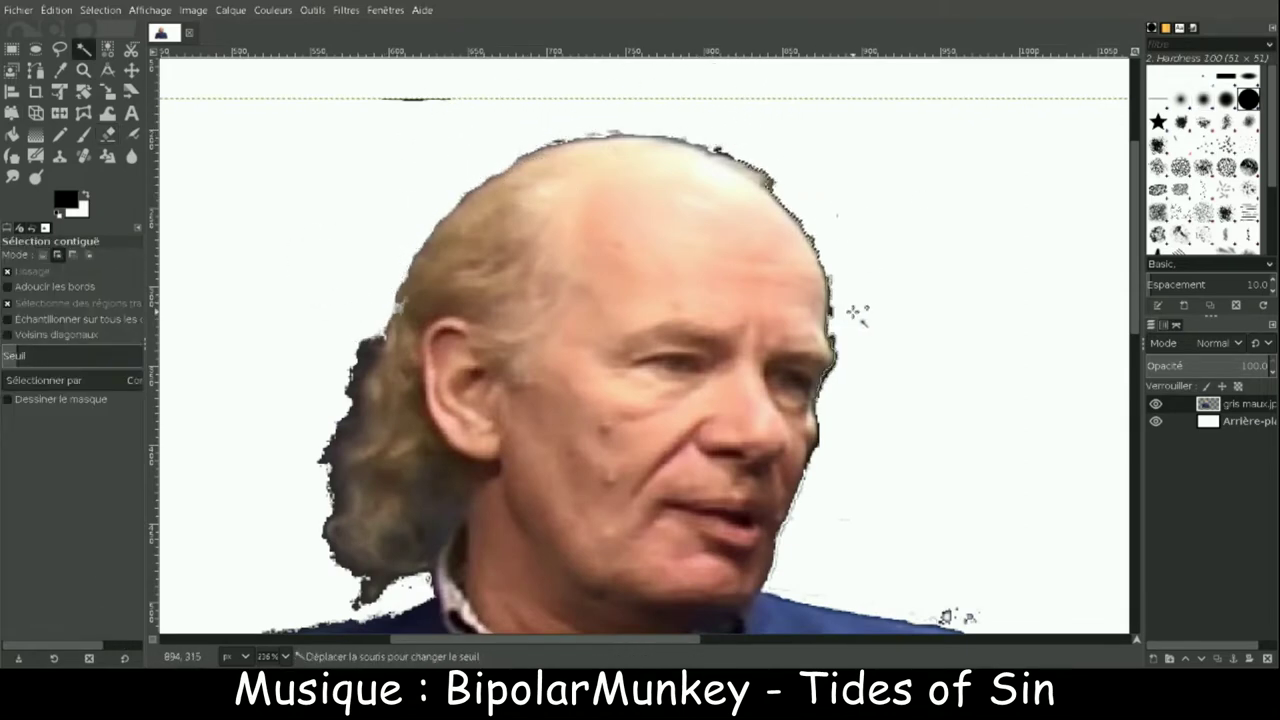
left_click(872, 503)
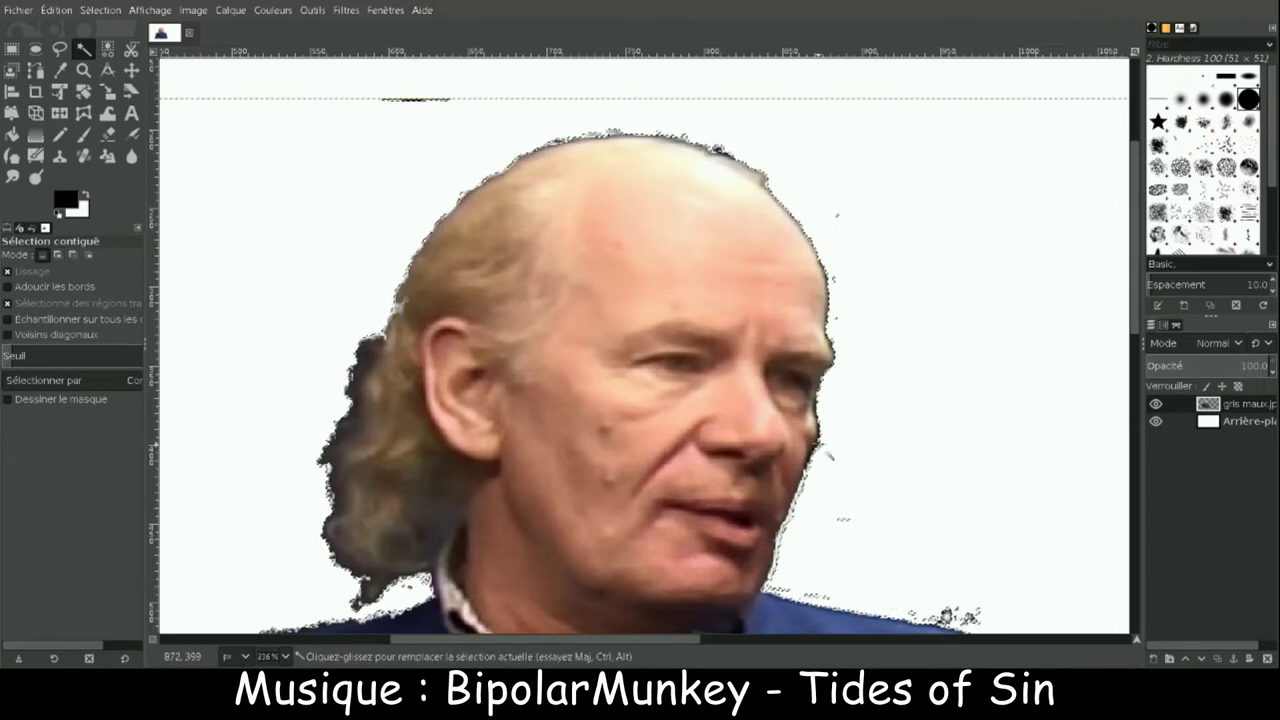
scroll(737, 537, "down", 5)
scroll(737, 537, "left", 4)
left_click(109, 138)
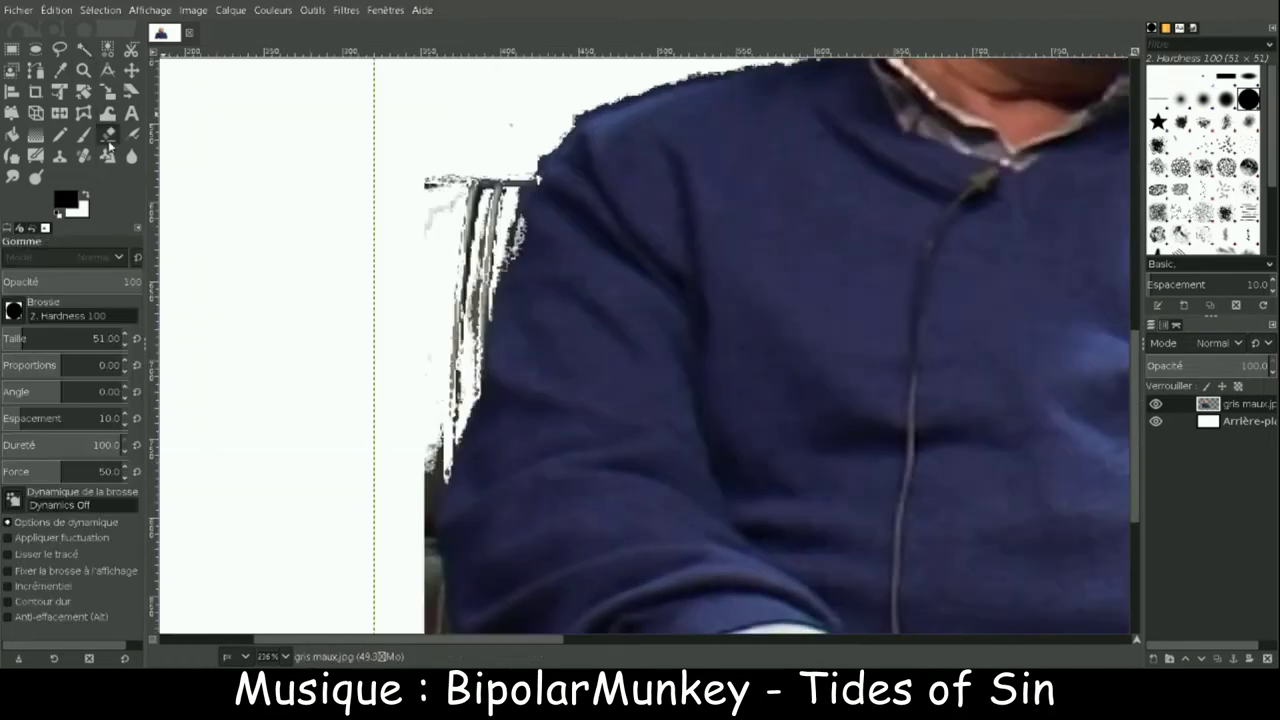
left_click_drag(472, 188, 453, 283)
key("ctrl+z")
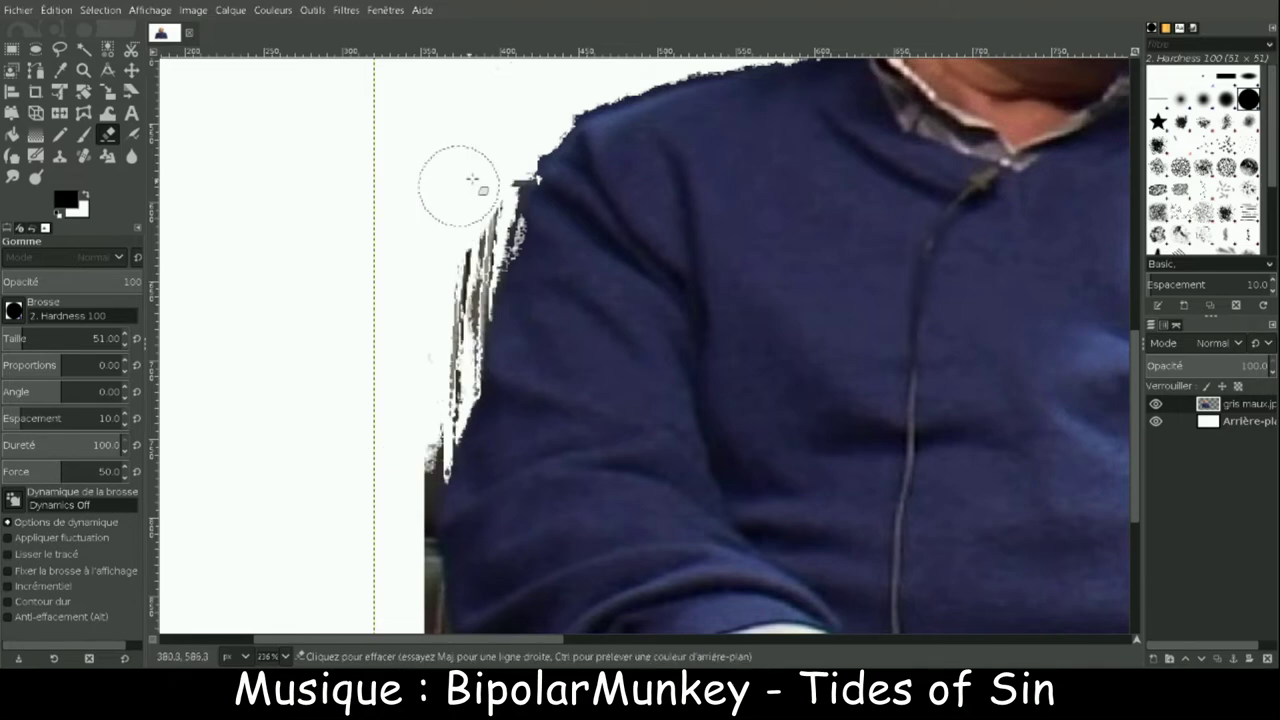
left_click_drag(457, 186, 476, 227)
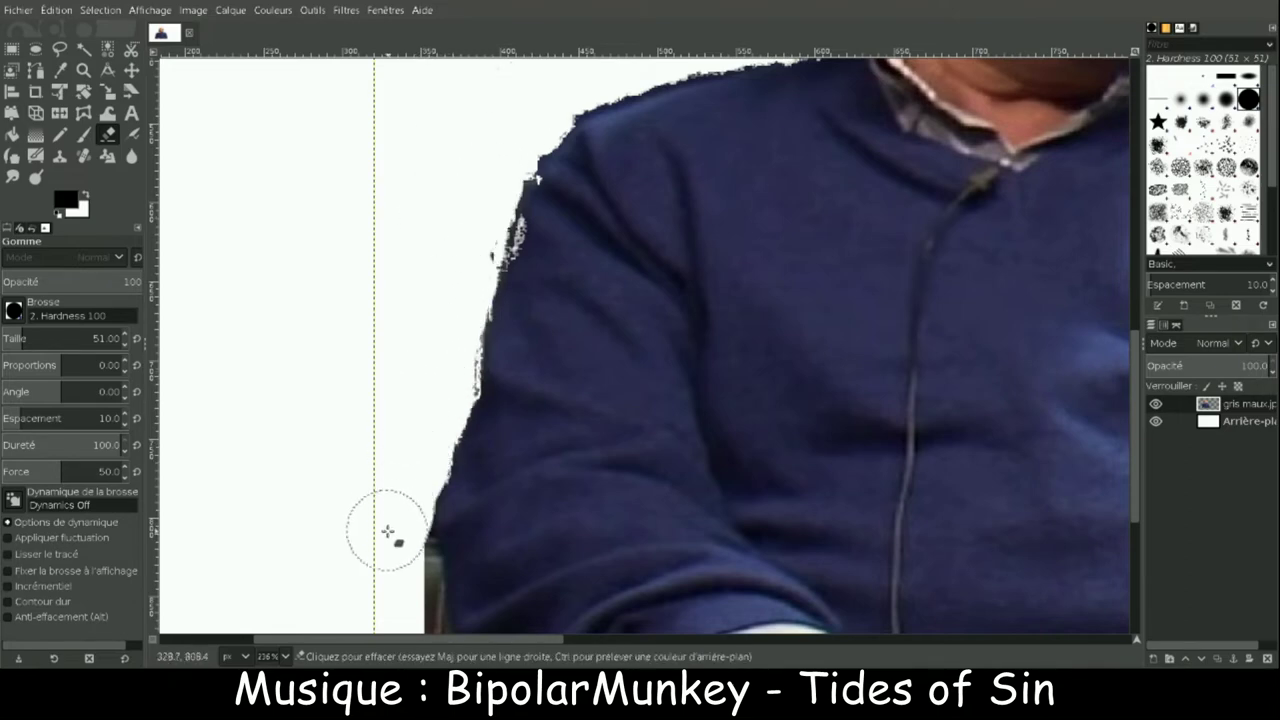
scroll(413, 346, "down", 5)
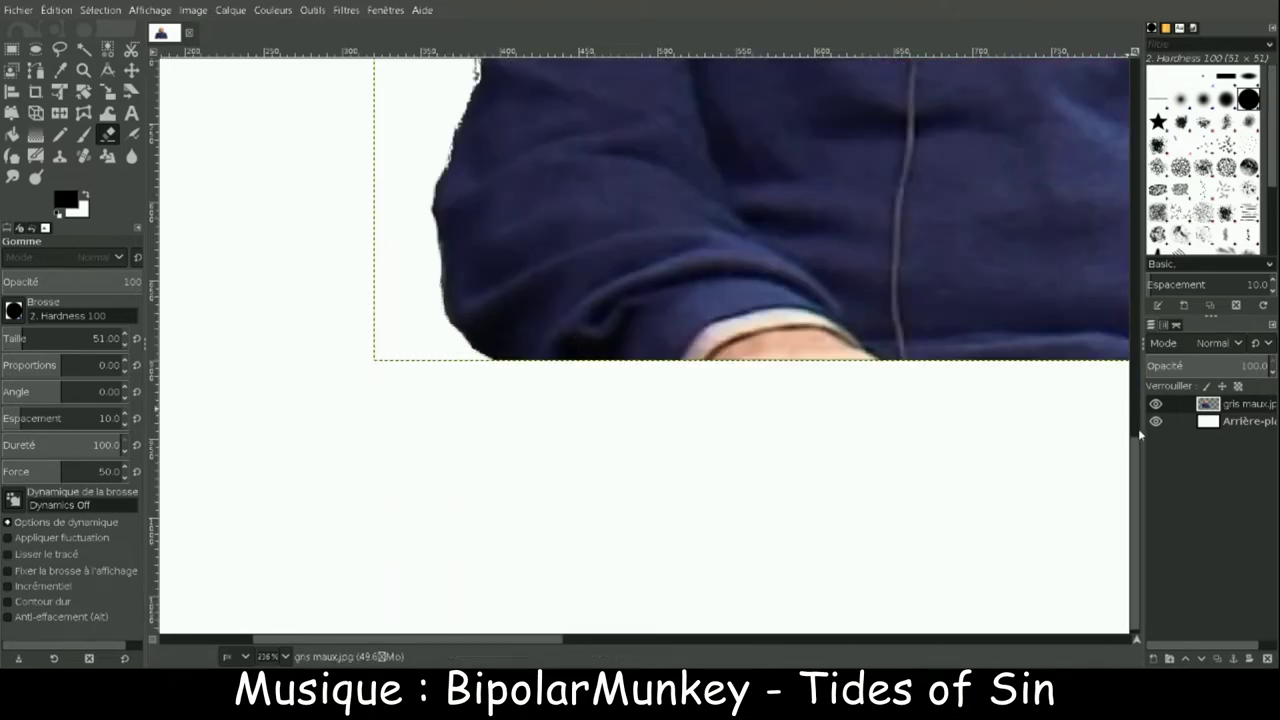
scroll(1140, 434, "up", 7)
- Smudge and blur the jagged jacket shoulder edge, then inspect the remaining edges
key("s")
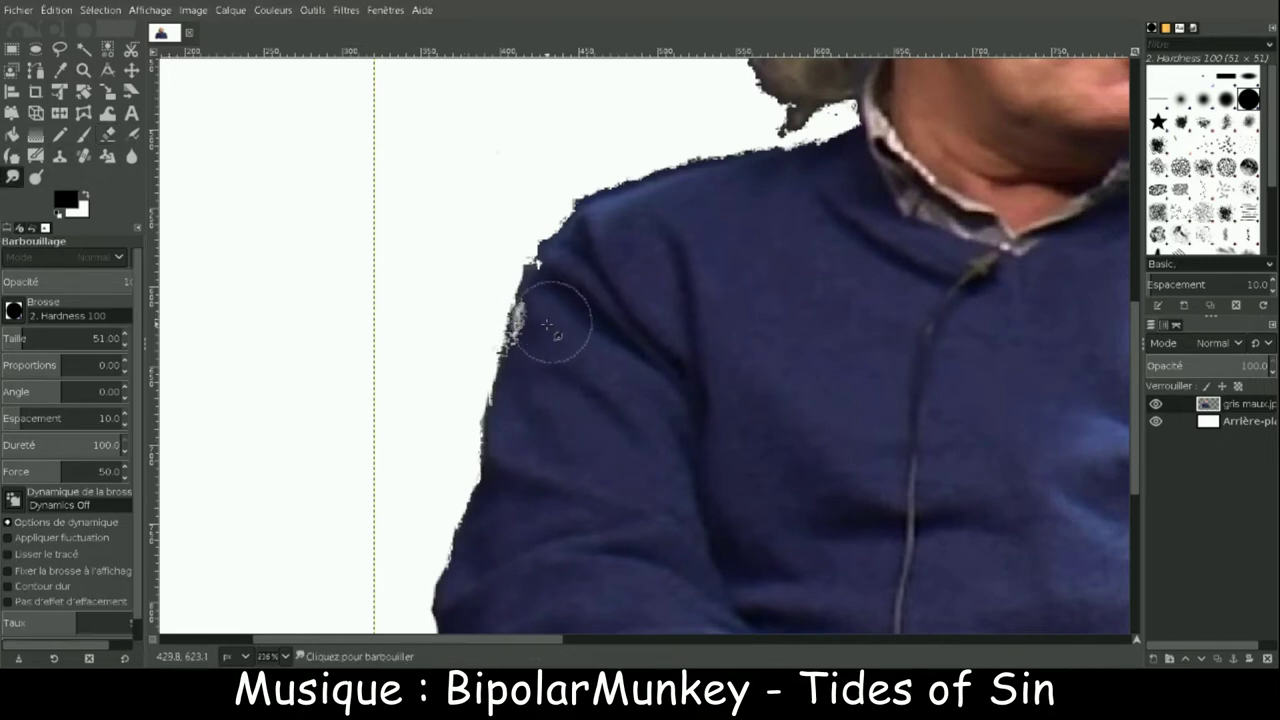
left_click_drag(557, 318, 505, 330)
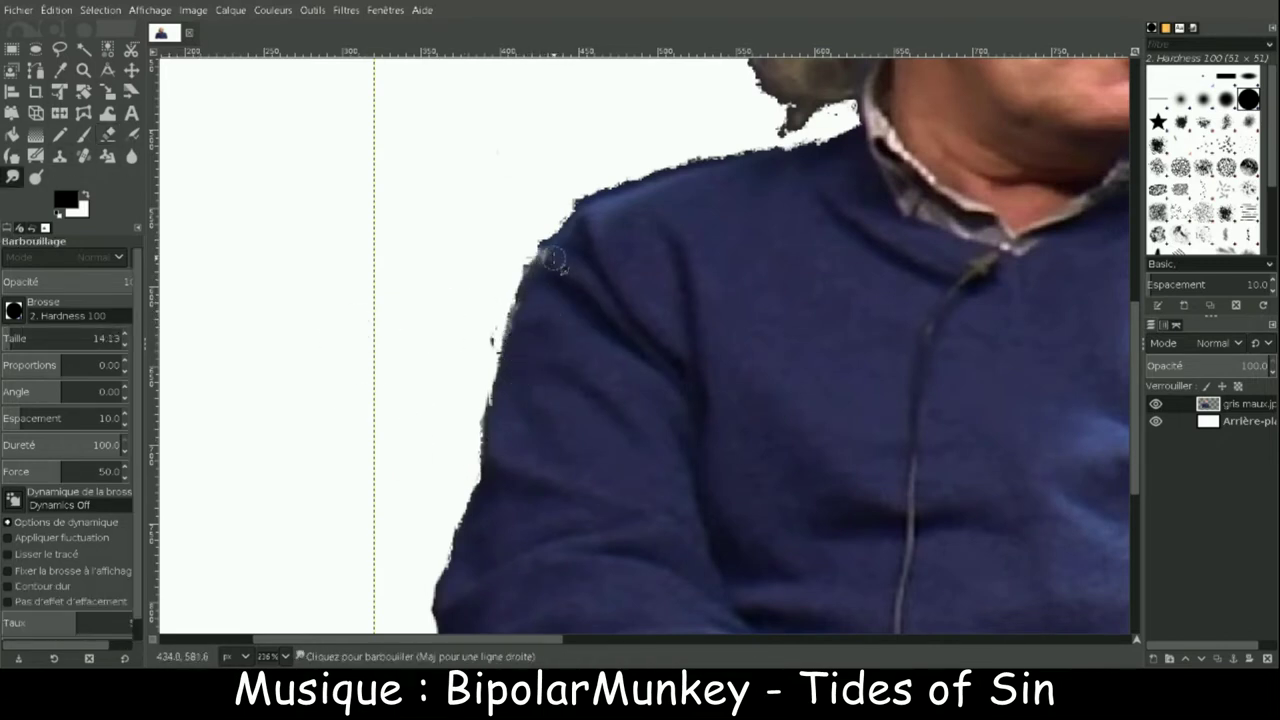
scroll(1133, 228, "up", 7)
key("shift+u")
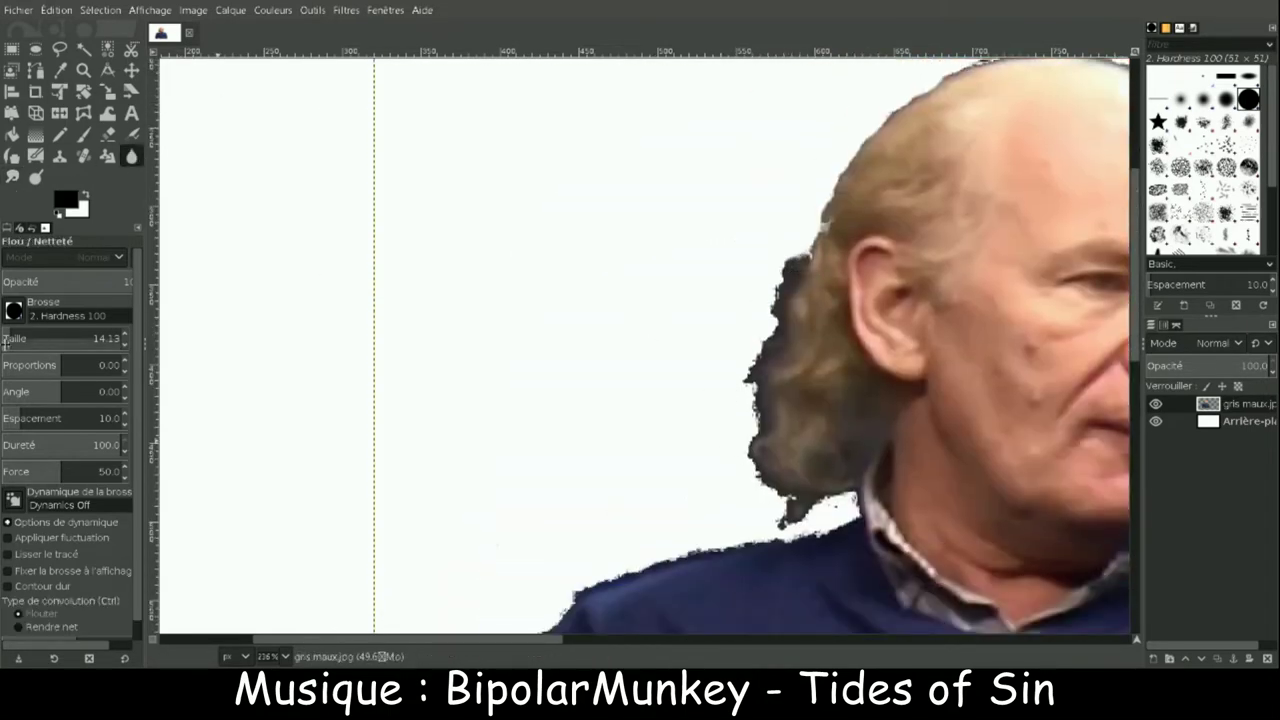
scroll(785, 487, "right", 6)
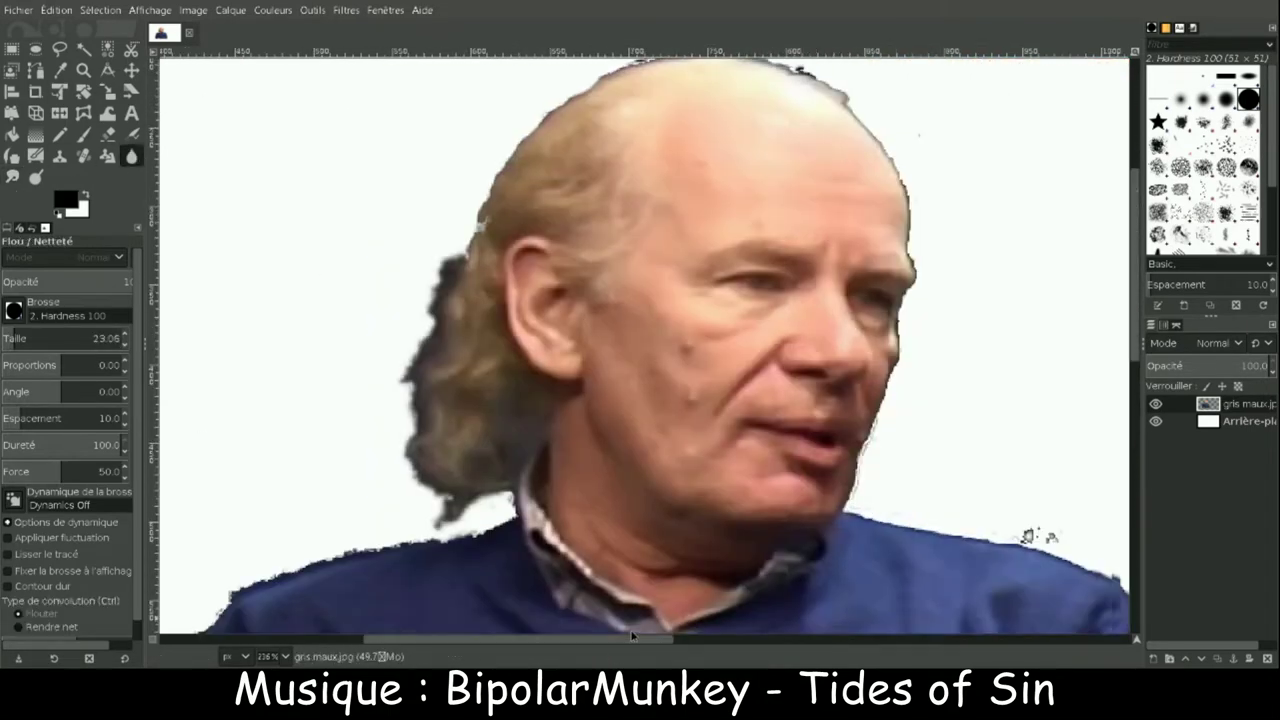
scroll(1114, 534, "right", 8)
key("shift+e")
scroll(1140, 357, "down", 3)
scroll(1140, 357, "down", 4)
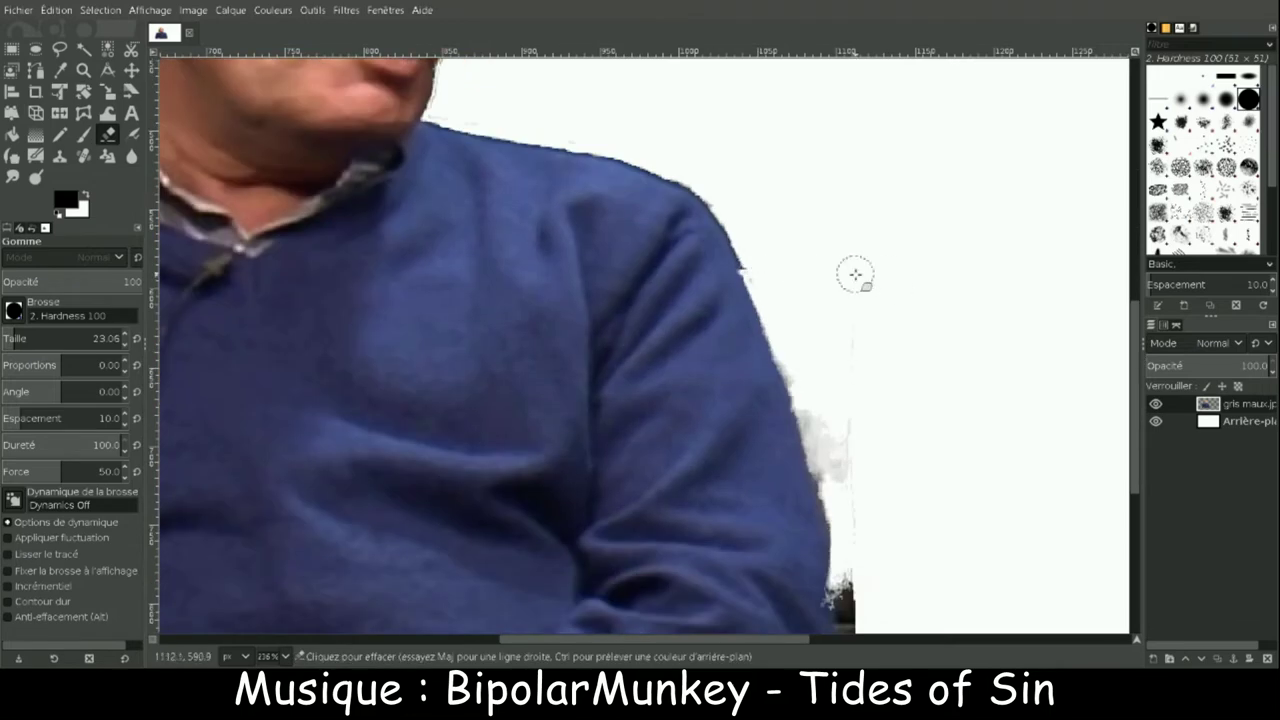
scroll(1133, 355, "down", 5)
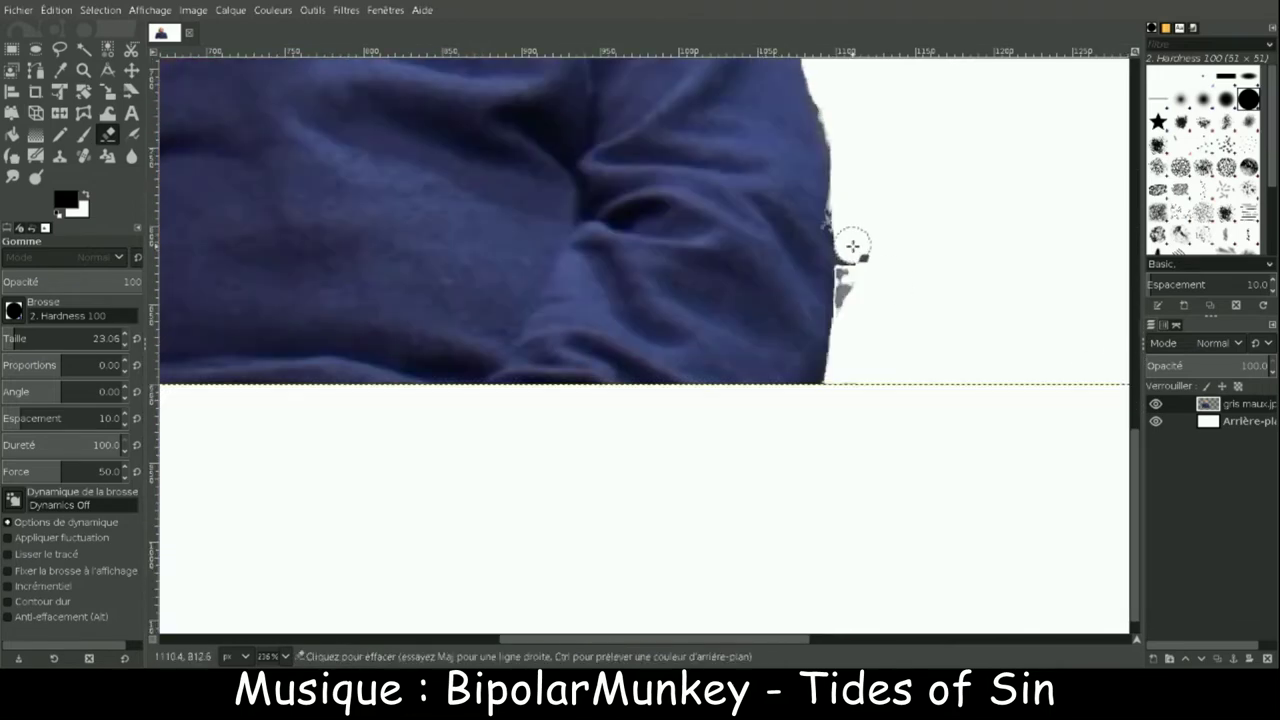
scroll(1136, 434, "up", 10)
scroll(683, 400, "right", 5)
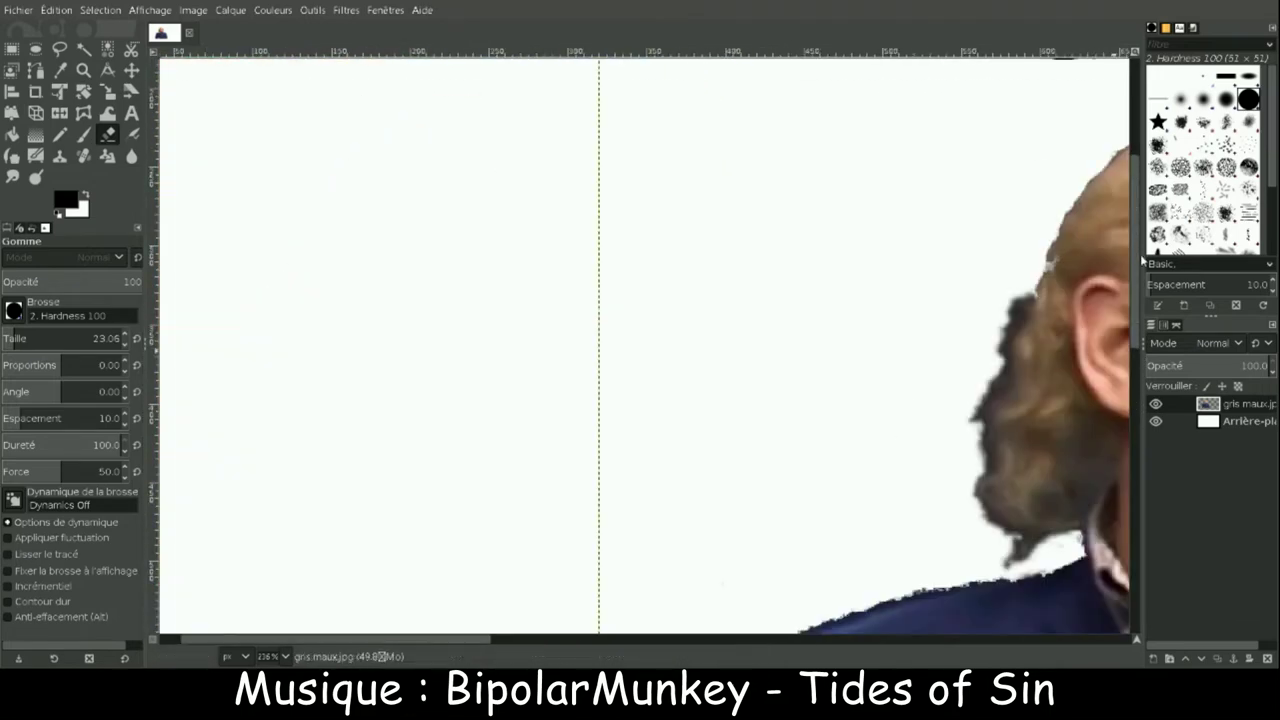
scroll(683, 400, "down", 5)
key("z")
key("minus")
key("minus")
key("minus")
- Flip the man's layer horizontally so he faces the other way
key("plus")
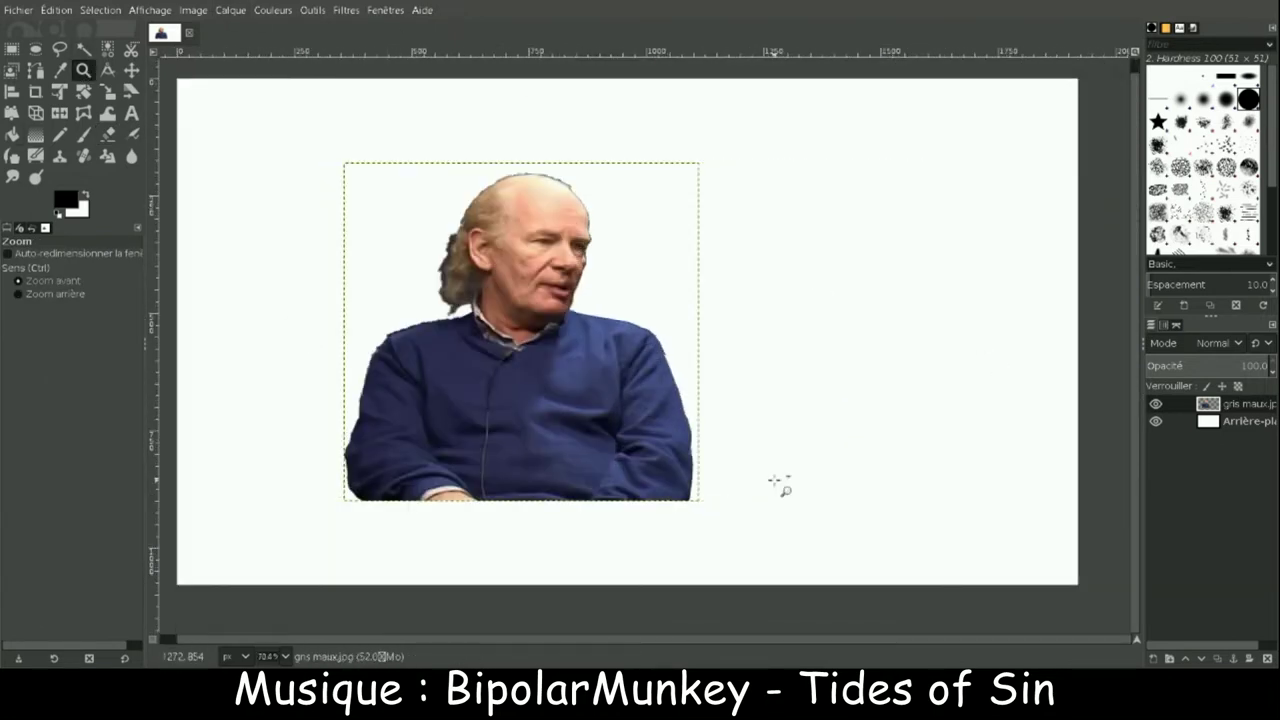
left_click(1228, 403)
key("shift+ctrl+d")
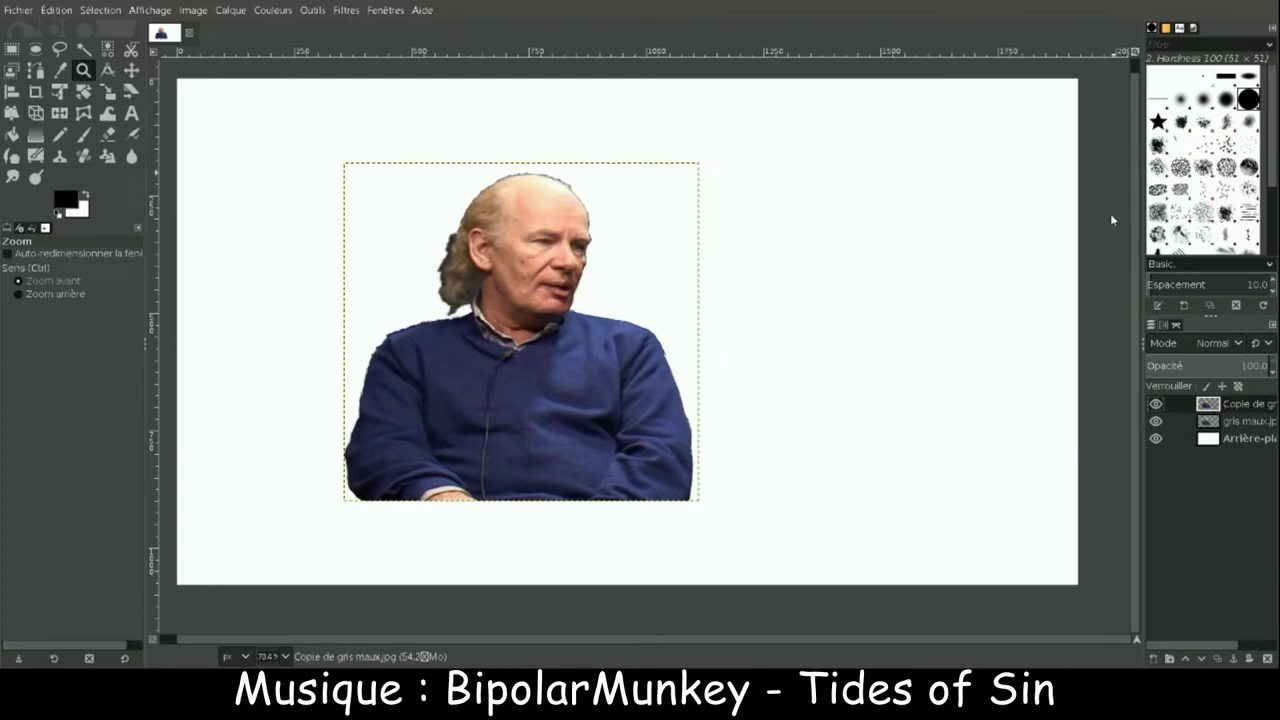
key("ctrl+z")
left_click(59, 113)
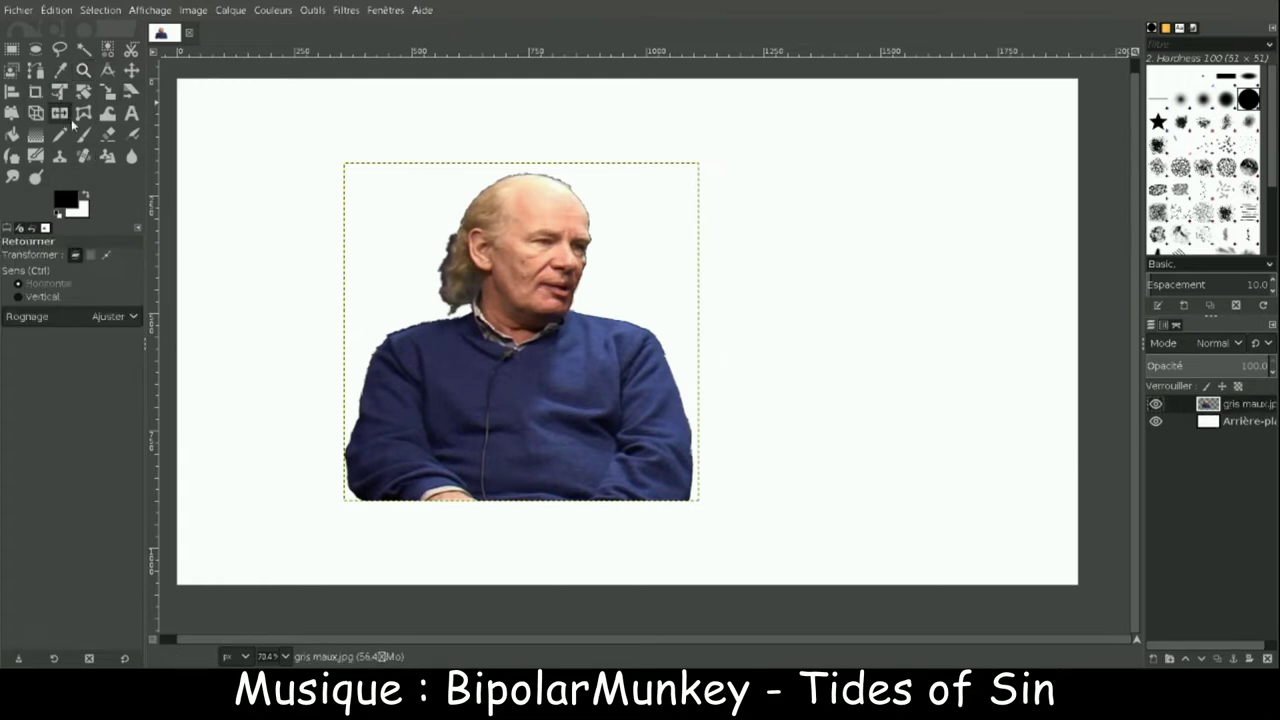
left_click(570, 335)
- Move the man to the lower right corner and duplicate his layer
left_click(131, 70)
mouse_move(443, 397)
left_mouse_down()
mouse_move(822, 478)
mouse_move(813, 472)
left_mouse_up()
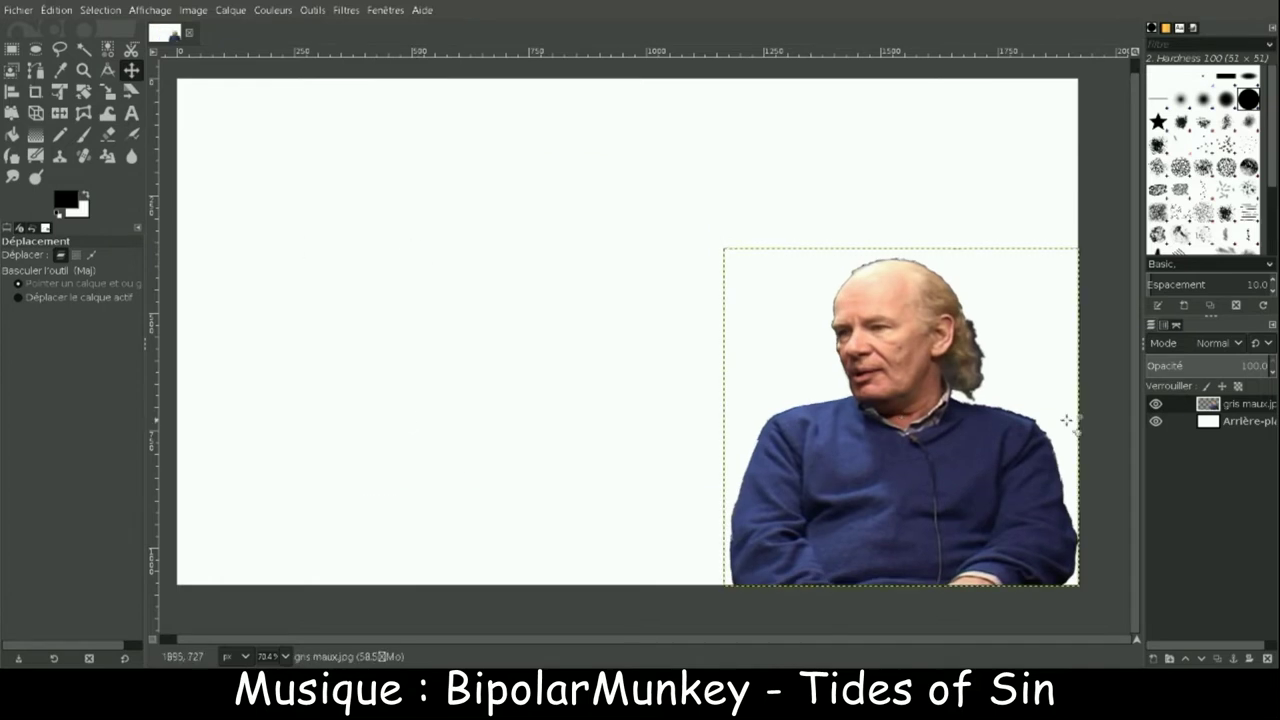
key("shift+ctrl+d")
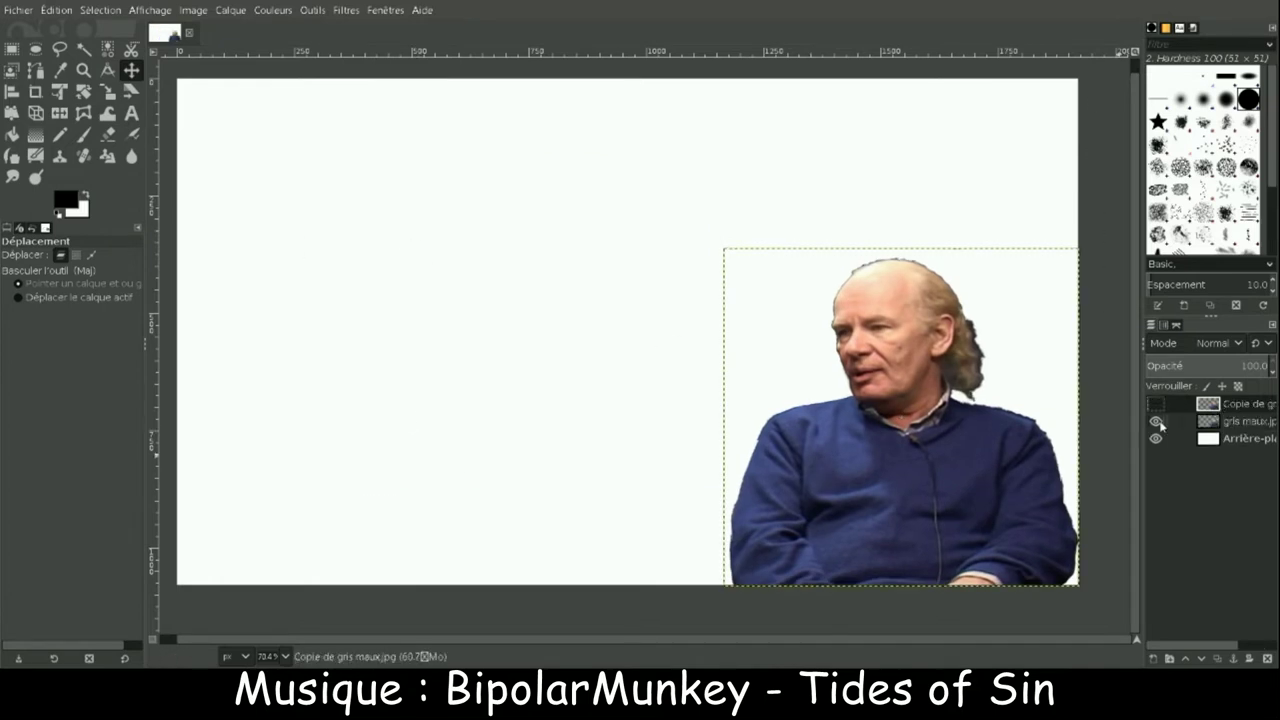
- Fuzzy-select the man's face, right-side hair, mouth and jaw, tuning the threshold to grow it
key("z")
left_click_drag(663, 209, 1050, 432)
key("u")
left_click(700, 238)
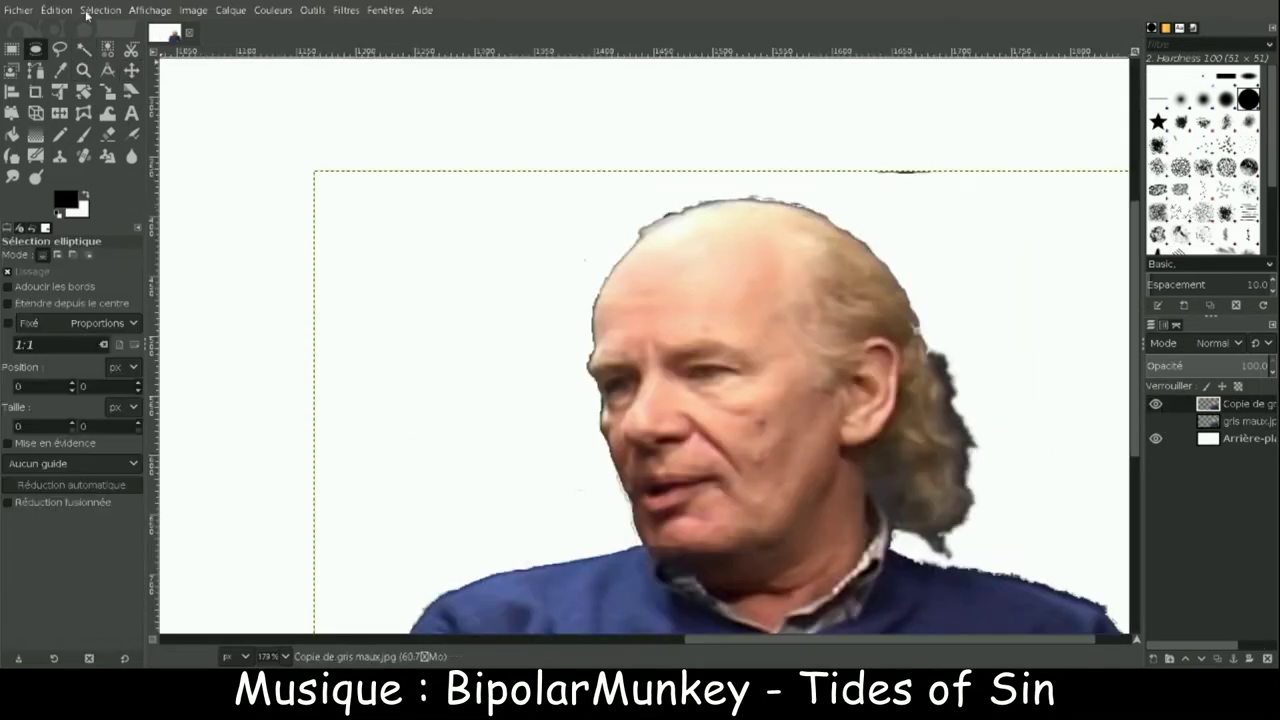
left_click_drag(788, 305, 700, 541)
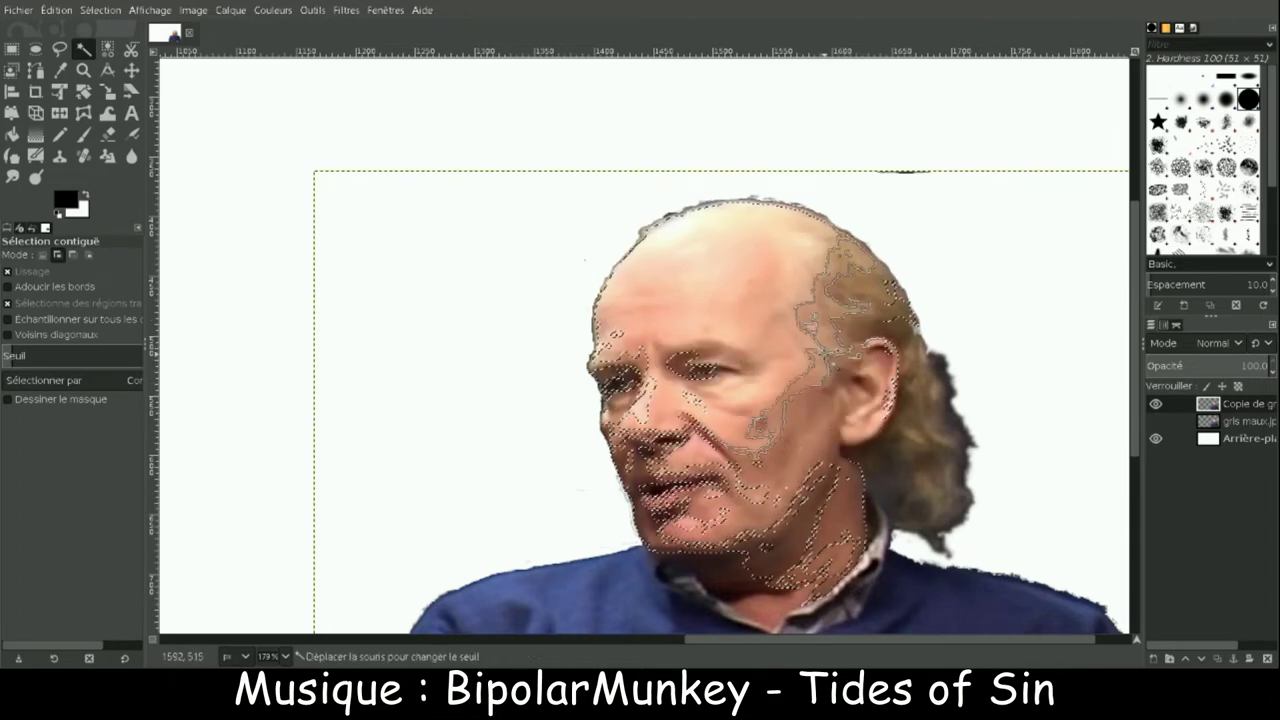
left_click_drag(900, 420, 940, 433)
left_click_drag(700, 440, 751, 384)
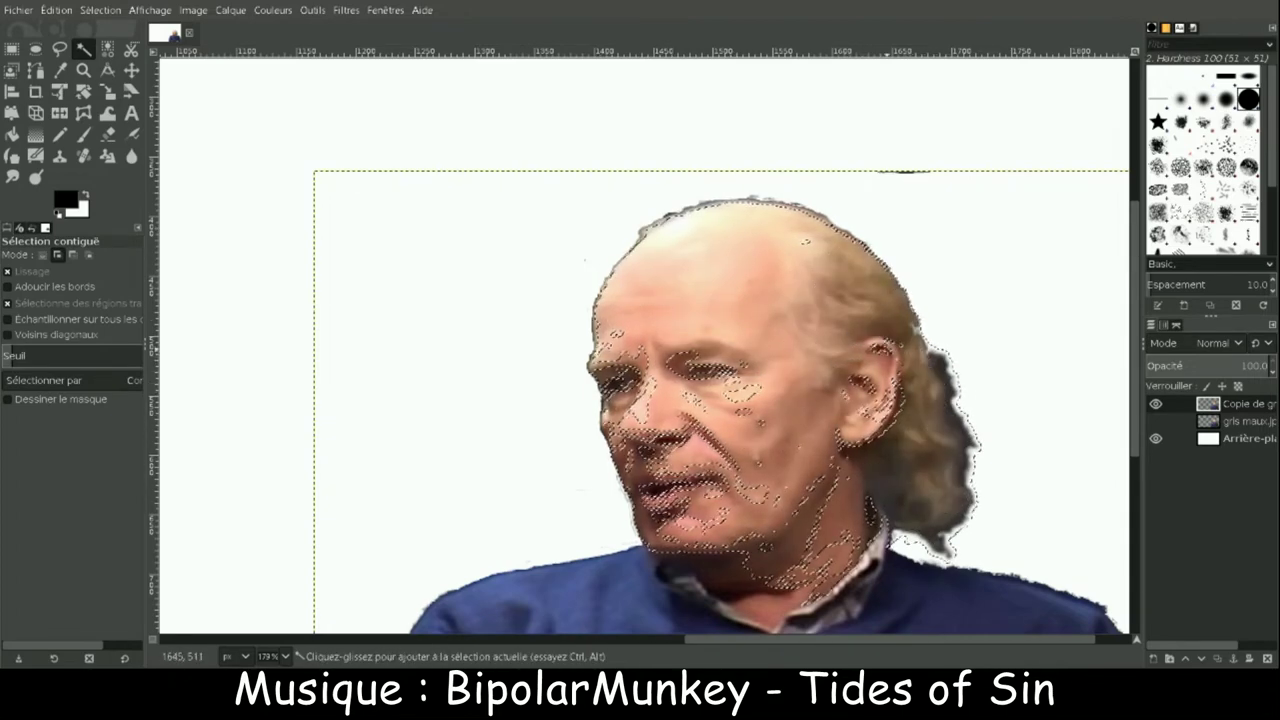
left_click_drag(650, 431, 615, 439)
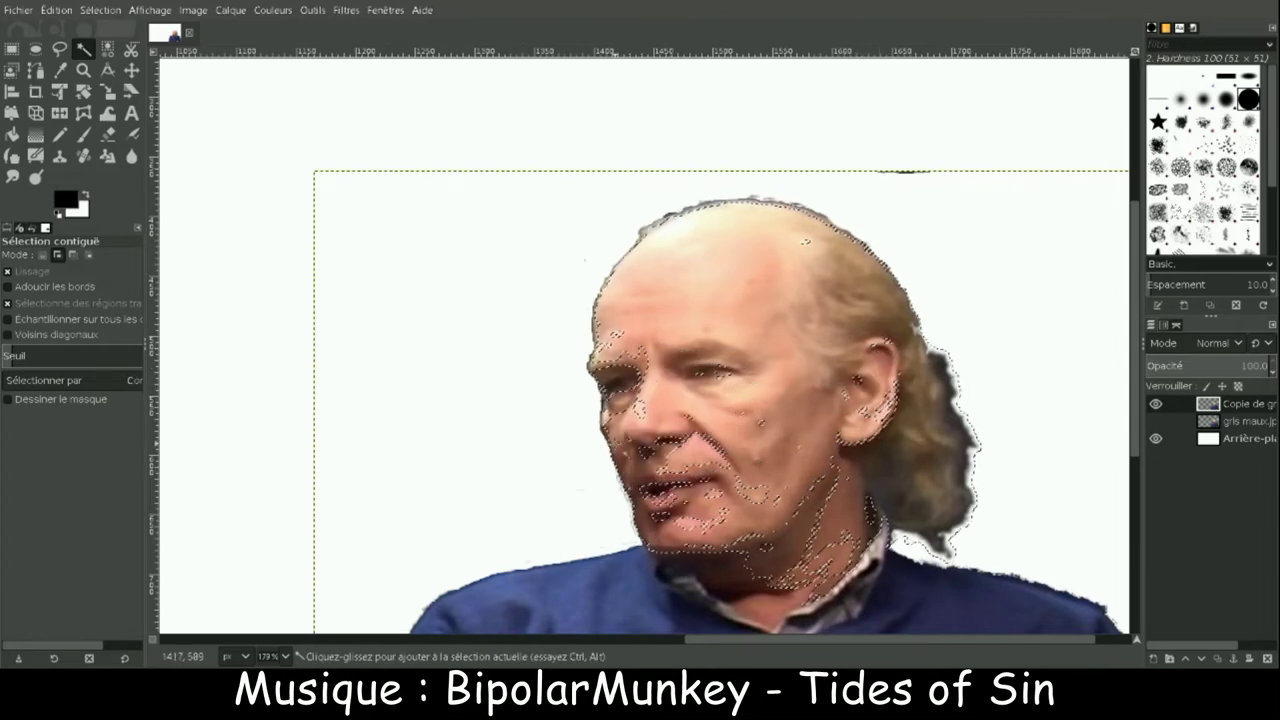
mouse_move(622, 381)
left_mouse_down()
mouse_move(735, 490)
mouse_move(610, 436)
left_mouse_up()
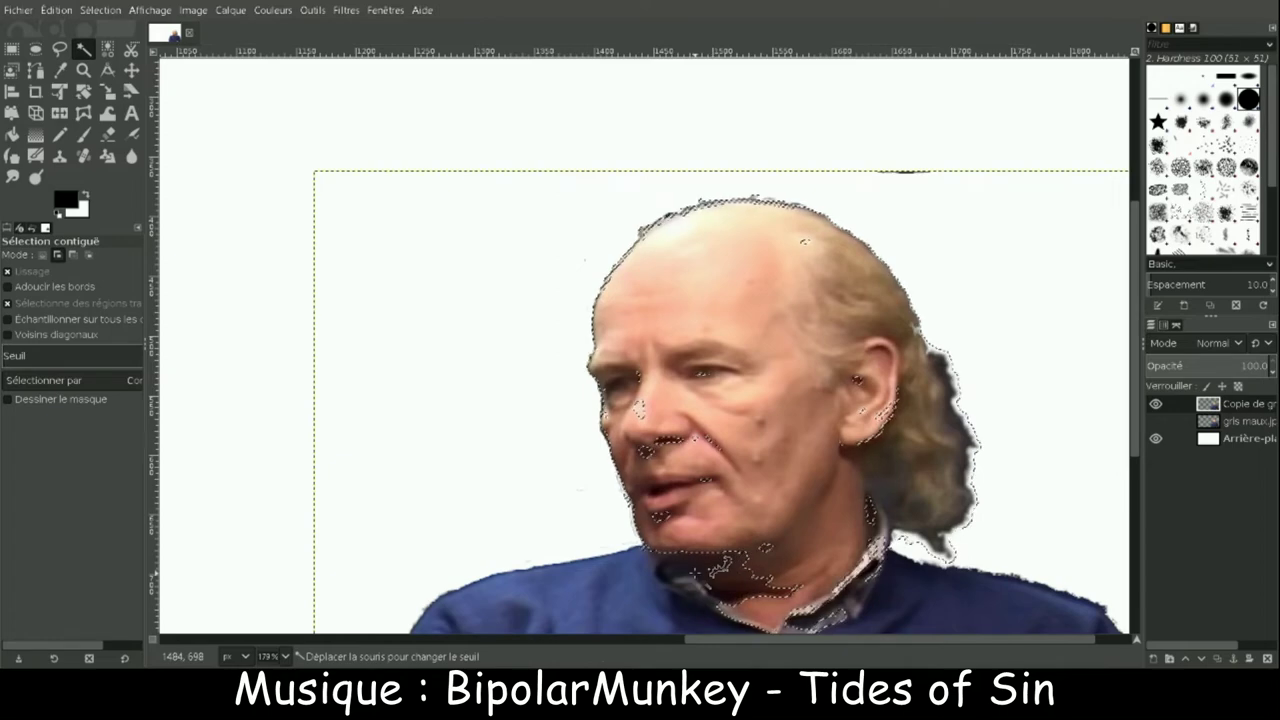
- Add ellipses over the face, chin and collar to the selection
key("e")
left_click_drag(800, 348, 604, 468)
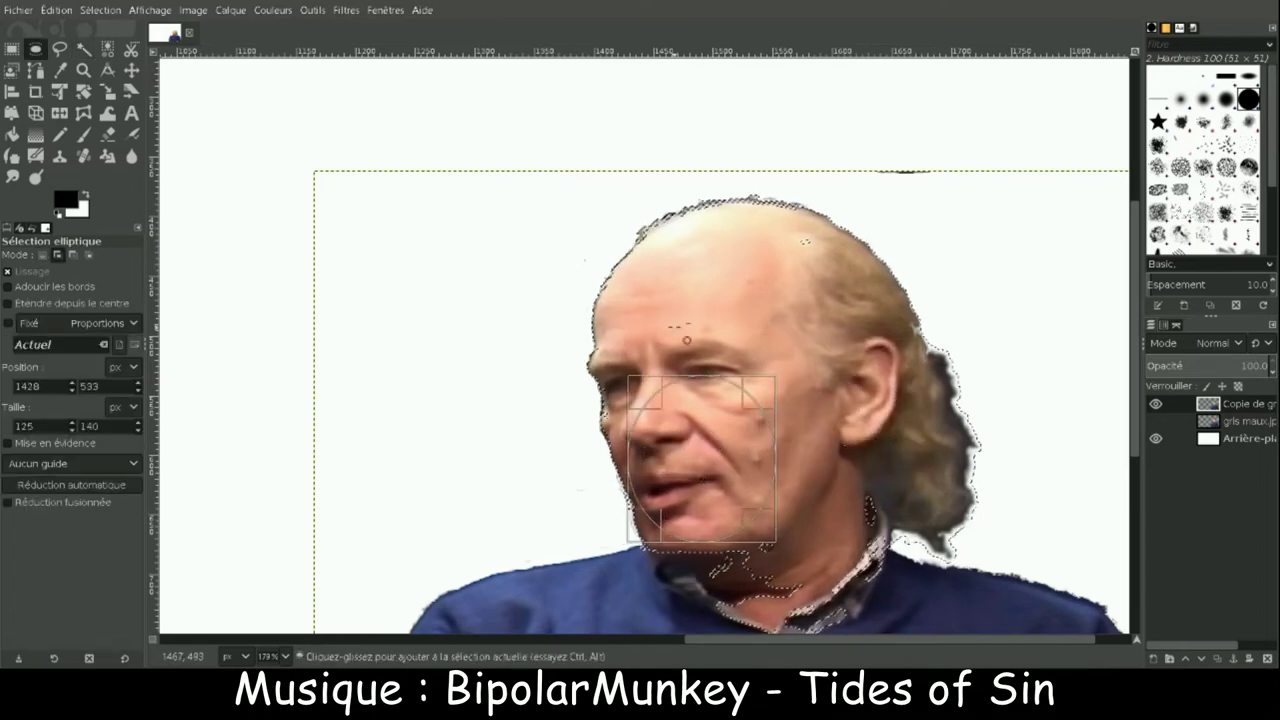
left_click_drag(767, 475, 873, 537)
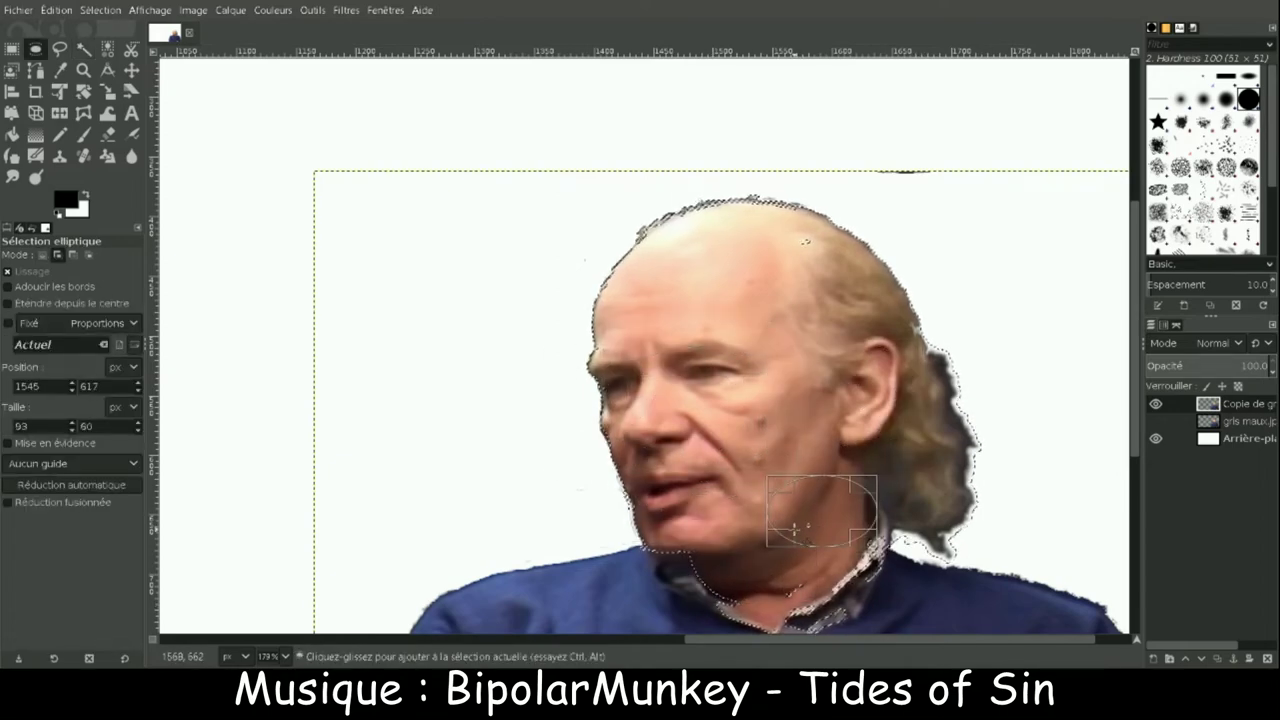
scroll(795, 530, "down", 5)
mouse_move(975, 458)
left_mouse_down()
mouse_move(686, 418)
mouse_move(771, 405)
left_mouse_up()
mouse_move(937, 541)
left_mouse_down()
mouse_move(866, 315)
mouse_move(778, 394)
left_mouse_up()
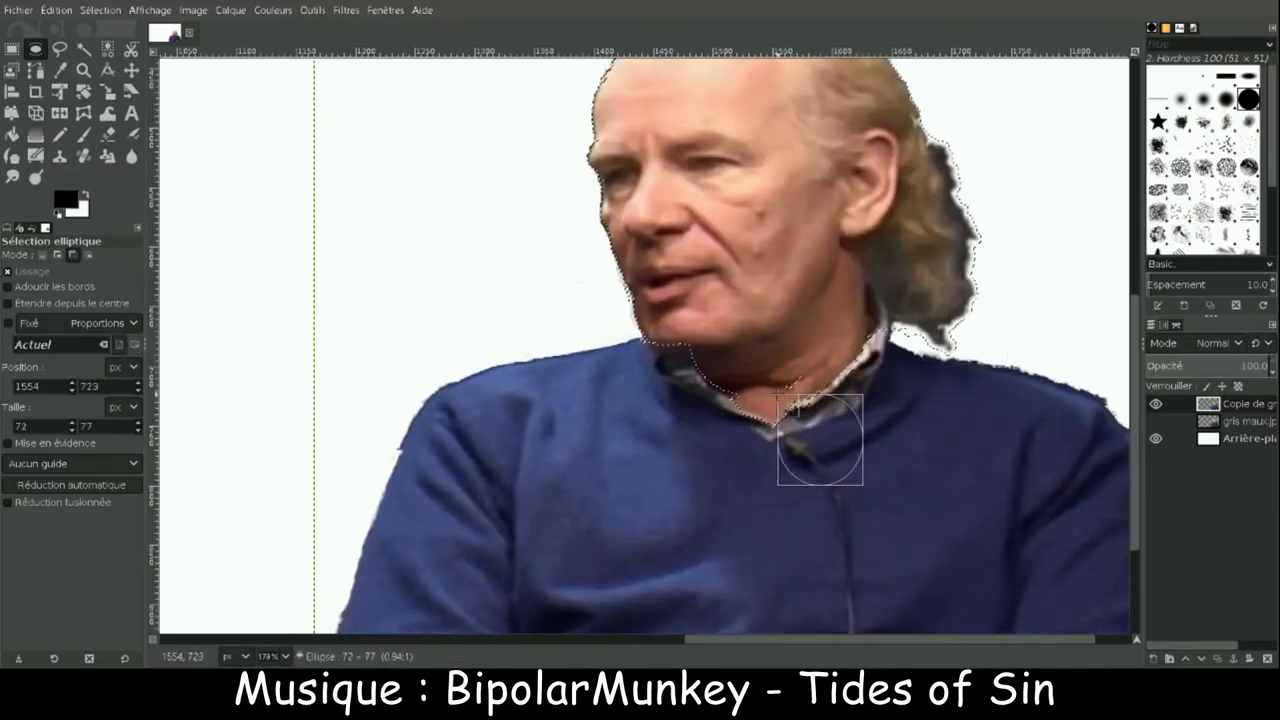
- Subtract a small collar ellipse and refine the collar area with Fuzzy Select
left_click(84, 48)
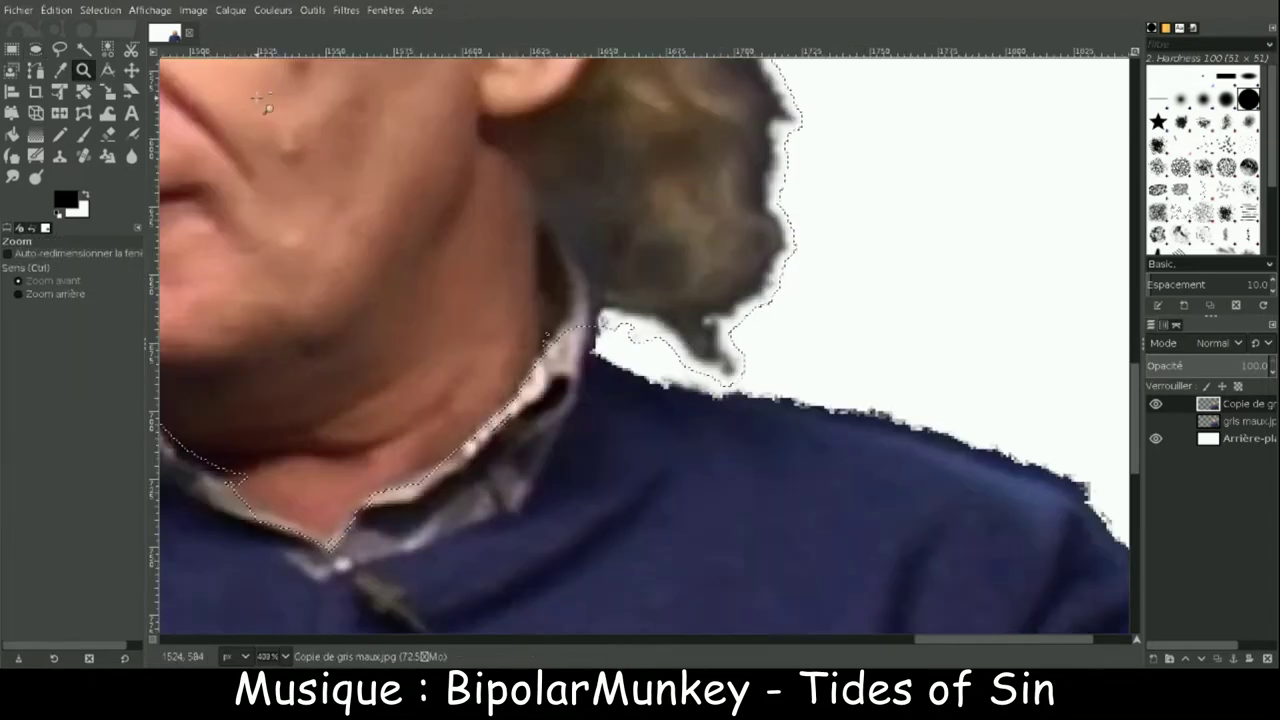
key("3")
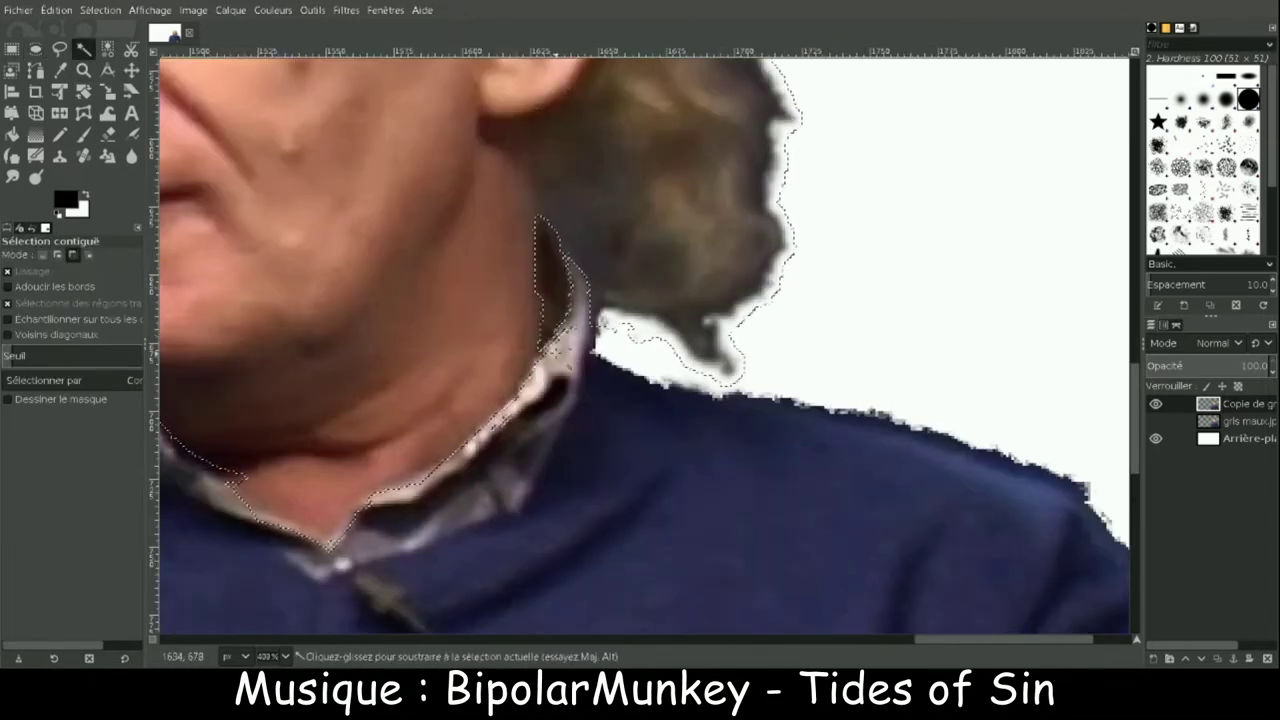
key("e")
mouse_move(580, 308)
left_mouse_down()
mouse_move(548, 380)
mouse_move(481, 398)
left_mouse_up()
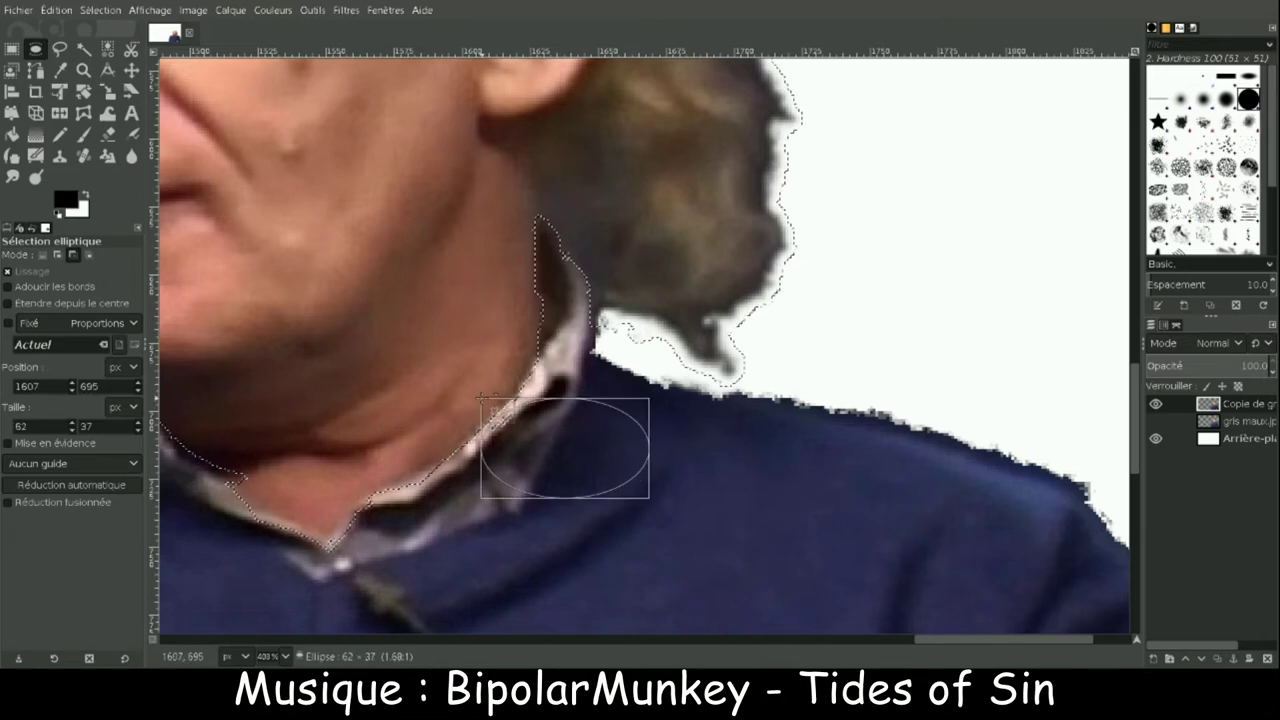
key("u")
mouse_move(322, 558)
left_mouse_down()
mouse_move(268, 515)
mouse_move(326, 542)
left_mouse_up()
left_click_drag(224, 528, 240, 520)
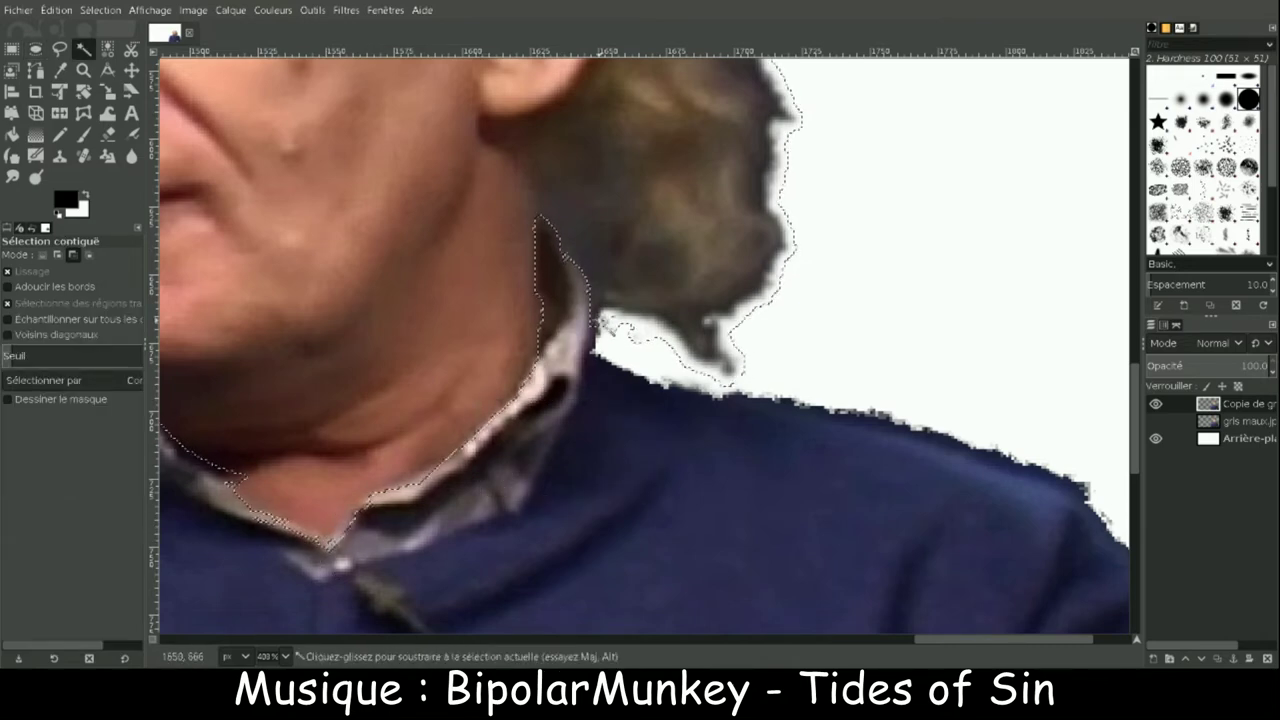
- Add the face's left edge to the selection with Fuzzy Select
left_click_drag(1036, 640, 926, 643)
scroll(1141, 381, "up", 4)
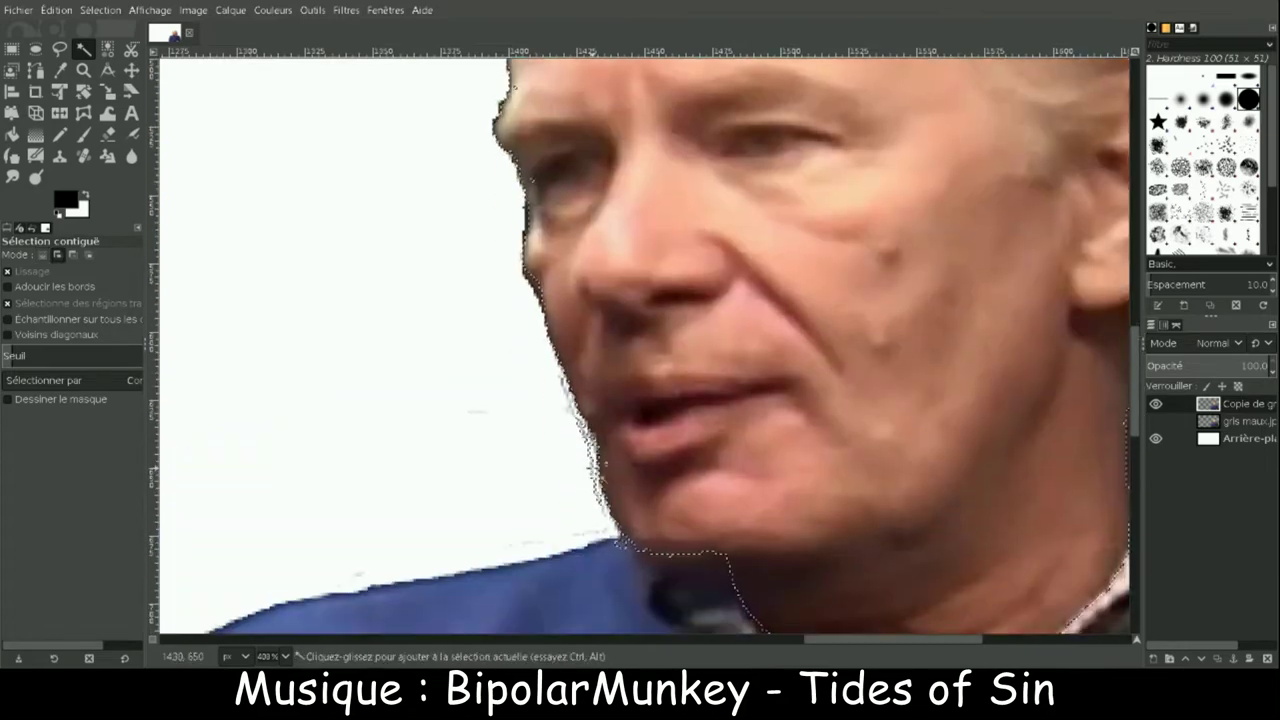
left_click_drag(600, 460, 532, 221)
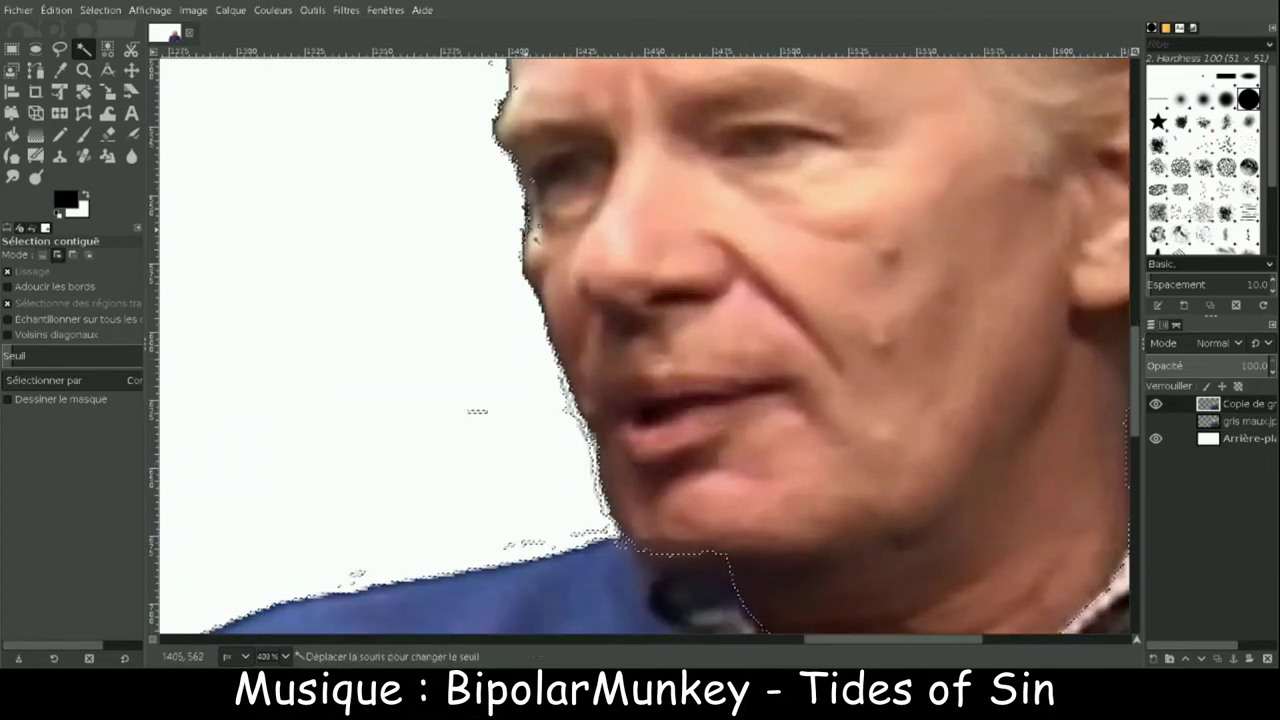
scroll(640, 340, "up", 10)
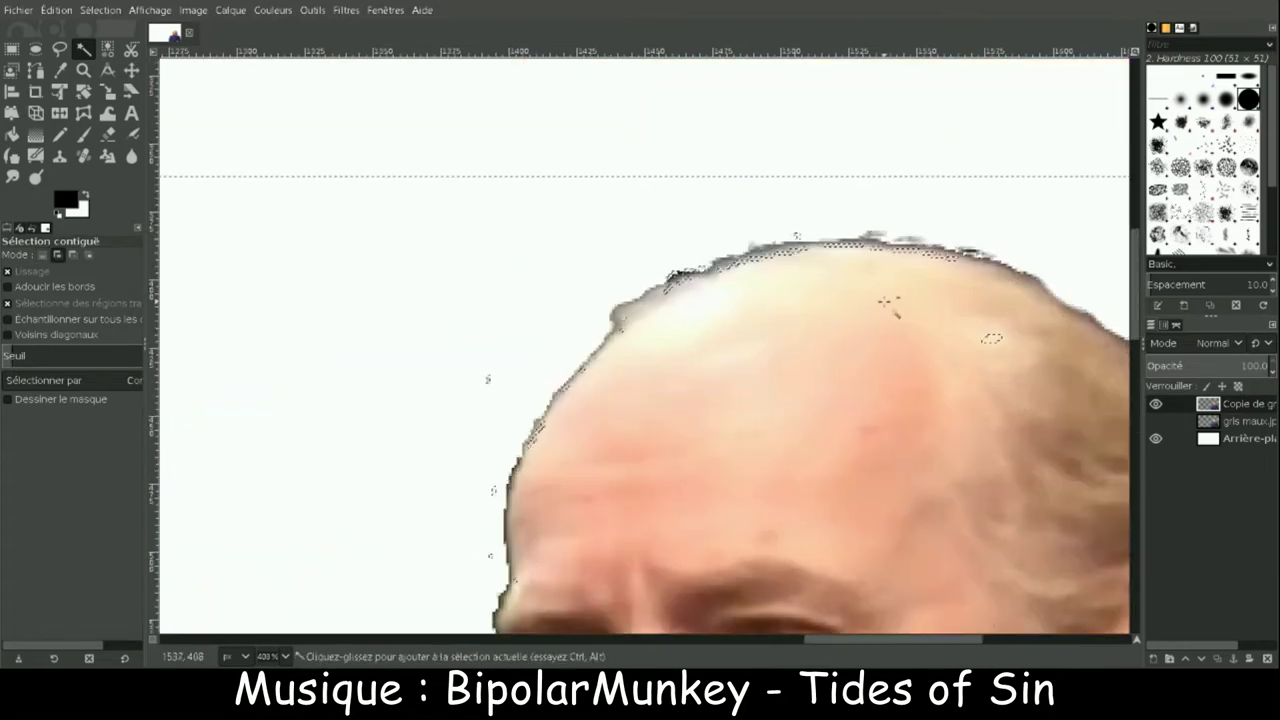
- Add ellipses over the top of the head and the forehead edge to the selection
key("z")
scroll(700, 347, "down", 5)
key("e")
scroll(425, 405, "up", 4)
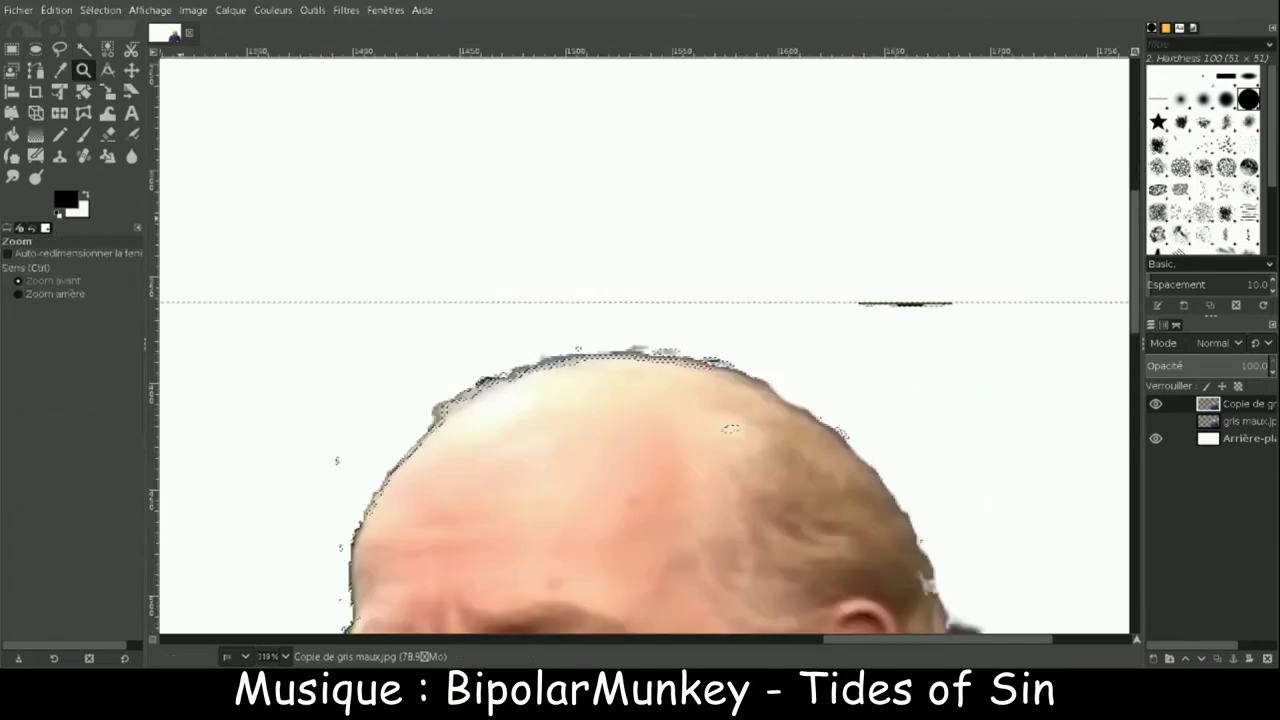
left_click_drag(726, 354, 394, 614)
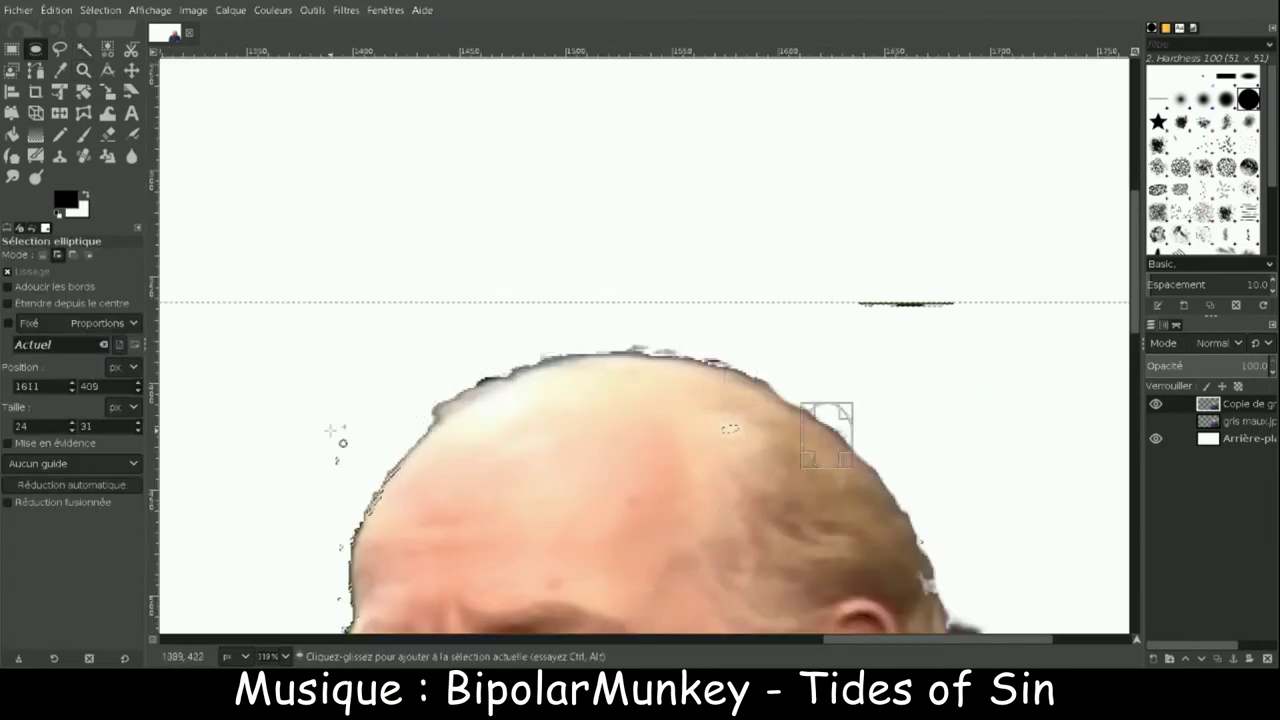
left_click_drag(434, 395, 372, 532)
left_click_drag(627, 384, 790, 488)
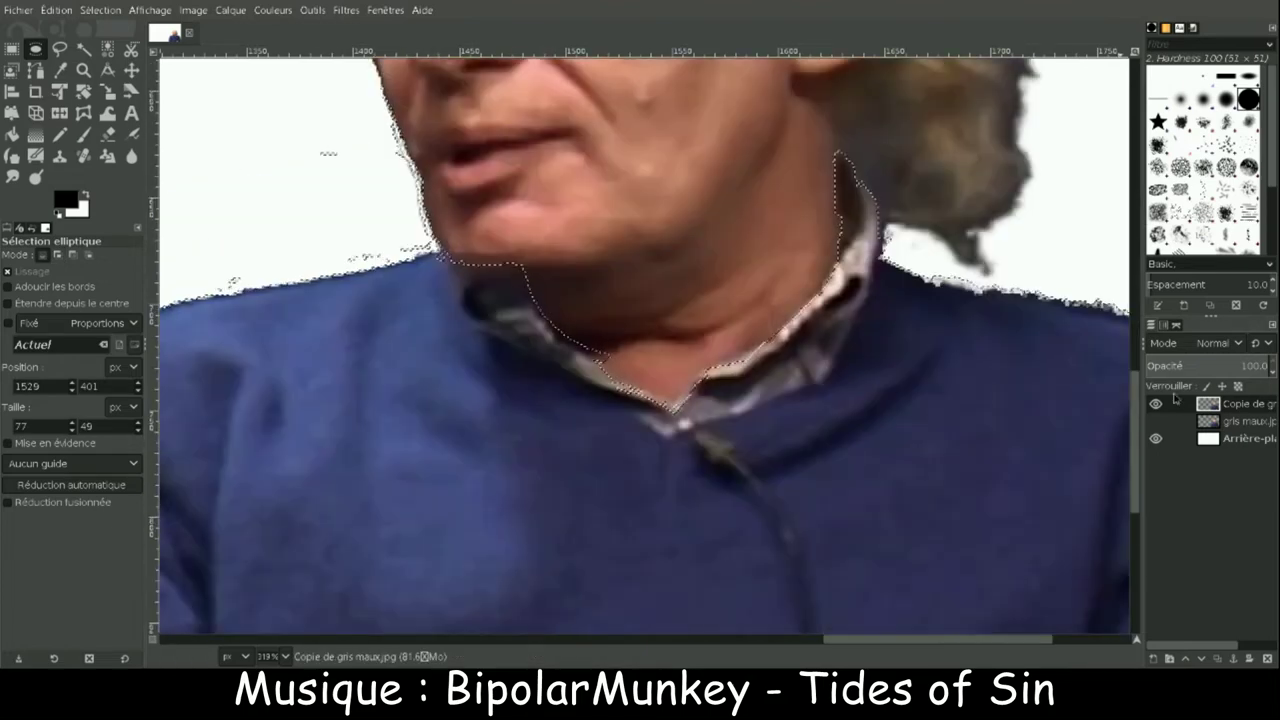
scroll(900, 420, "down", 2)
scroll(900, 420, "down", 1)
key("Return")
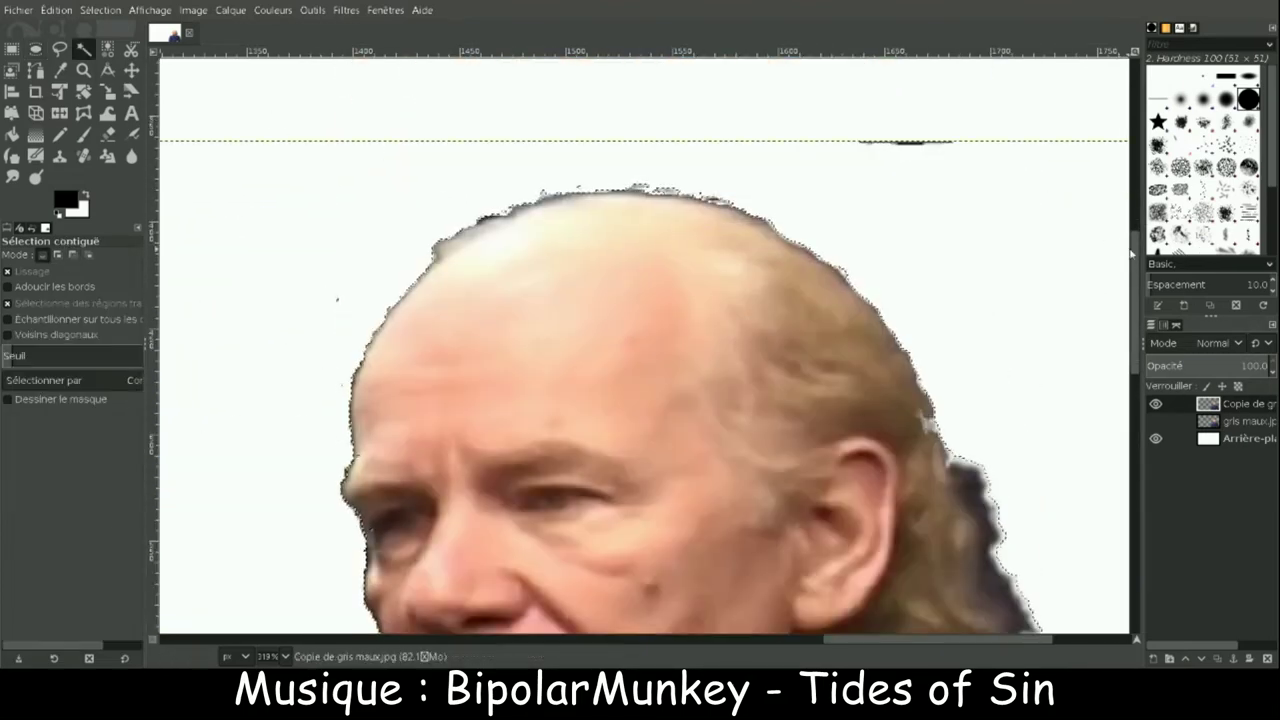
- Cut the selected head out of the photo and paste it, then undo the paste
scroll(403, 275, "down", 5)
key("z")
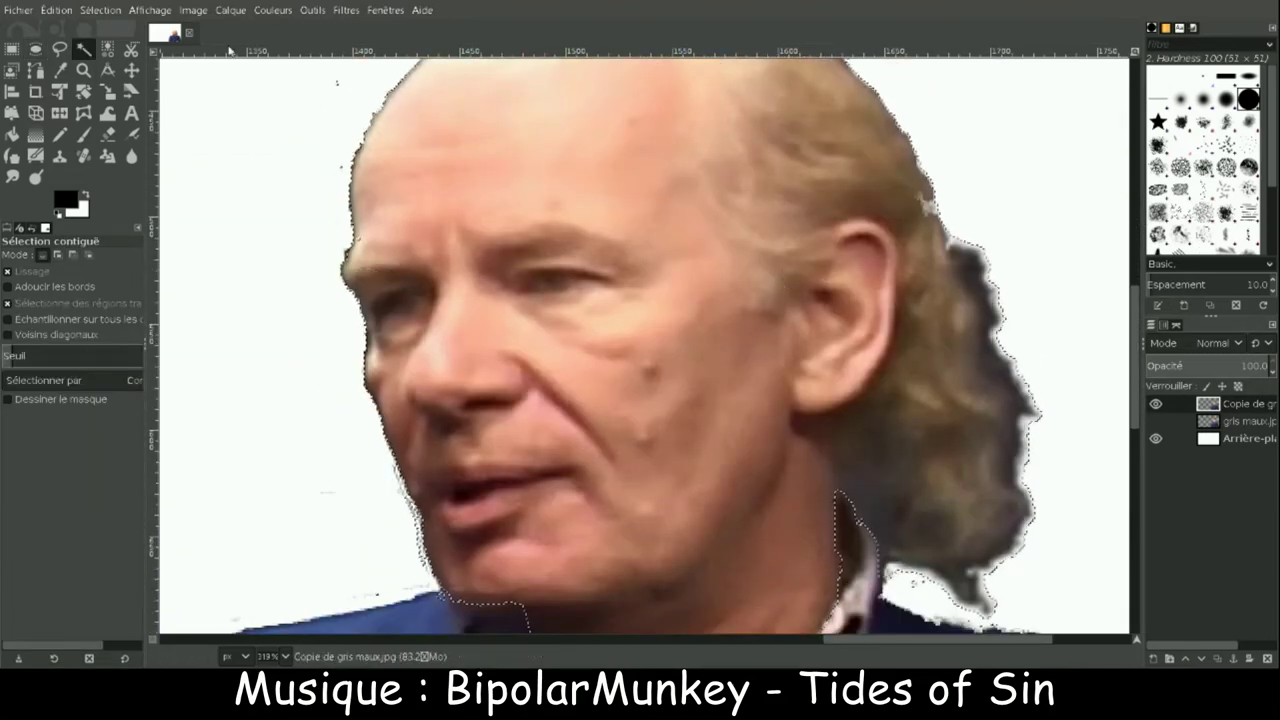
left_click(1045, 325, "ctrl")
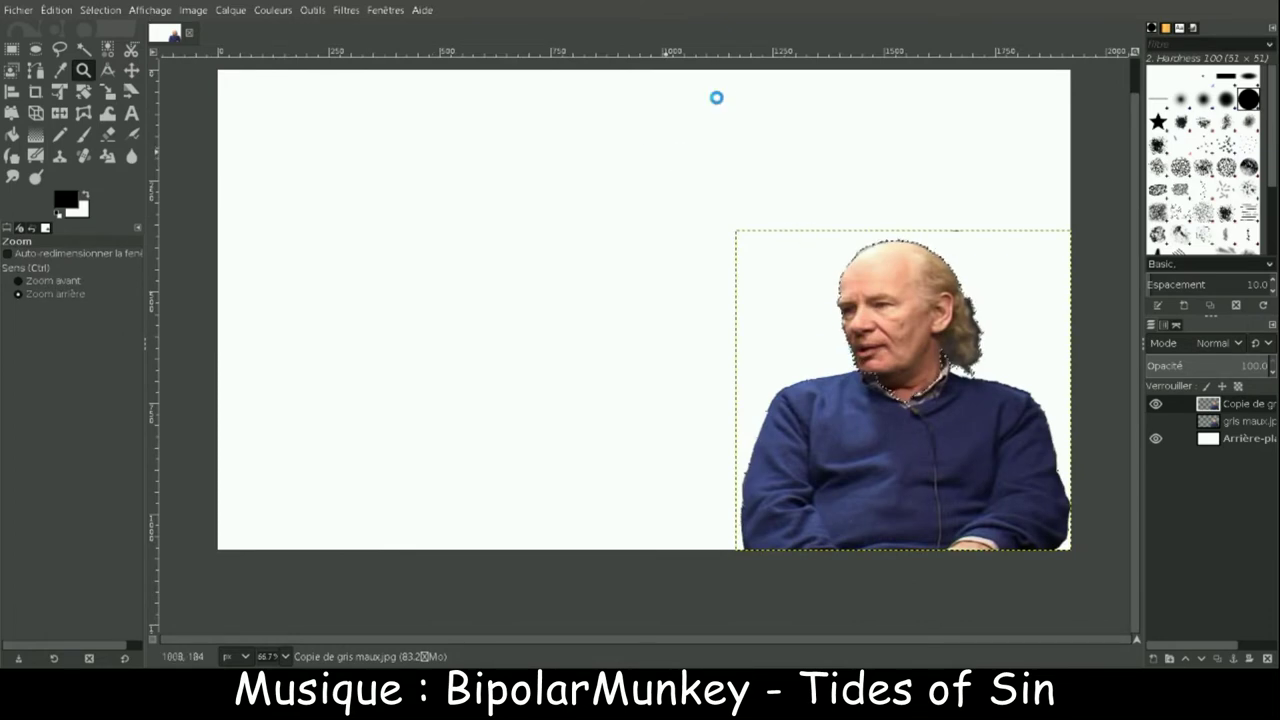
key("ctrl+x")
key("ctrl+v")
key("ctrl+z")
- Paste the head again and turn the floating selection into its own layer
key("ctrl+v")
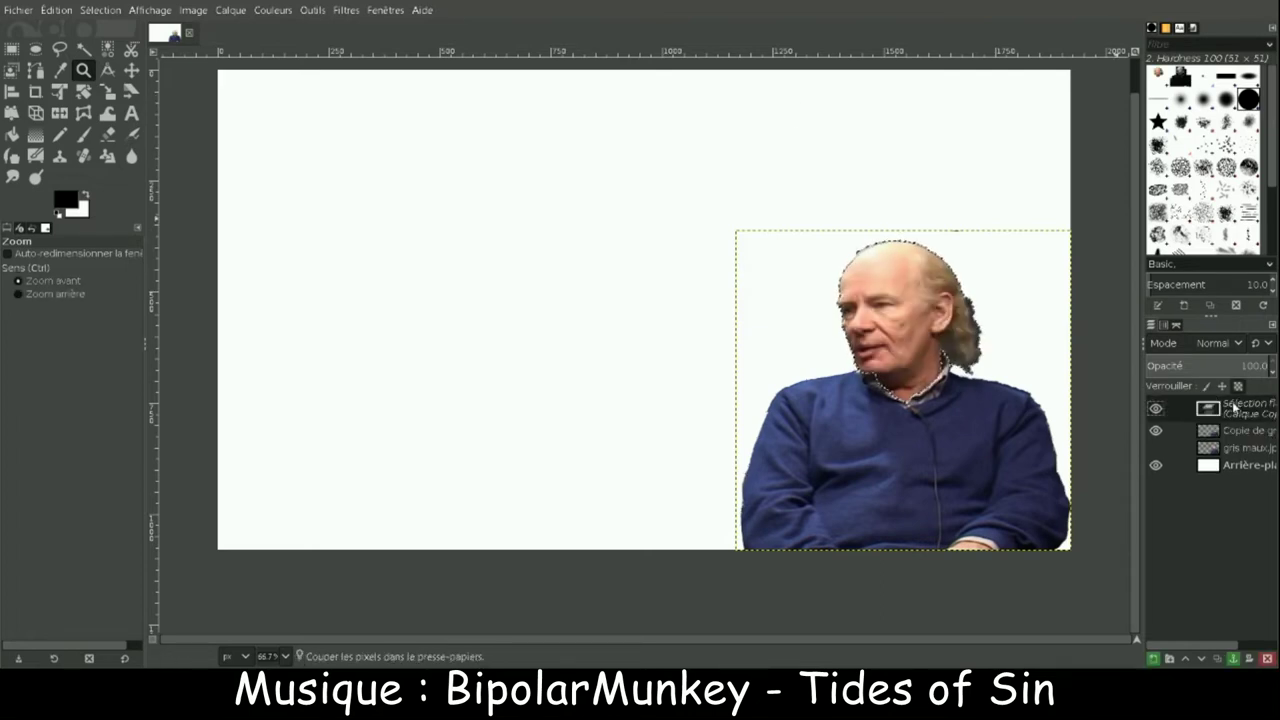
key("shift+ctrl+n")
left_click(108, 90)
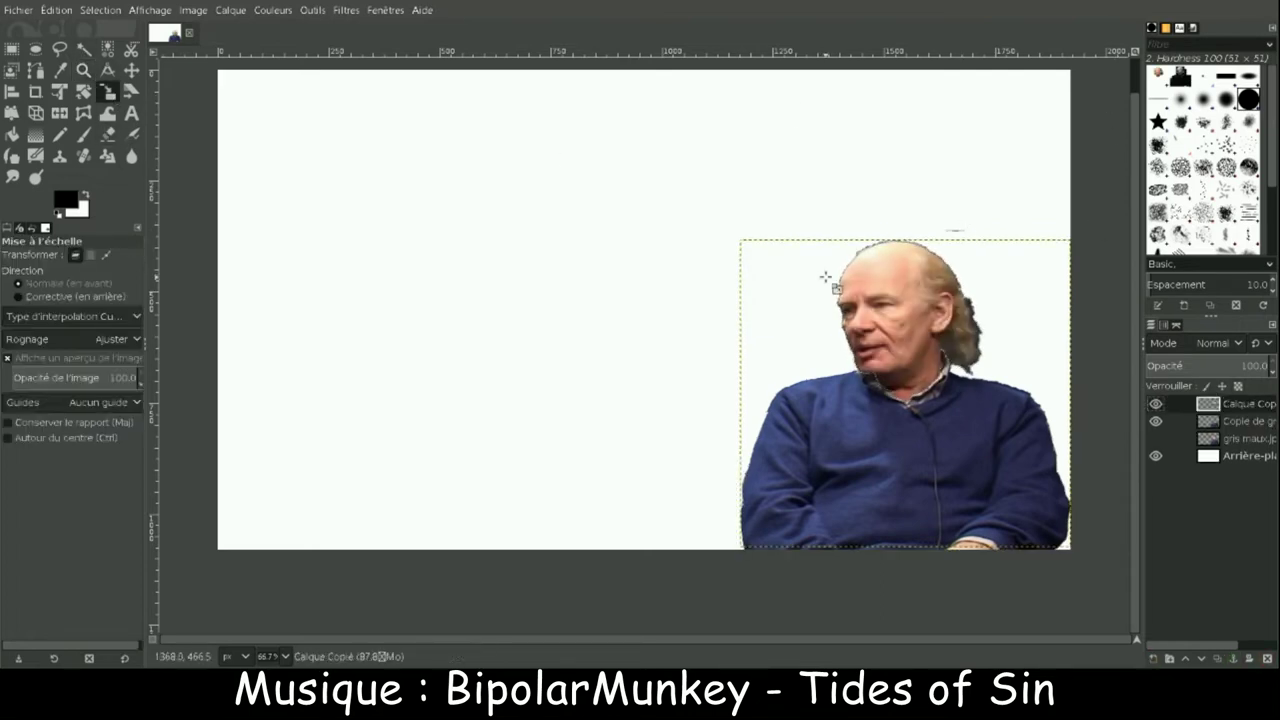
left_click(826, 277)
mouse_move(741, 241)
left_mouse_down()
mouse_move(692, 222)
mouse_move(737, 237)
mouse_move(990, 408)
left_mouse_up()
key("Escape")
- Enlarge the head to about 550×590 px with the Scale tool
key("r")
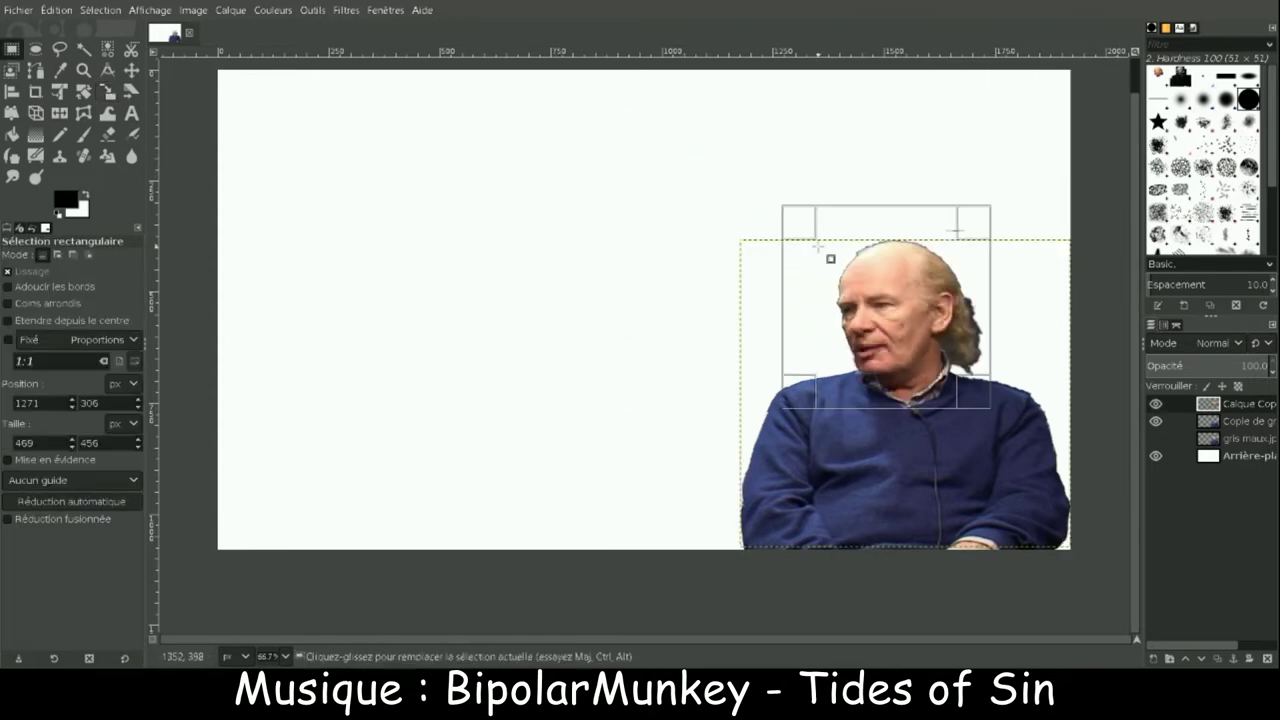
left_click_drag(782, 206, 840, 247)
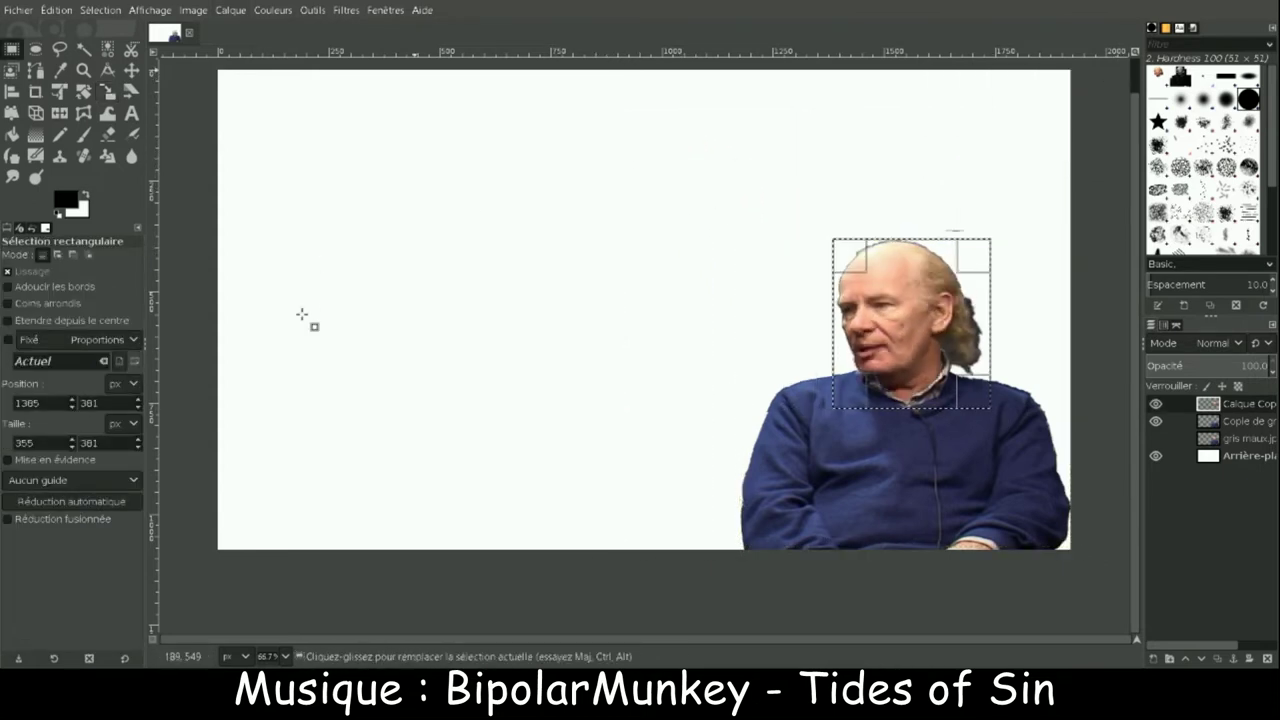
key("shift+s")
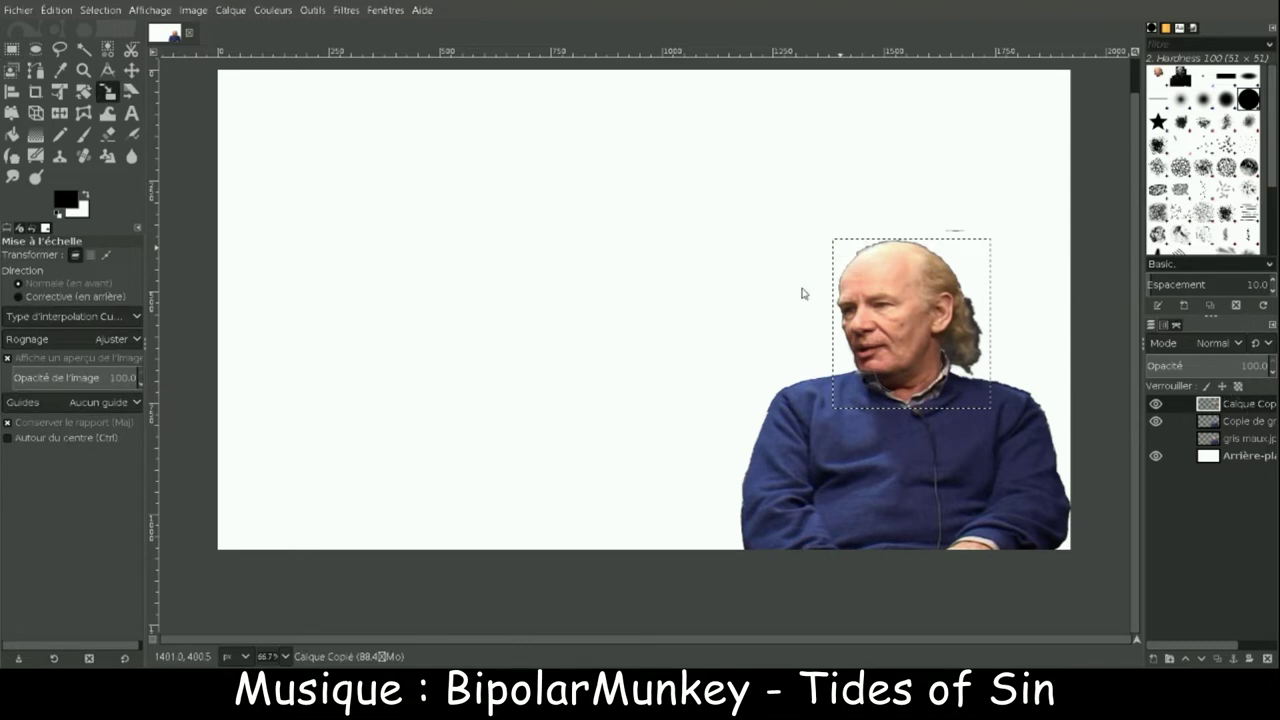
left_click_drag(802, 293, 745, 165)
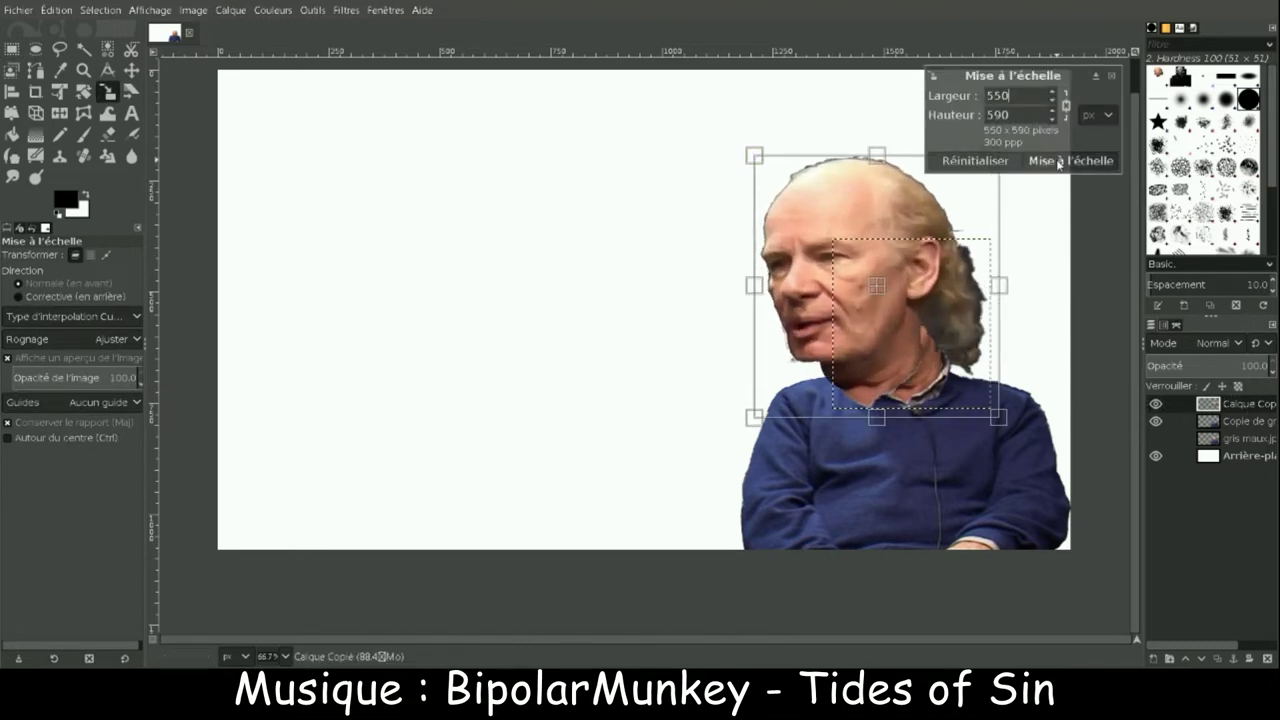
left_click(1065, 160)
left_click(229, 12)
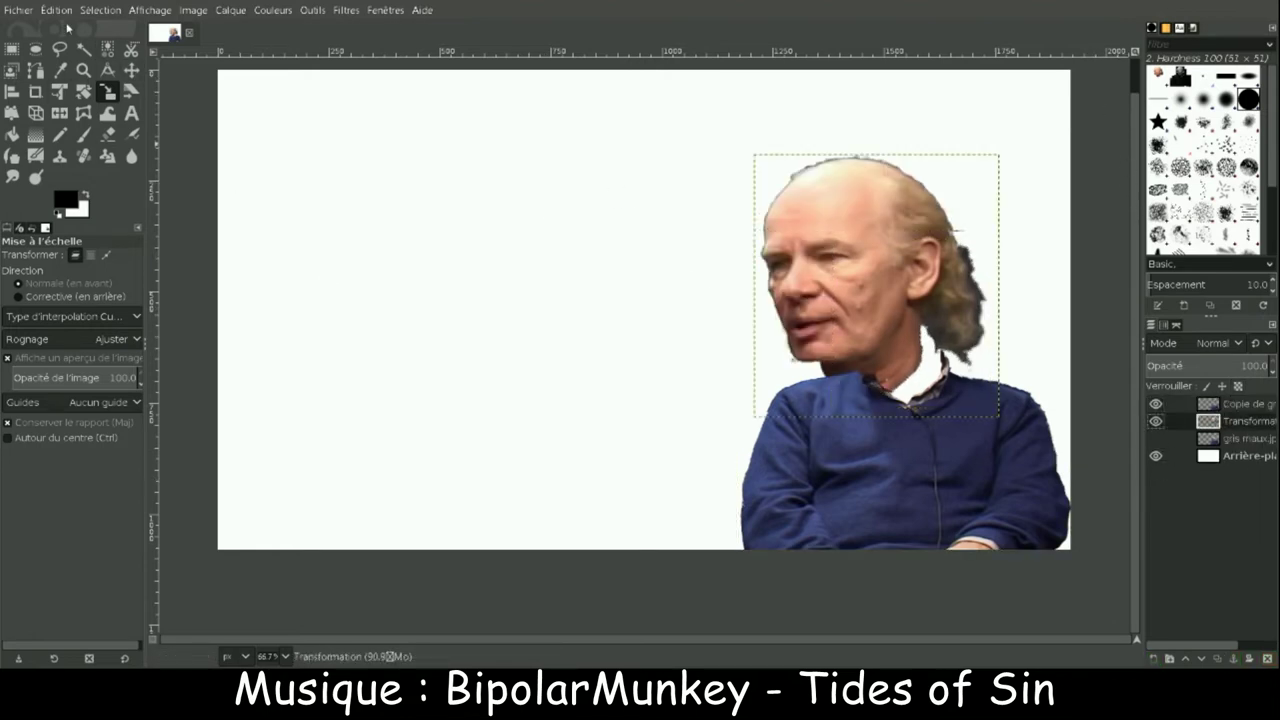
- Shift the enlarged head right onto the neck and erase the dark collar strip under the chin
left_click(131, 70)
left_click_drag(840, 322, 870, 322)
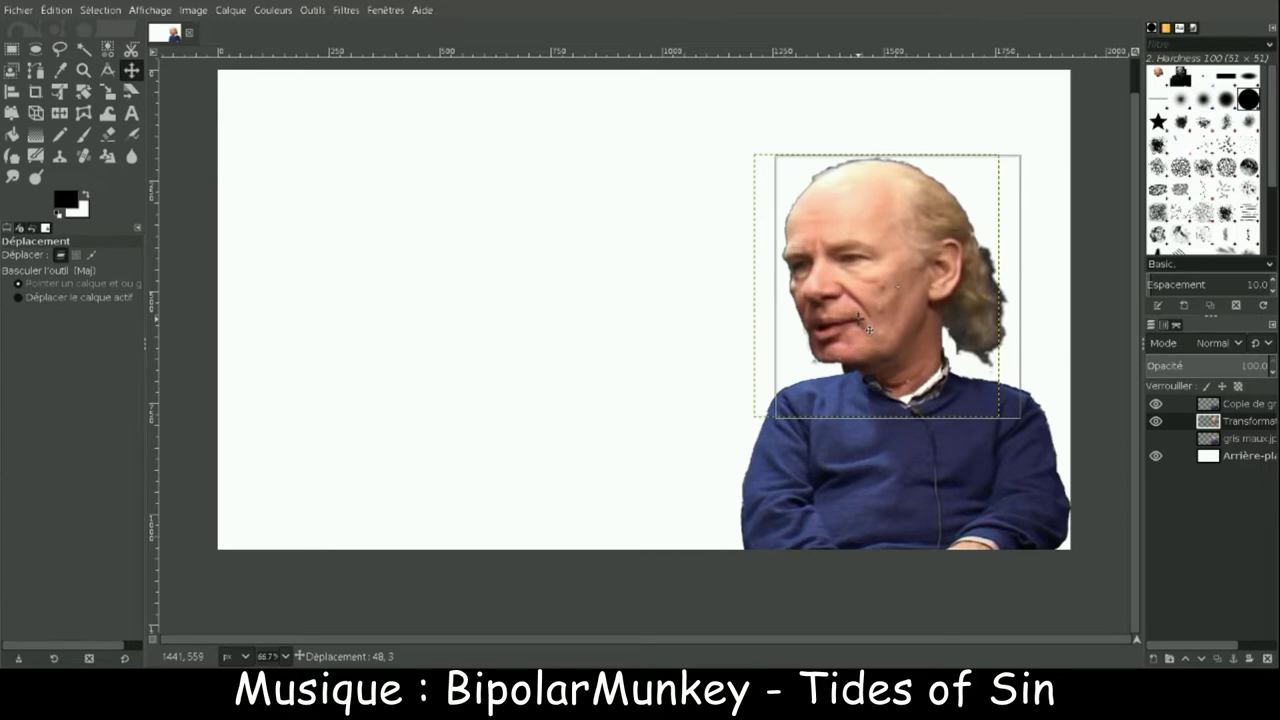
key("z")
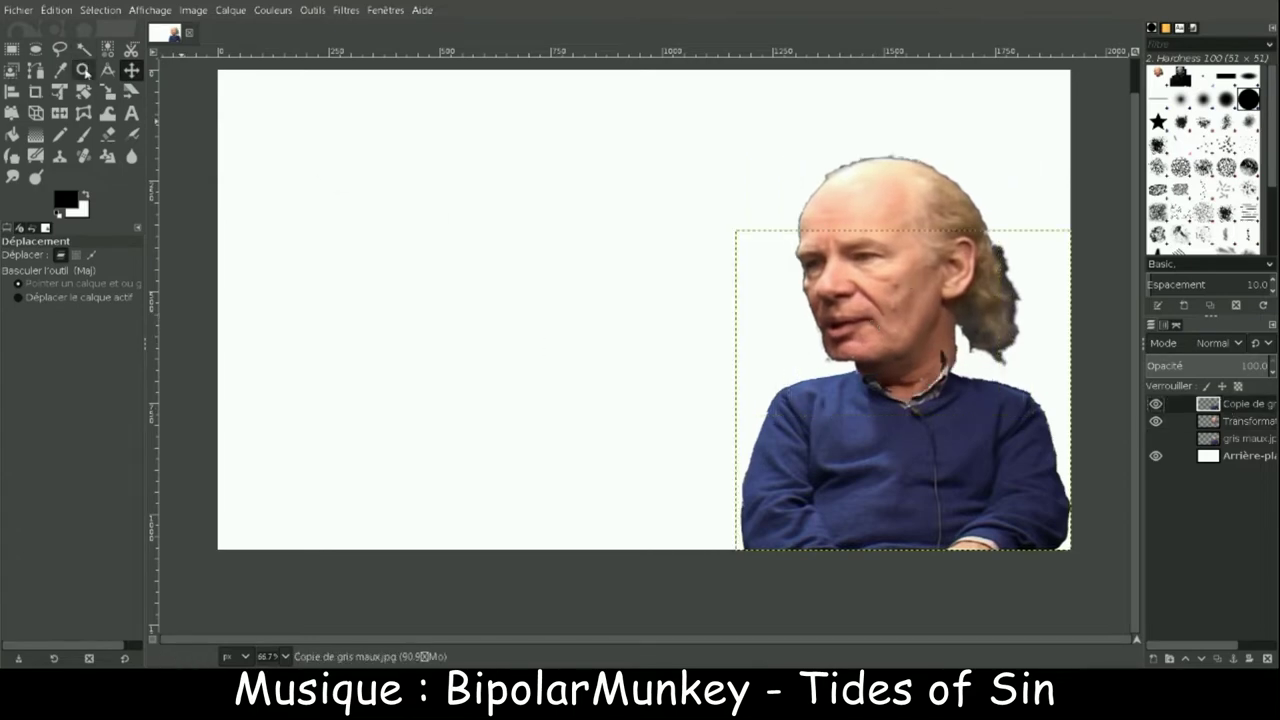
left_click_drag(886, 375, 1037, 500)
key("shift+e")
left_click_drag(548, 108, 561, 201)
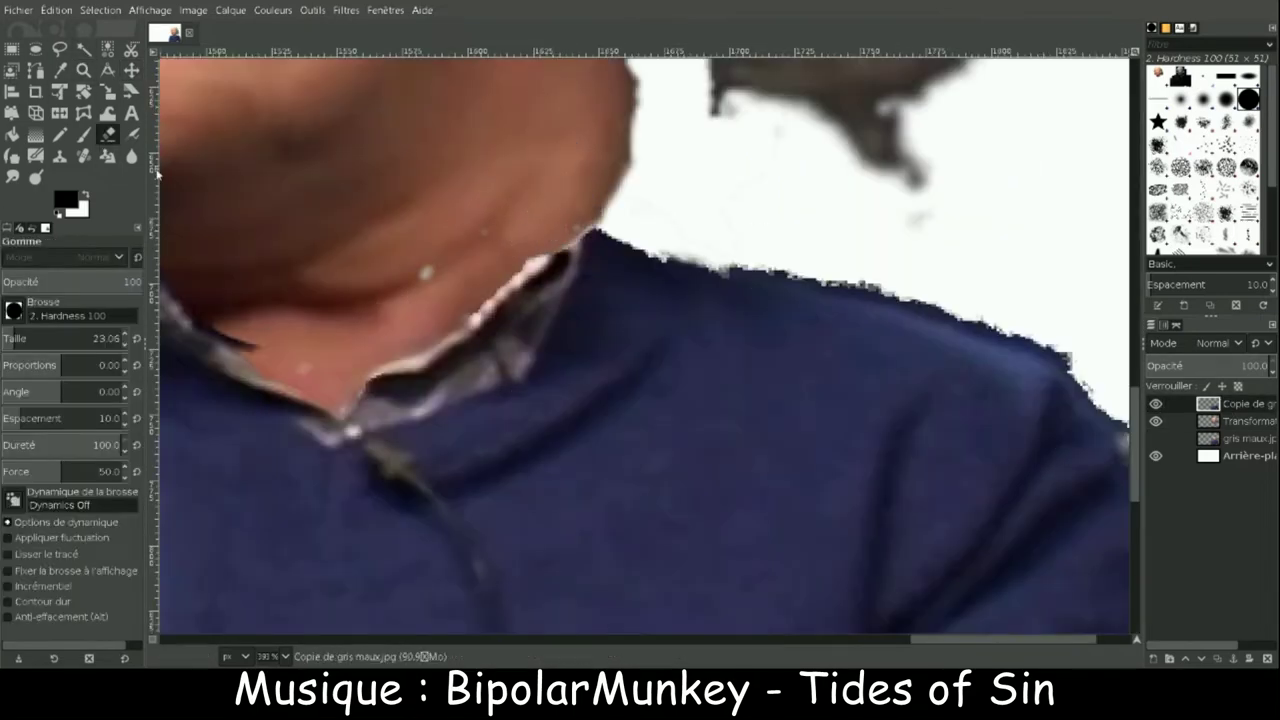
key("z")
left_click(510, 240, "ctrl")
- Smudge the neck edge to blend the head into the body
key("grave")
key("s")
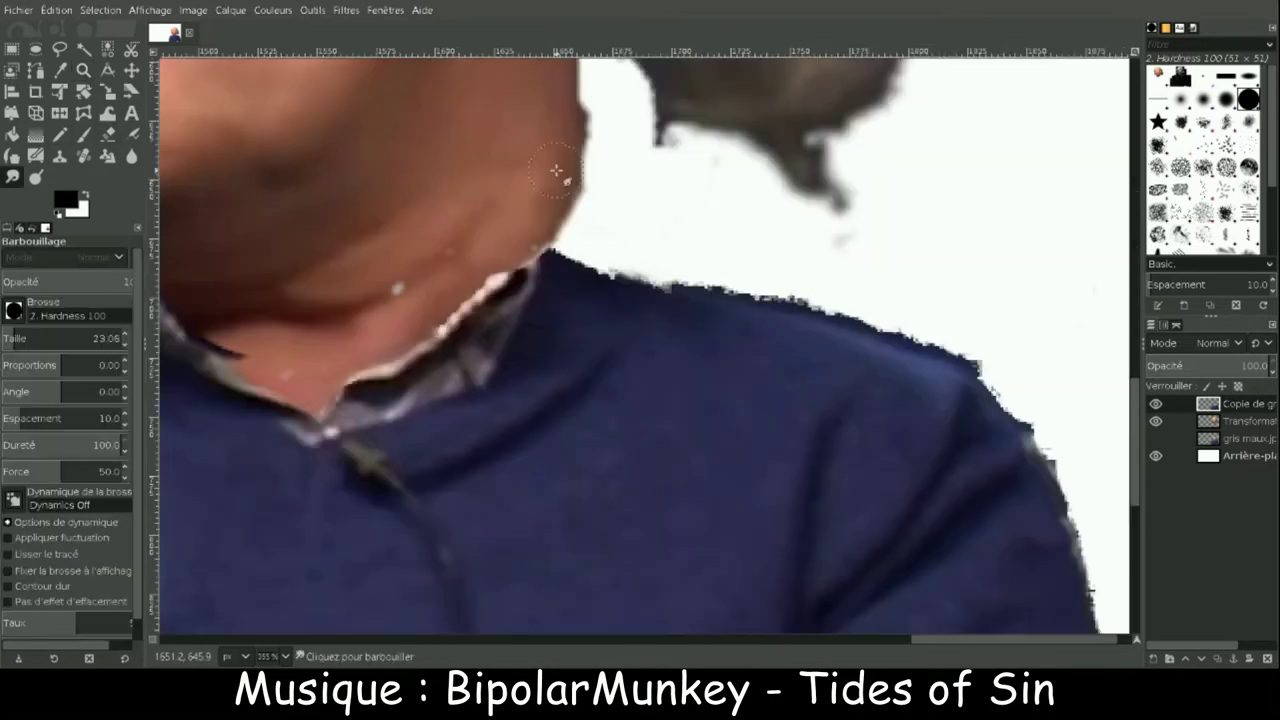
mouse_move(561, 117)
left_mouse_down()
mouse_move(545, 285)
mouse_move(714, 400)
left_mouse_up()
key("z")
left_click(310, 172, "ctrl")
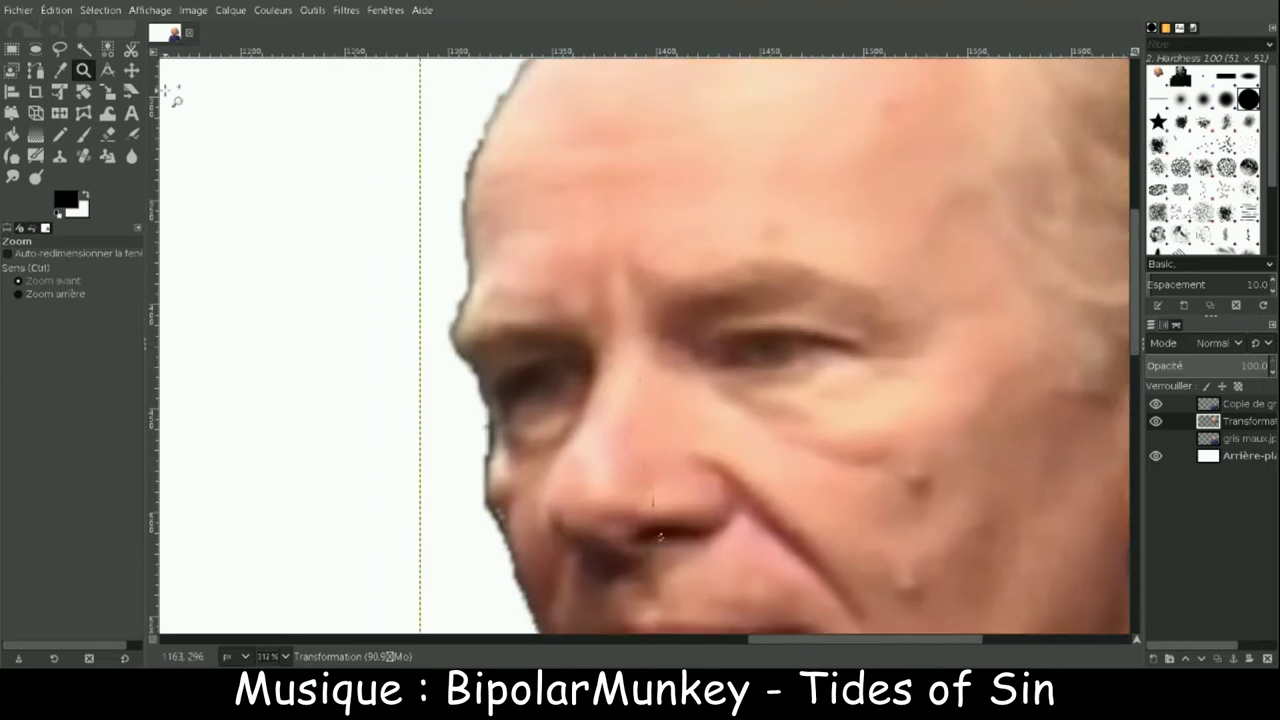
- Try oval selections over both eyes, then discard them
key("e")
left_click_drag(646, 296, 904, 392)
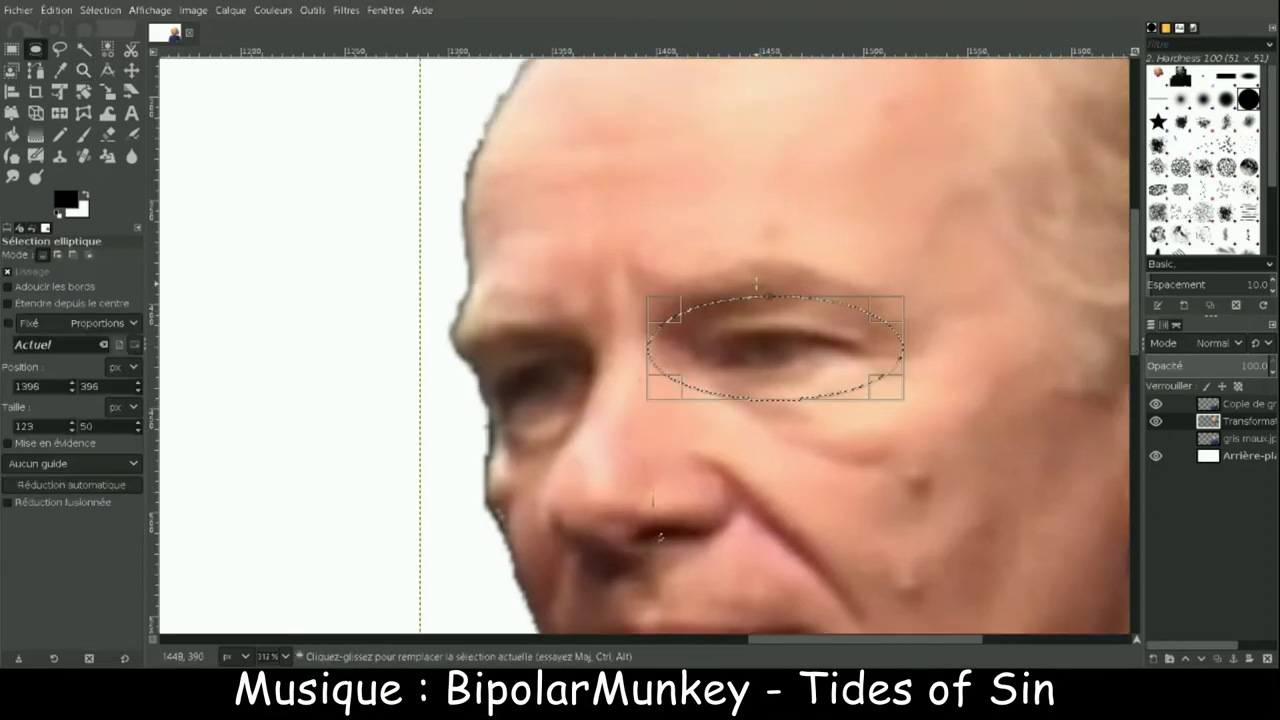
mouse_move(585, 340)
left_mouse_down()
mouse_move(462, 443)
mouse_move(371, 451)
left_mouse_up()
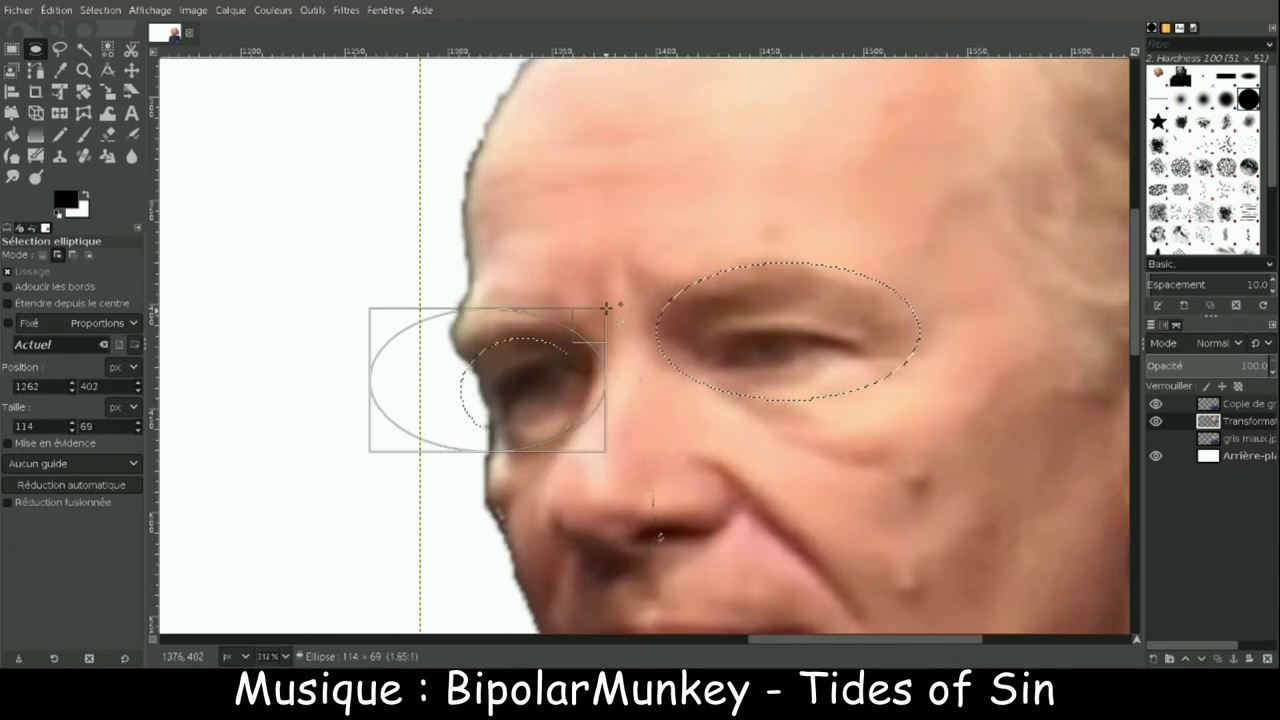
key("ctrl+z")
key("ctrl+z")
left_click_drag(605, 320, 415, 462)
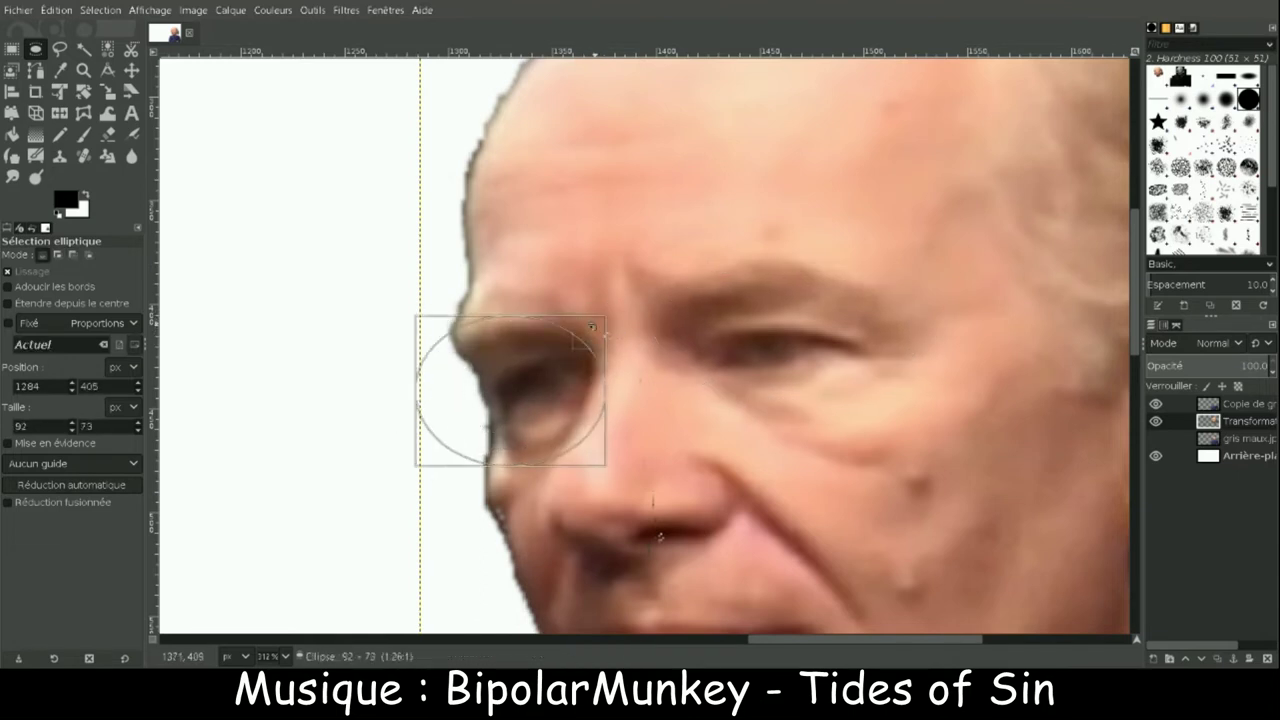
left_click_drag(530, 315, 531, 333)
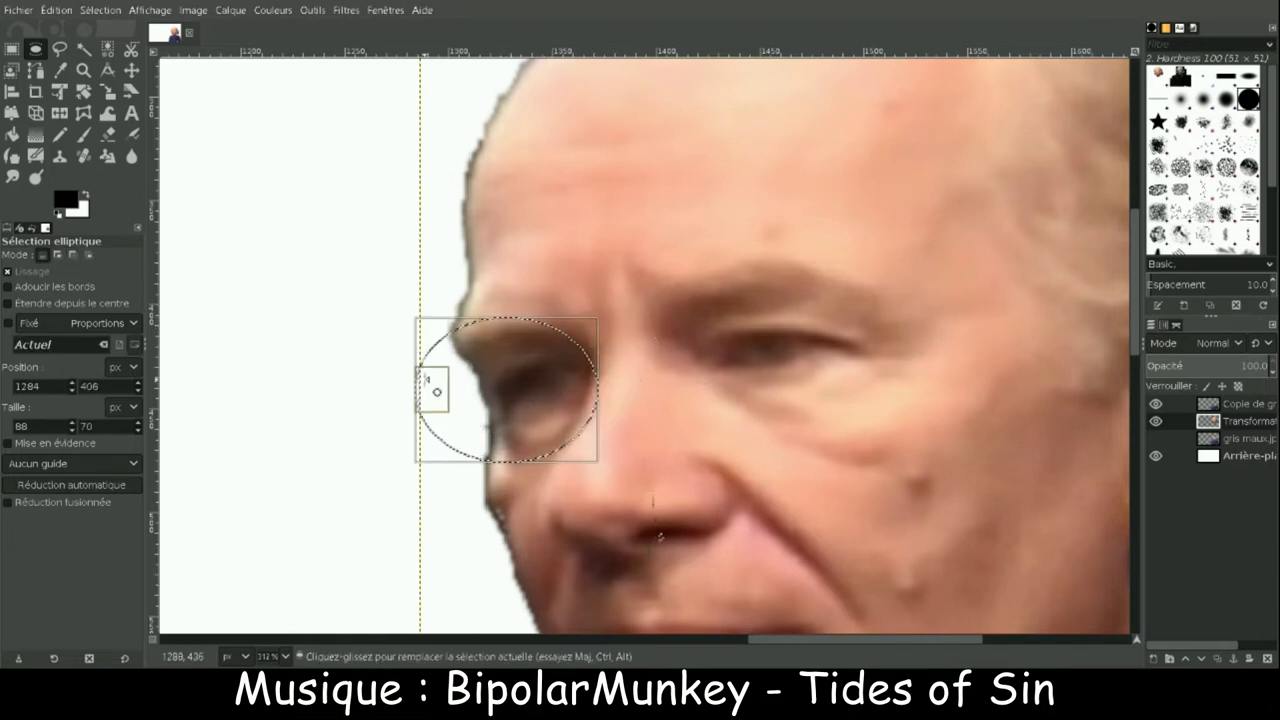
left_click_drag(952, 221, 644, 416)
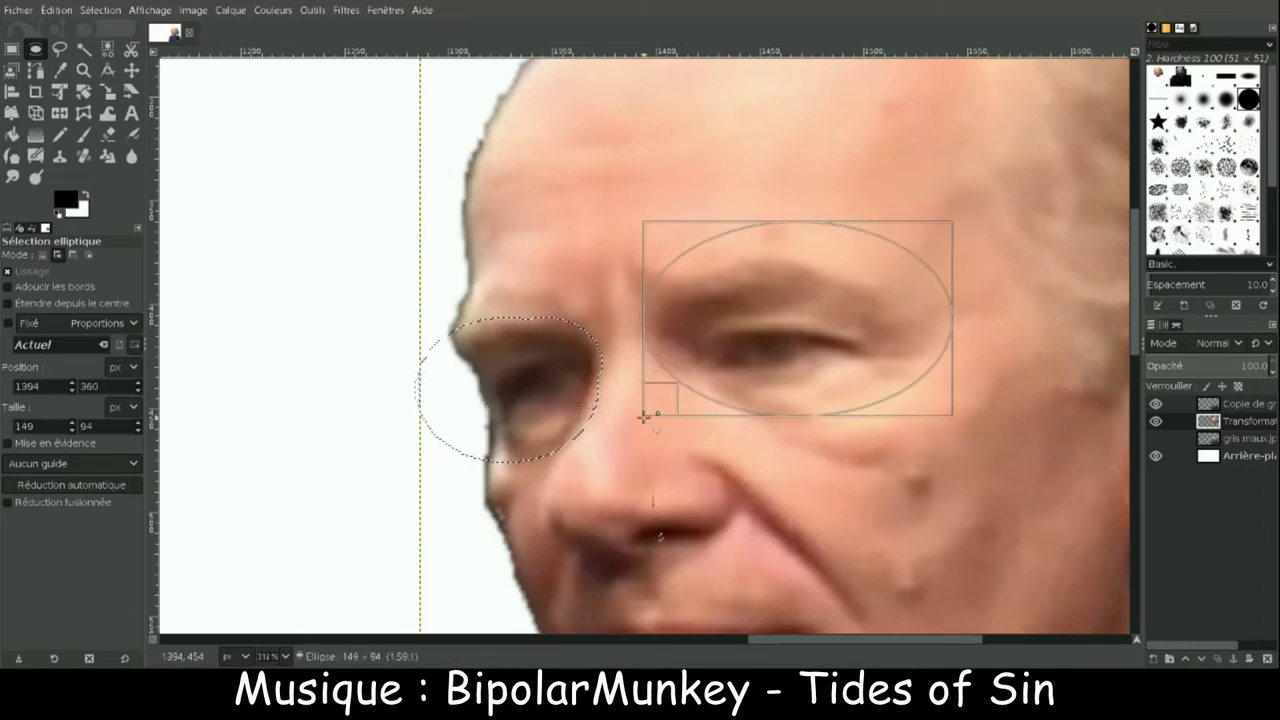
left_click(806, 250)
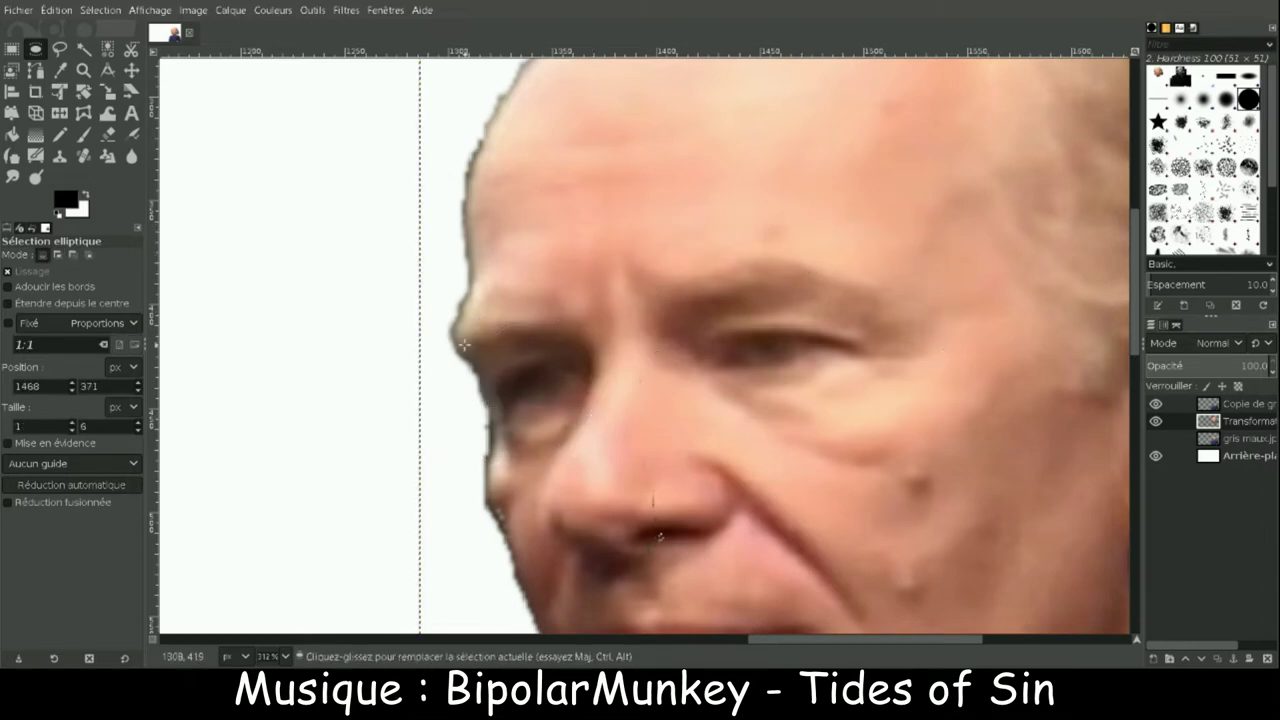
left_click_drag(464, 345, 600, 451)
key("Escape")
- Lasso around the left eye with Free Select and commit the selection
key("b")
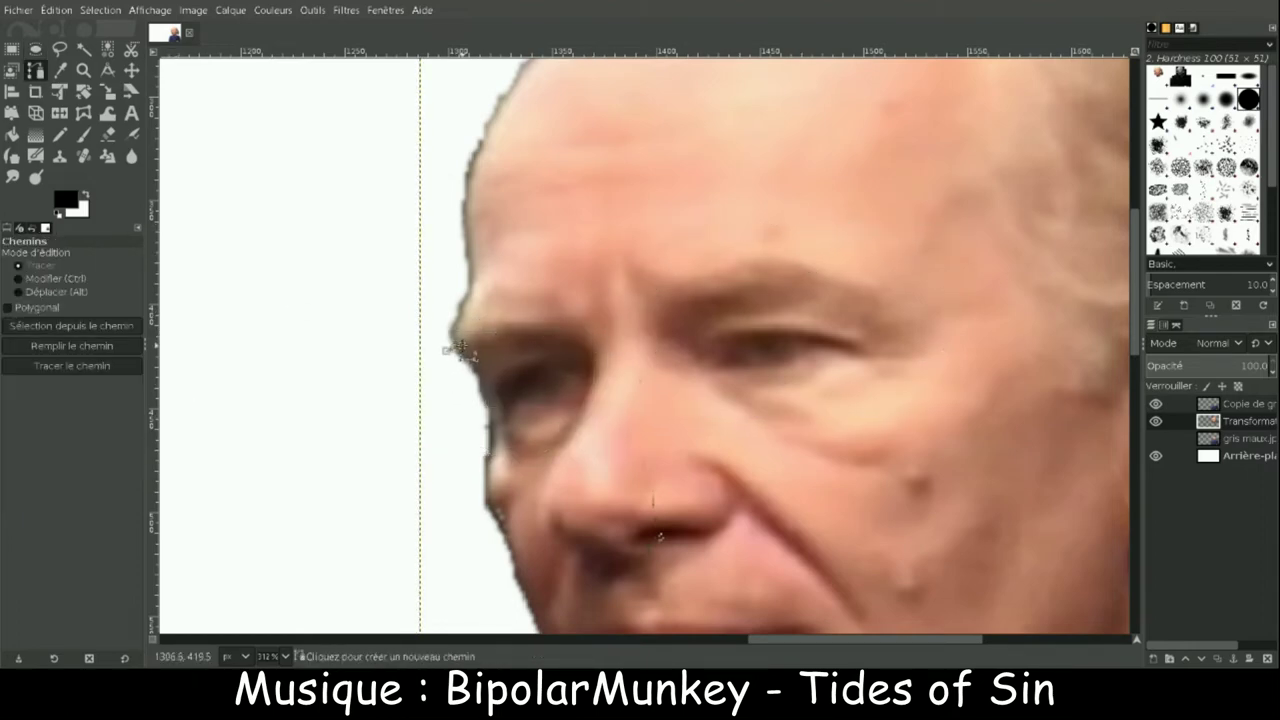
key("f")
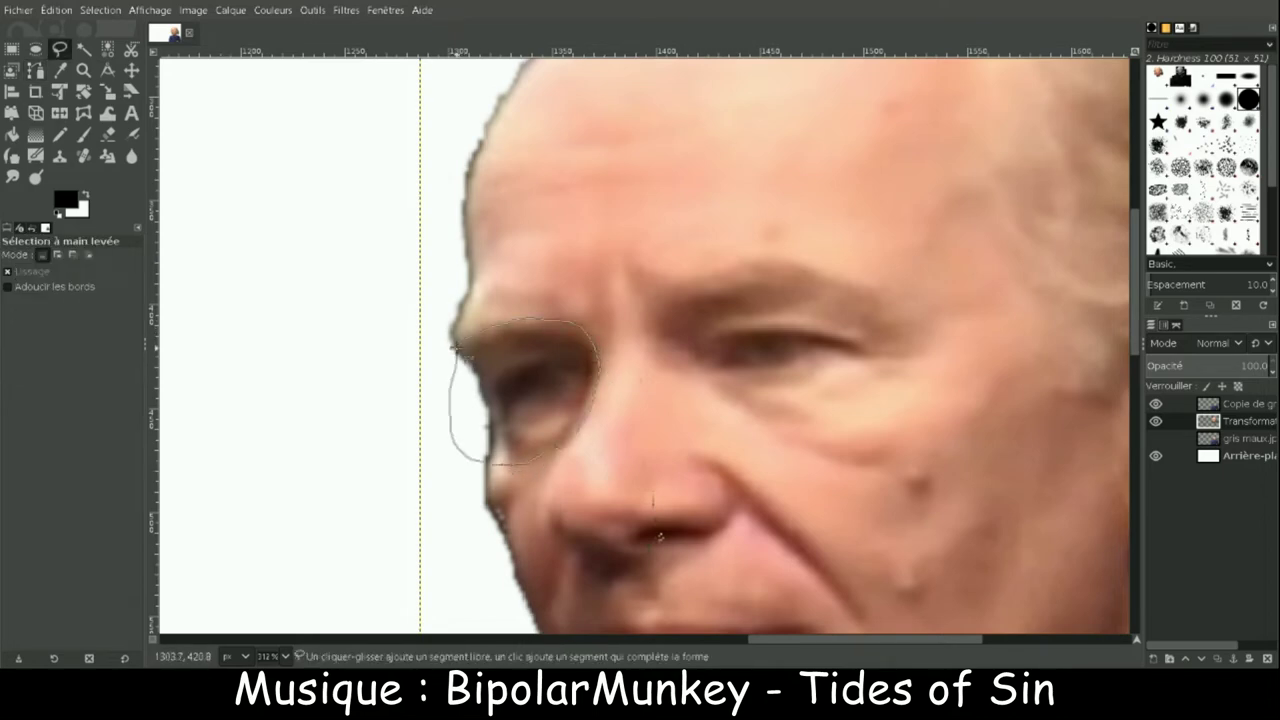
left_click(456, 348)
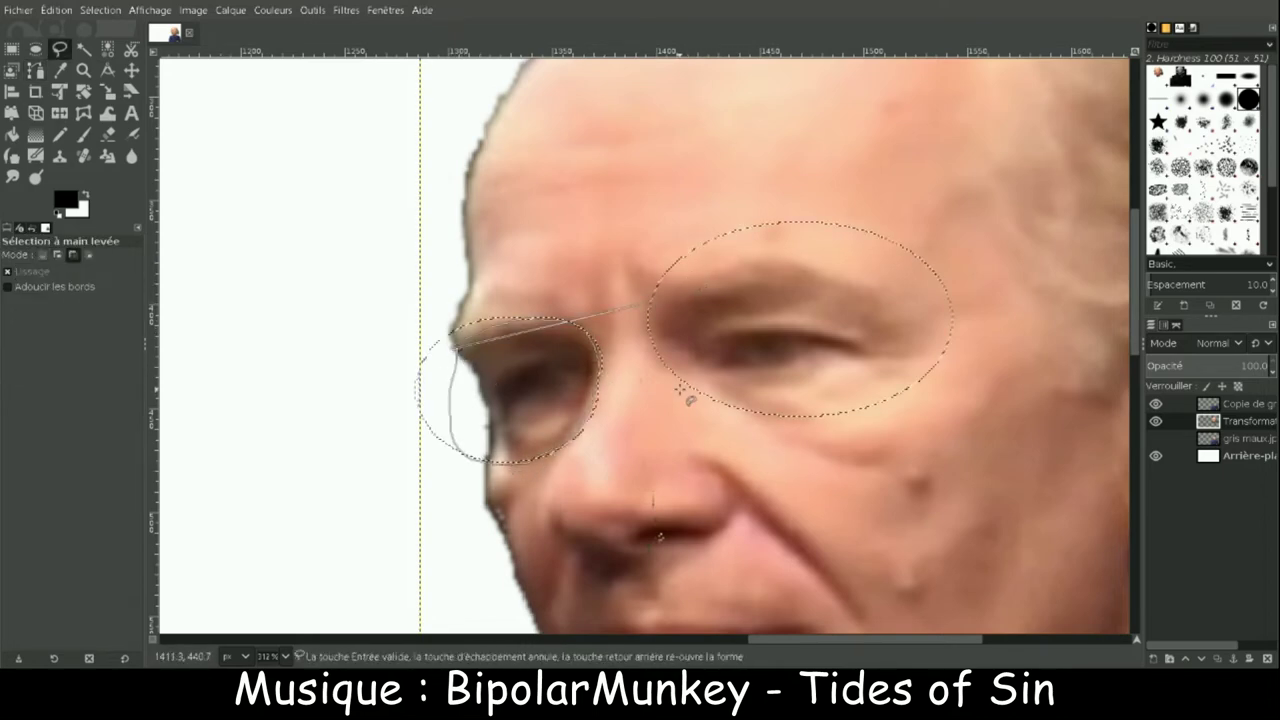
key("Return")
- Add a freehand outline around the right eye to the selection and commit it
key("e")
mouse_move(520, 323)
left_mouse_down()
mouse_move(560, 347)
mouse_move(452, 330)
left_mouse_up()
key("Escape")
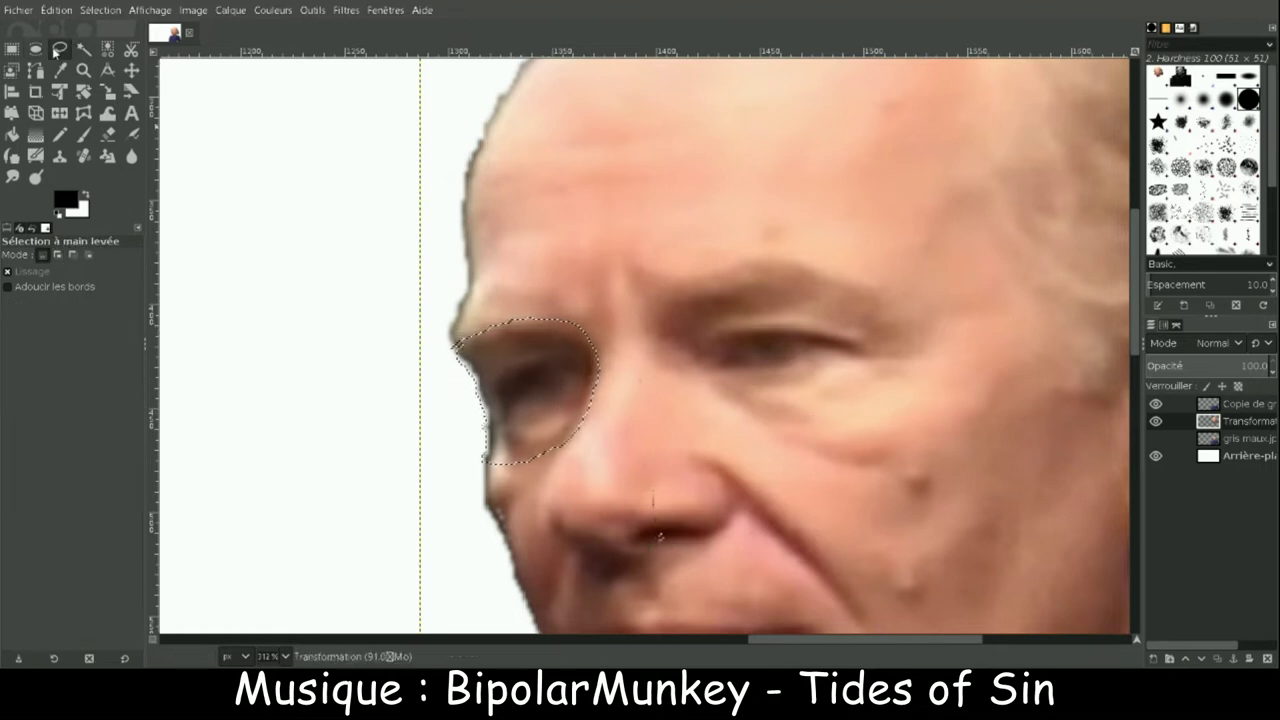
key("f")
left_click_drag(700, 380, 890, 299)
left_click(643, 332)
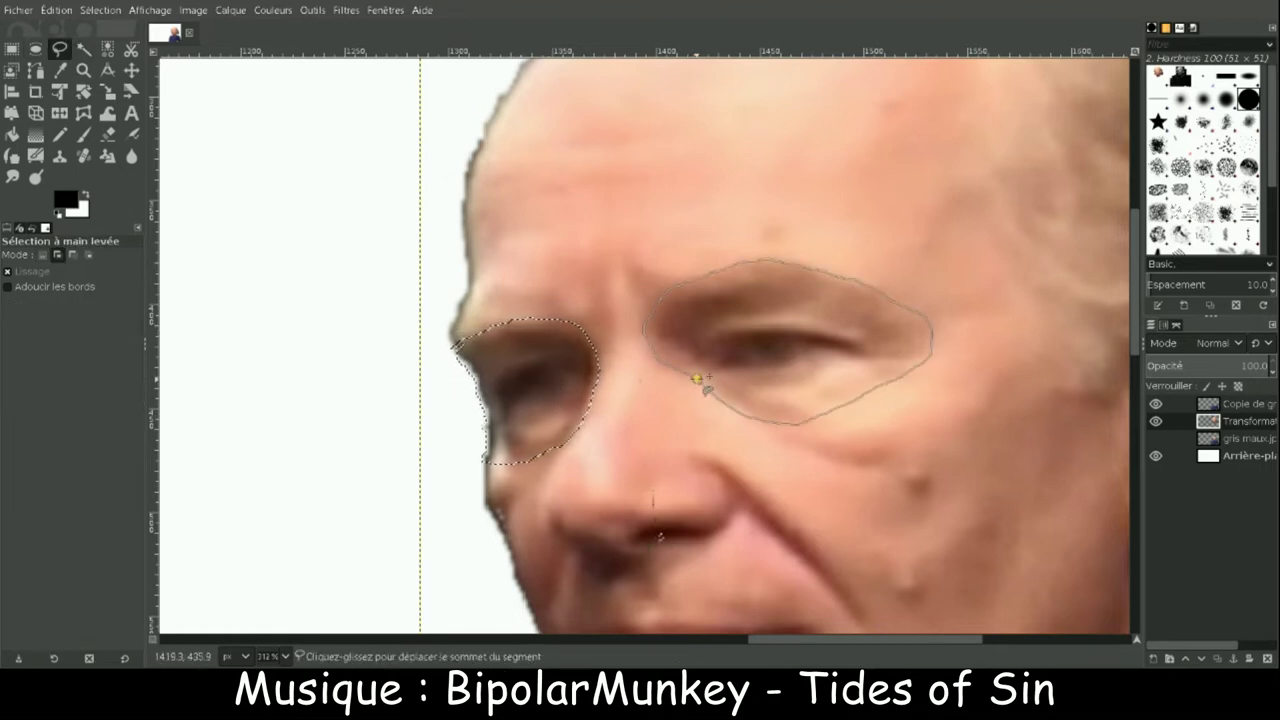
key("Return")
key("shift+s")
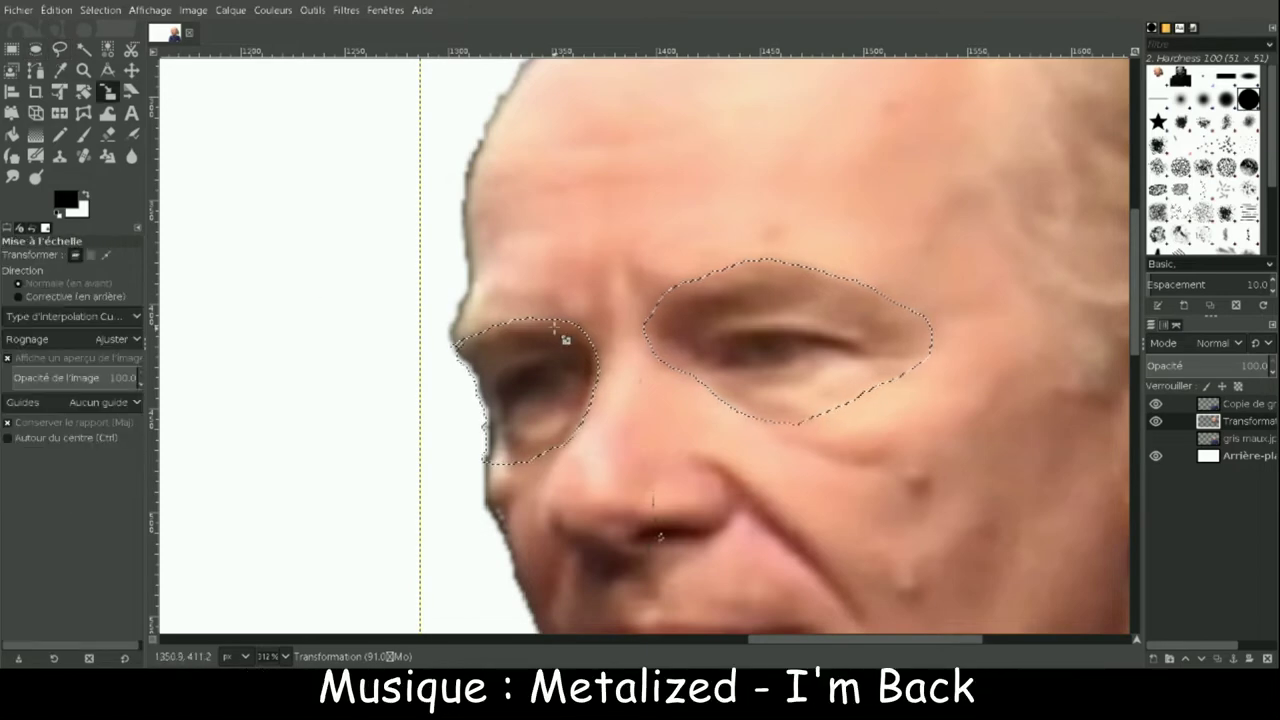
- Scale the eye selection up to 328×140 and turn the floating eyes into a new layer
key("1")
left_click_drag(445, 274, 445, 274)
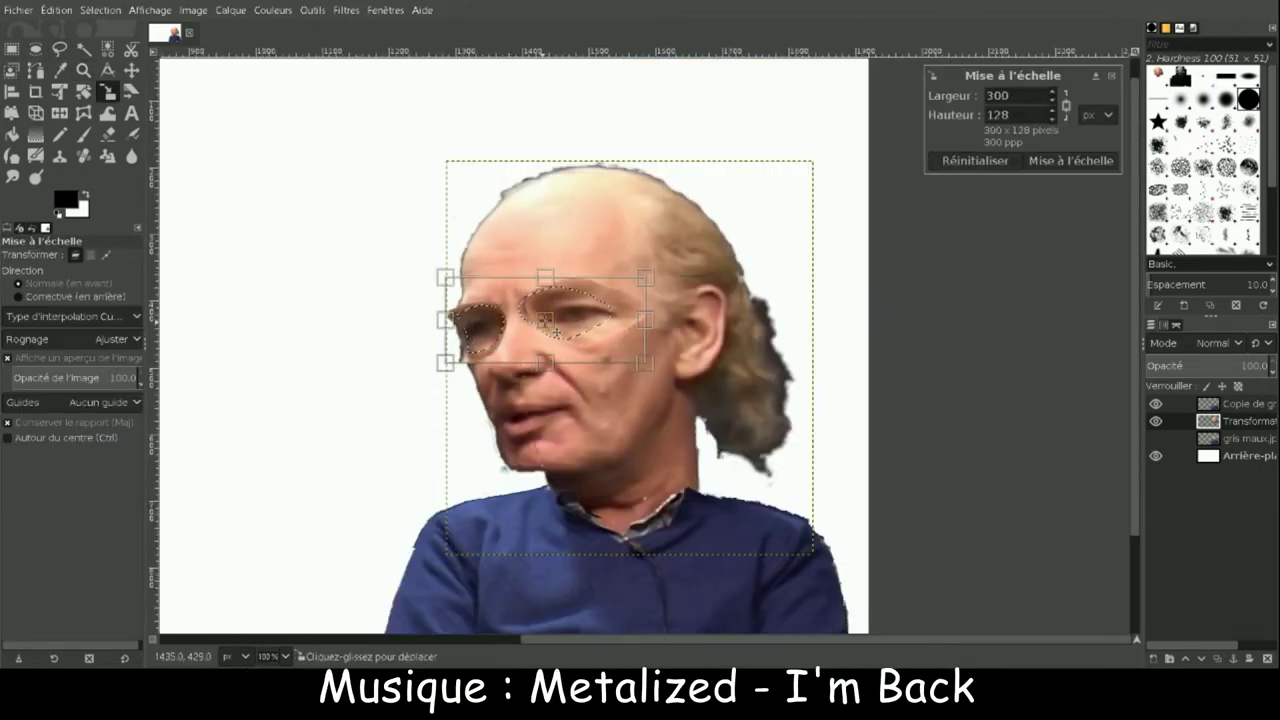
scroll(1053, 96, "up", 5)
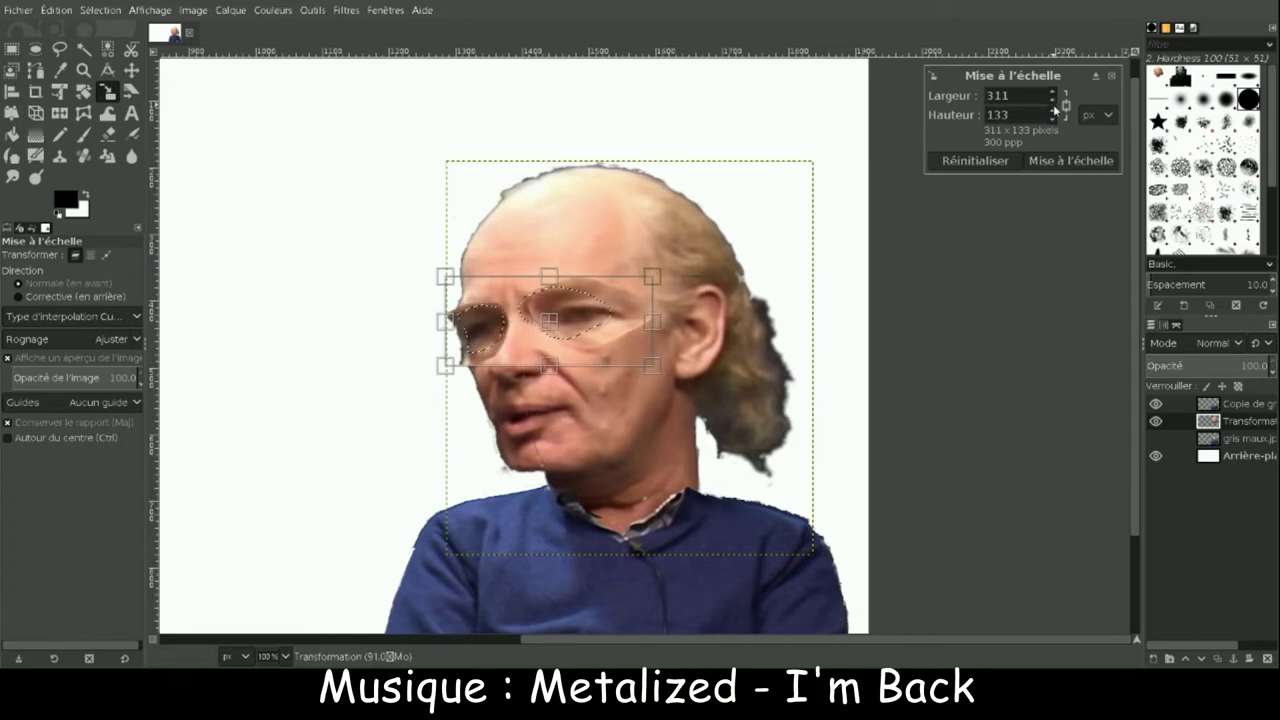
scroll(1053, 96, "up", 4)
scroll(1053, 96, "up", 17)
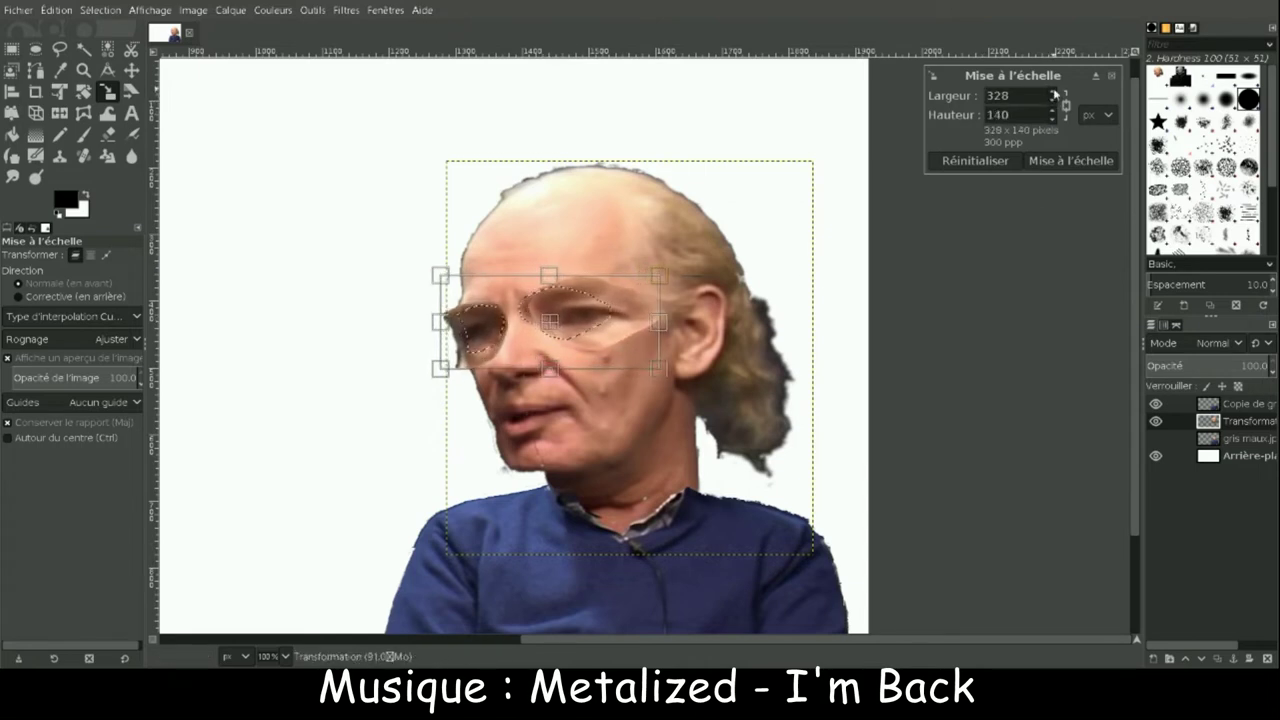
left_click(1086, 164)
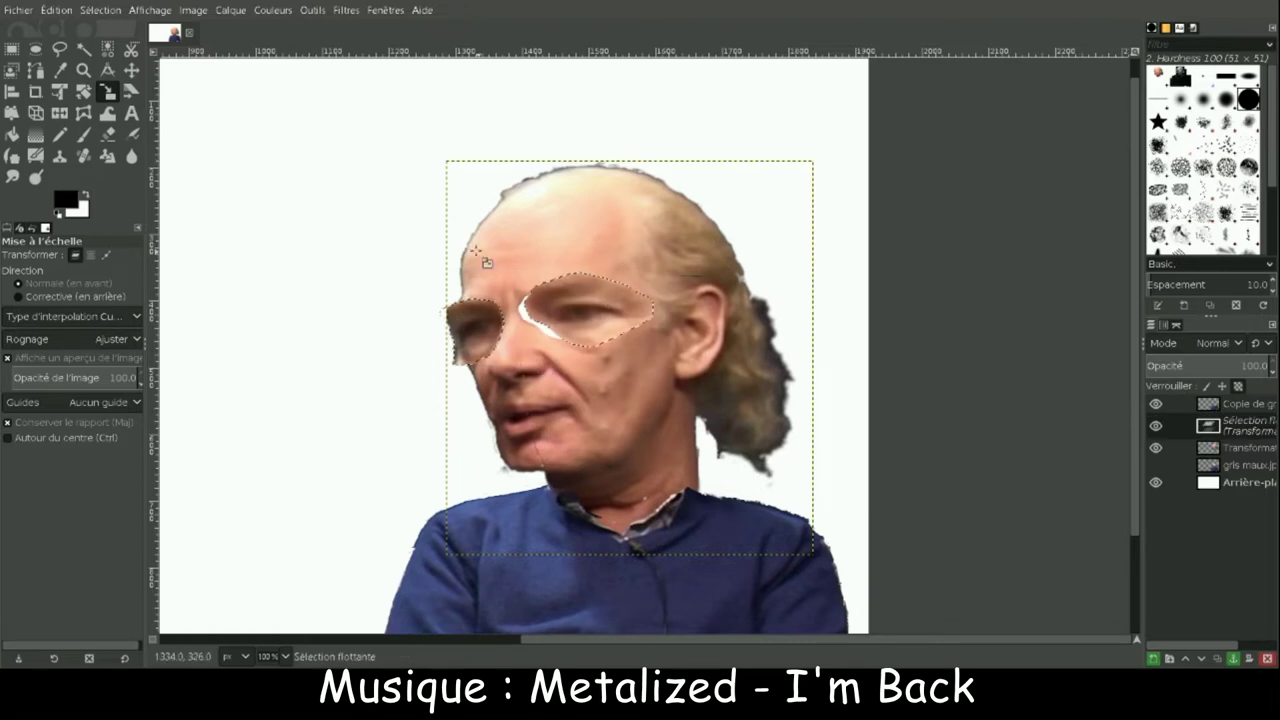
key("shift+ctrl+n")
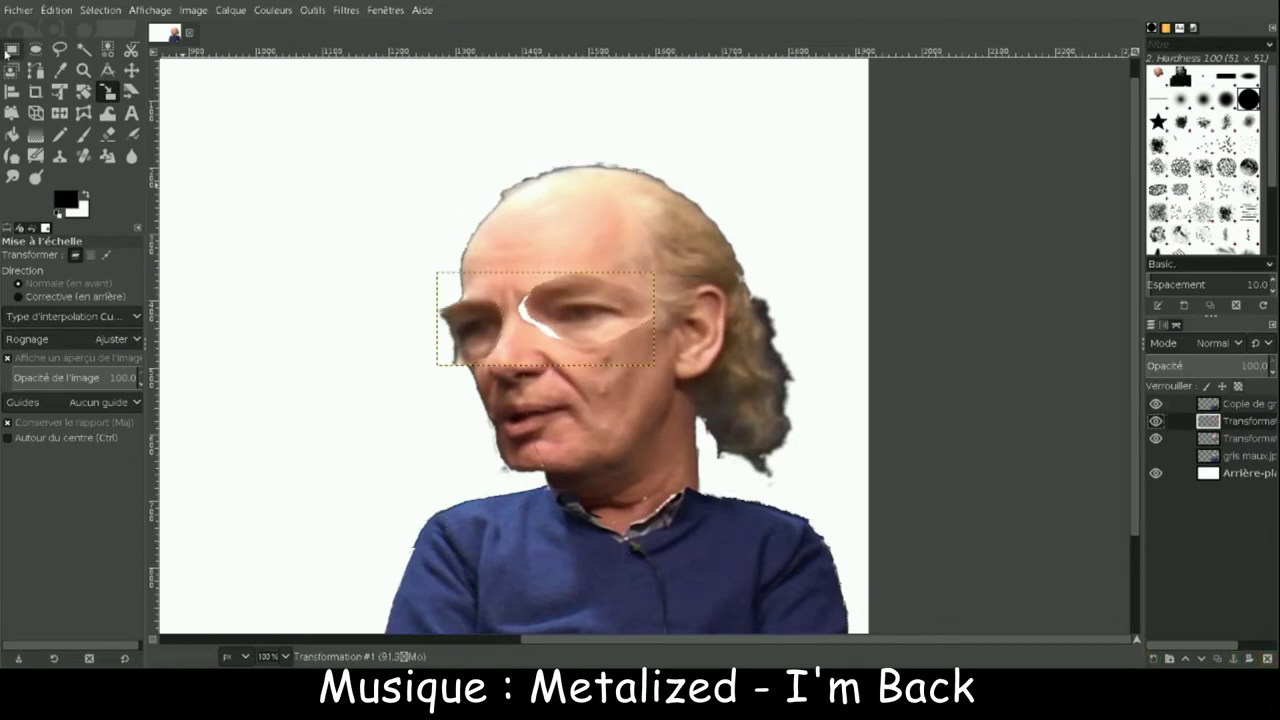
- Draw an elliptical selection around the right eye, cancelling an attempted scale
left_click(6, 54)
scroll(545, 178, "up", 5)
key("e")
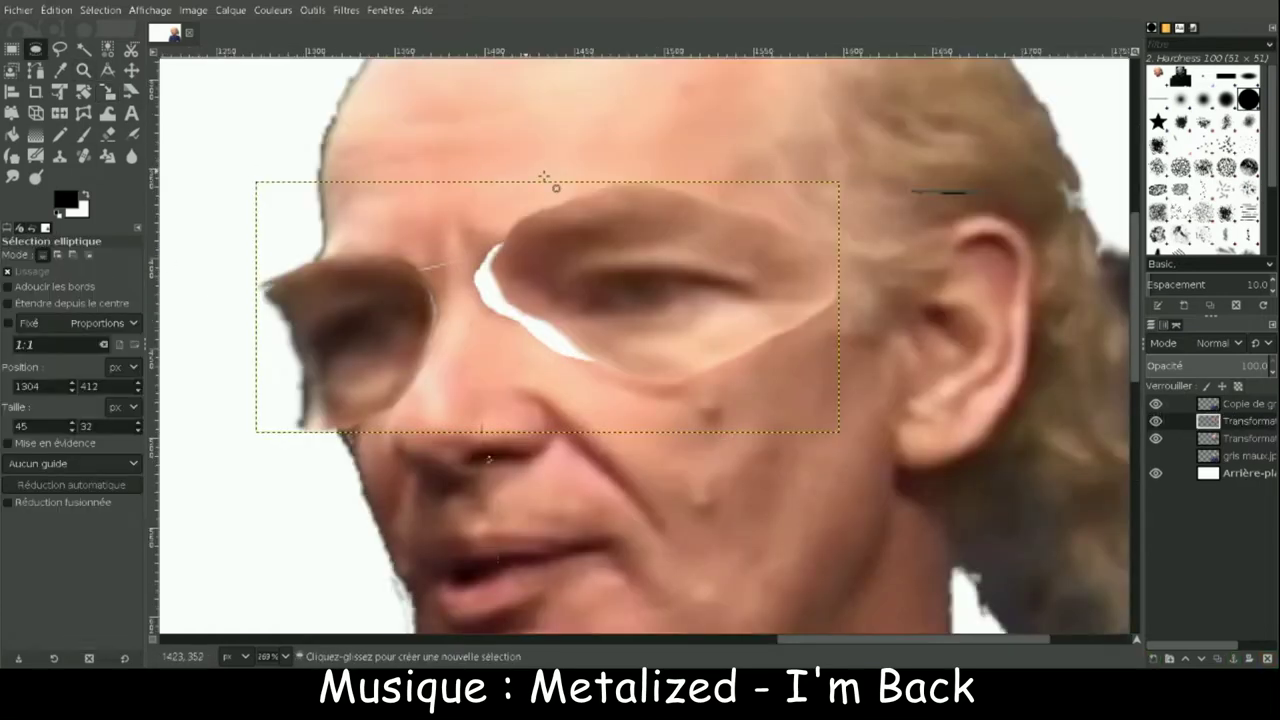
left_click_drag(476, 146, 909, 414)
left_click(108, 91)
left_click(643, 300)
key("Escape")
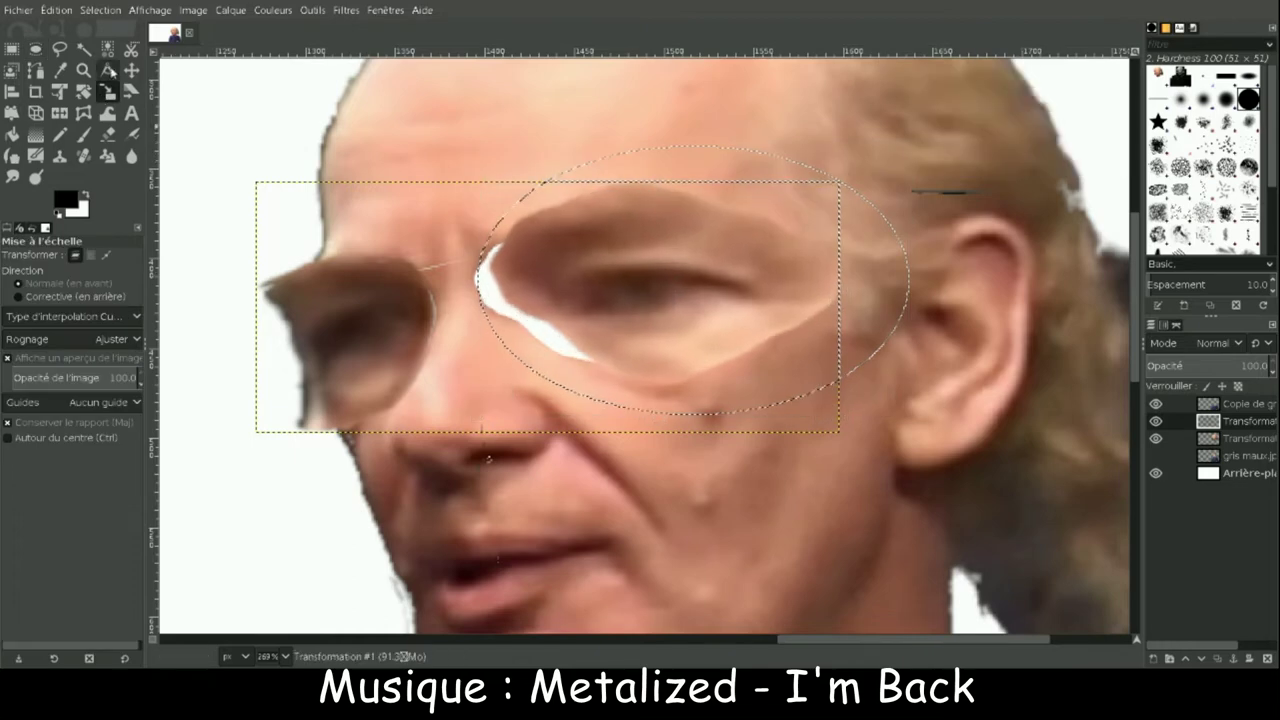
- Nudge the right eye slightly right and down, merge it down, and soften the brush for erasing
left_click(131, 70)
left_click_drag(287, 269, 290, 271)
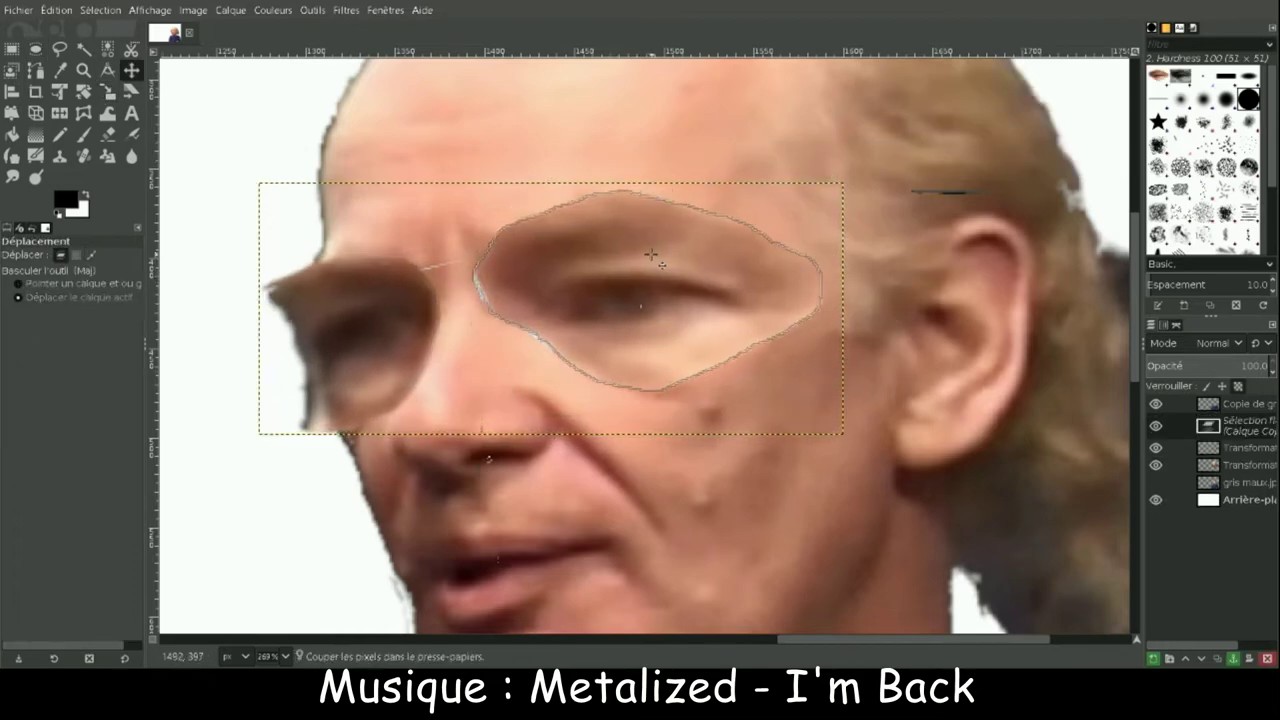
key("shift+e")
key("shift+ctrl+n")
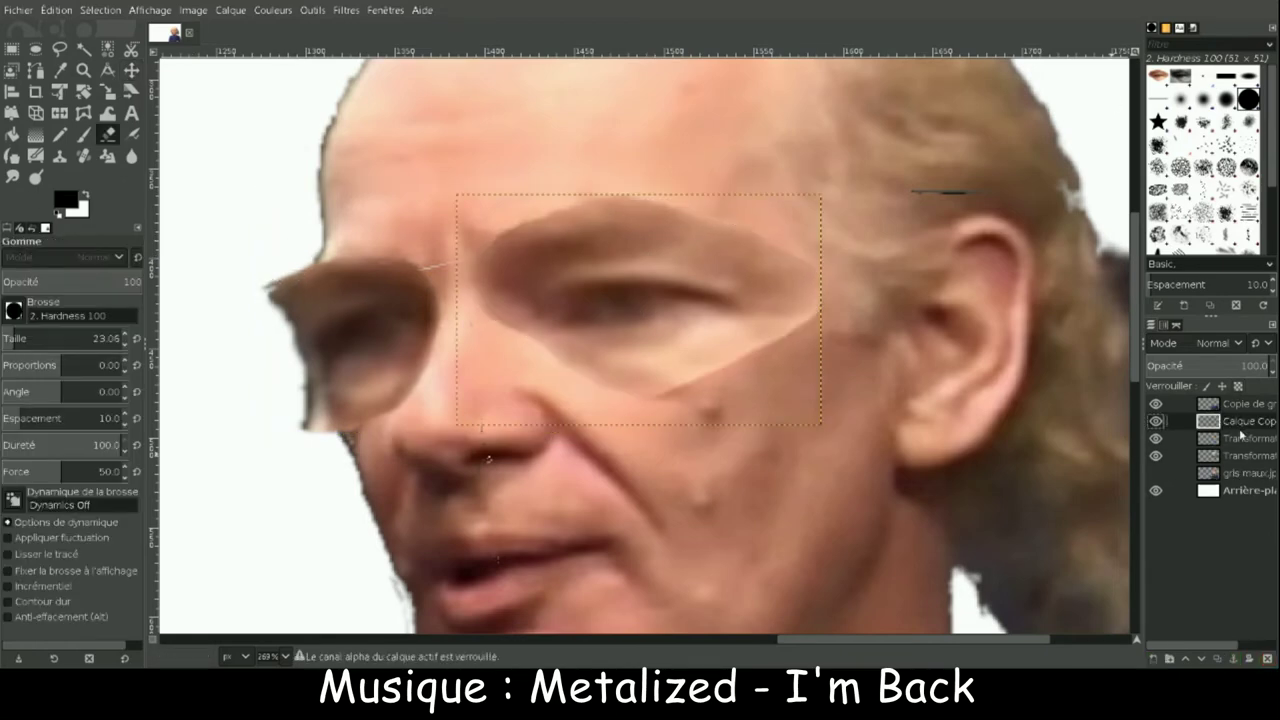
left_click(1233, 659)
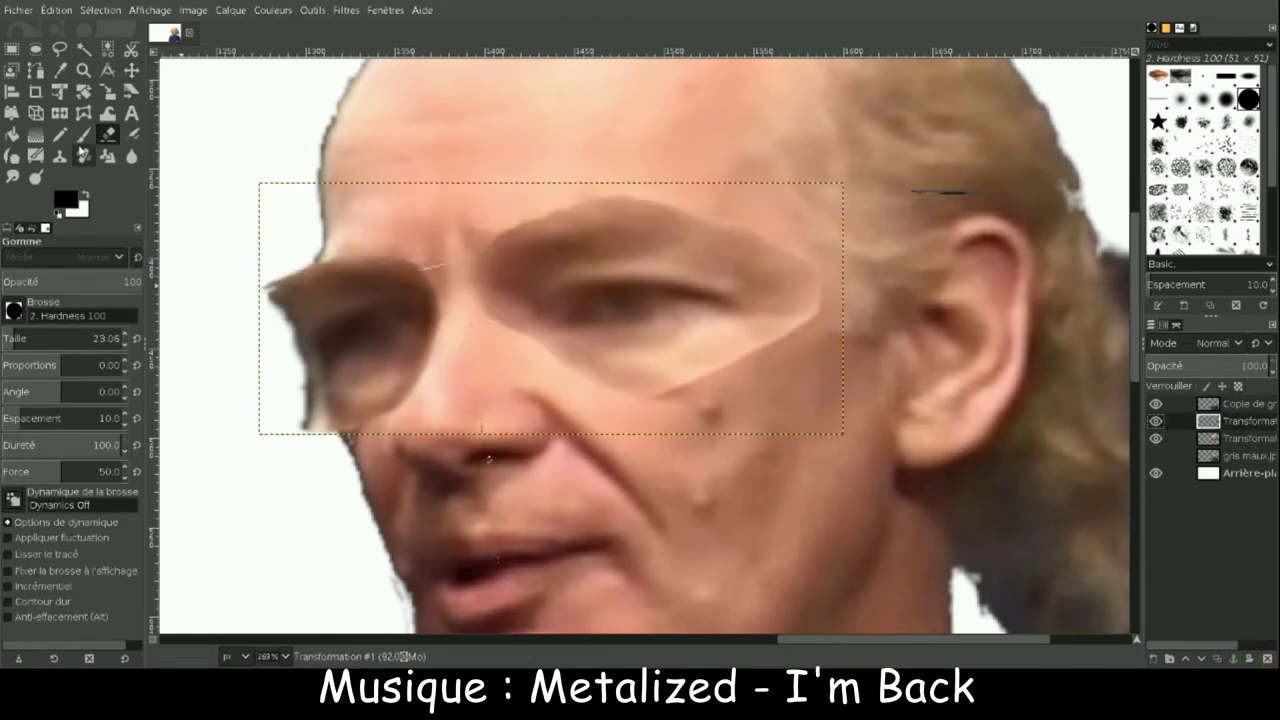
key("bracketleft")
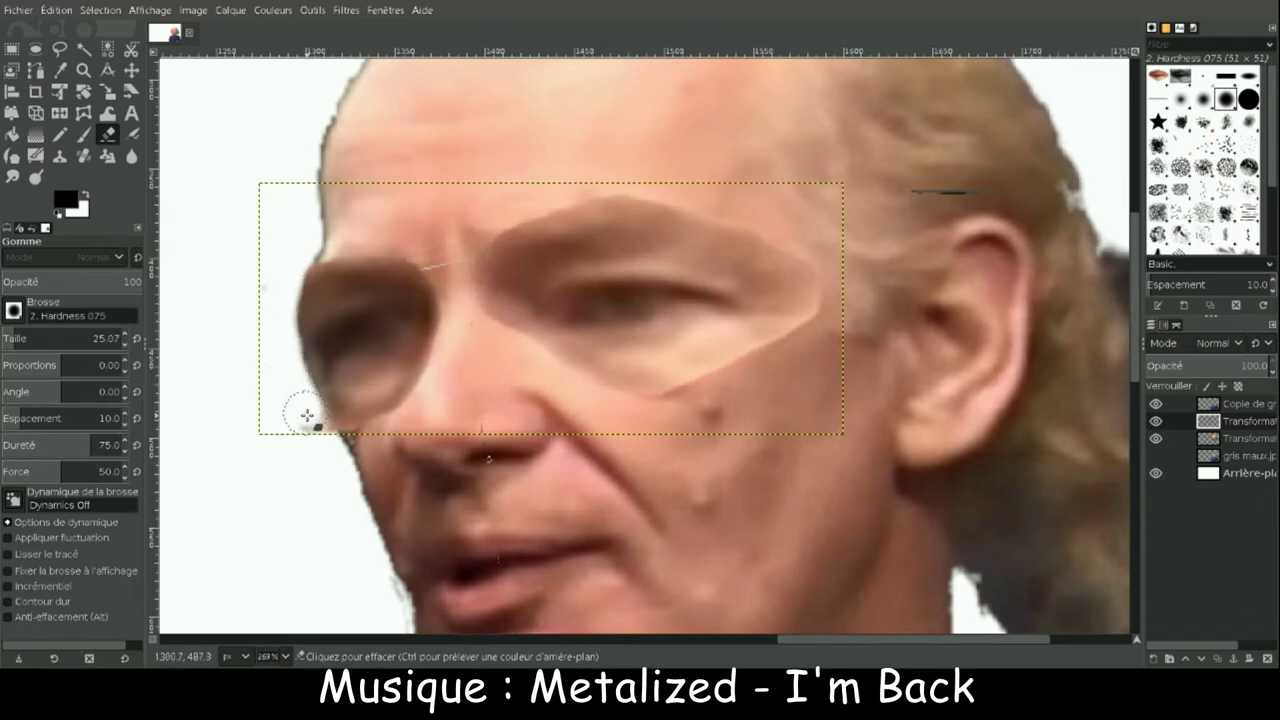
key("shift+u")
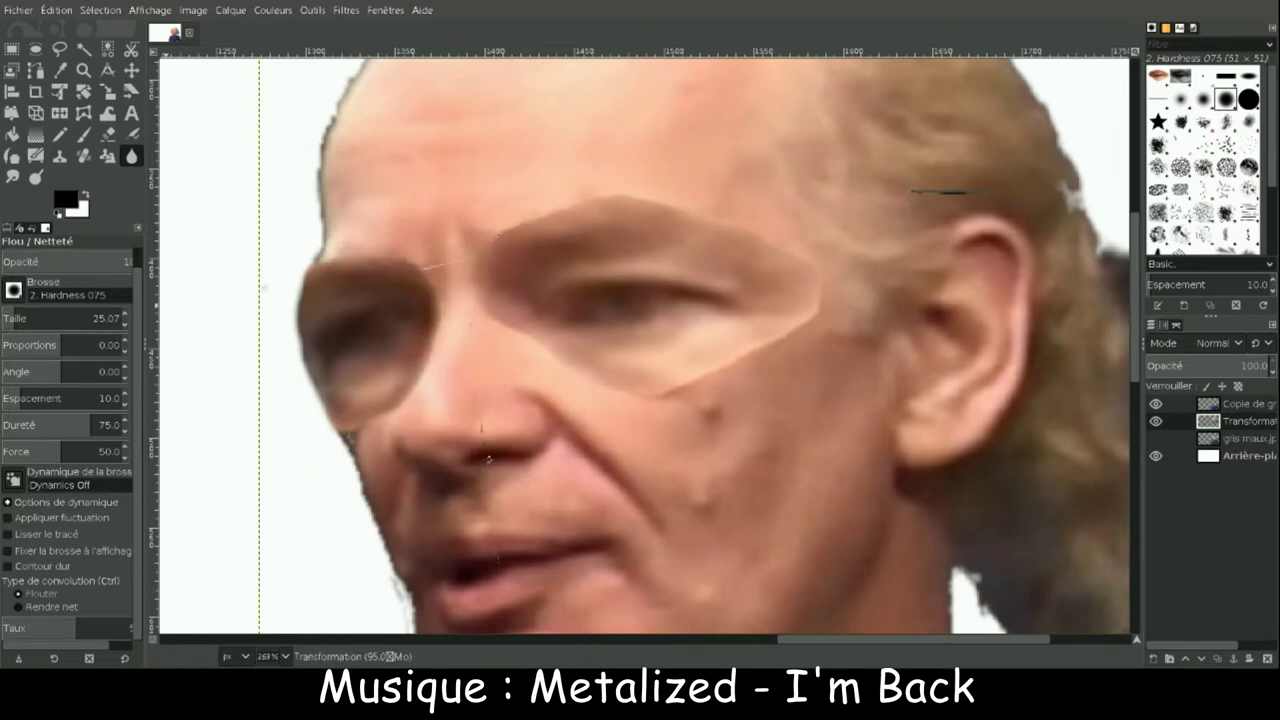
- Set the Blur/Sharpen brush size to 19.35 to soften the eye patch seams
scroll(75, 374, "down", 1)
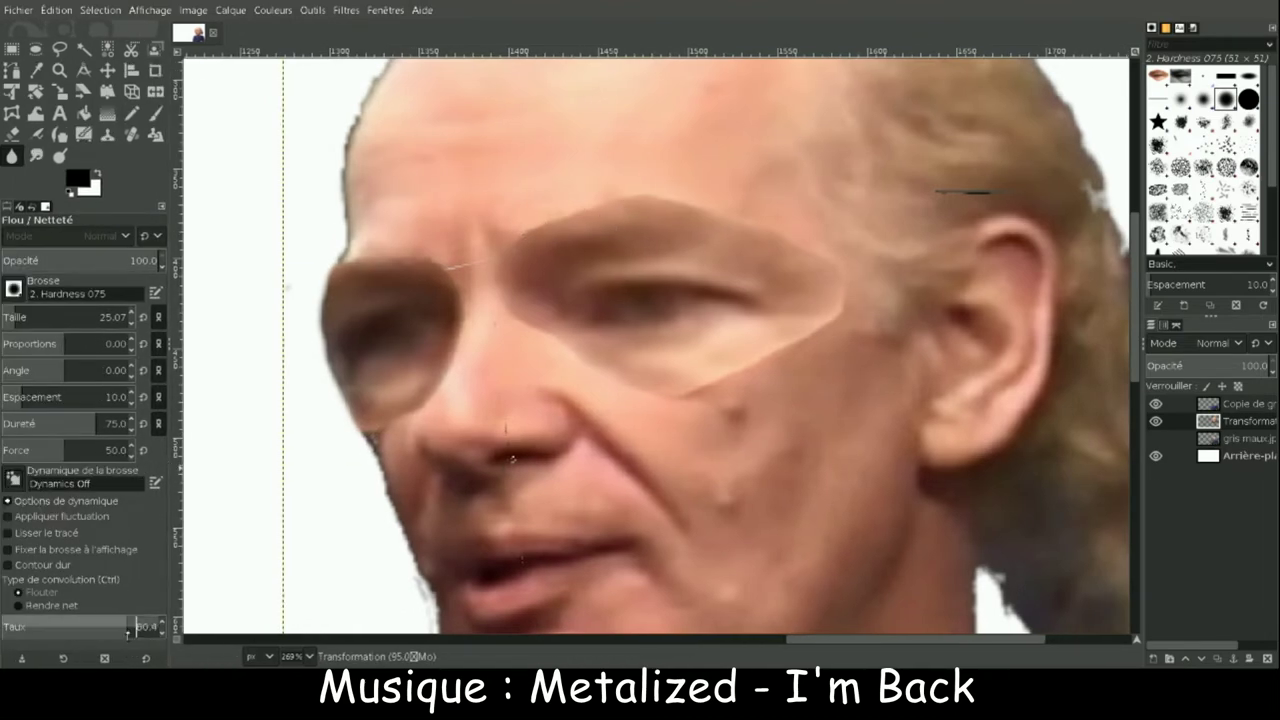
left_click(100, 317)
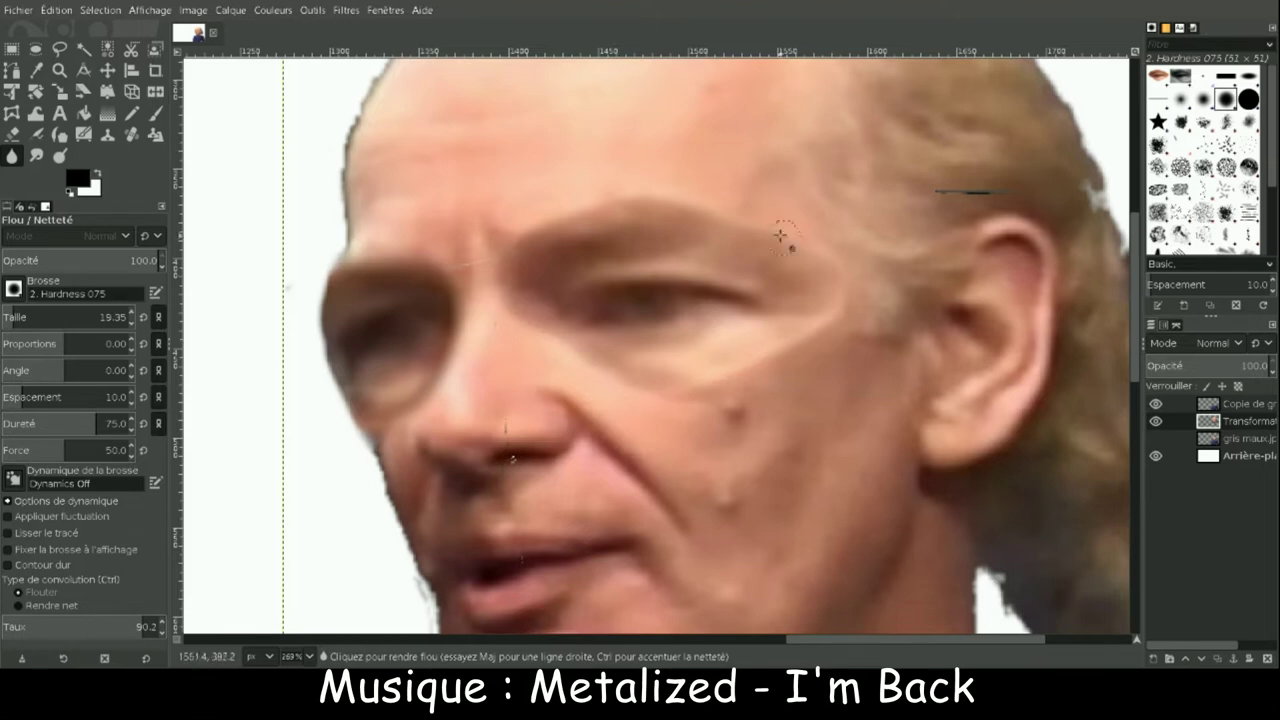
- Zoom to the ear area and make the Transformation layer active
left_click(59, 70)
key("minus")
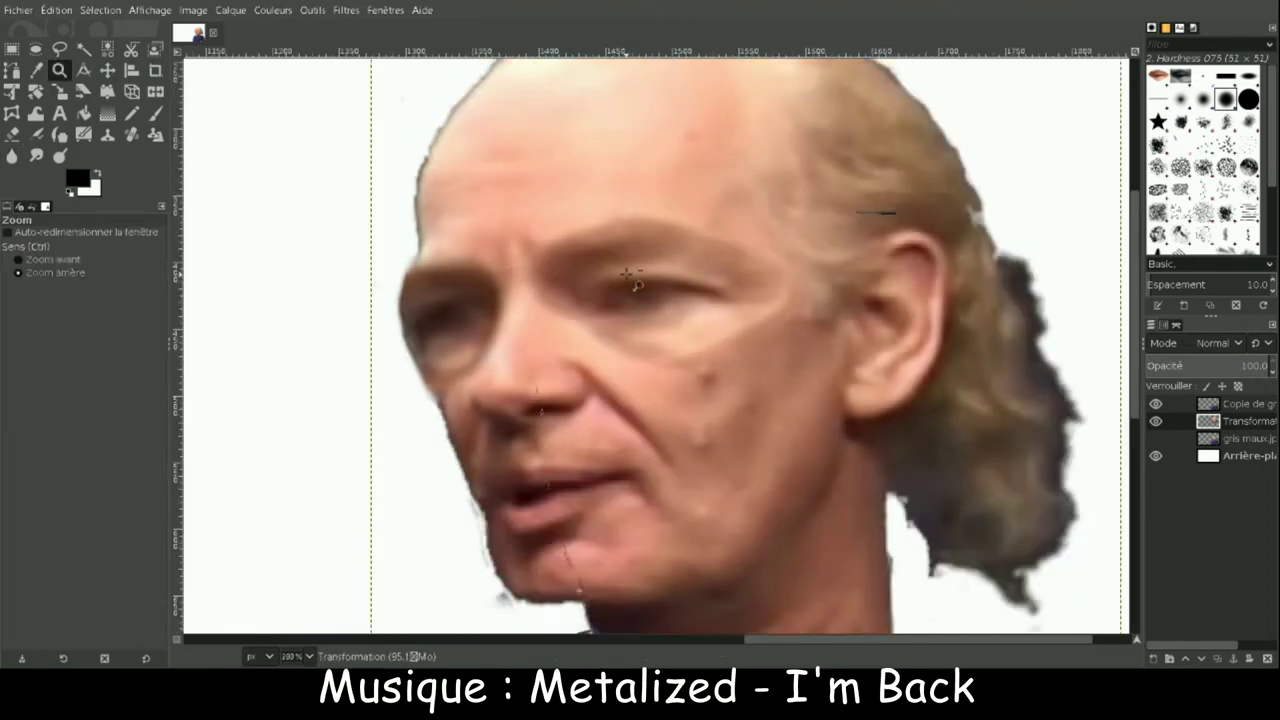
key("minus")
key("minus")
key("minus")
key("grave")
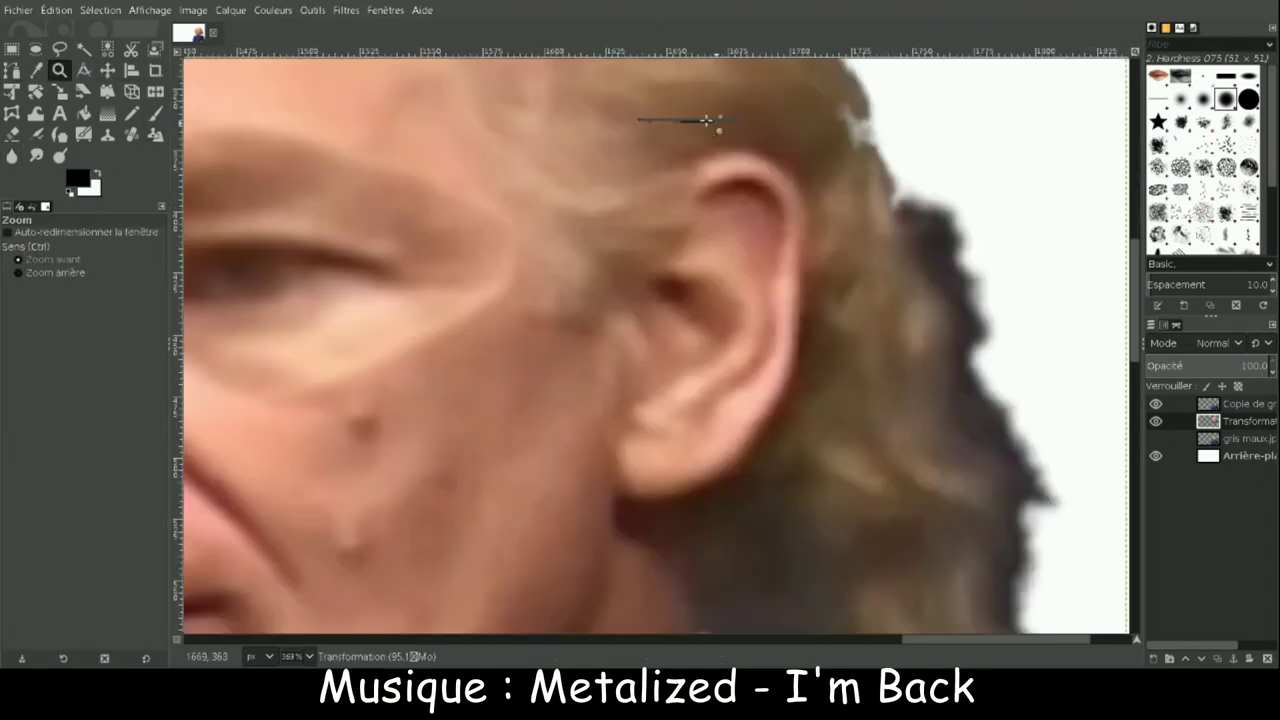
key("Page_Down")
key("shift+e")
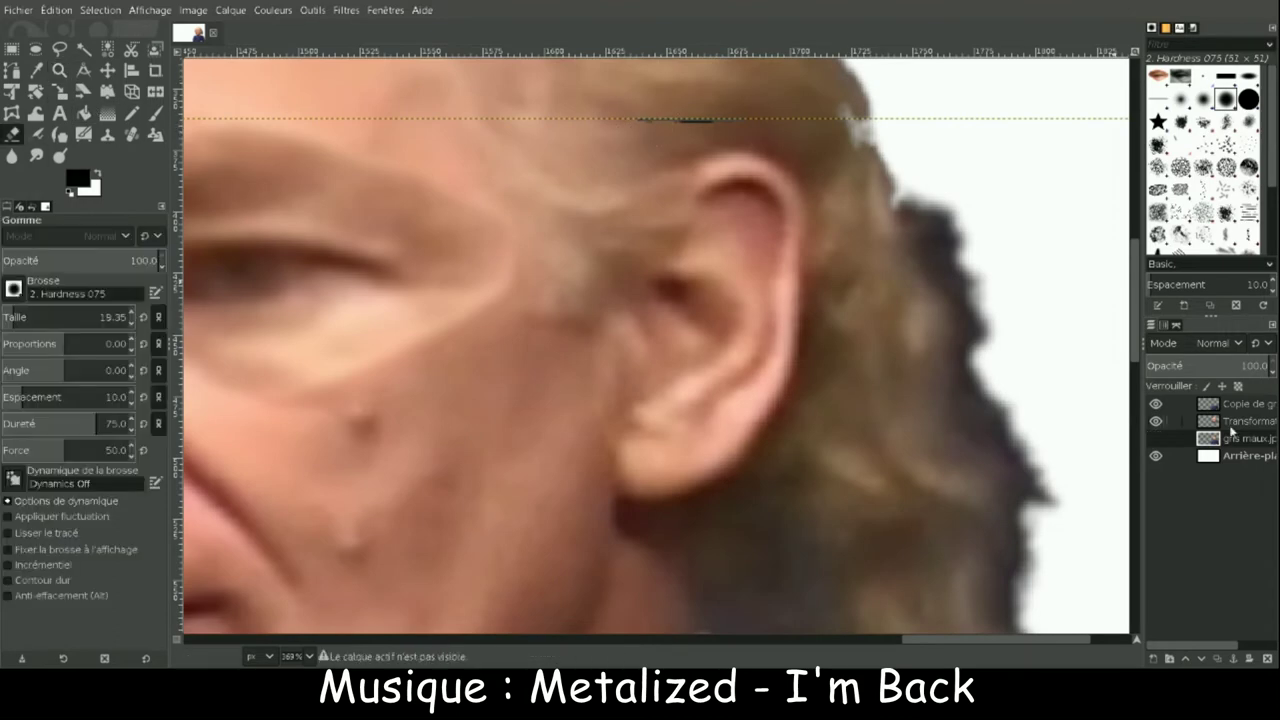
key("Page_Up")
key("u")
key("Page_Up")
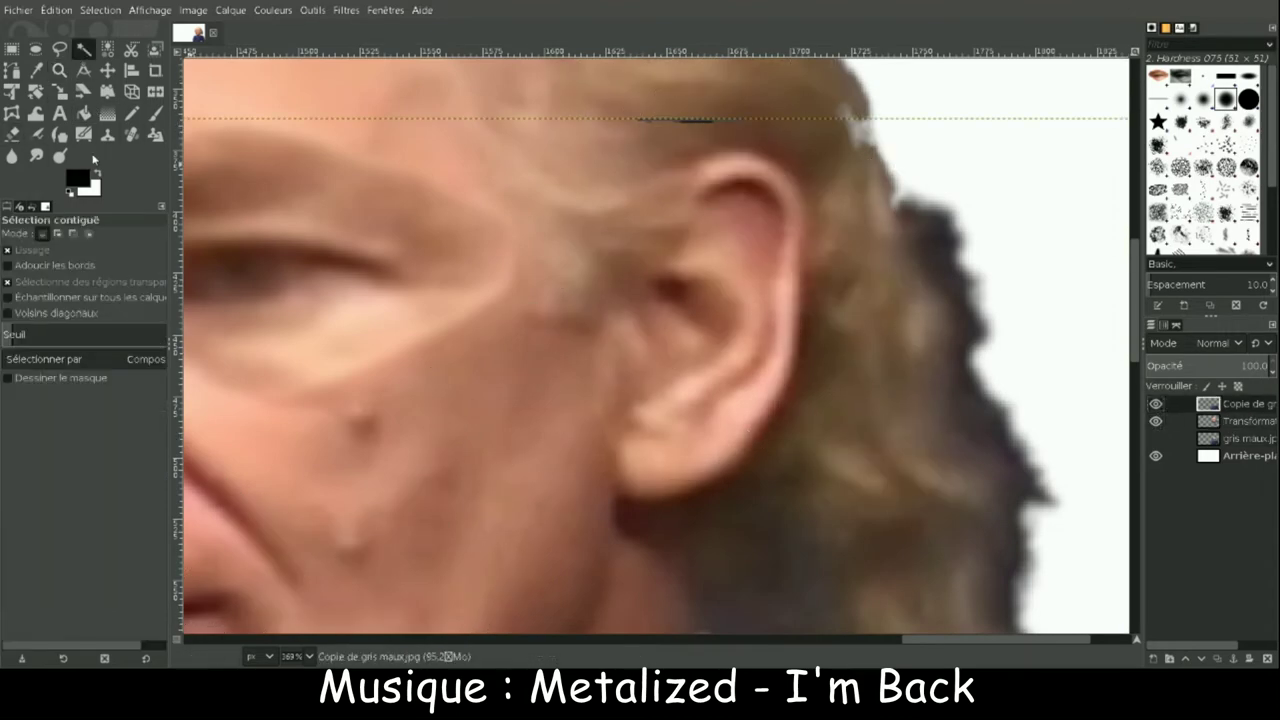
key("shift+e")
left_click(1233, 423)
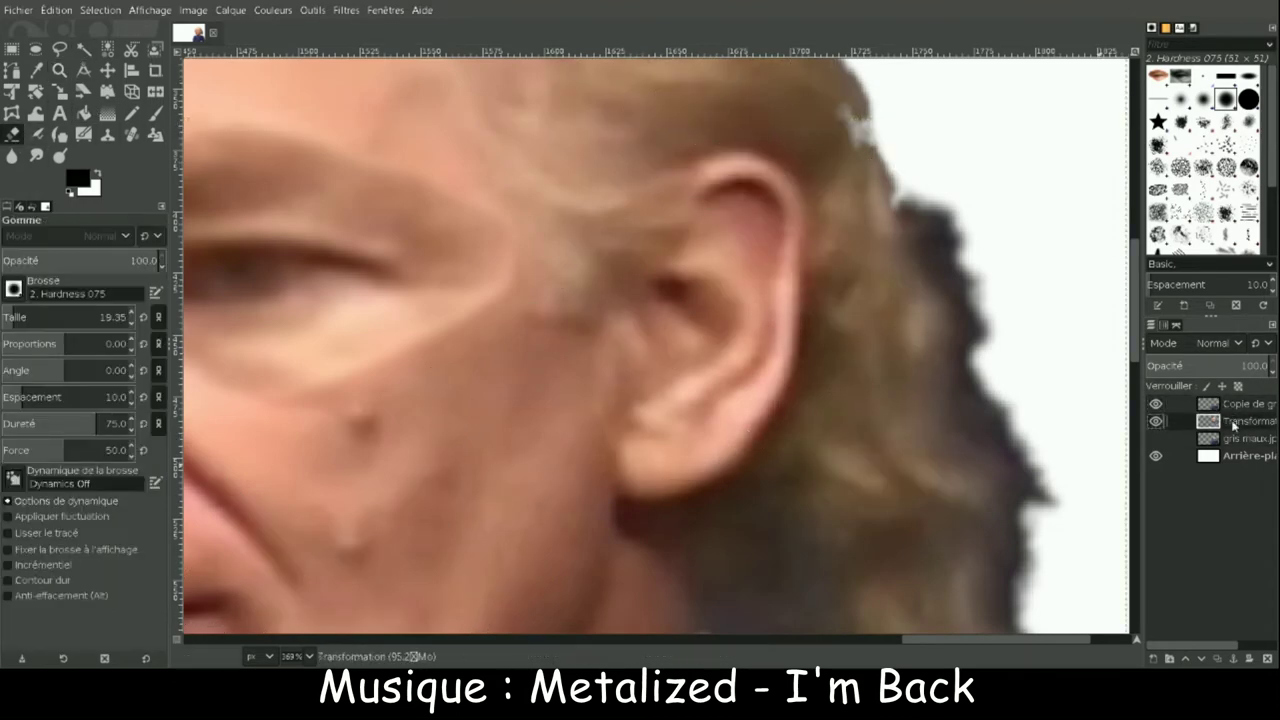
- Trace a closed freehand selection around the man's ear and zoom out to the whole head
left_click(59, 48)
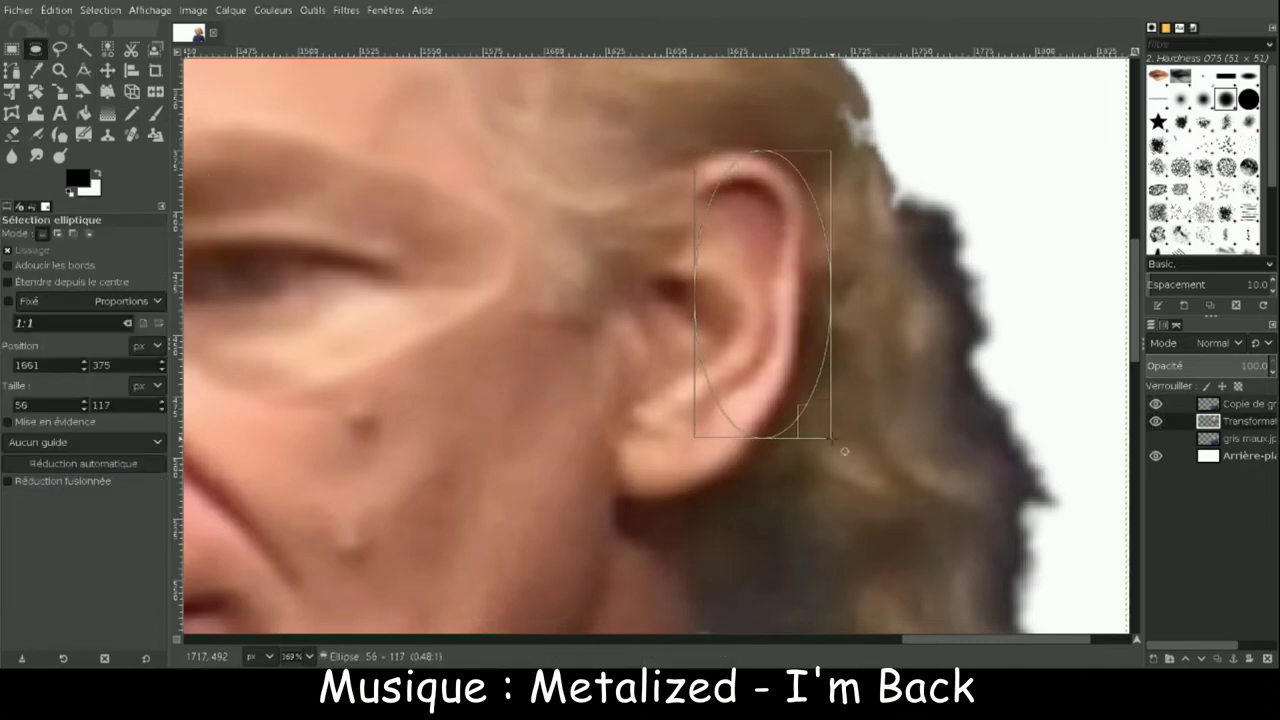
left_click_drag(700, 162, 700, 163)
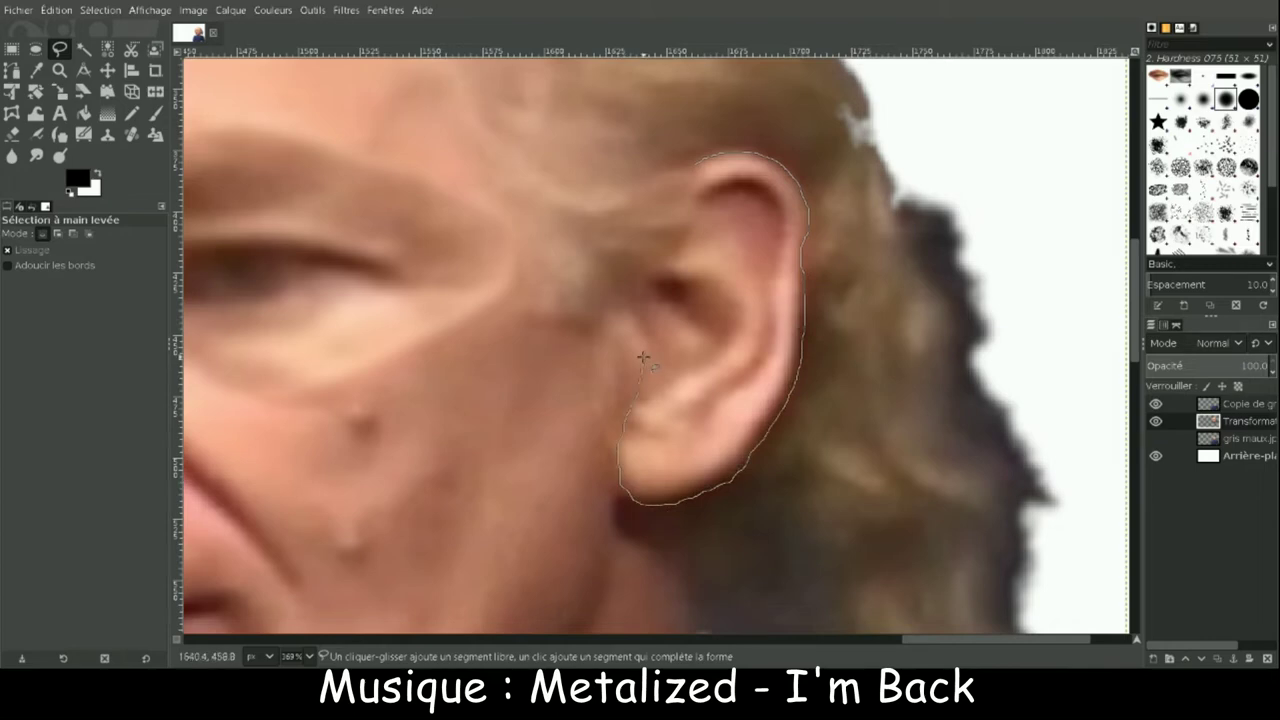
left_click_drag(676, 250, 694, 164)
key("Return")
key("z")
left_click(553, 325, "ctrl")
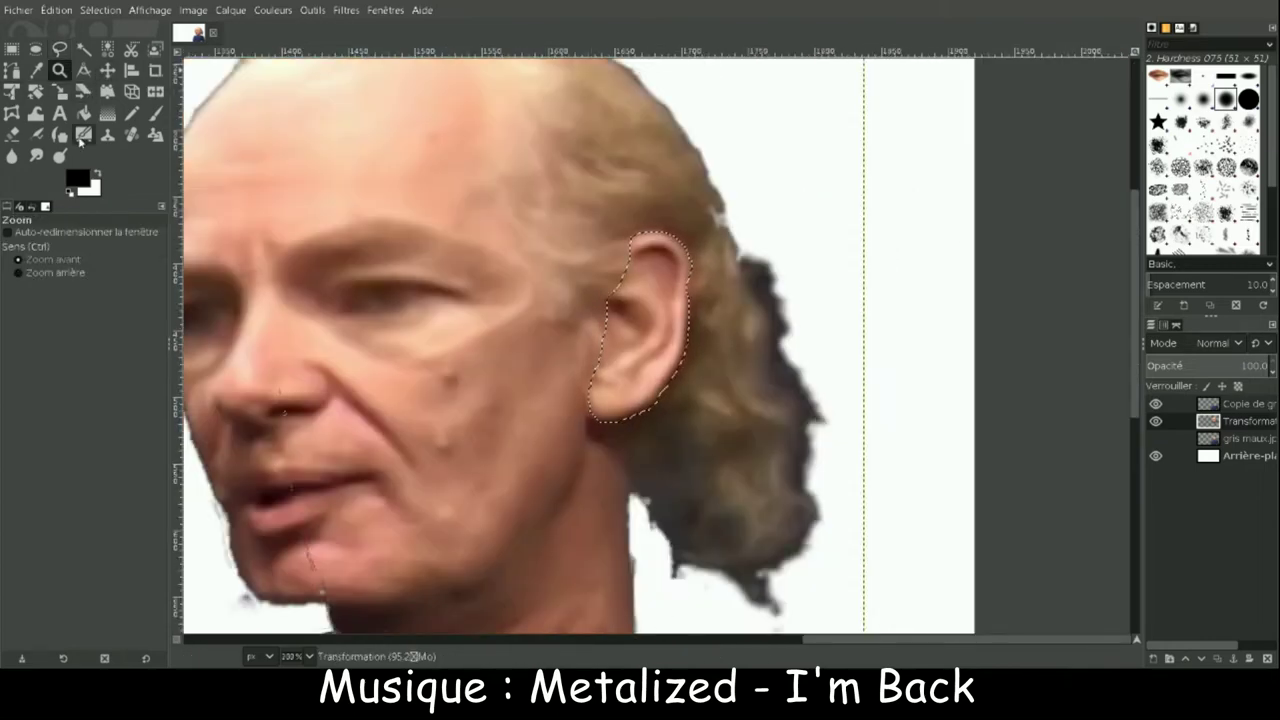
- Try handle and shear transforms on the ear, then reset and cancel them
left_click(112, 90)
left_click(690, 232)
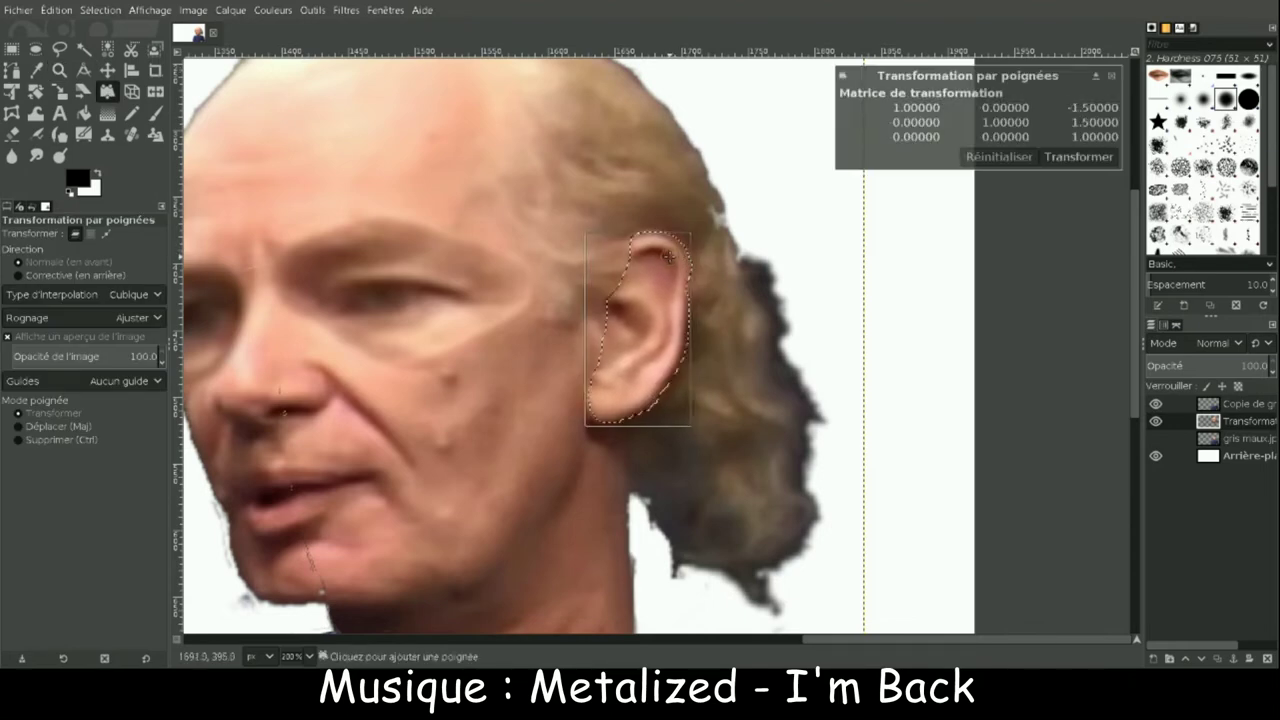
left_click_drag(690, 232, 720, 290)
left_click(998, 157)
key("Return")
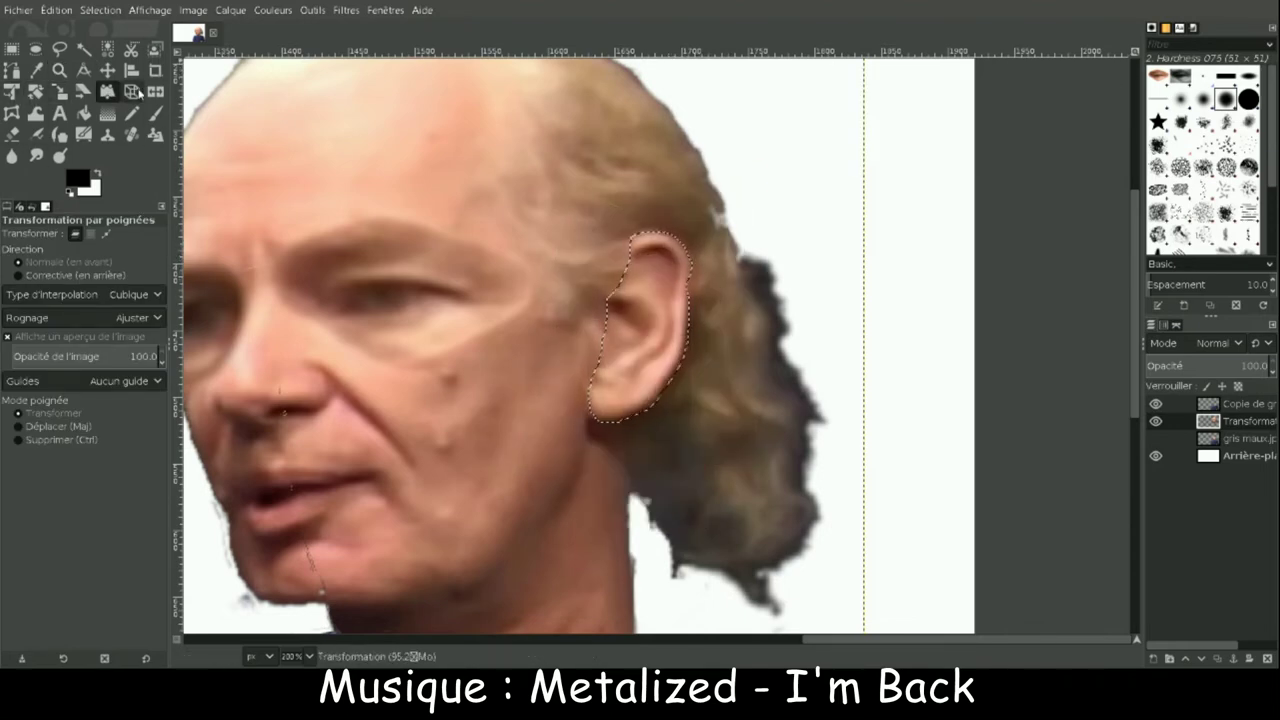
left_click(84, 90)
left_click(640, 300)
left_click(12, 90)
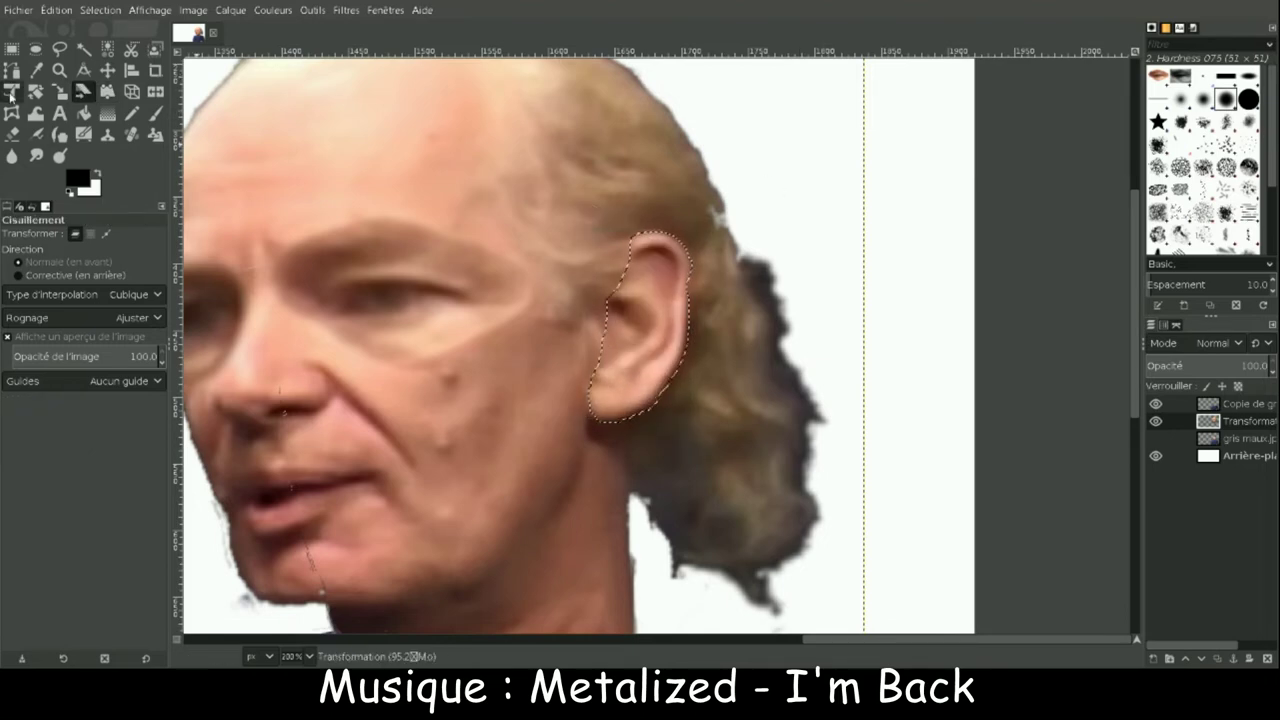
- Stretch and rotate the ear upward into a tall pointed shape with the Unified Transform cage
left_click_drag(665, 266, 838, 116)
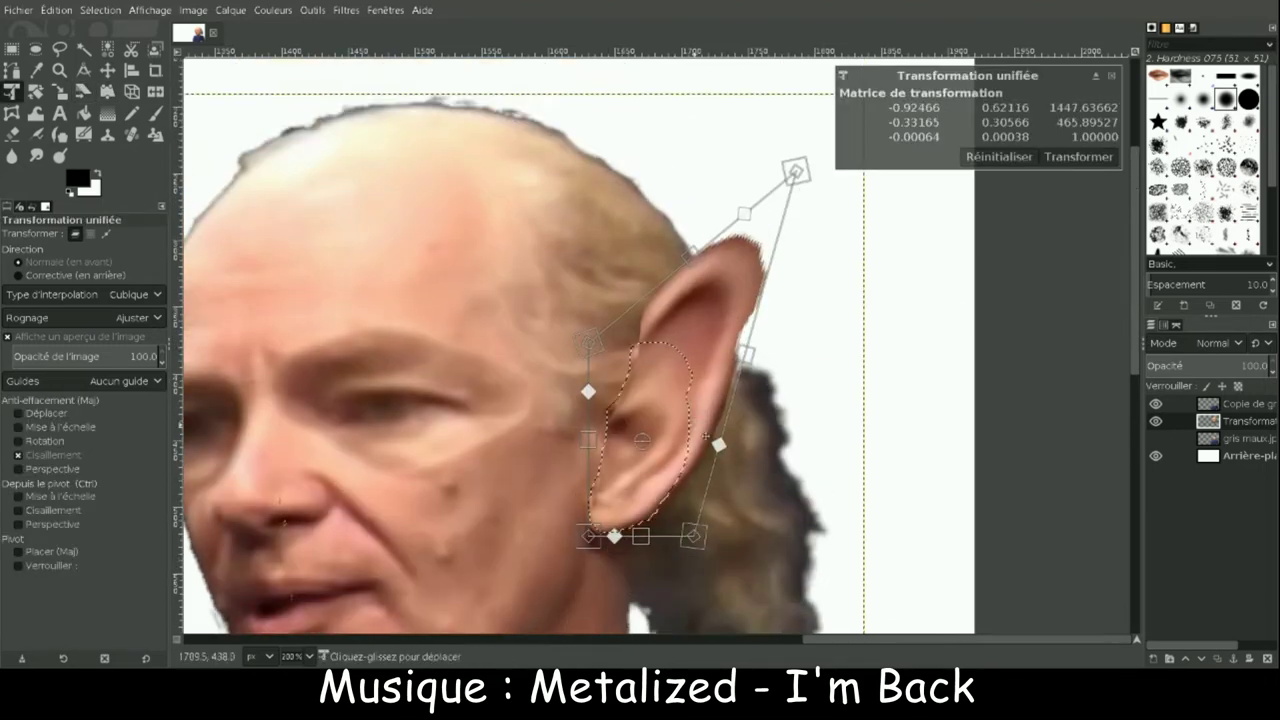
left_click_drag(588, 537, 578, 527)
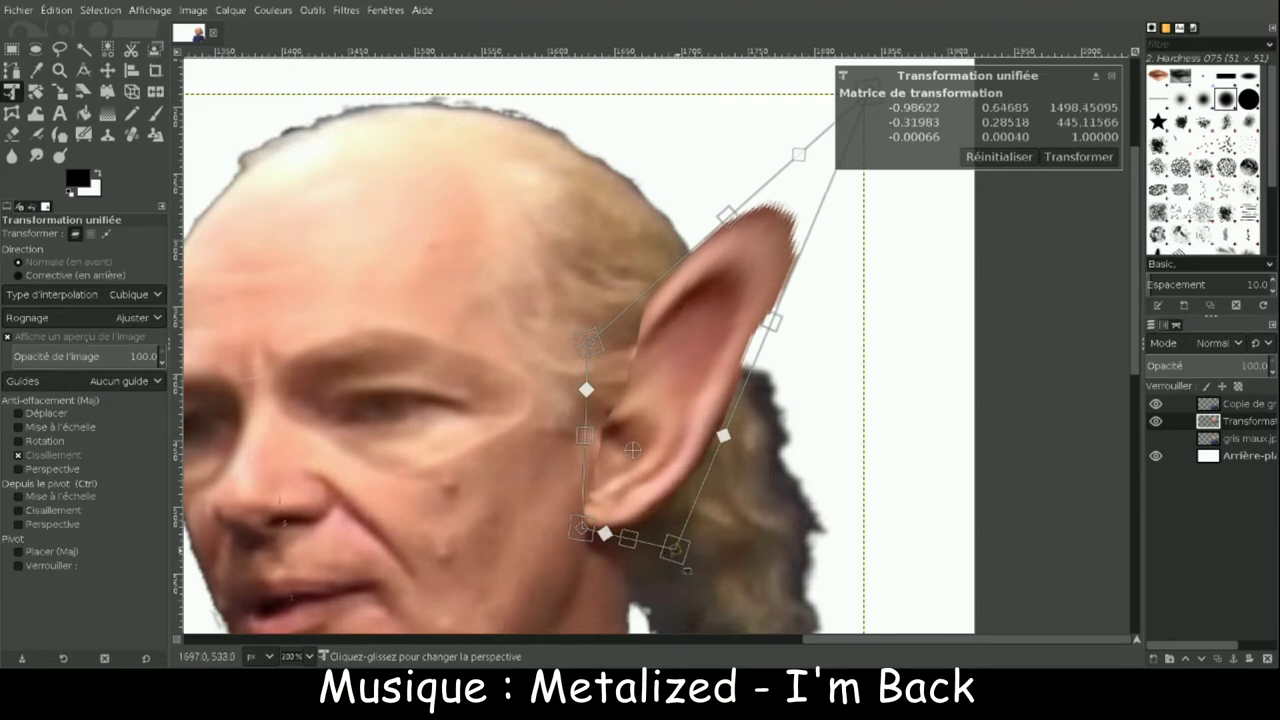
left_click_drag(693, 537, 673, 555)
left_click_drag(589, 356, 600, 277)
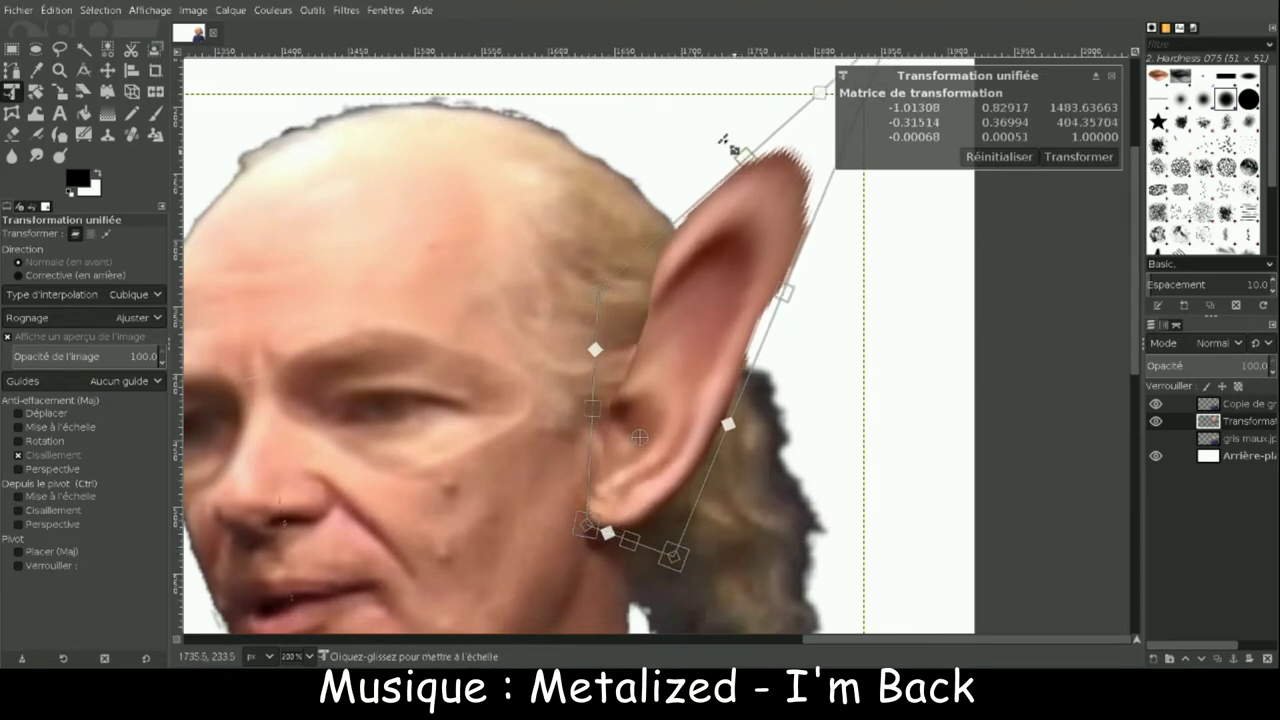
left_click_drag(604, 348, 600, 344)
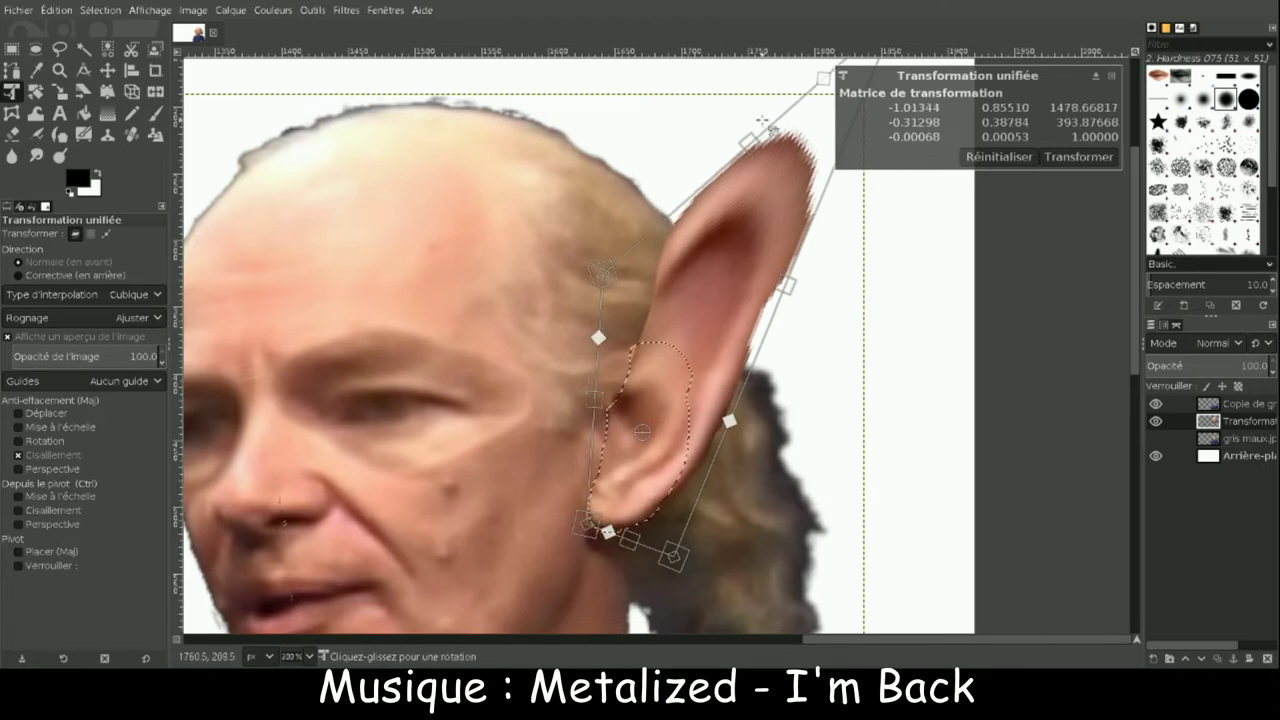
left_click_drag(762, 121, 718, 283)
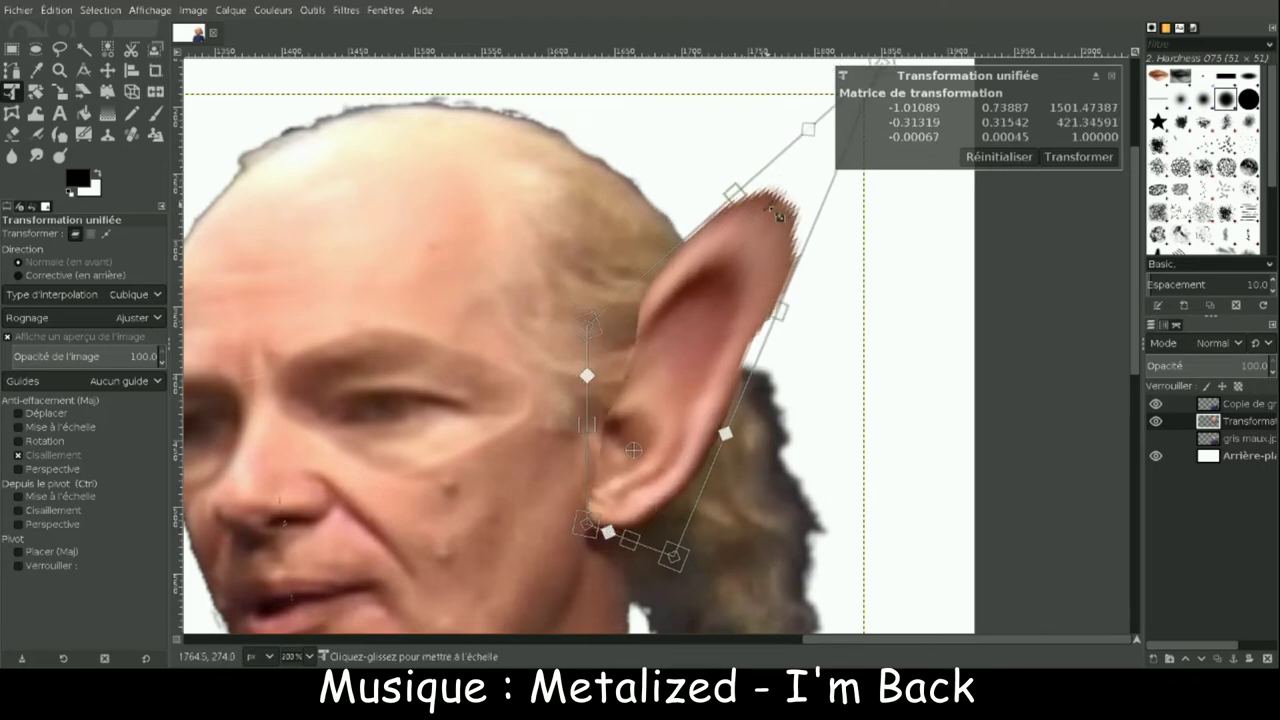
mouse_move(594, 316)
left_mouse_down()
mouse_move(583, 352)
mouse_move(576, 344)
left_mouse_up()
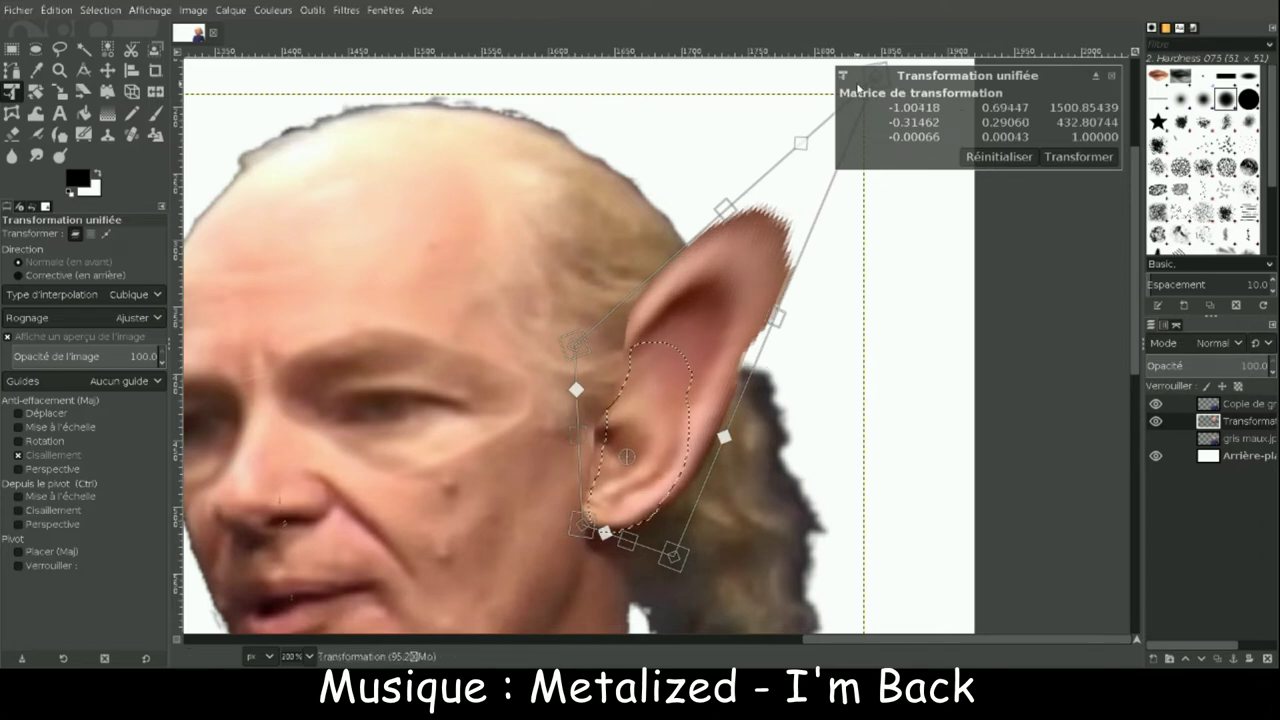
mouse_move(858, 90)
left_mouse_down()
mouse_move(1082, 191)
mouse_move(1115, 115)
left_mouse_up()
left_click(1078, 156)
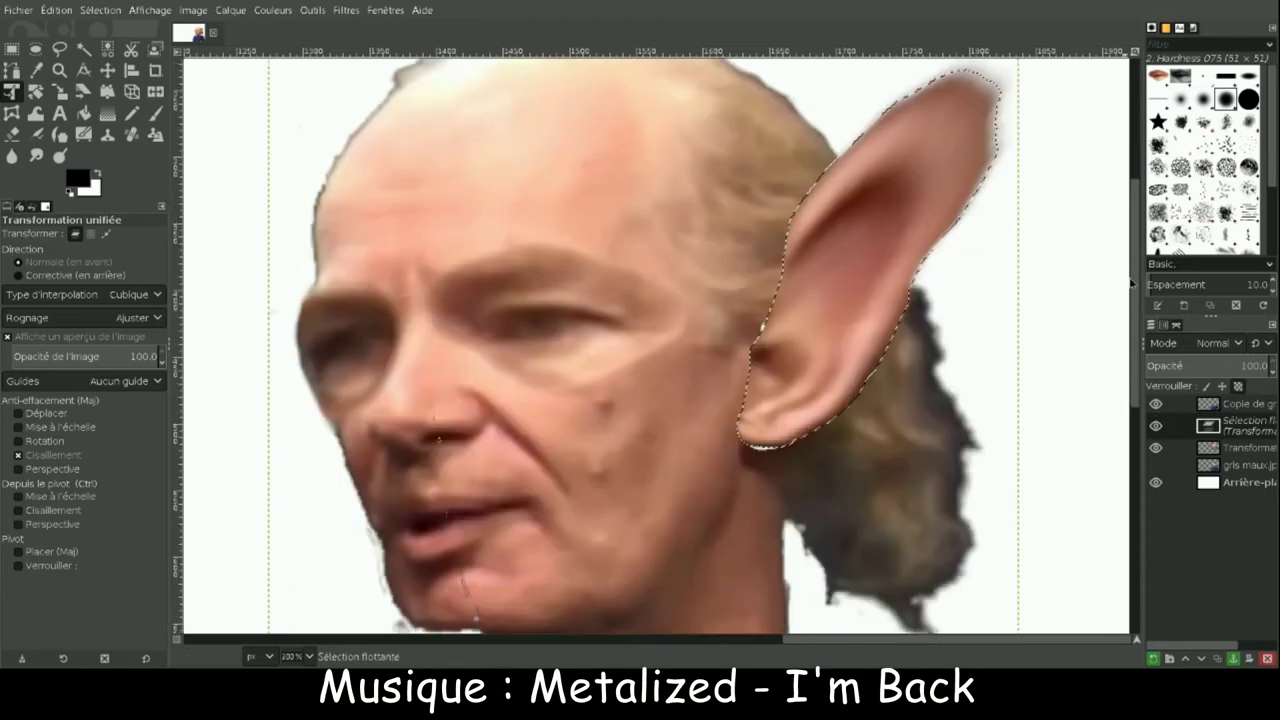
- Make the floating pointed ear its own layer, hide it, and select the layer below
key("m")
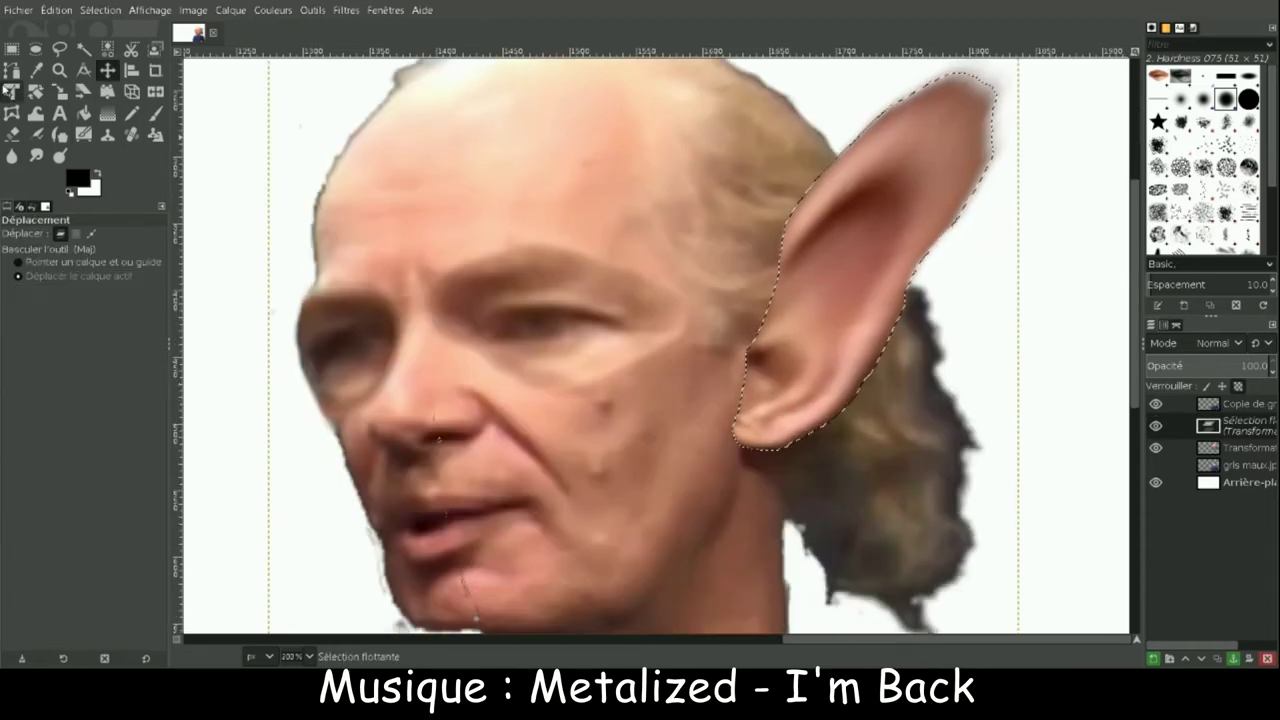
key("shift+e")
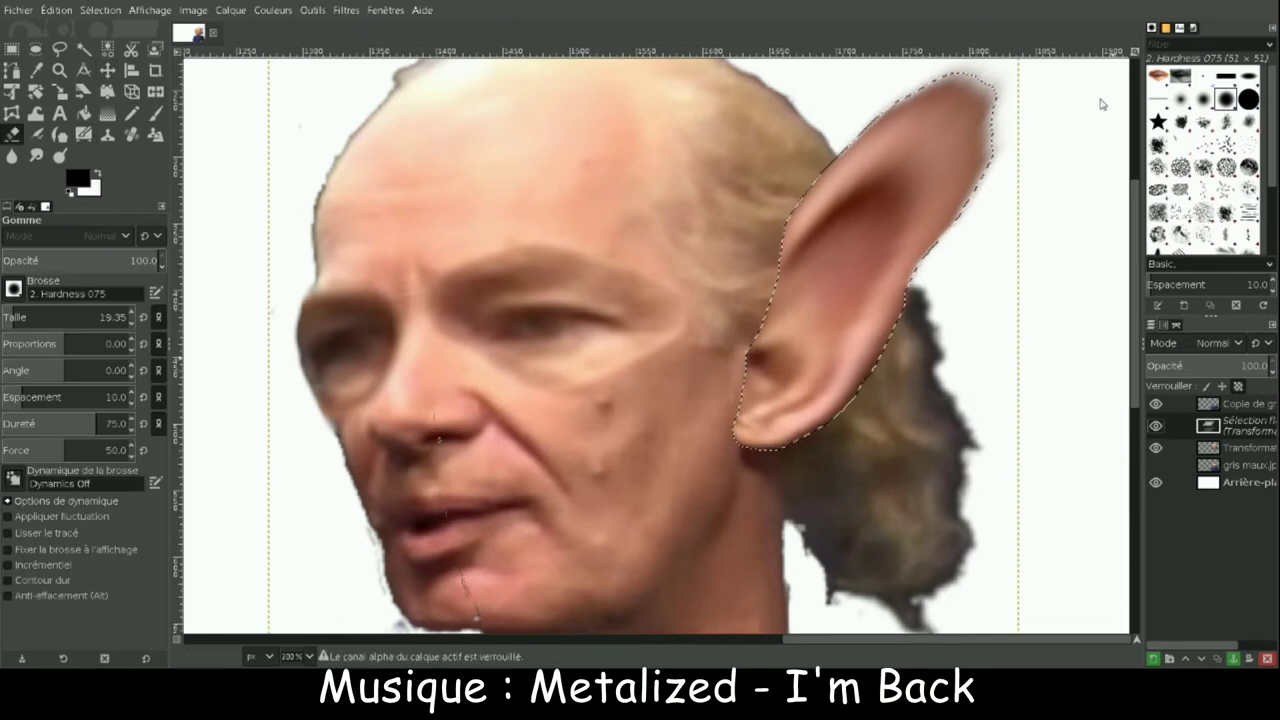
key("ctrl+h")
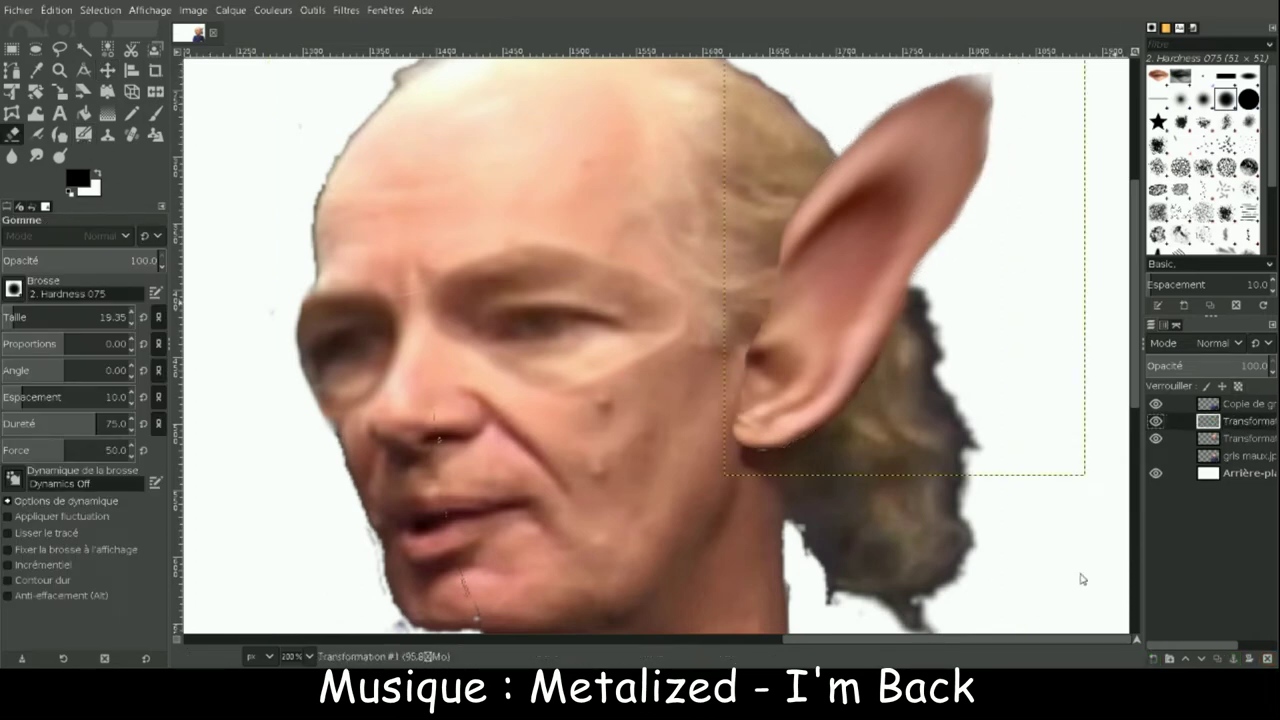
left_click(1156, 421)
key("Page_Down")
- Select the hair behind the head with Fuzzy Select and added ellipses
key("u")
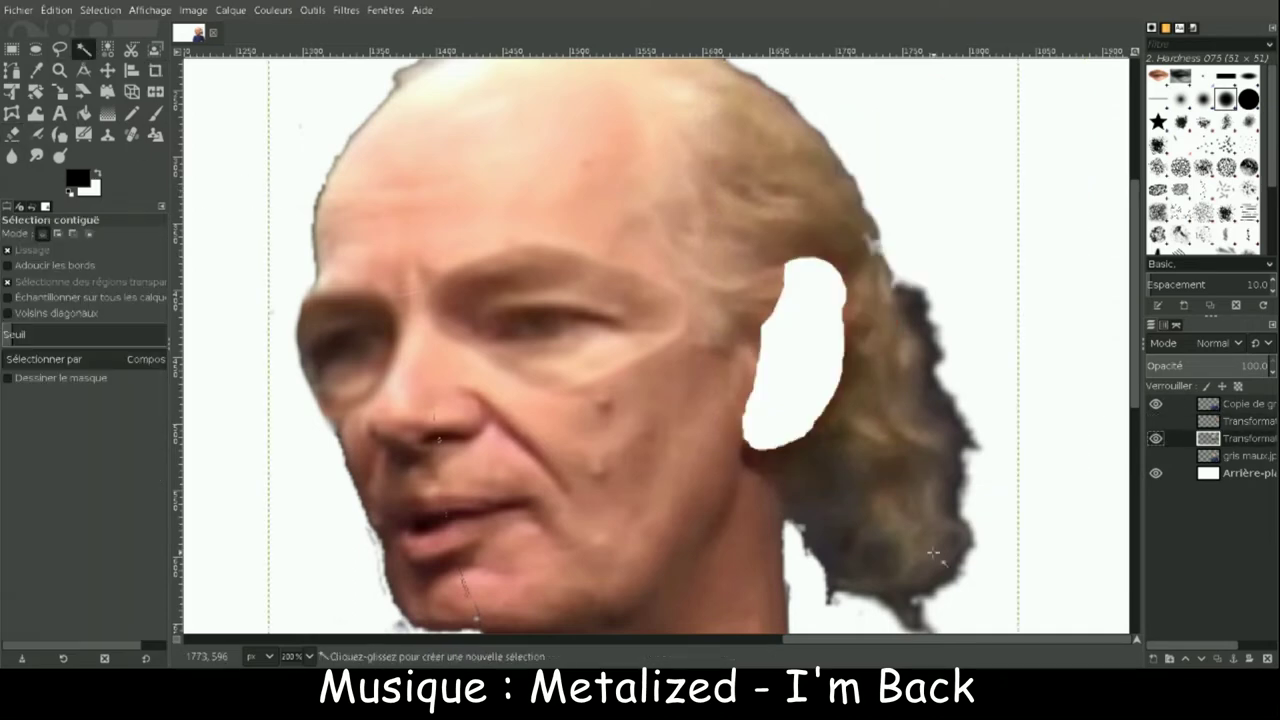
left_click_drag(933, 553, 854, 256)
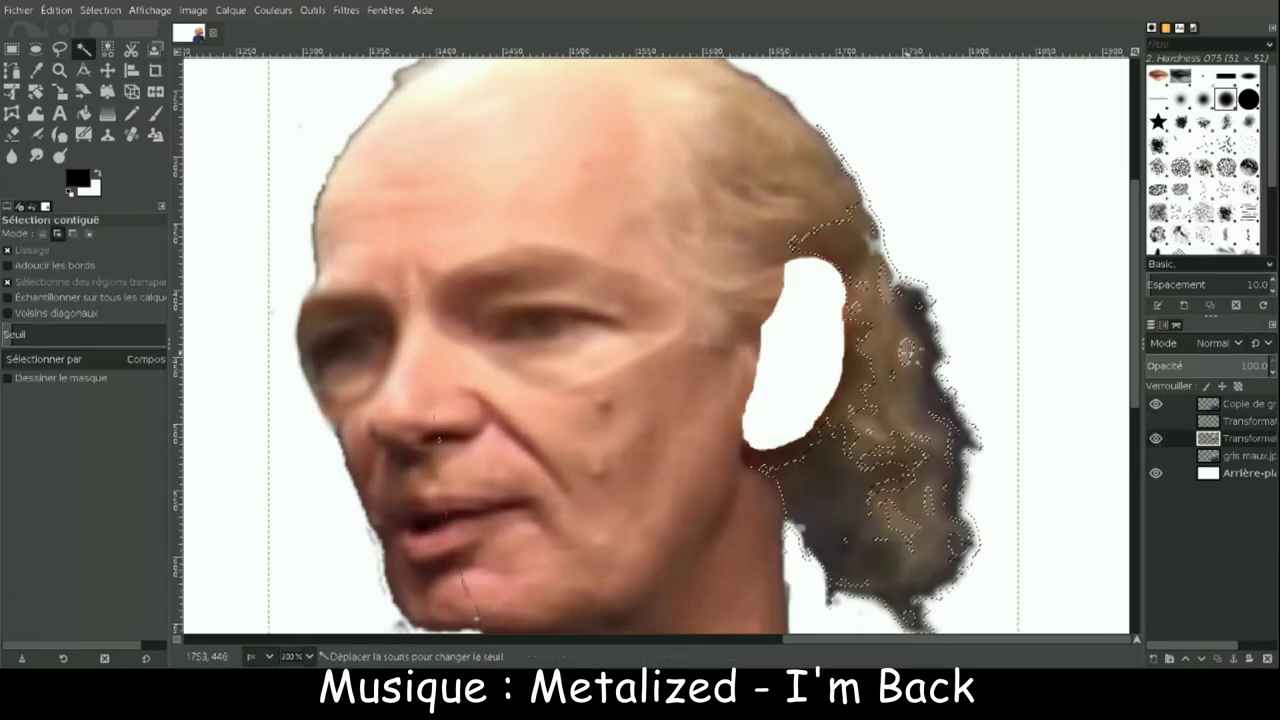
mouse_move(906, 349)
left_mouse_down()
mouse_move(906, 614)
mouse_move(906, 600)
left_mouse_up()
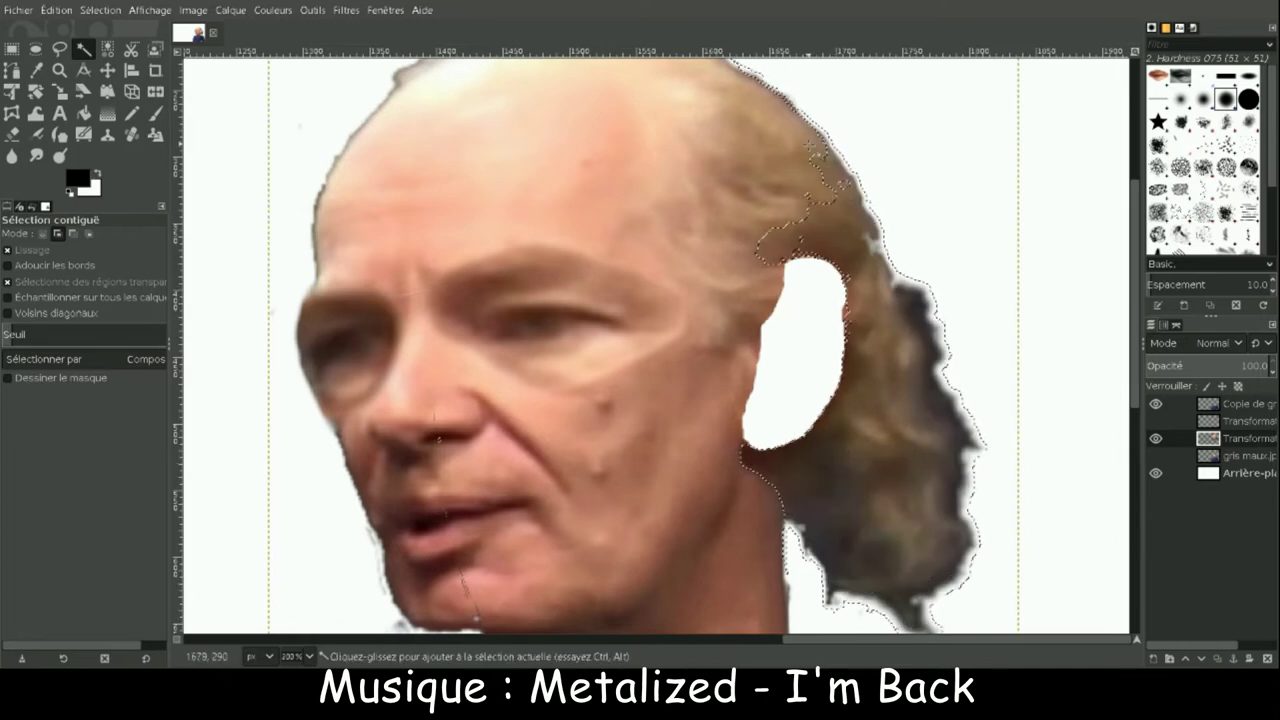
left_click_drag(810, 148, 762, 126)
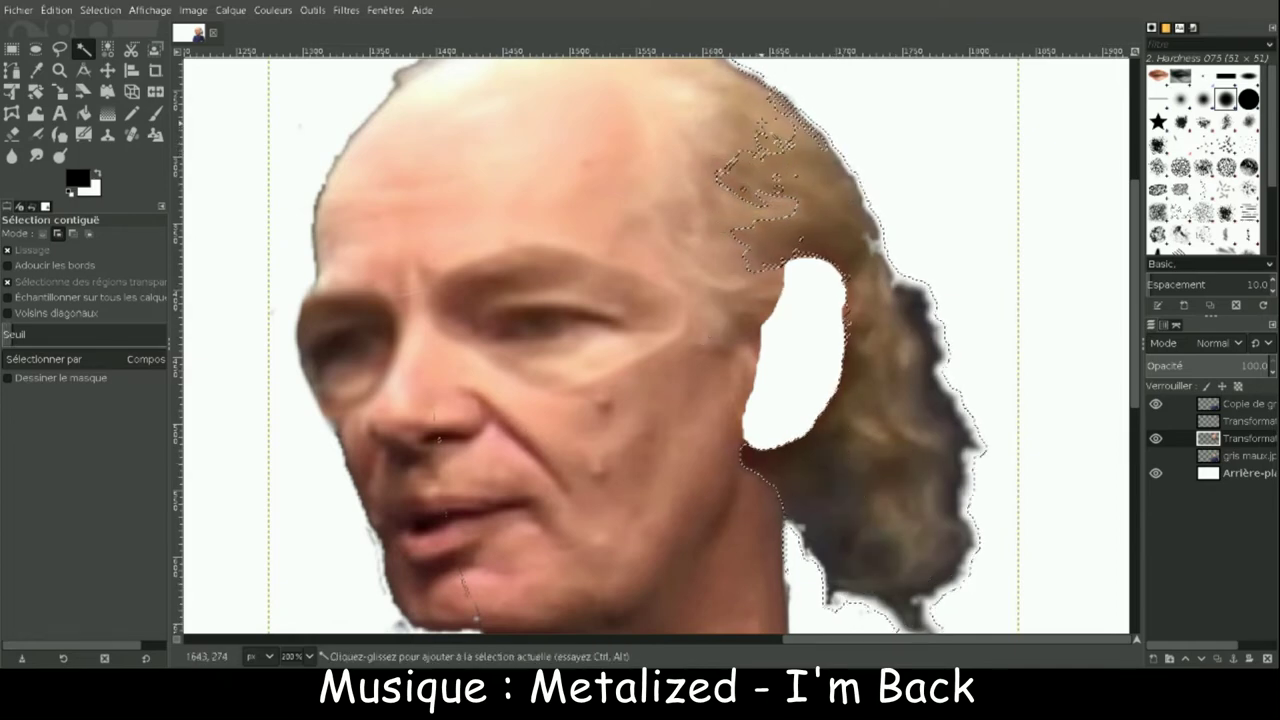
scroll(766, 300, "up", 3)
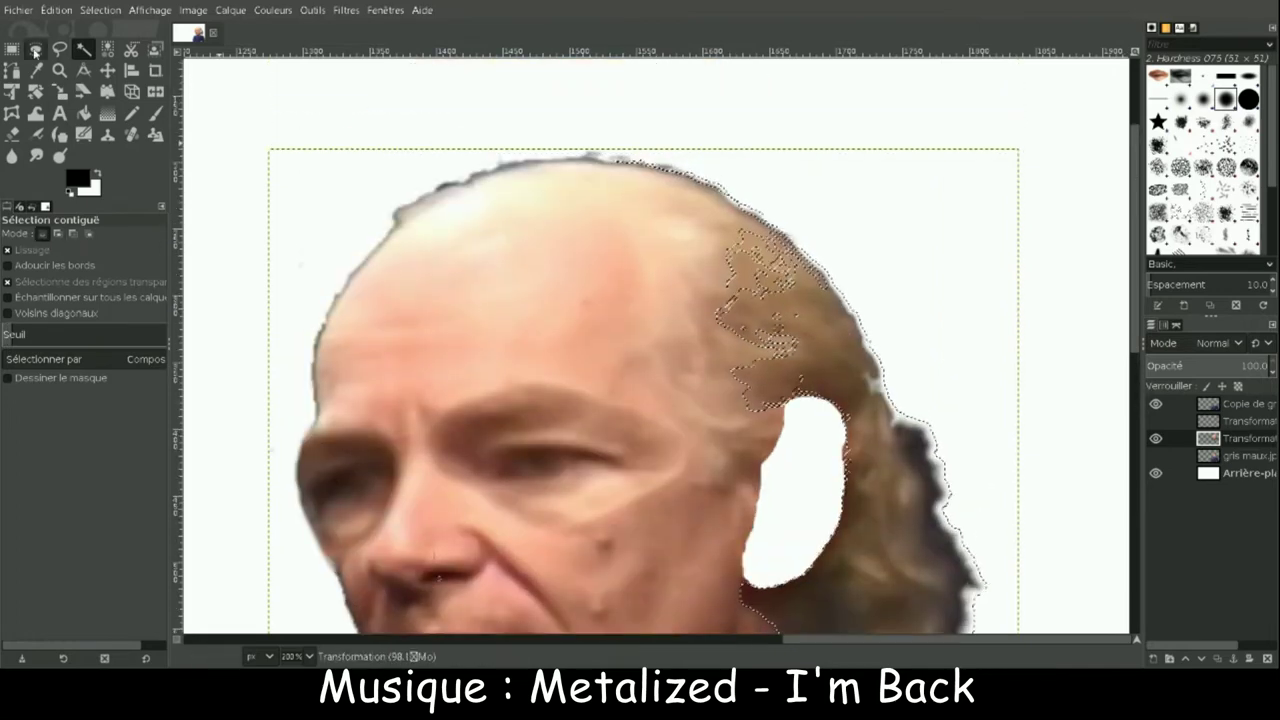
left_click(35, 50)
left_click_drag(877, 165, 712, 465)
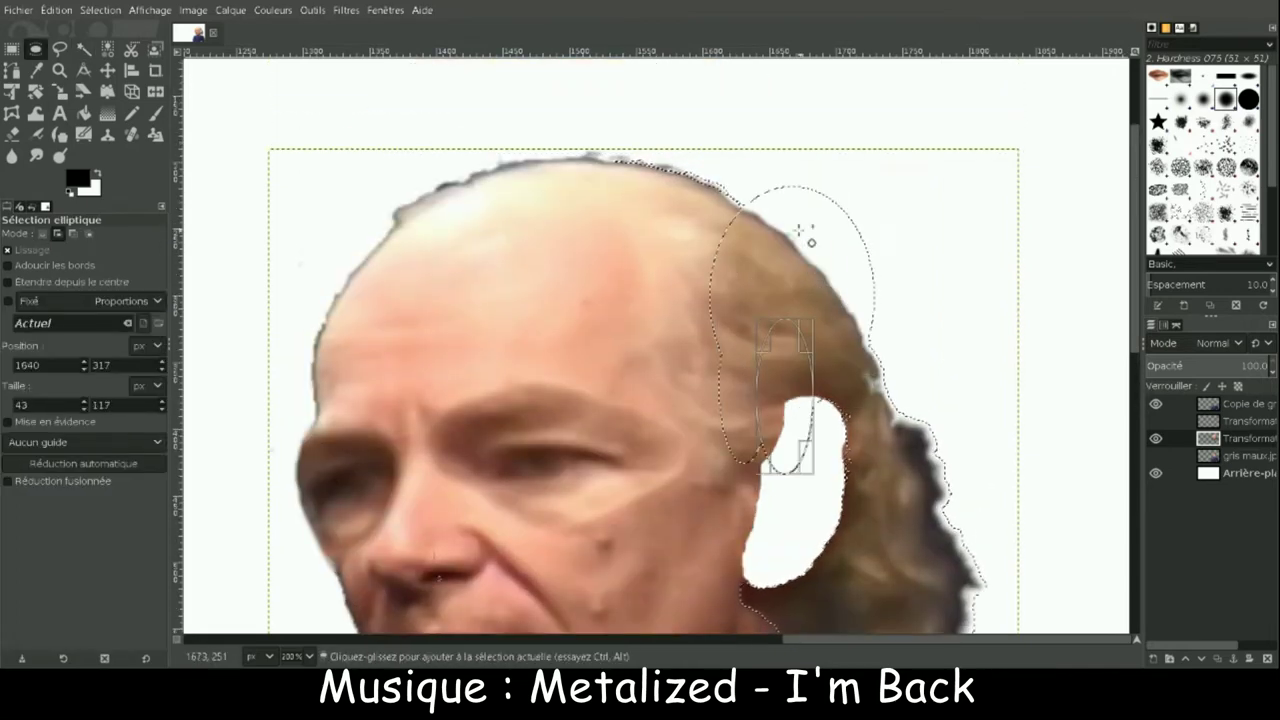
left_click(83, 48)
left_click(713, 314)
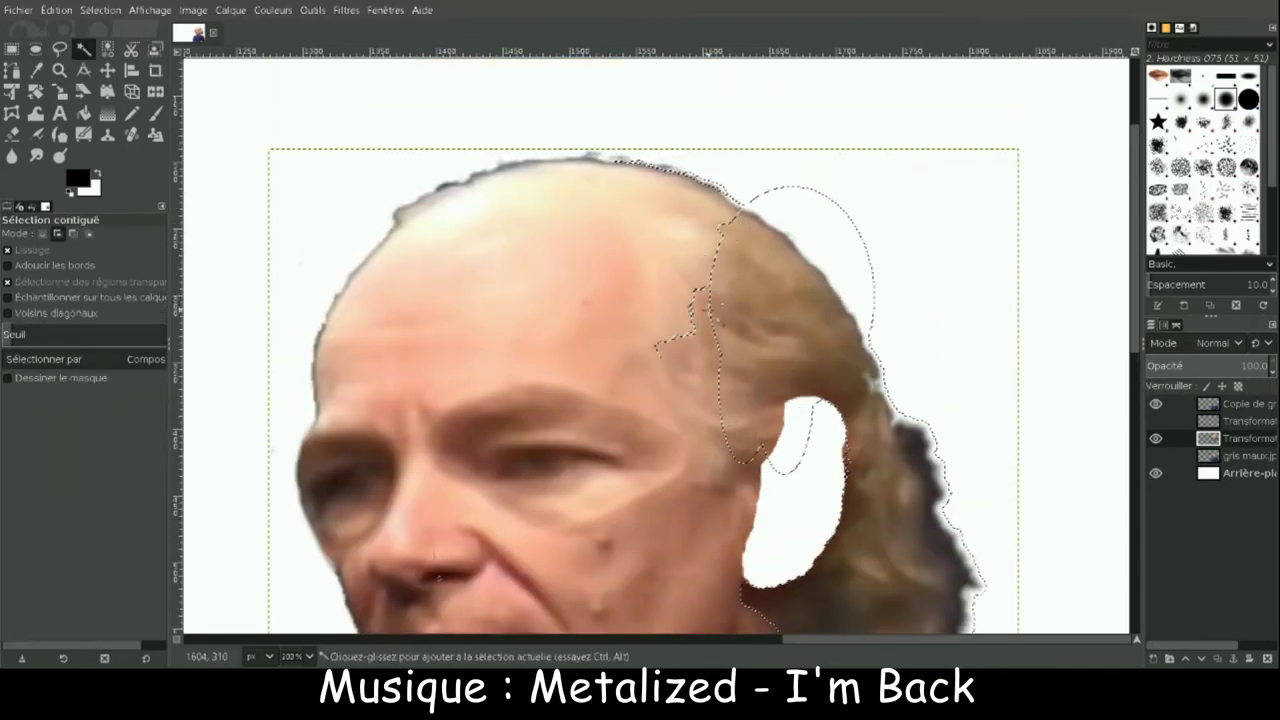
left_click_drag(724, 297, 672, 329)
left_click(675, 277, "shift")
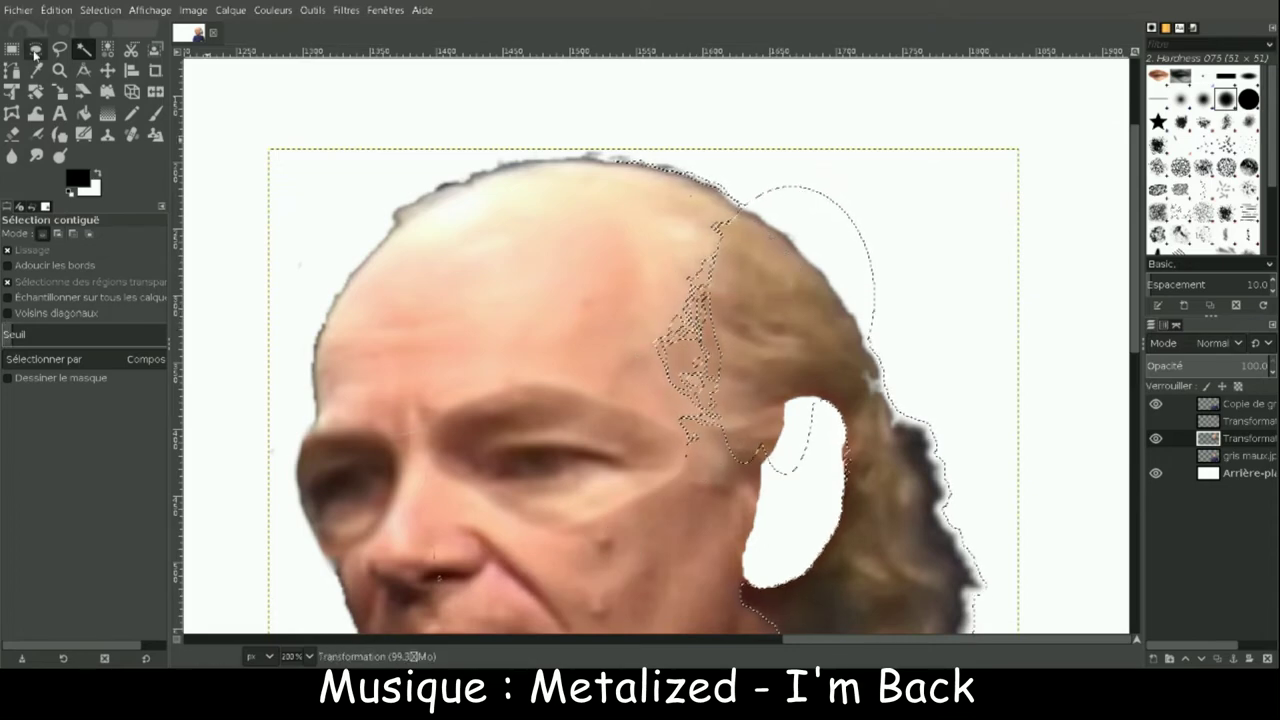
- Refine the hair selection with added and subtracted ovals, then preview a GEGL colour filter
key("z")
key("minus")
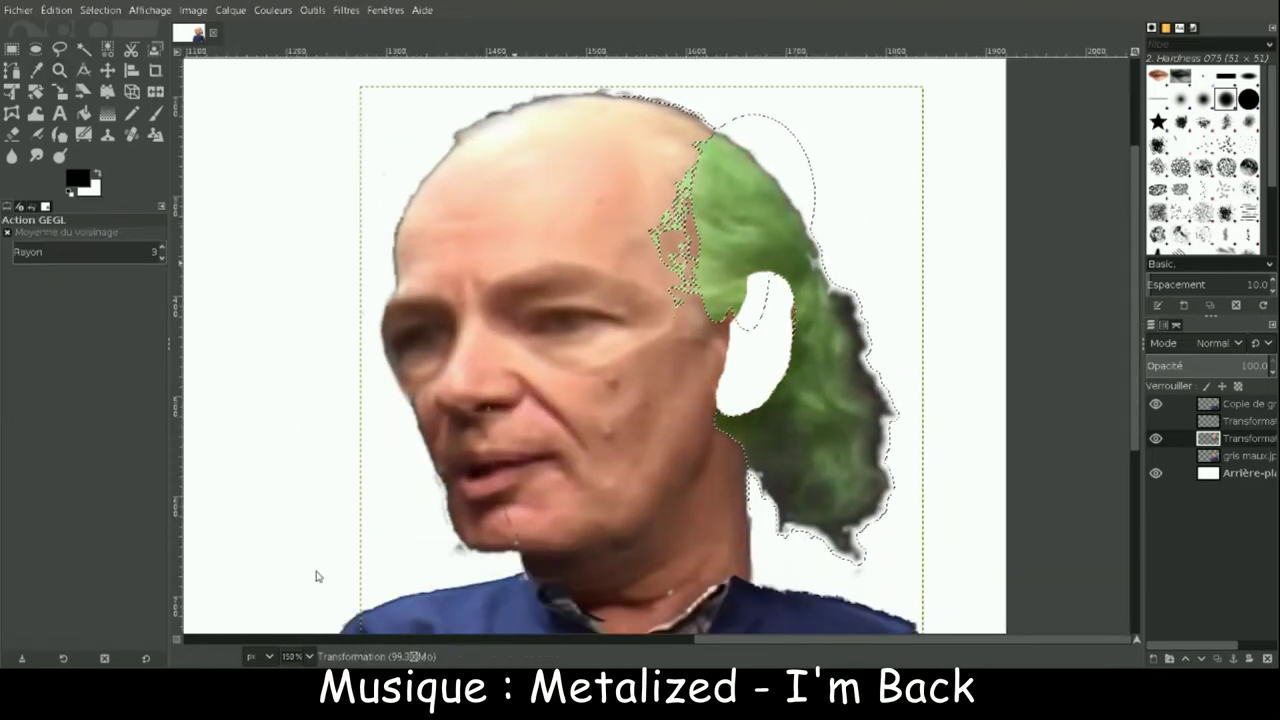
key("e")
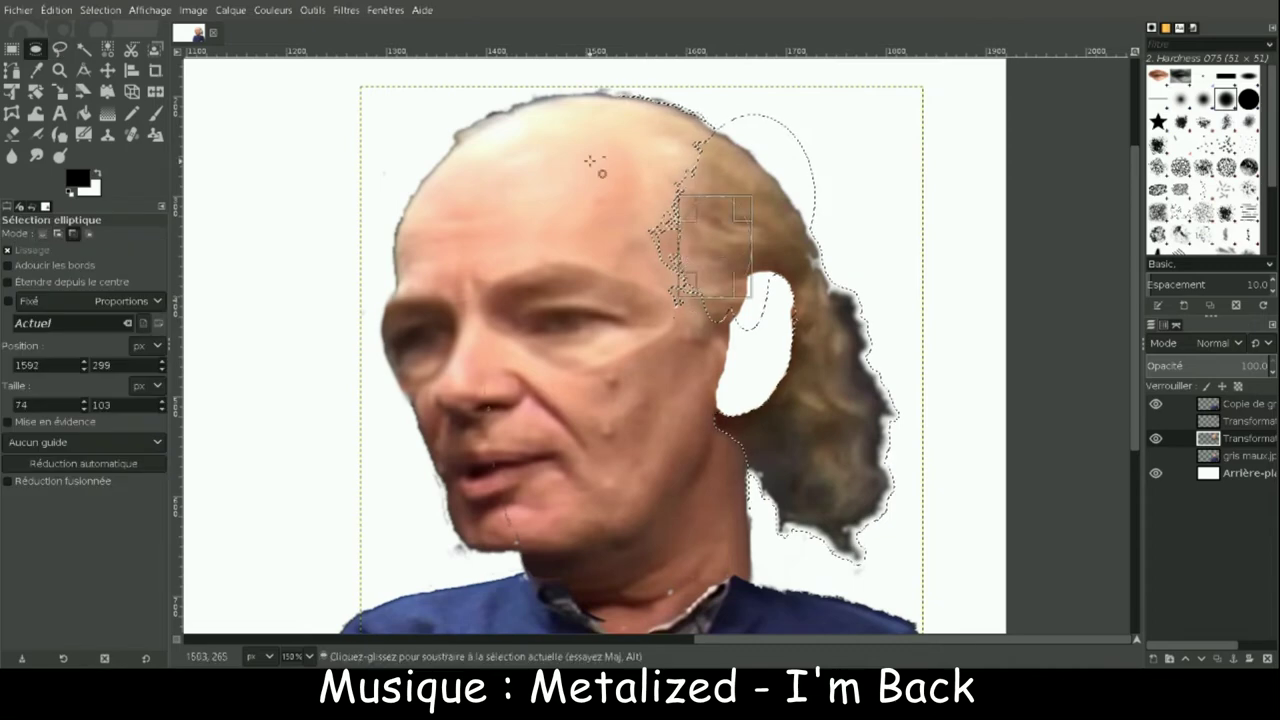
left_click_drag(766, 66, 657, 129)
left_click_drag(608, 182, 677, 245)
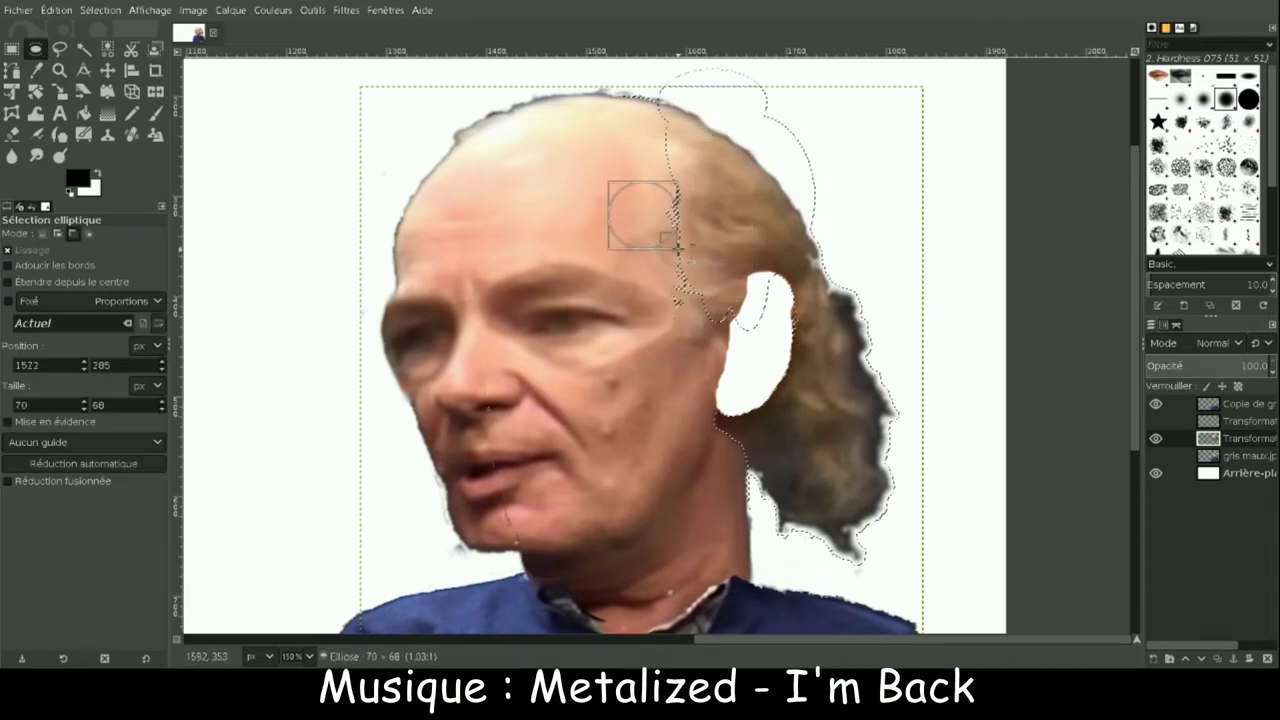
key("u")
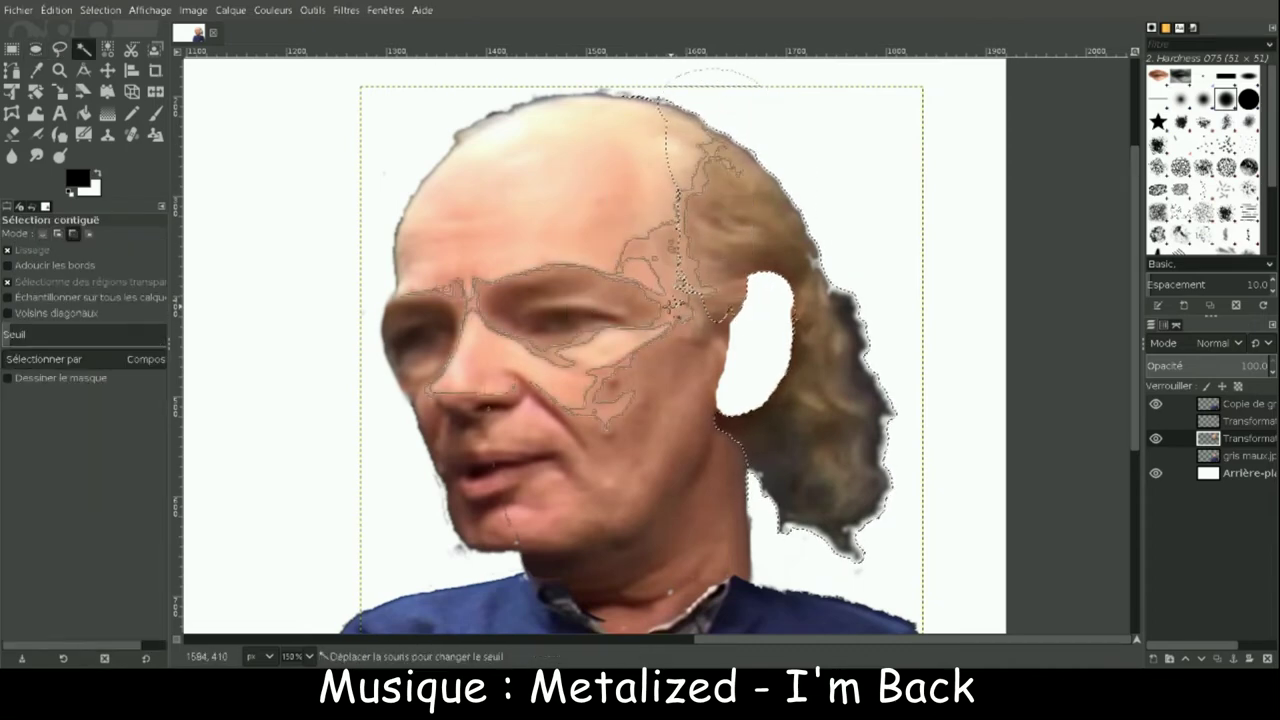
left_click(35, 48)
left_click(230, 10)
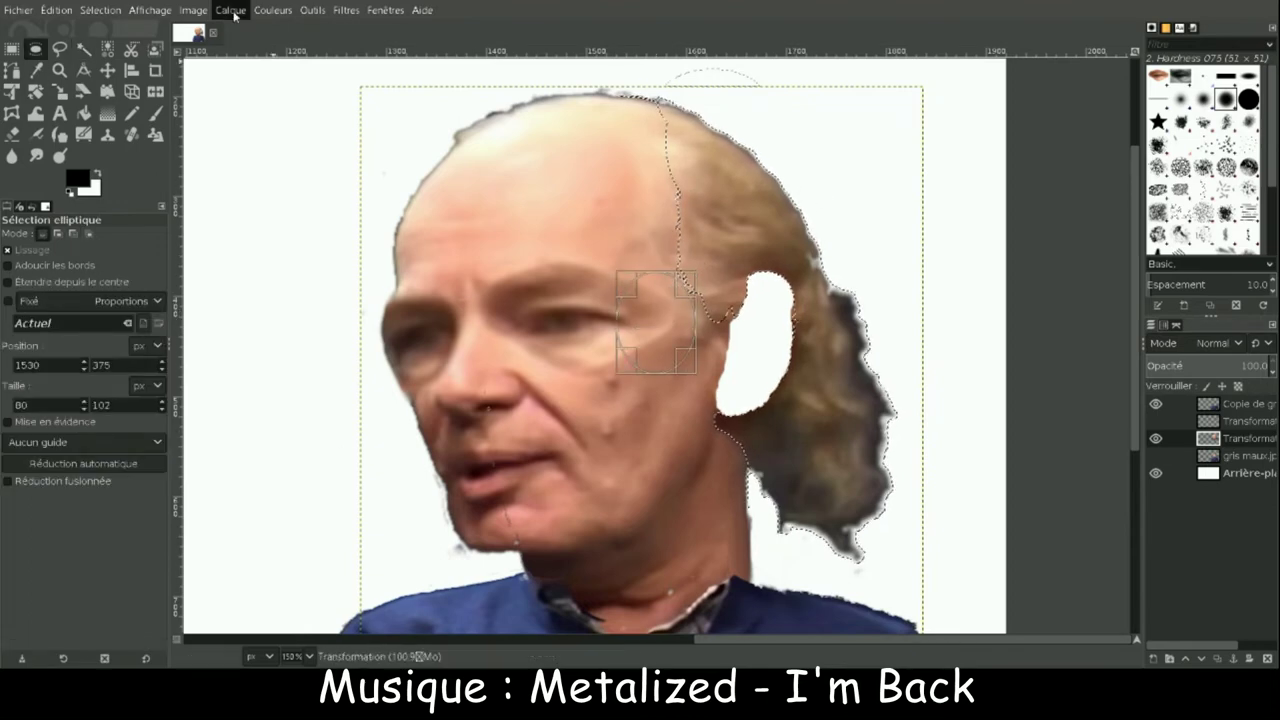
left_click(258, 434)
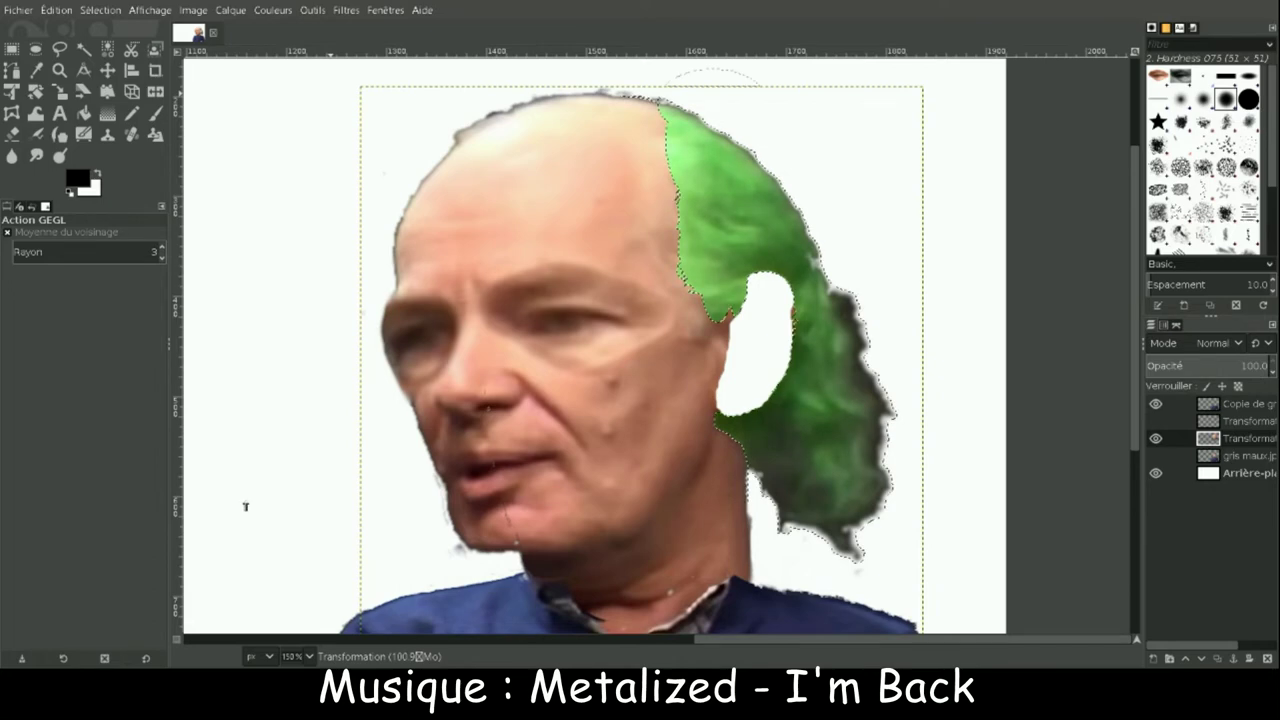
- Zoom in and smudge the green hair around the ear gap
key("s")
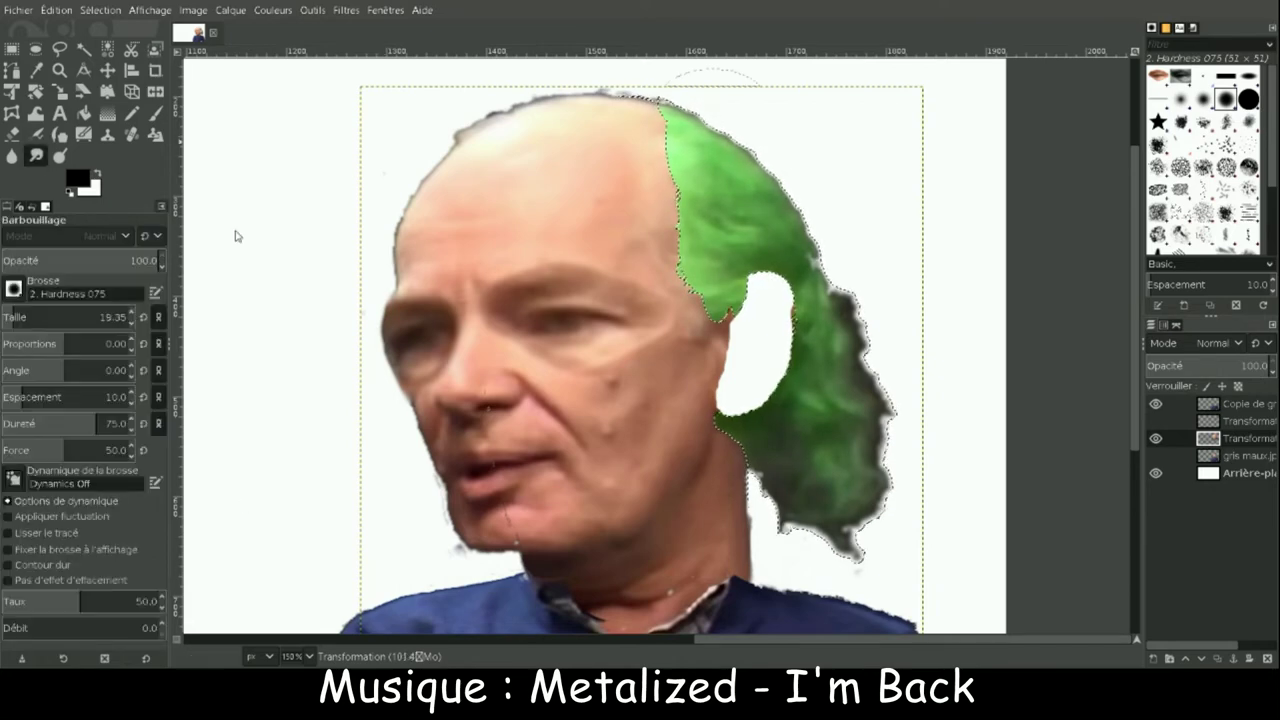
key("z")
left_click_drag(614, 80, 757, 400)
key("s")
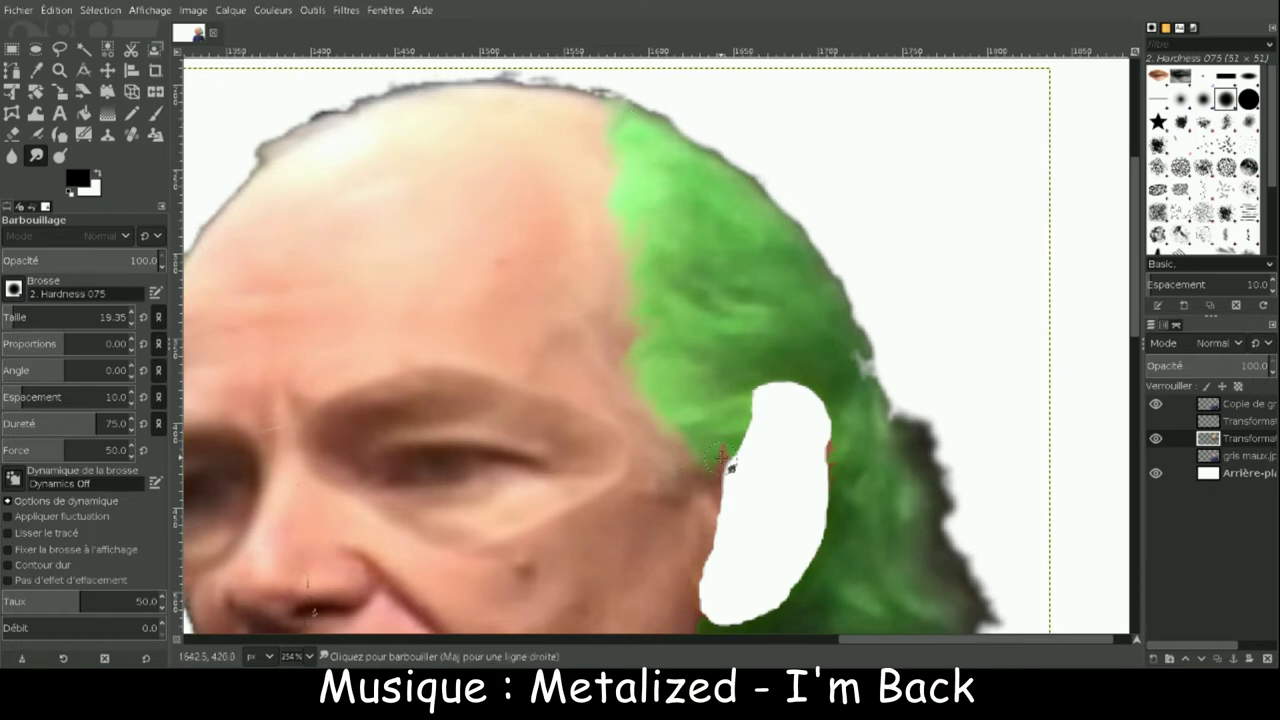
scroll(731, 418, "down", 5)
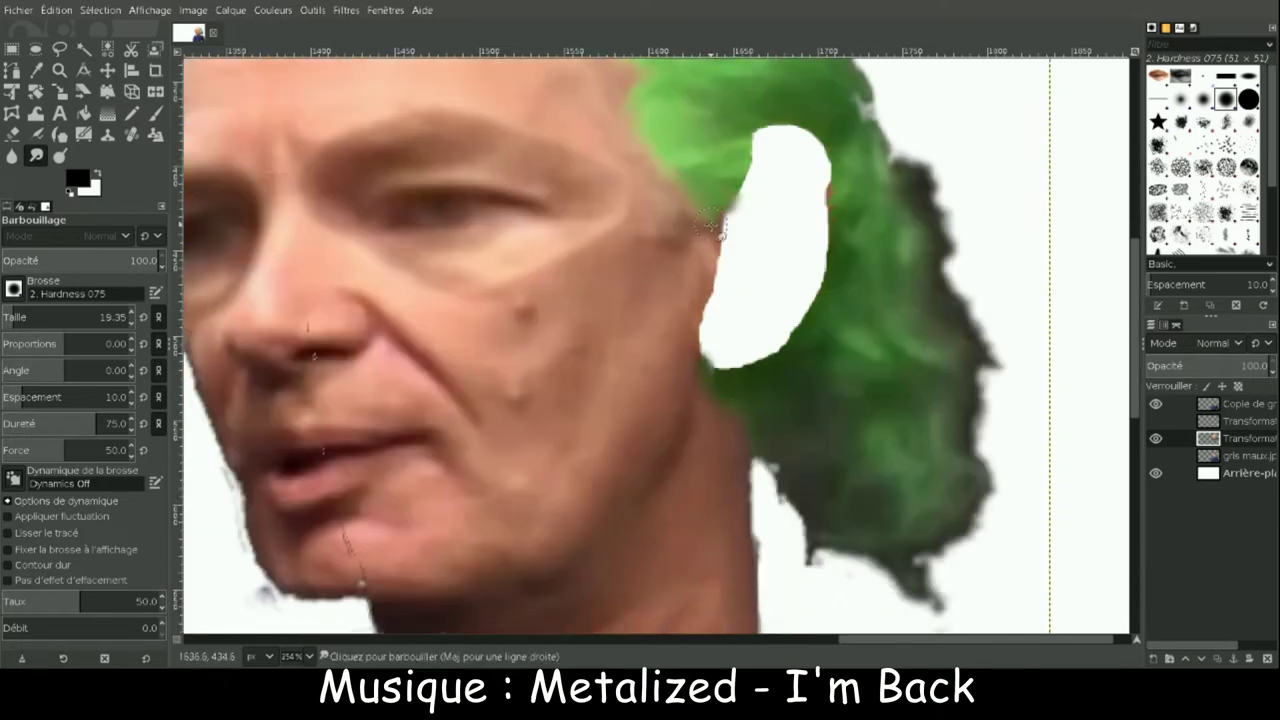
- Show the pointed ear layer and merge it down into the head layer
left_click(60, 70)
key("1")
left_click(1156, 421)
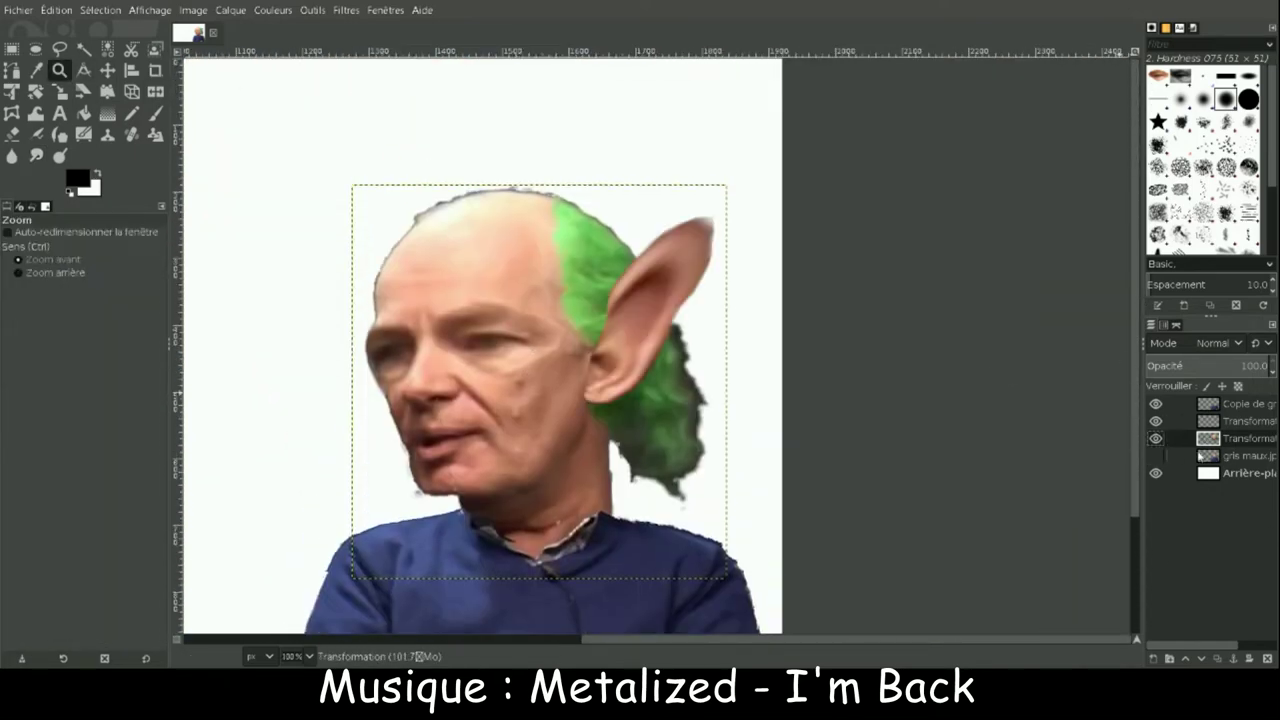
left_click(1228, 420)
key("ctrl+m")
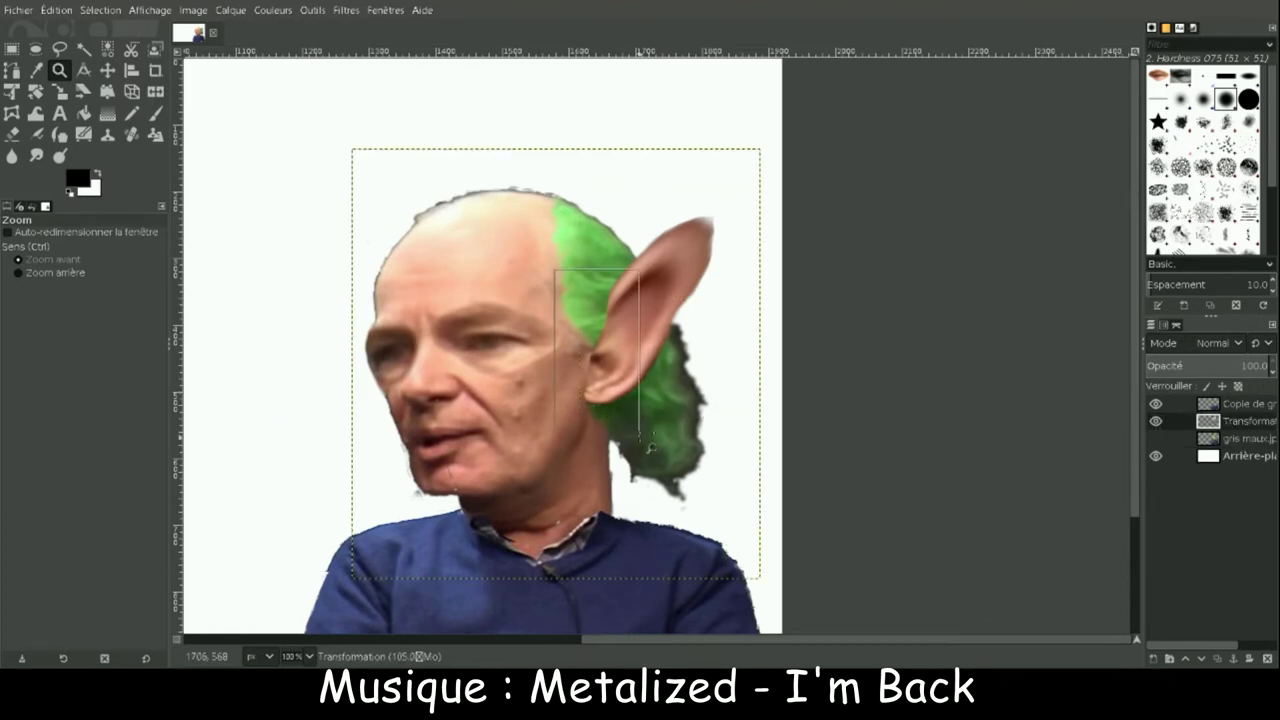
left_click_drag(641, 438, 641, 438)
key("shift+u")
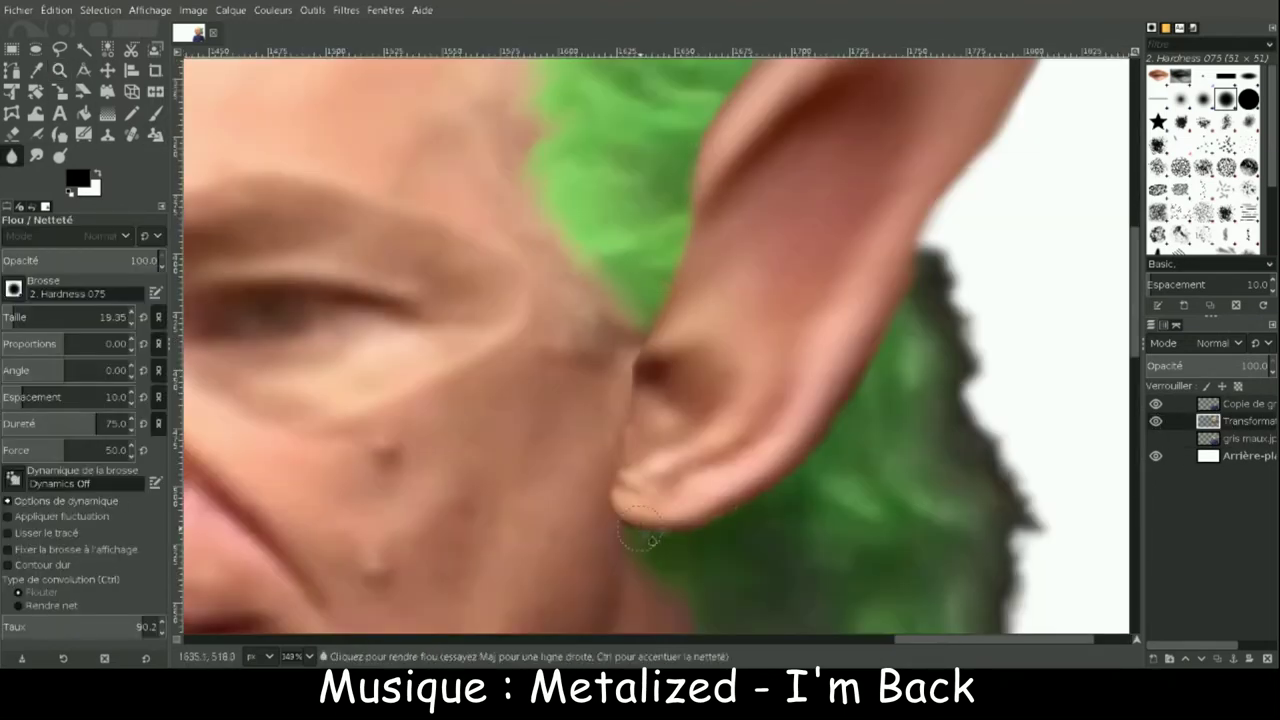
- Blur the ear seam, erase specks, and move gris maux.jpg to the top of the stack
scroll(651, 540, "up", 5)
scroll(860, 592, "left", 5)
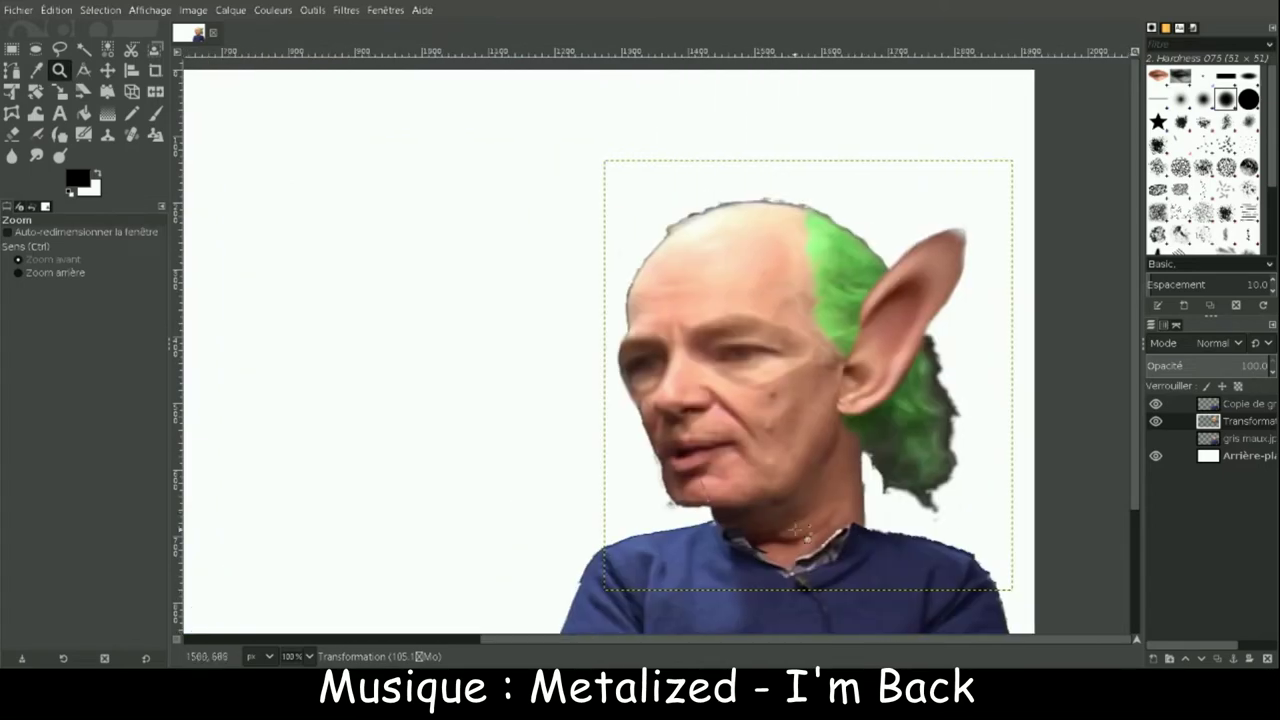
left_click(645, 409)
key("Page_Up")
key("shift+e")
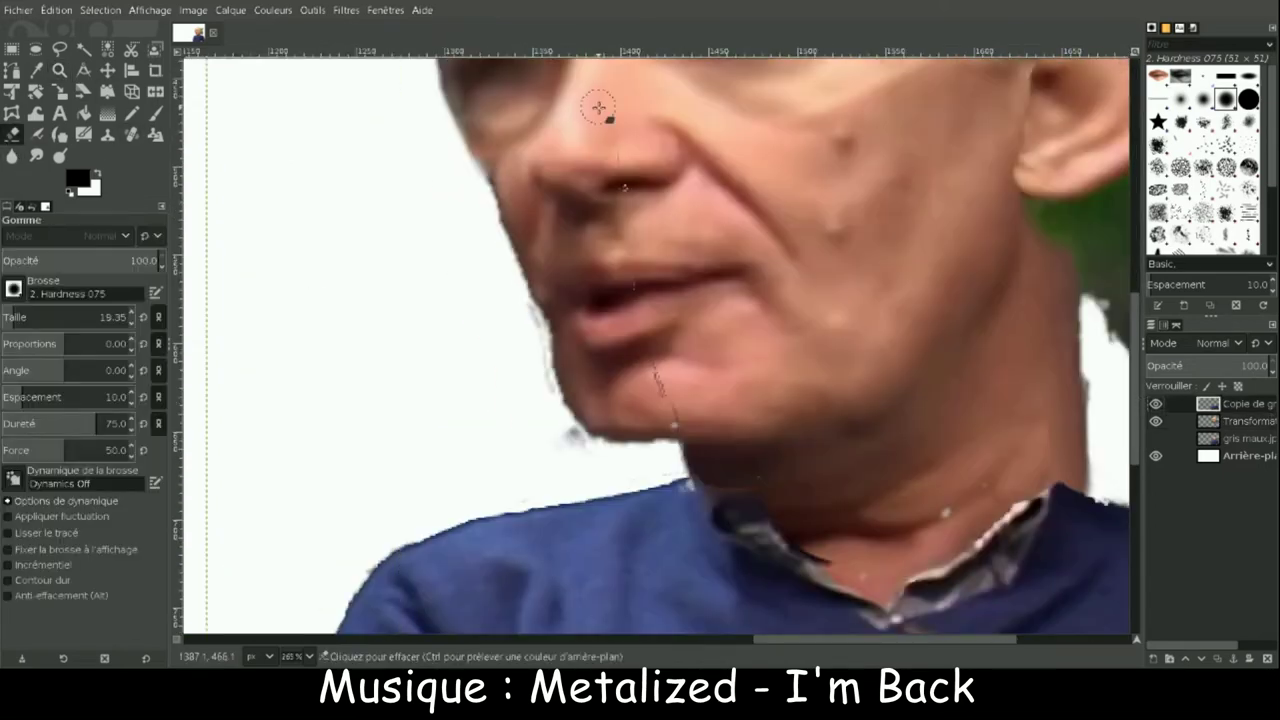
key("minus")
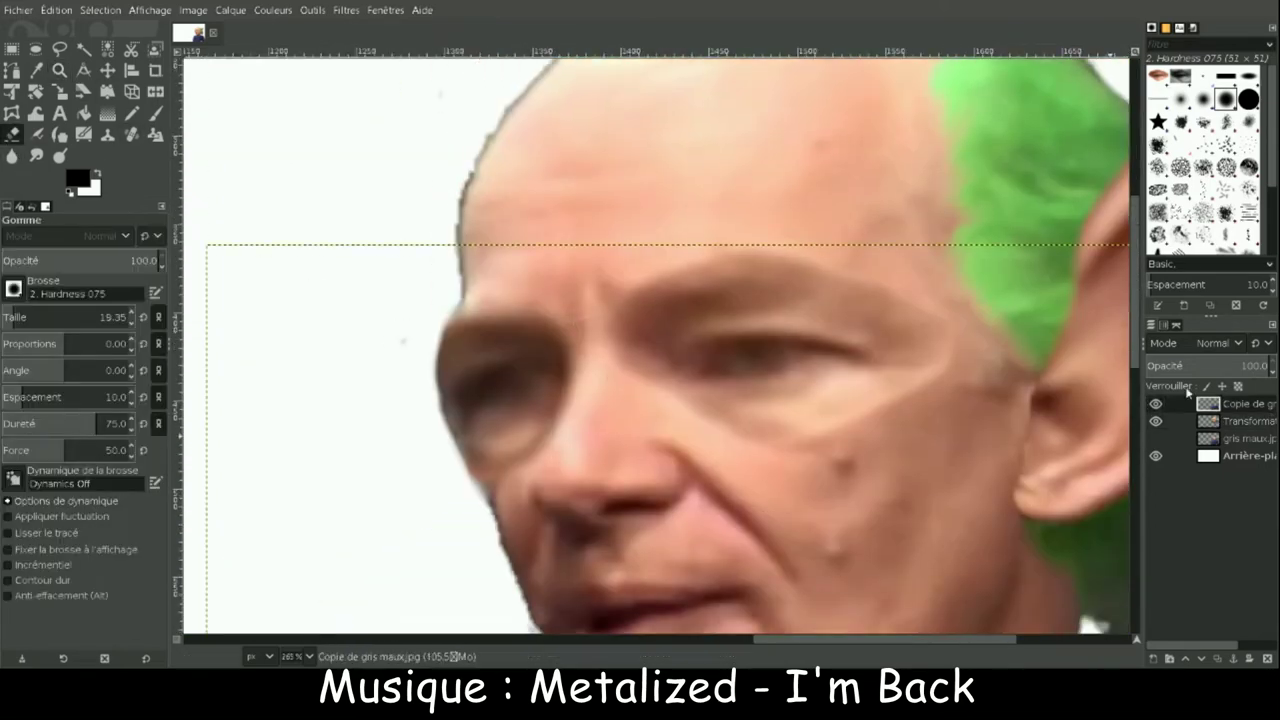
key("z")
key("minus")
key("minus")
left_click_drag(1174, 442, 1234, 410)
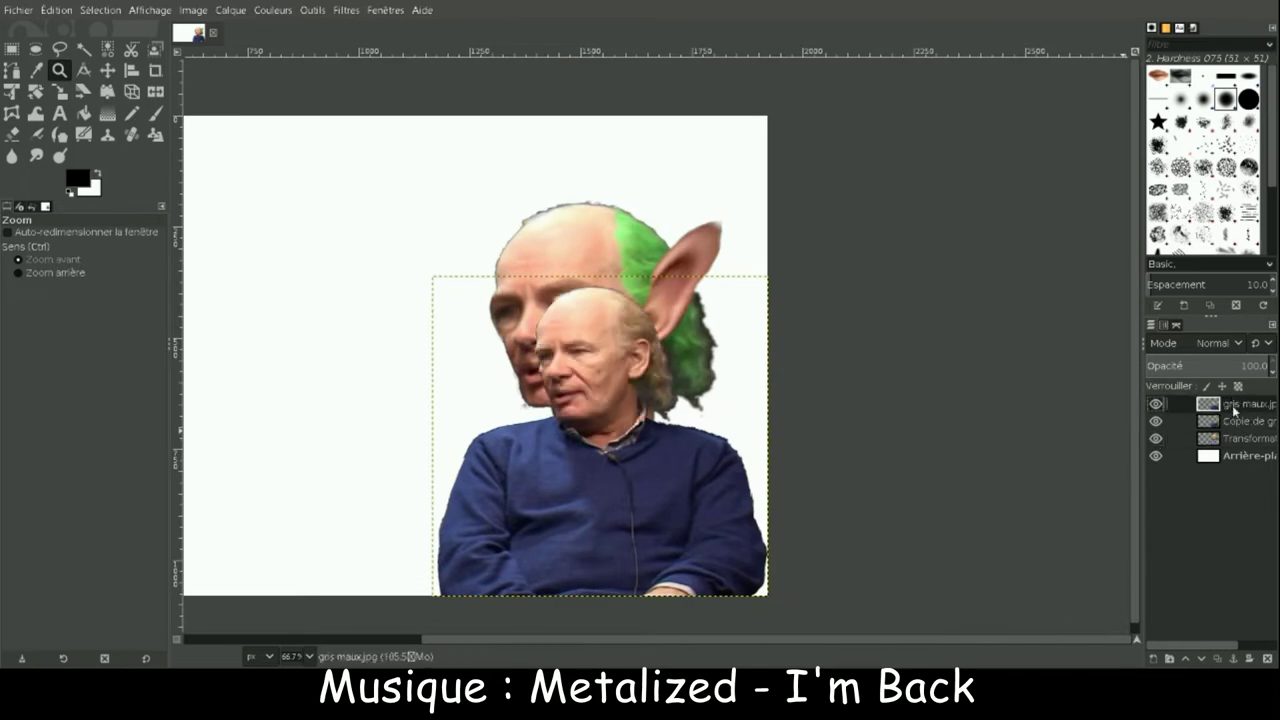
- Hide the upper layers and select the sweater on Copie de gris maux.jpg to recolour it magenta
left_click(1156, 404)
left_click(1267, 421)
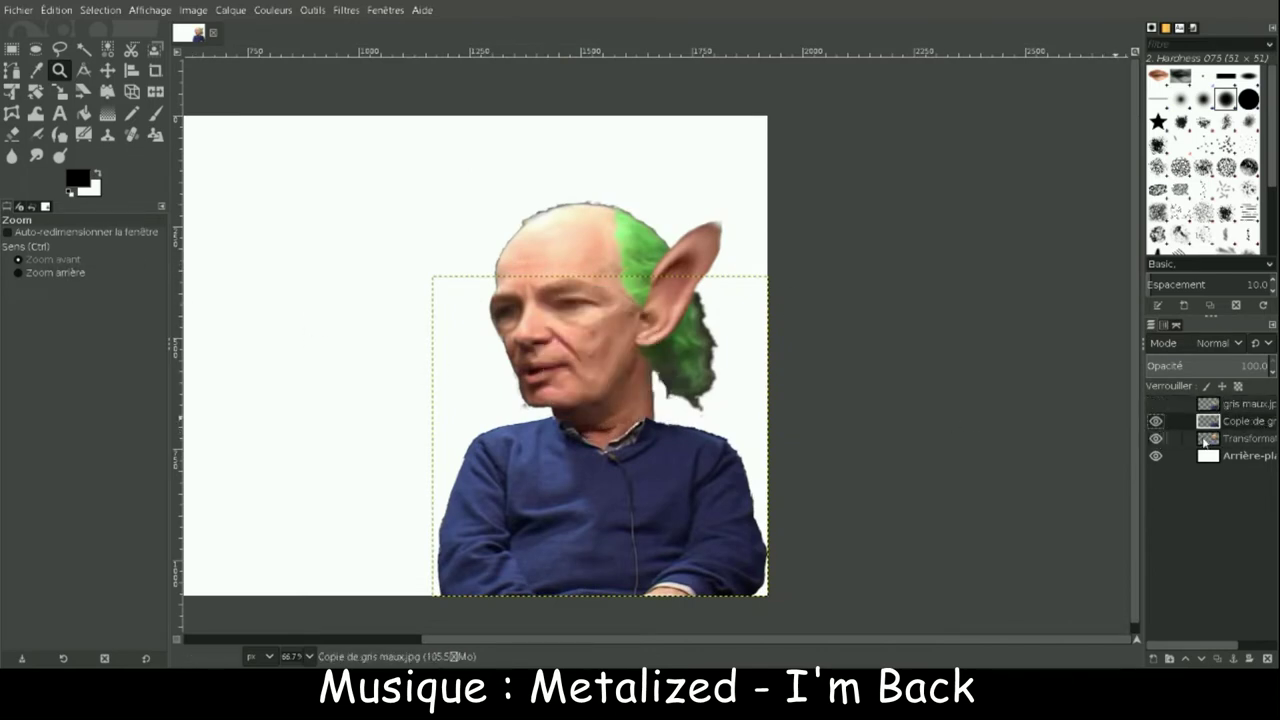
left_click(1156, 438)
left_click_drag(834, 632, 346, 317)
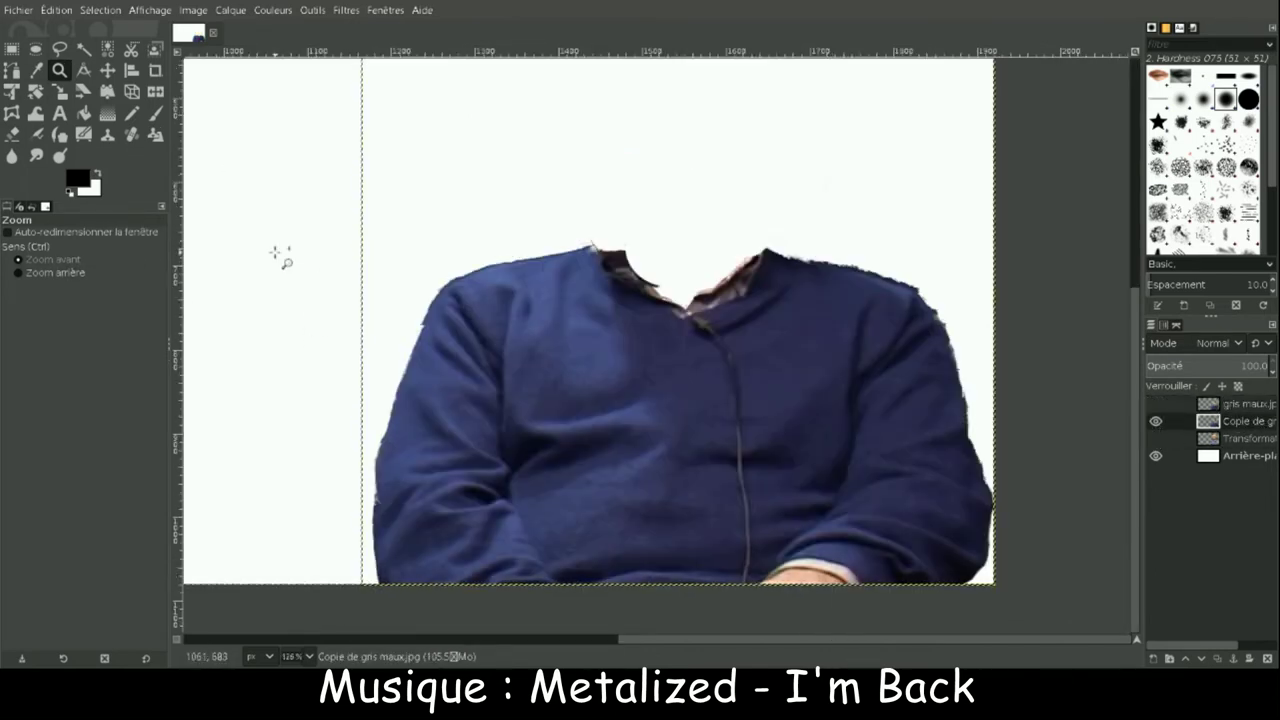
key("u")
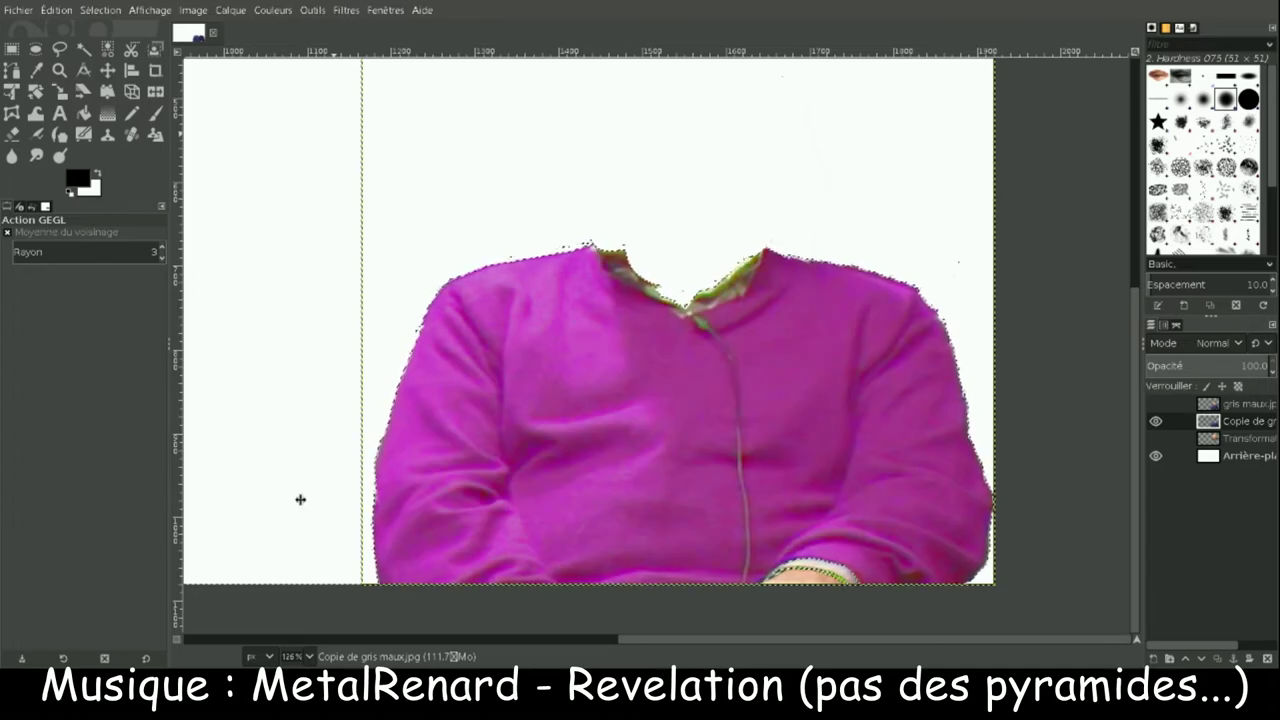
- Show the head and gris maux.jpg layers again and select gris maux.jpg
left_click(1156, 438)
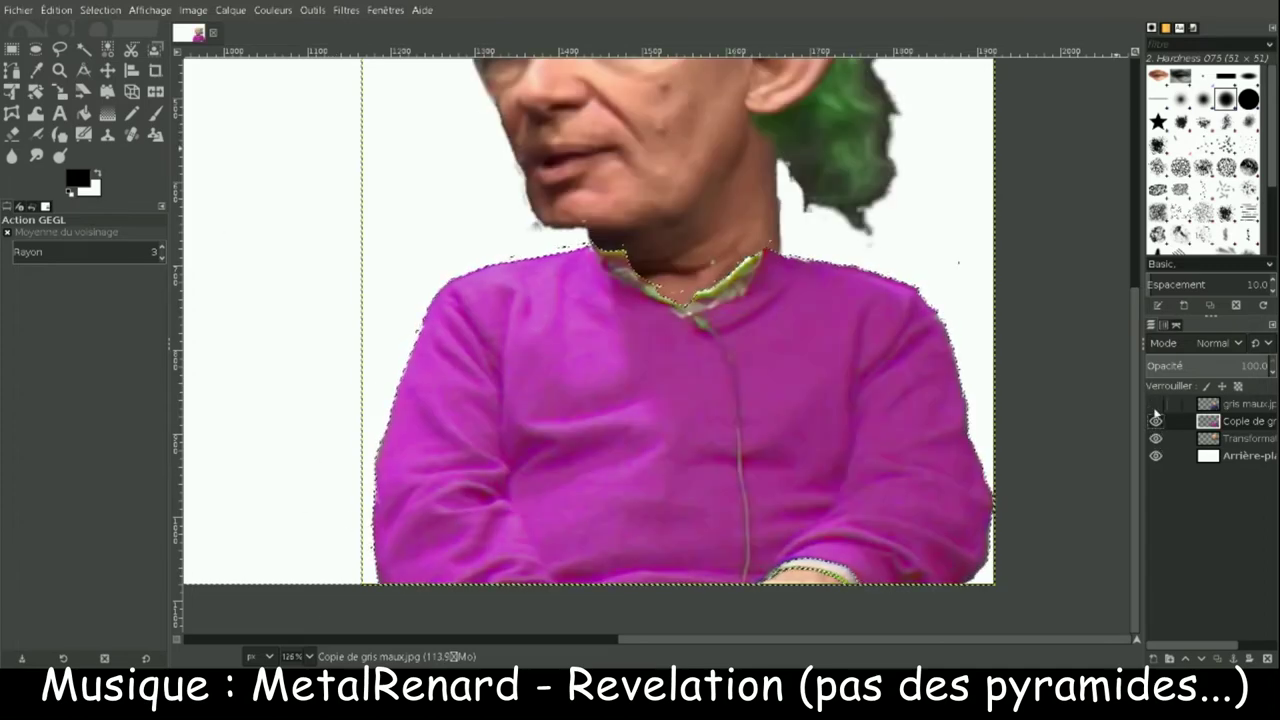
left_click(59, 70)
key("shift+ctrl+j")
left_click(1234, 404)
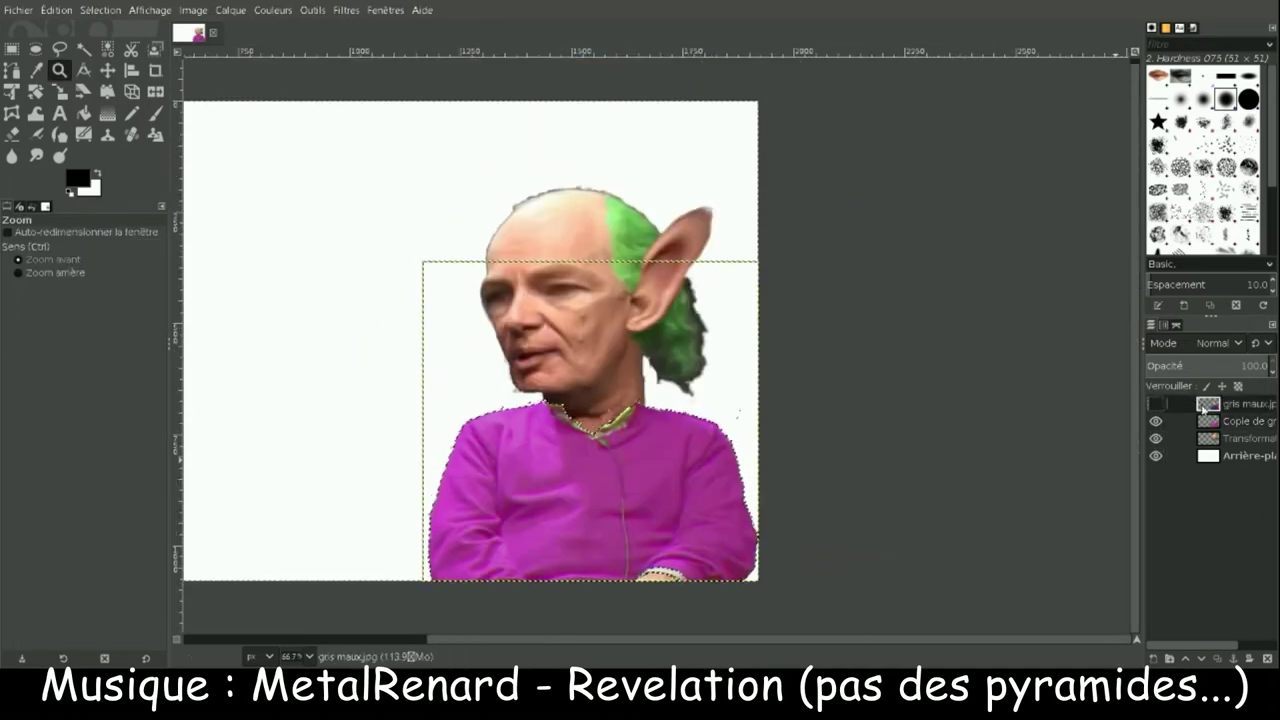
left_click(1156, 404)
key("shift+f")
- Mirror gris maux.jpg horizontally and place the blue-sweater man at the lower left
left_click(405, 362)
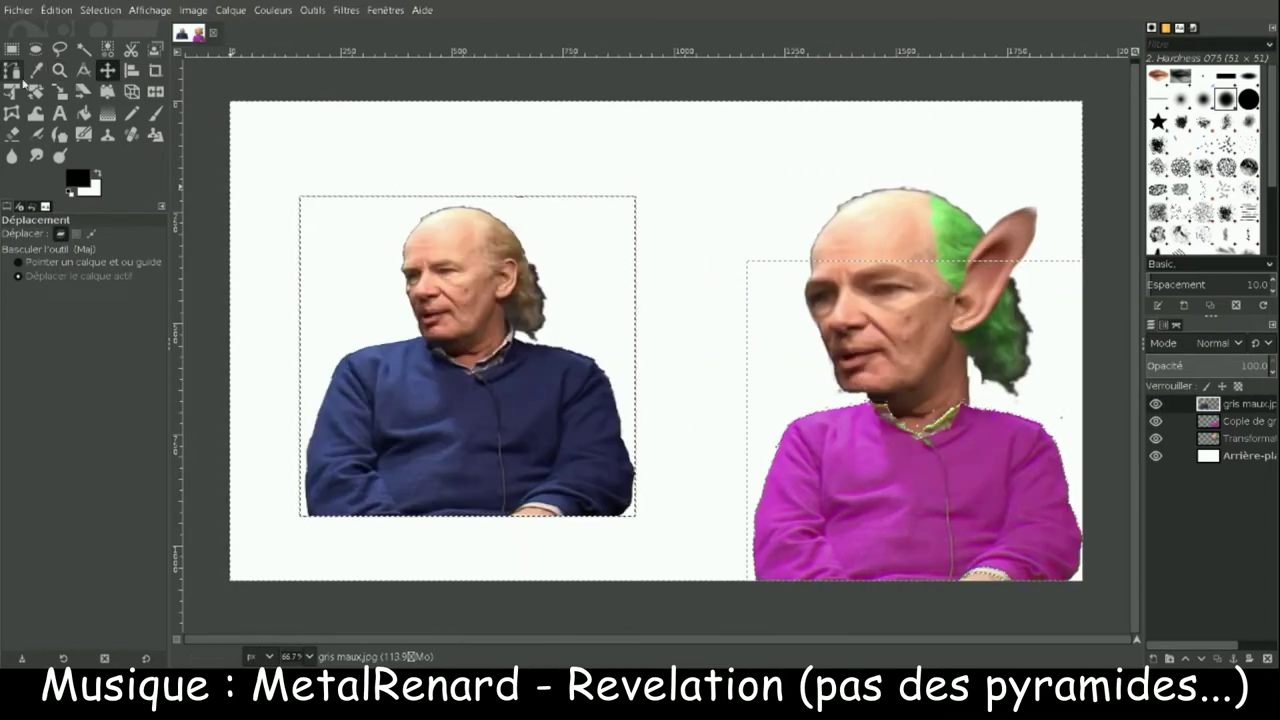
left_click(107, 70)
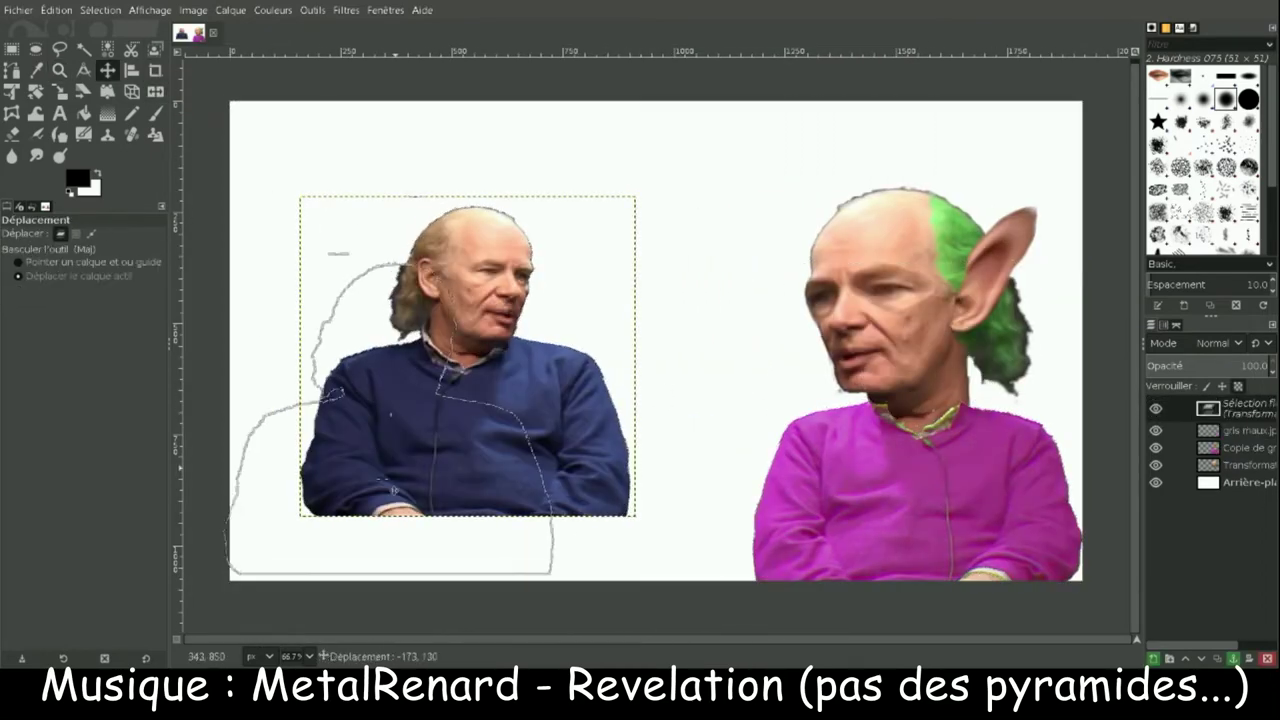
left_click(60, 233)
key("shift+ctrl+n")
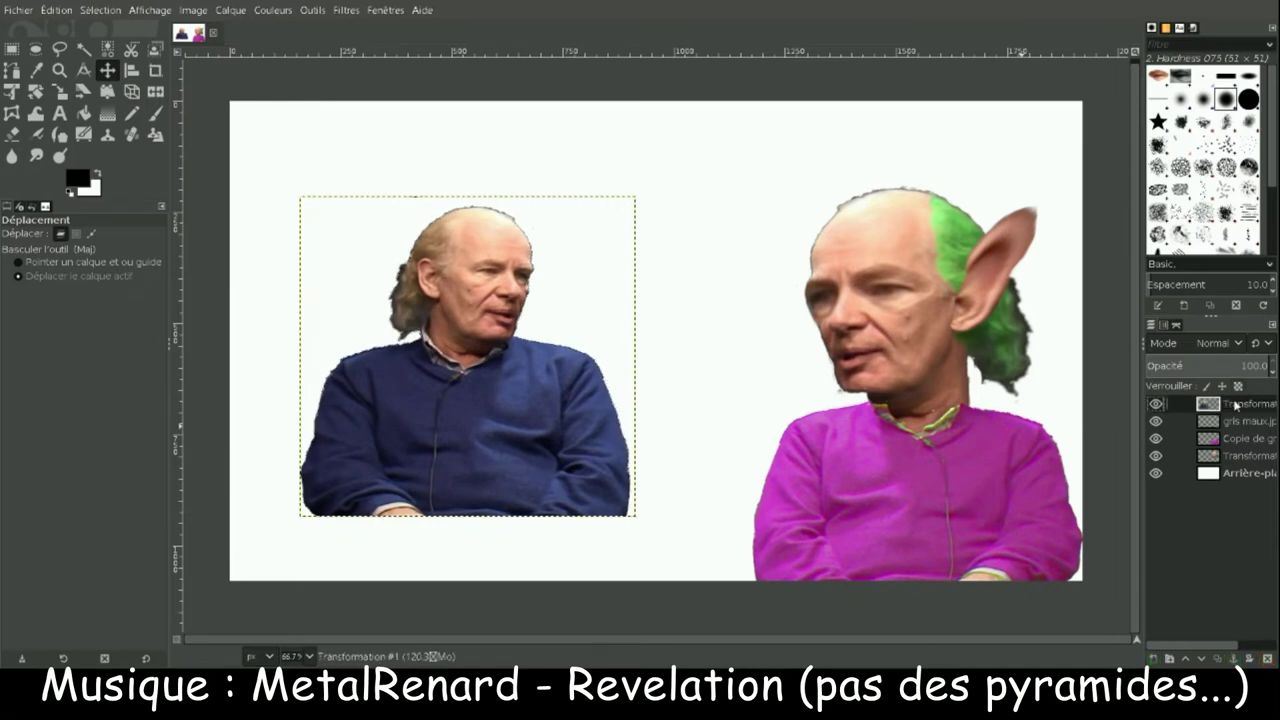
key("ctrl+z")
key("ctrl+z")
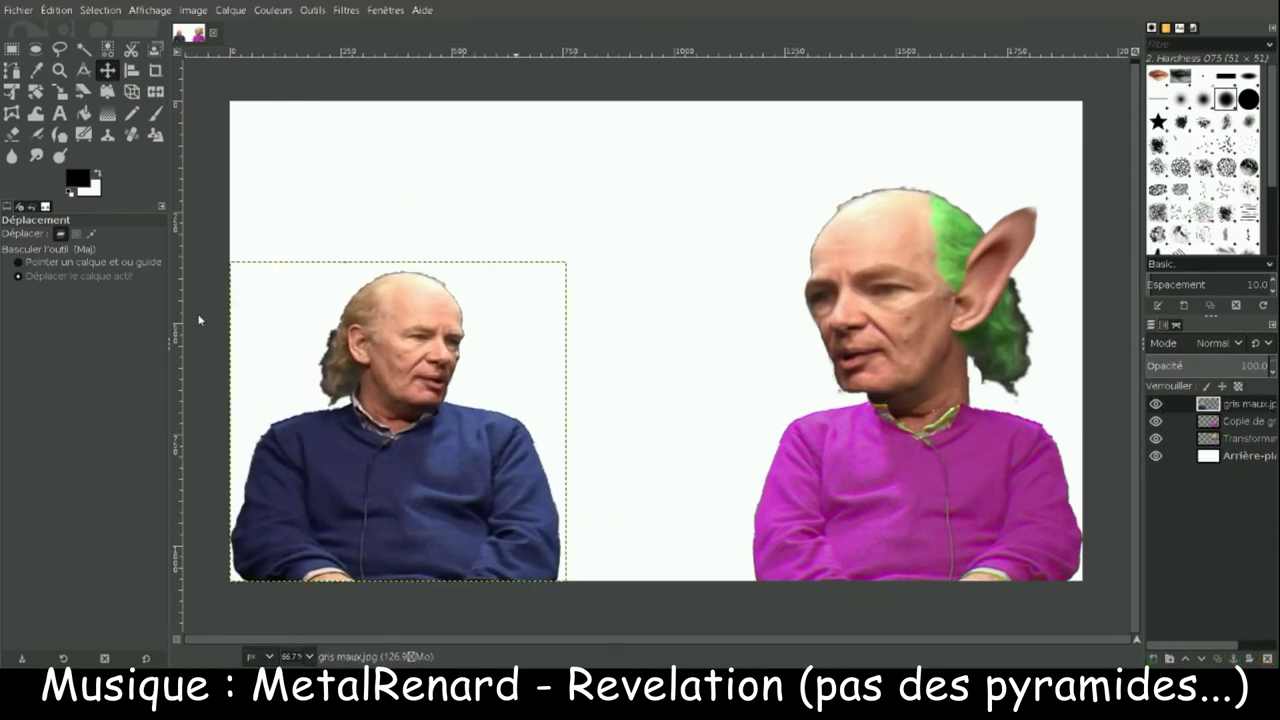
- Add et.jpg as a layer and delete everything outside a widened ellipse around E.T
left_click_drag(217, 203, 1232, 557)
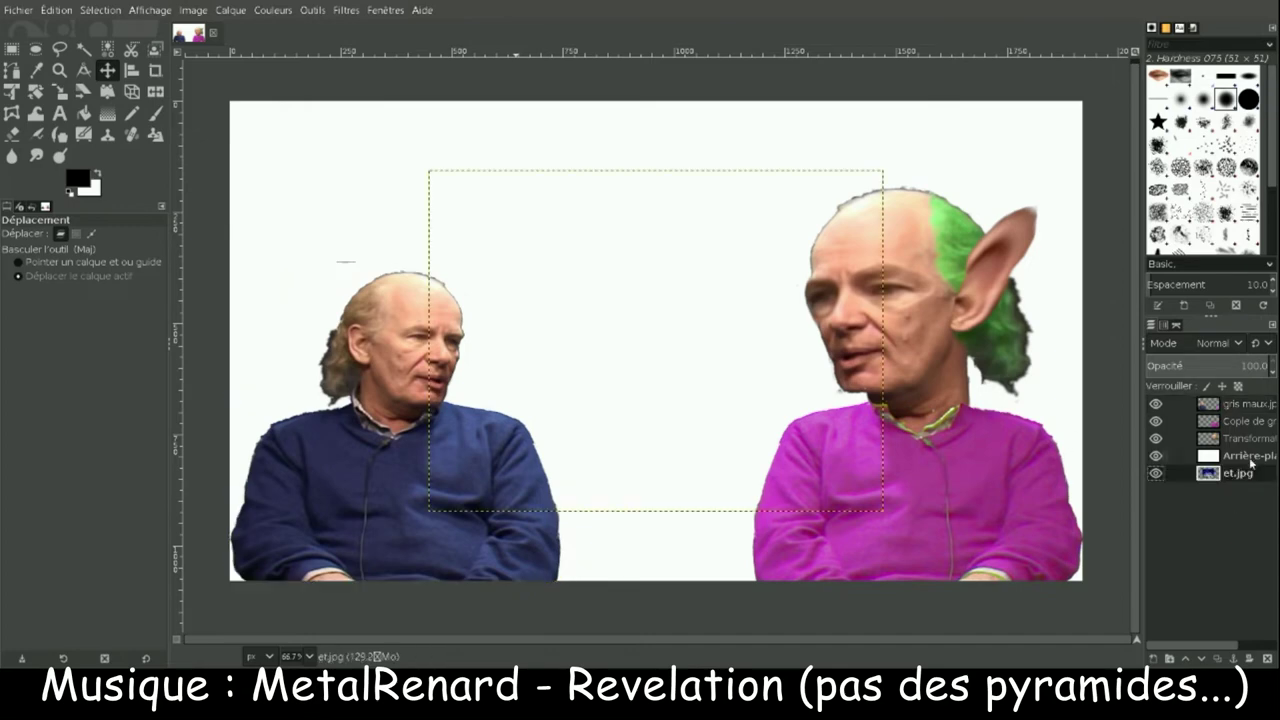
key("1")
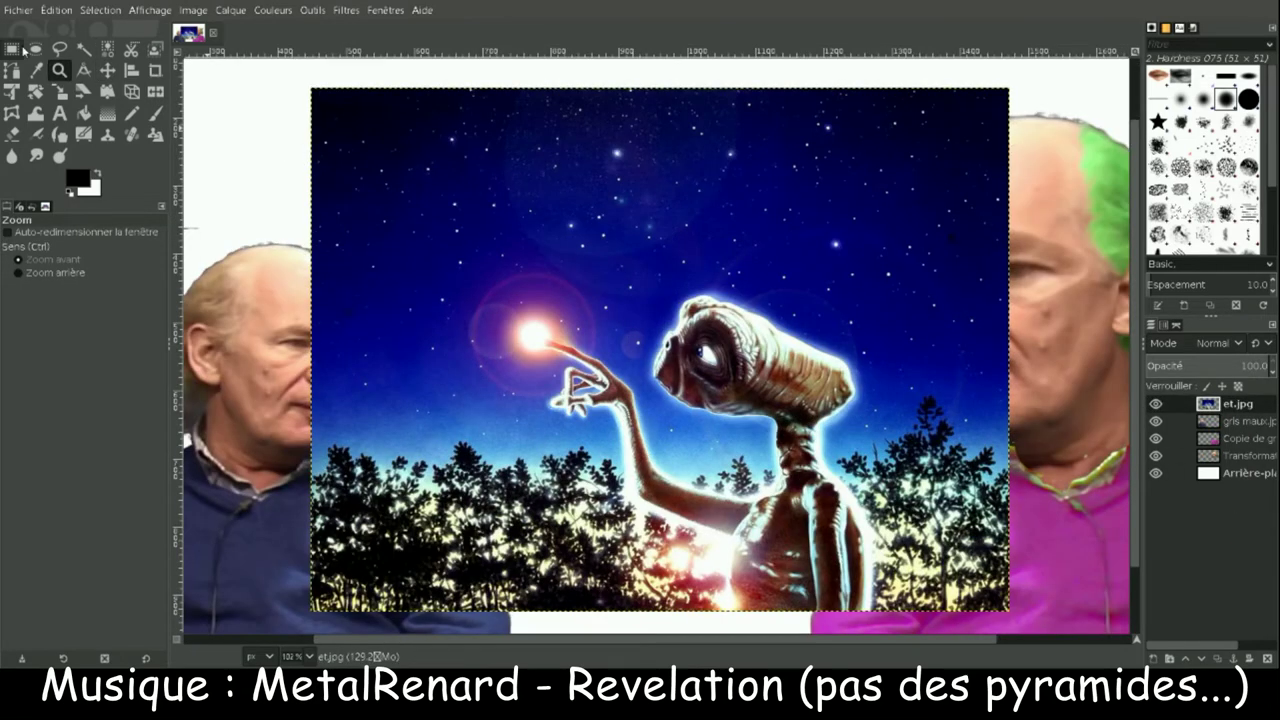
left_click(35, 48)
left_click_drag(412, 195, 914, 630)
left_click_drag(905, 459, 1032, 459)
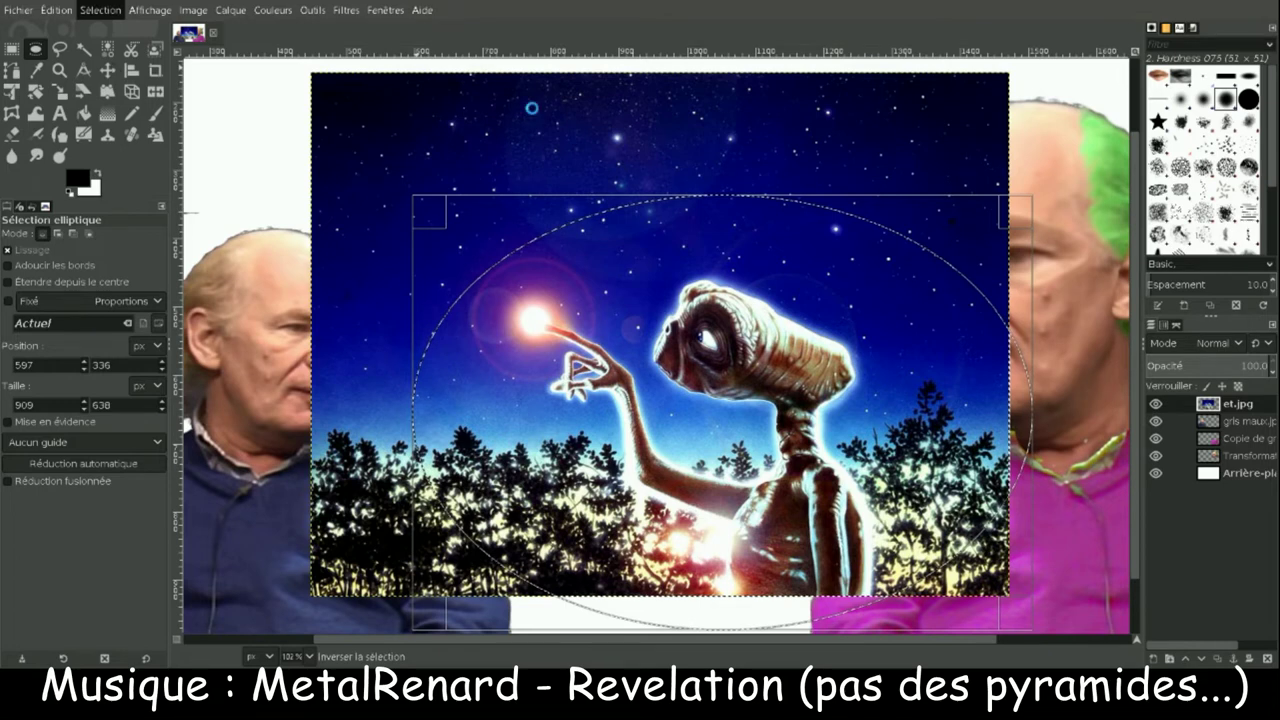
key("Delete")
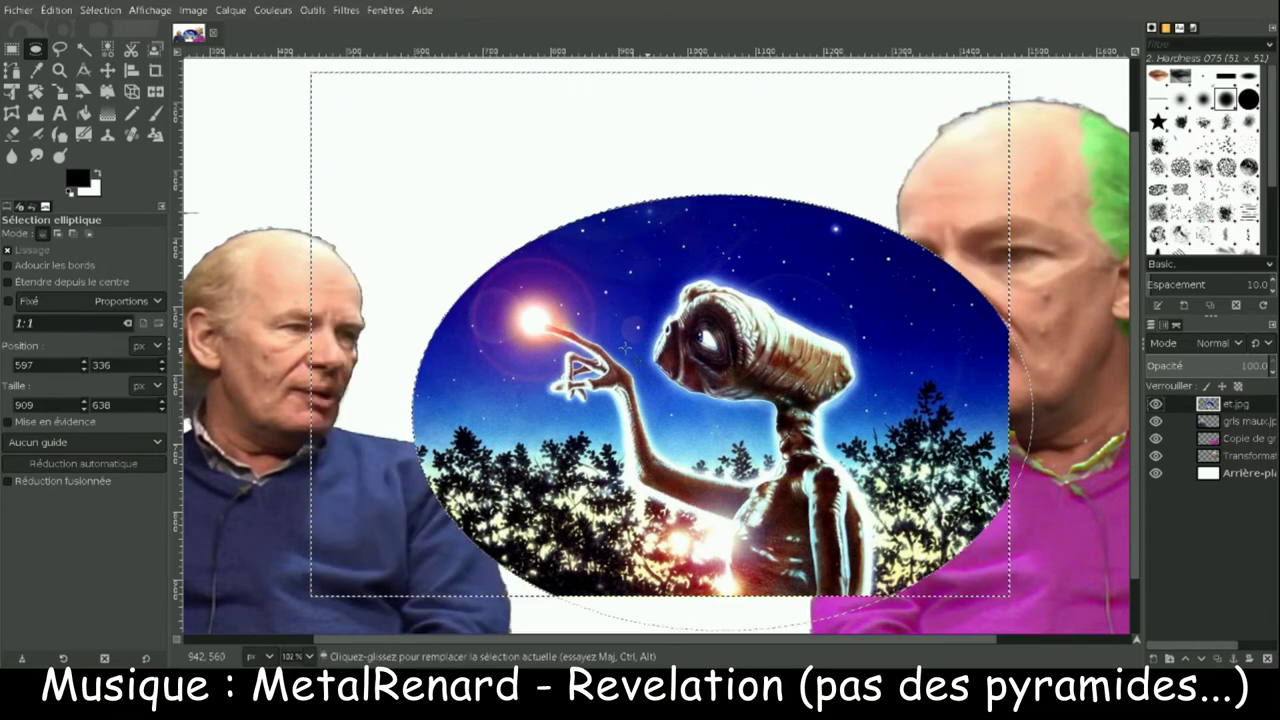
- Move the oval E.T. picture up and left and zoom in on it
key("m")
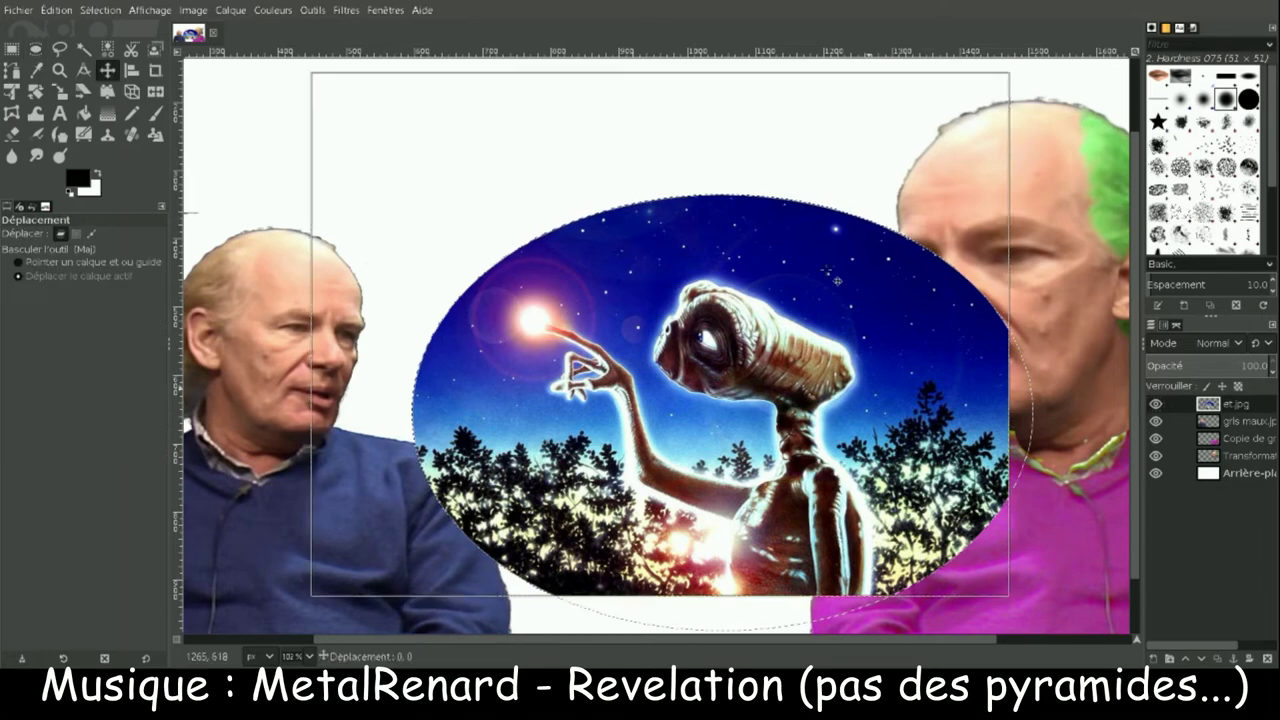
left_click_drag(830, 272, 710, 140)
key("z")
left_click_drag(265, 67, 757, 258)
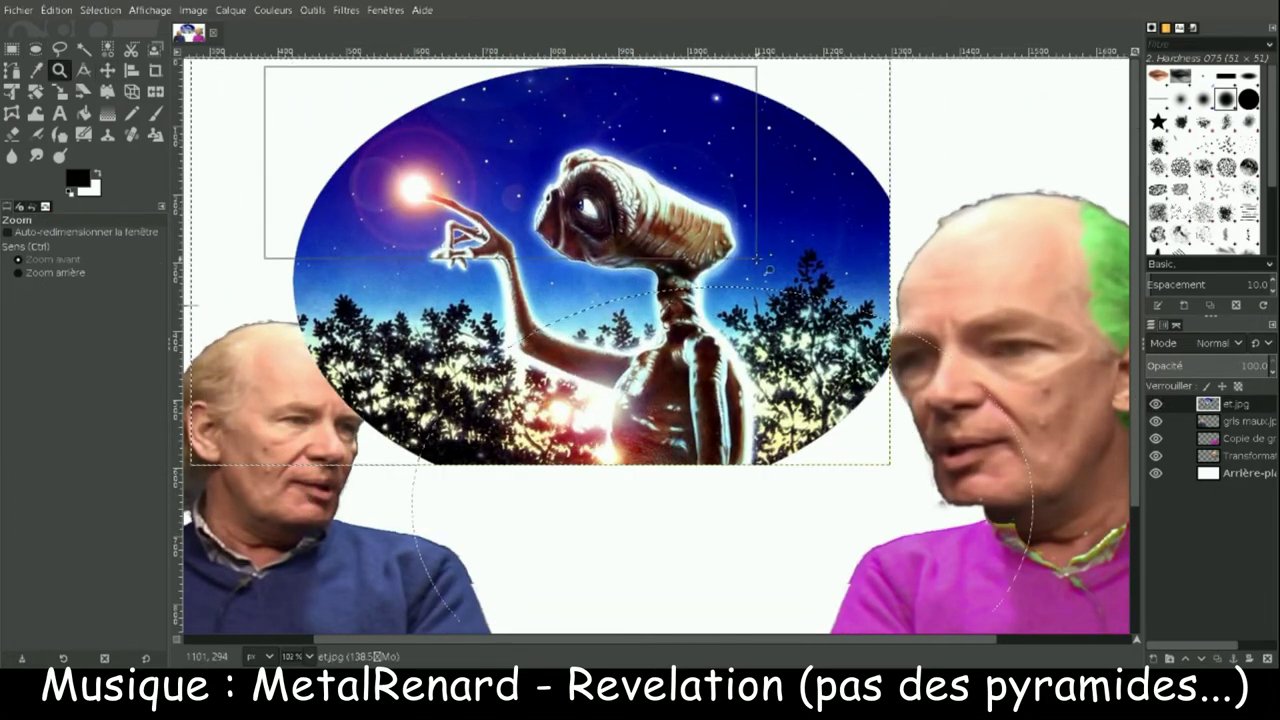
- Fuzzy-select the starry night sky around E.T., tuning the selection threshold
key("u")
left_click(495, 216)
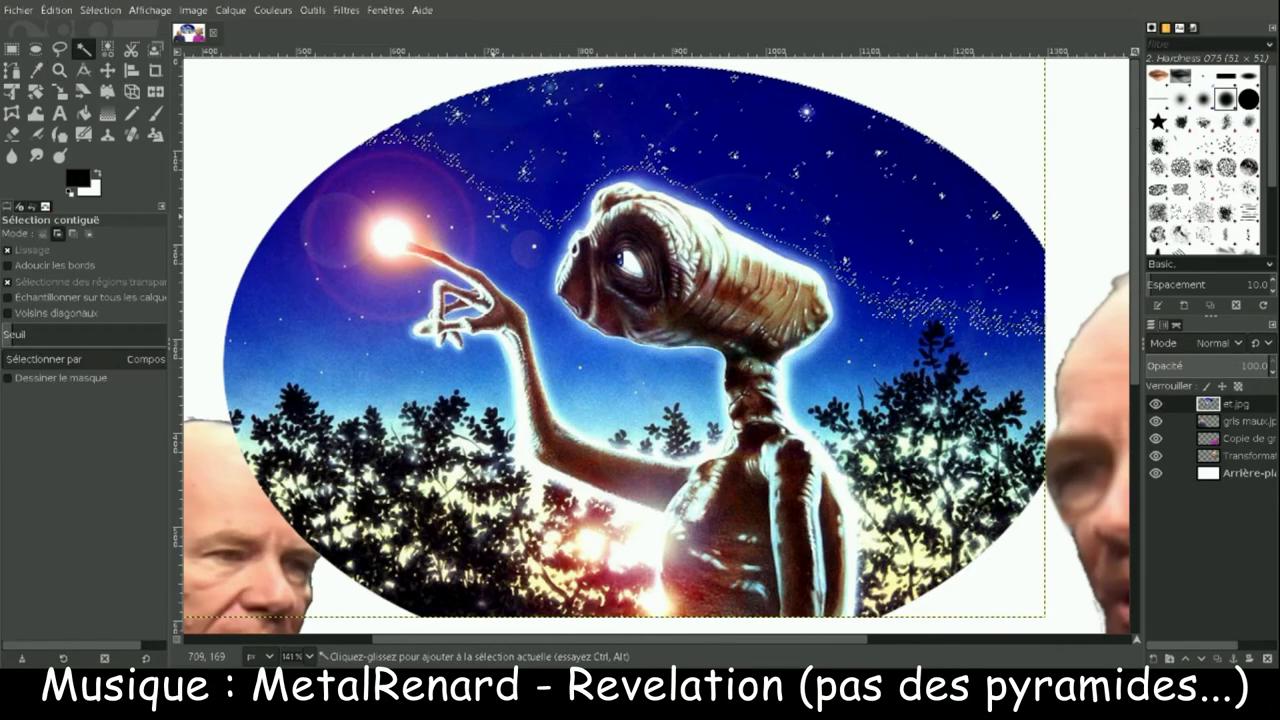
left_click(997, 359, "shift")
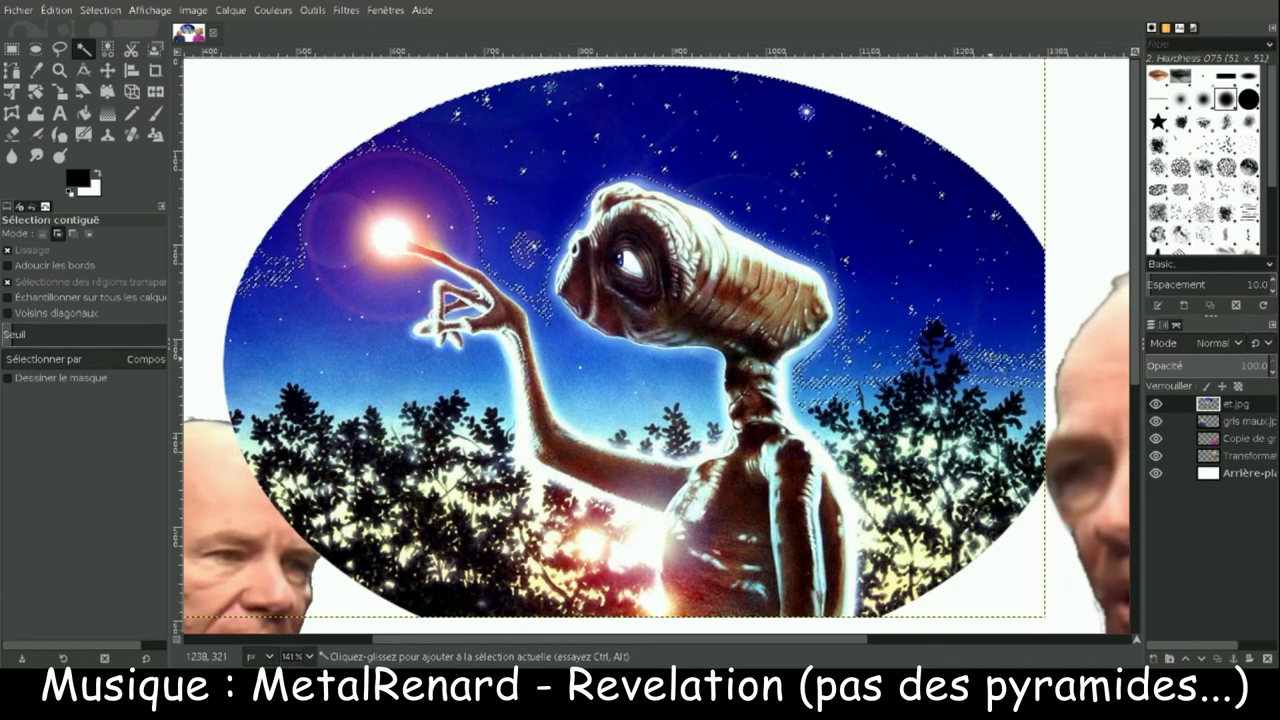
left_click_drag(999, 359, 269, 353)
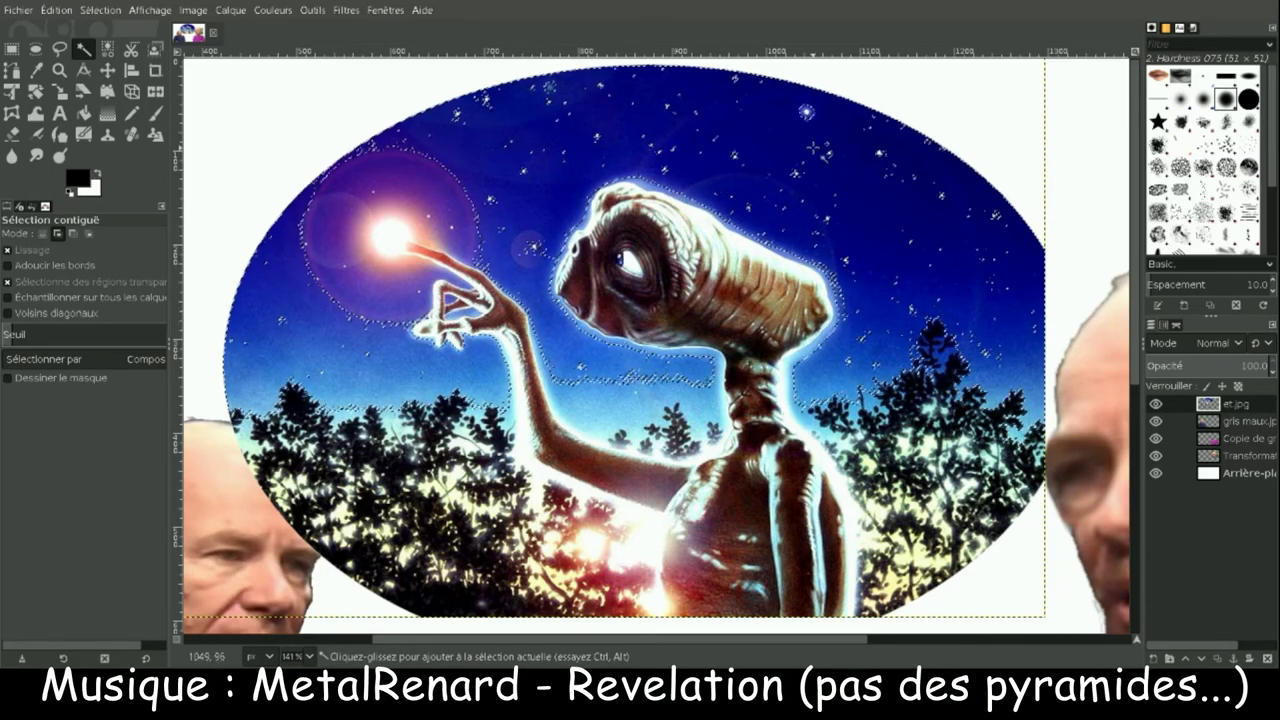
left_click(832, 436, "shift")
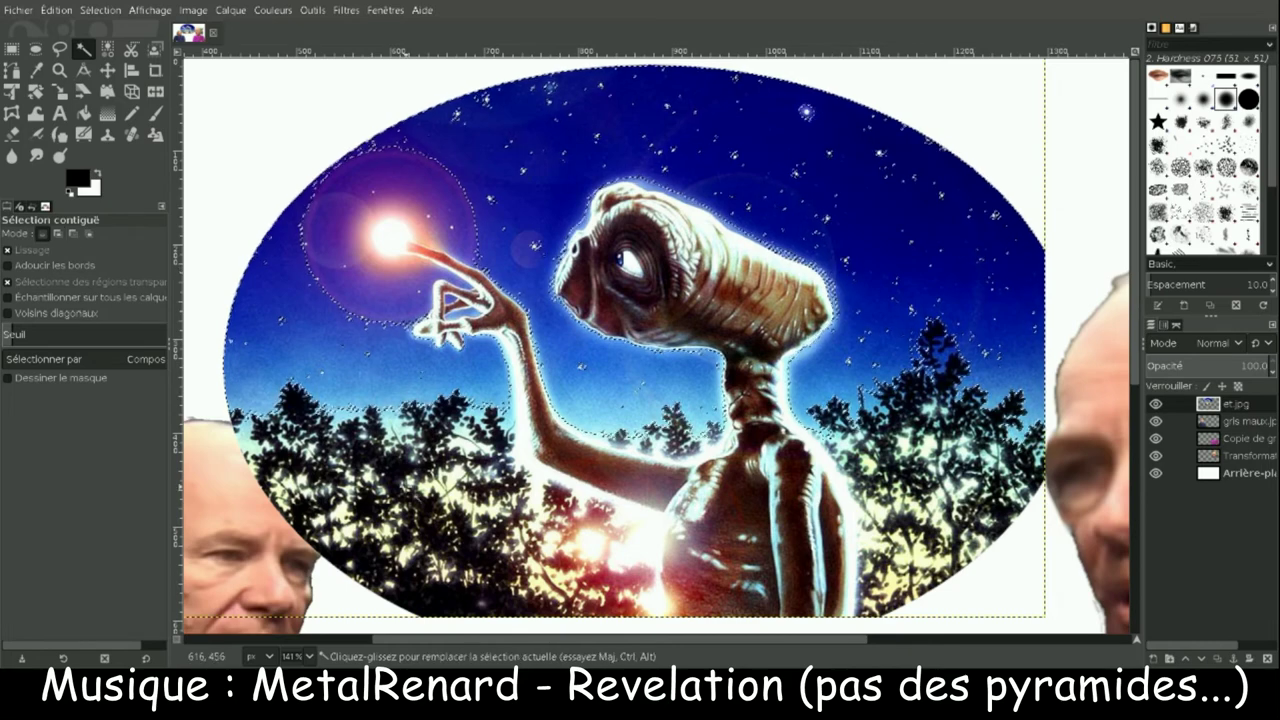
left_click_drag(660, 172, 667, 180)
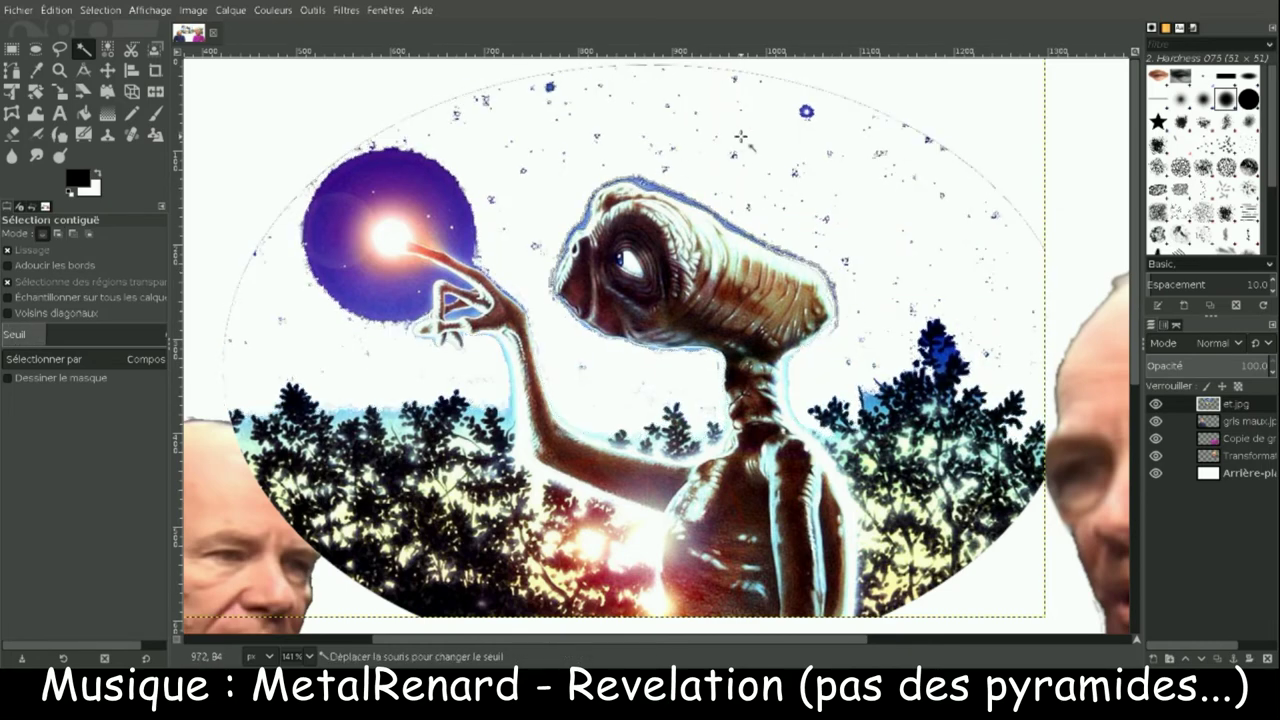
- Add the right and lower-left dark trees to the selection and delete them
left_click_drag(741, 136, 741, 140)
key("shift")
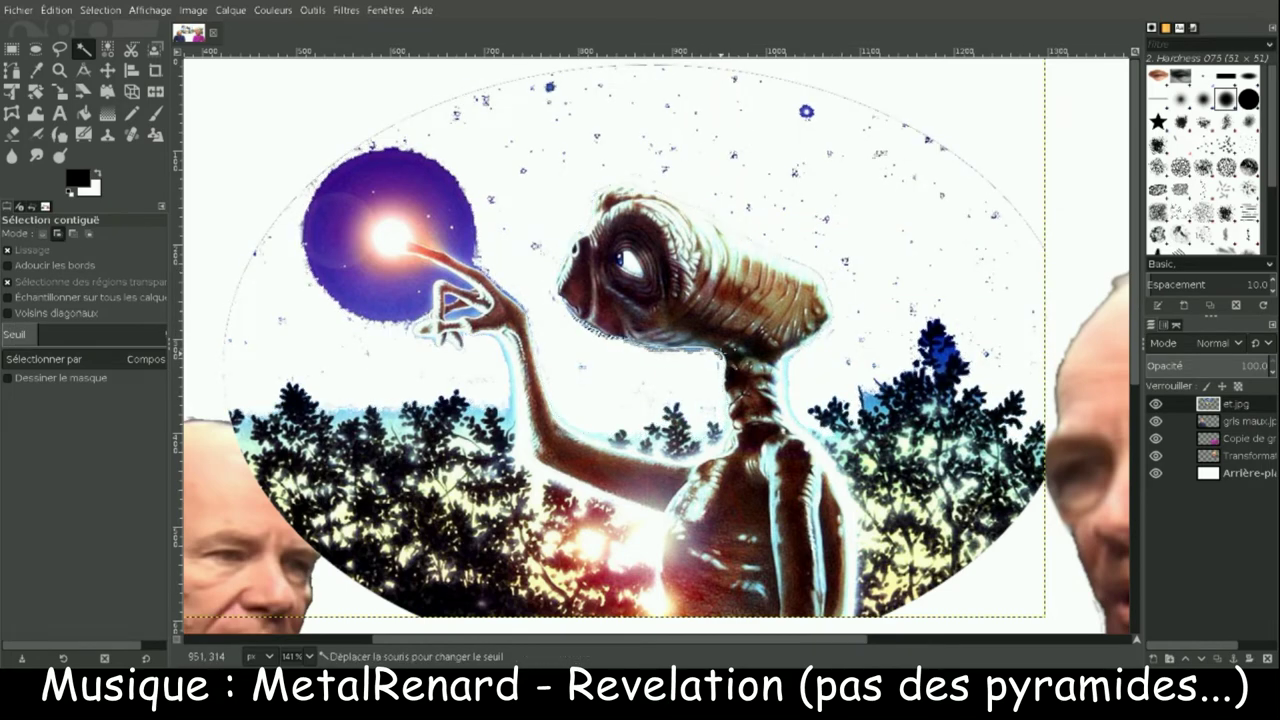
left_click_drag(524, 443, 530, 445)
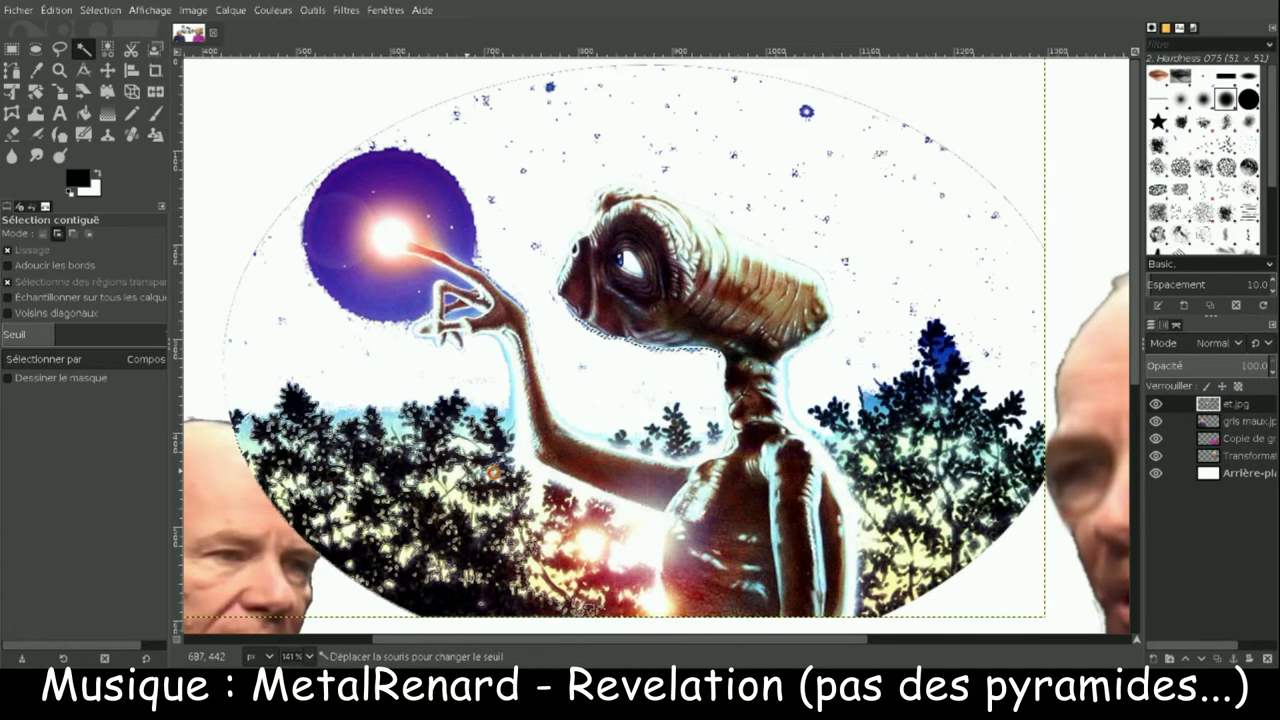
left_click(938, 351)
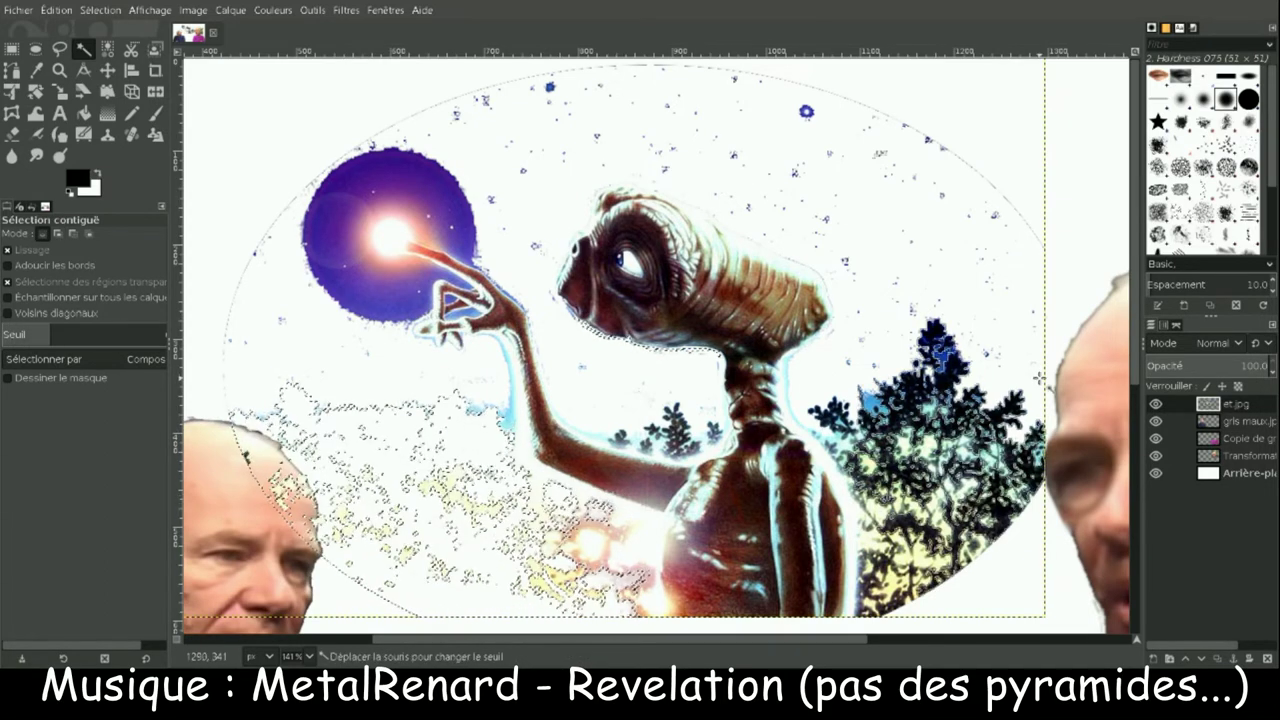
key("Delete")
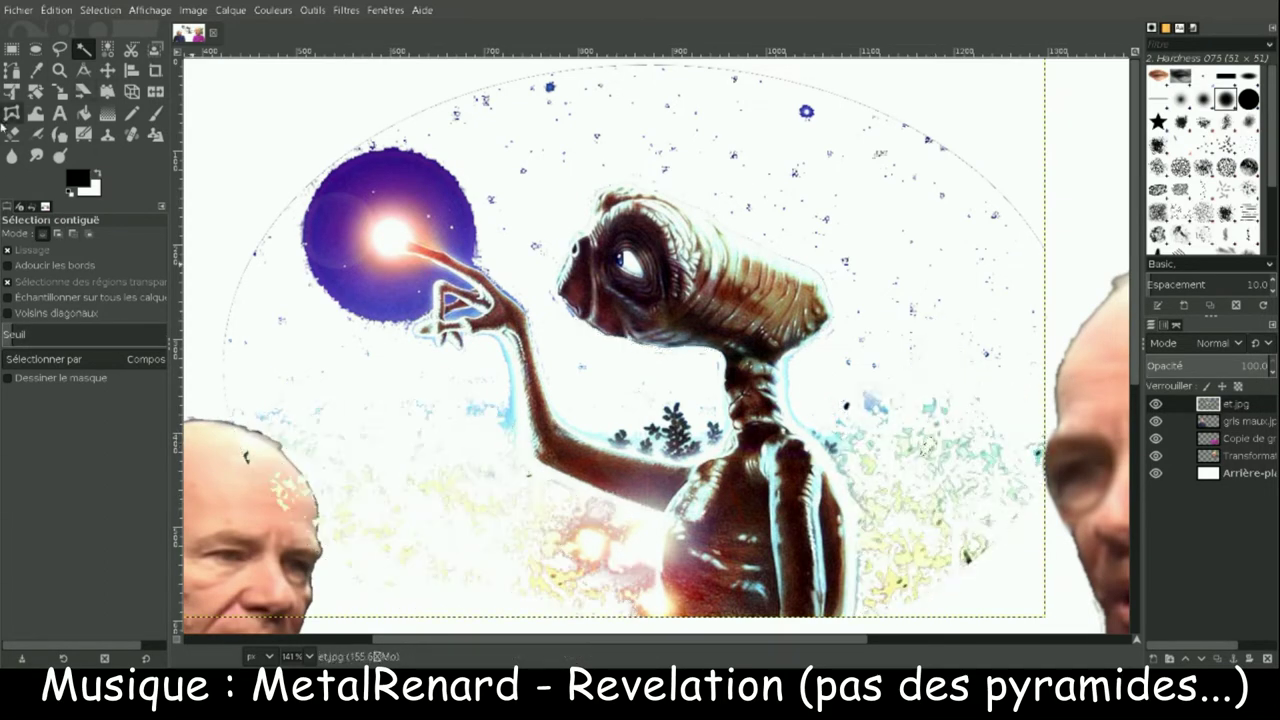
left_click(12, 133)
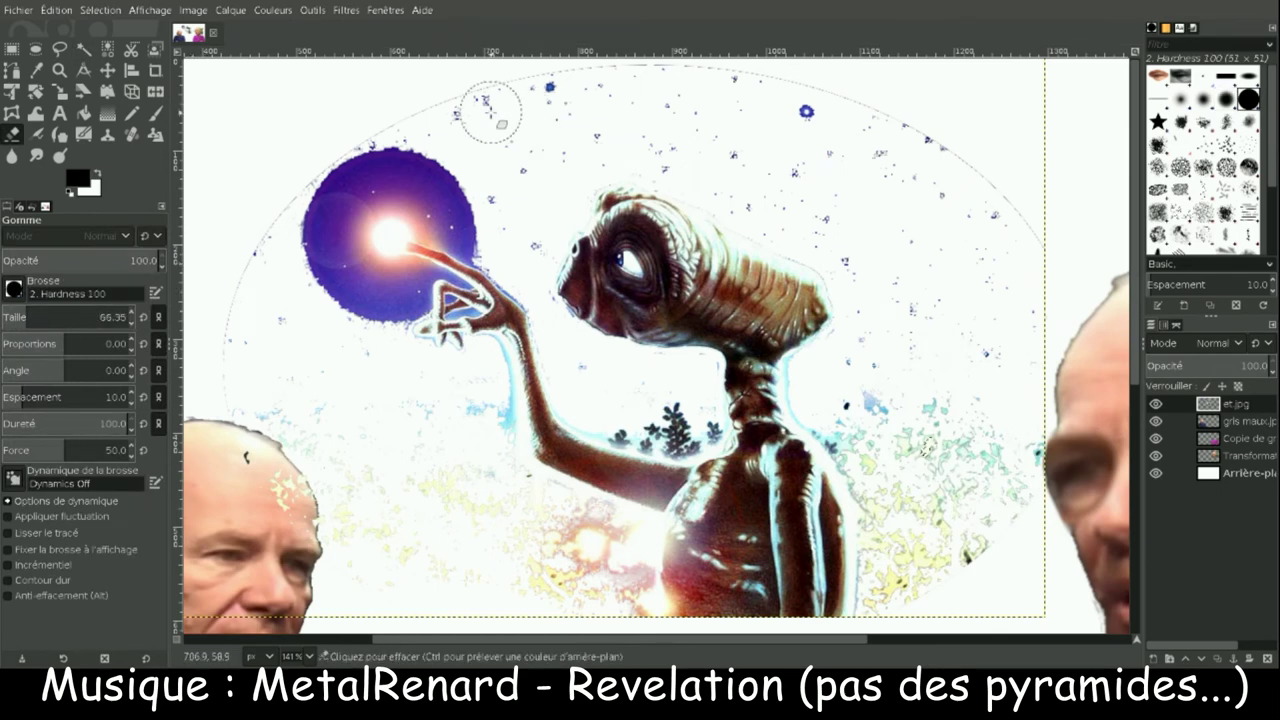
- Erase the blue specks, oval outline, and dark and yellow specks around E.T
mouse_move(445, 100)
left_mouse_down()
mouse_move(931, 143)
mouse_move(942, 424)
mouse_move(886, 581)
left_mouse_up()
mouse_move(840, 440)
left_mouse_down()
mouse_move(860, 410)
mouse_move(607, 416)
left_mouse_up()
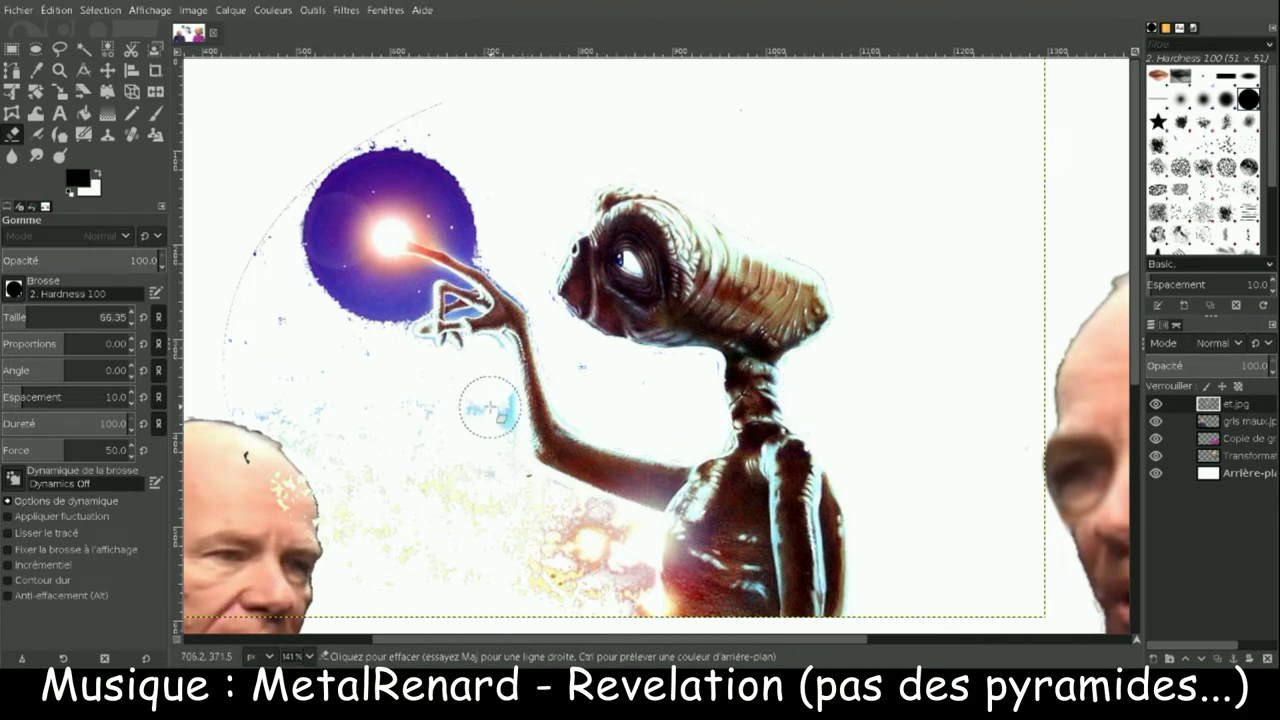
mouse_move(576, 515)
left_mouse_down()
mouse_move(629, 543)
mouse_move(560, 575)
left_mouse_up()
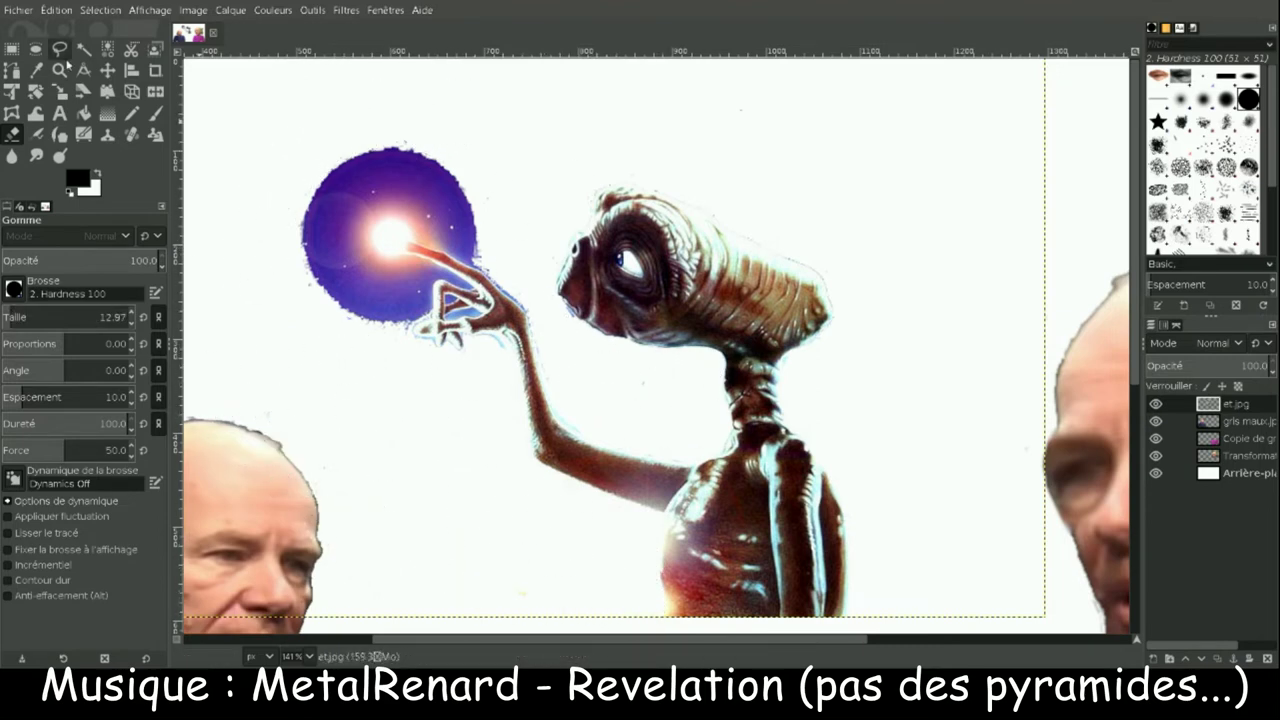
- Zoom in on the orb and fuzzy-select part of its rim by colour
key("z")
left_click_drag(394, 103, 709, 366)
key("u")
left_click(634, 190)
left_click_drag(634, 190, 486, 287)
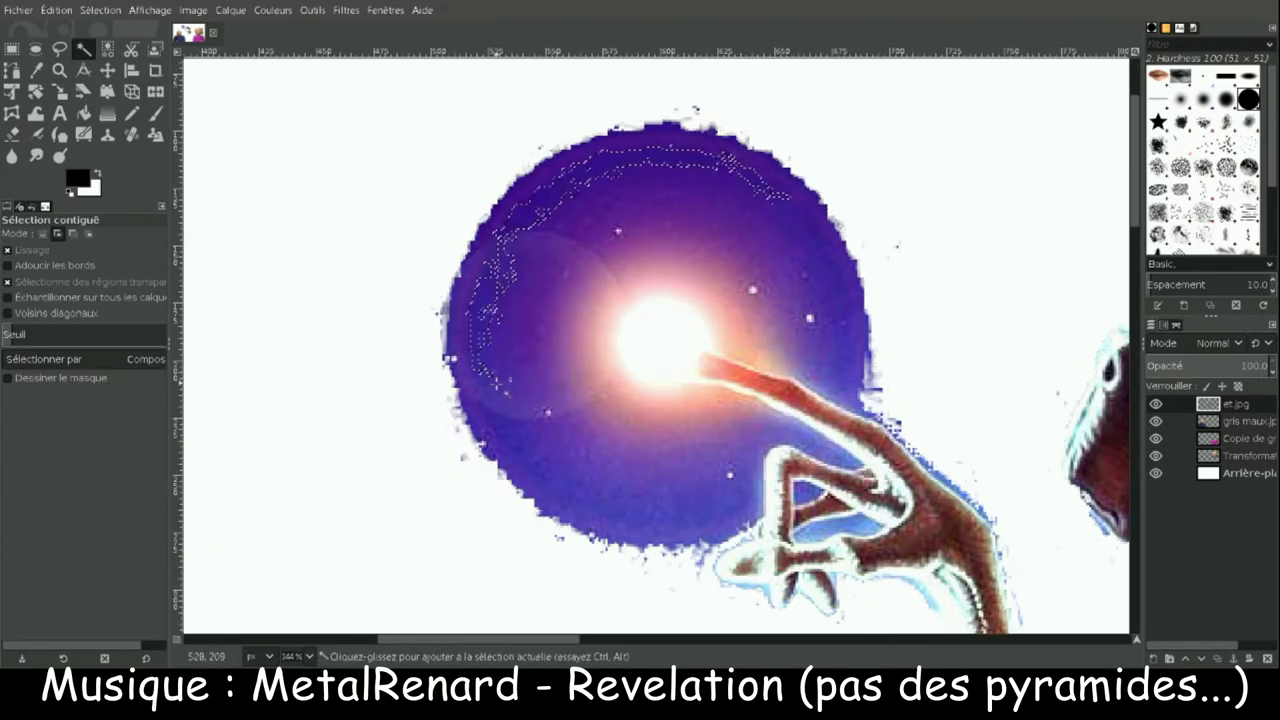
- Refine the orb selection to its bright core and delete the purple ring
left_click_drag(487, 287, 490, 395)
mouse_move(778, 226)
left_mouse_down()
mouse_move(812, 346)
mouse_move(460, 455)
mouse_move(557, 241)
left_mouse_up()
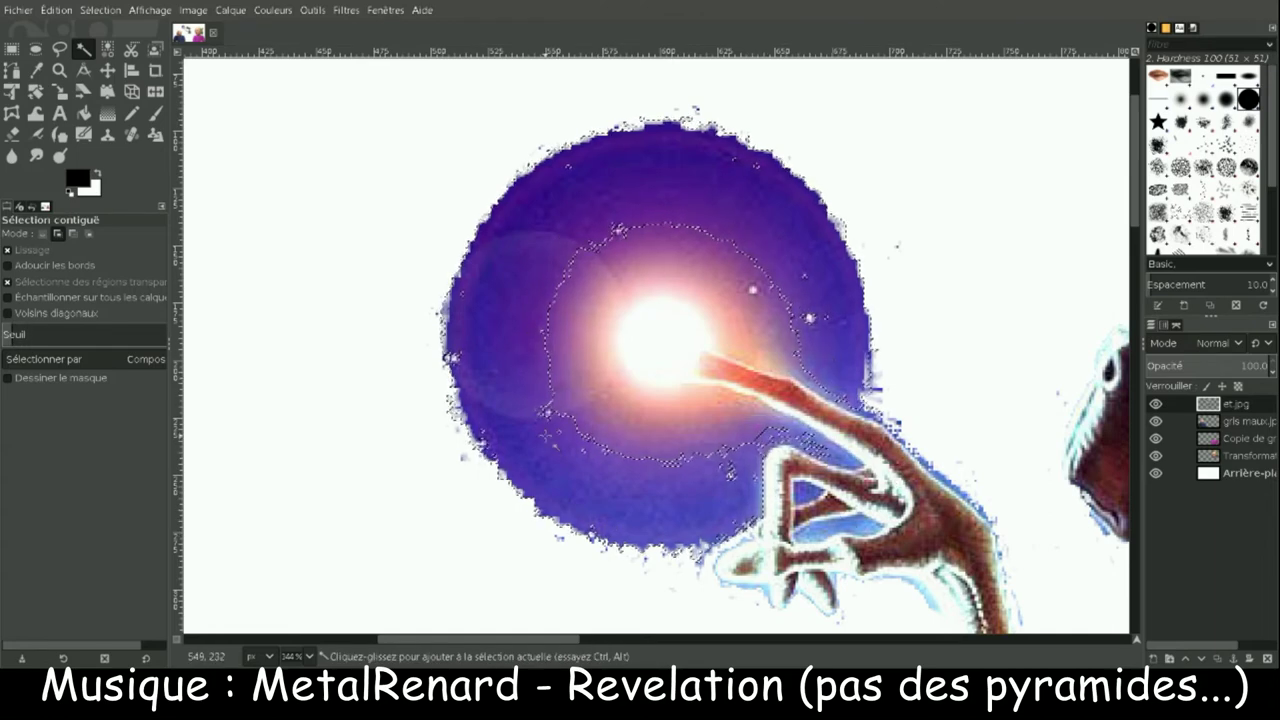
left_click_drag(864, 340, 981, 442)
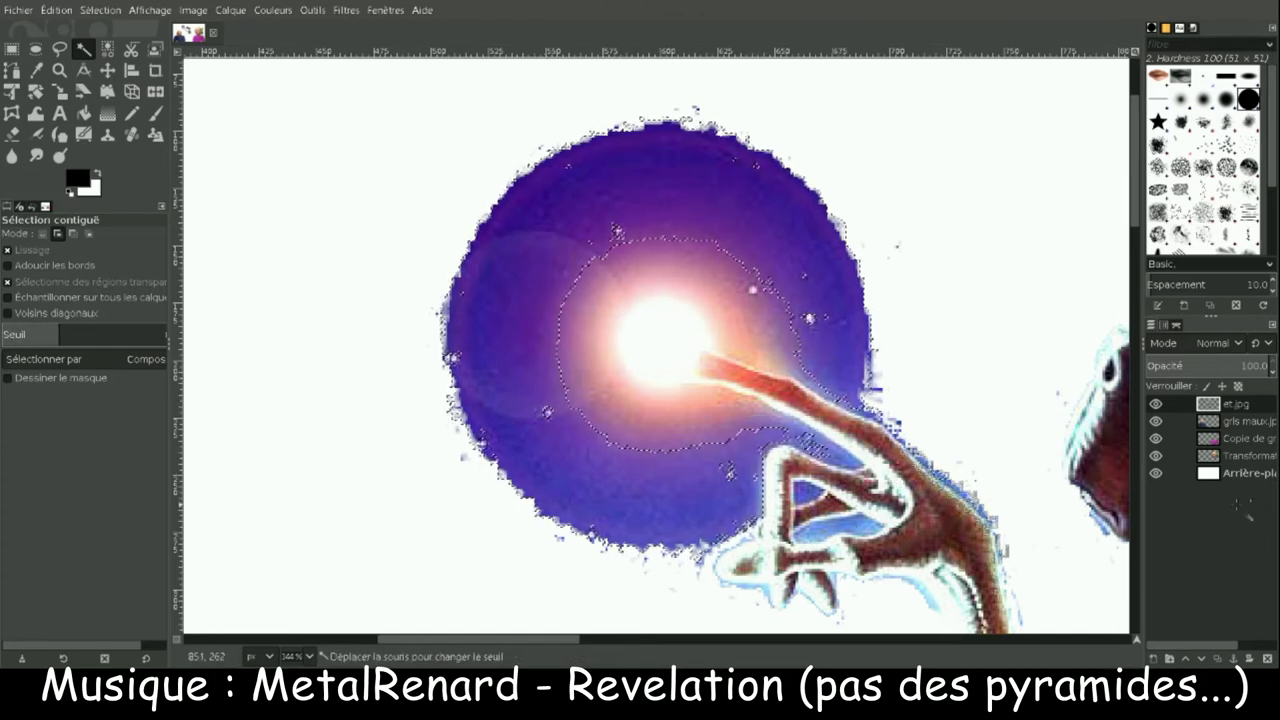
left_click_drag(1240, 505, 960, 500)
key("Delete")
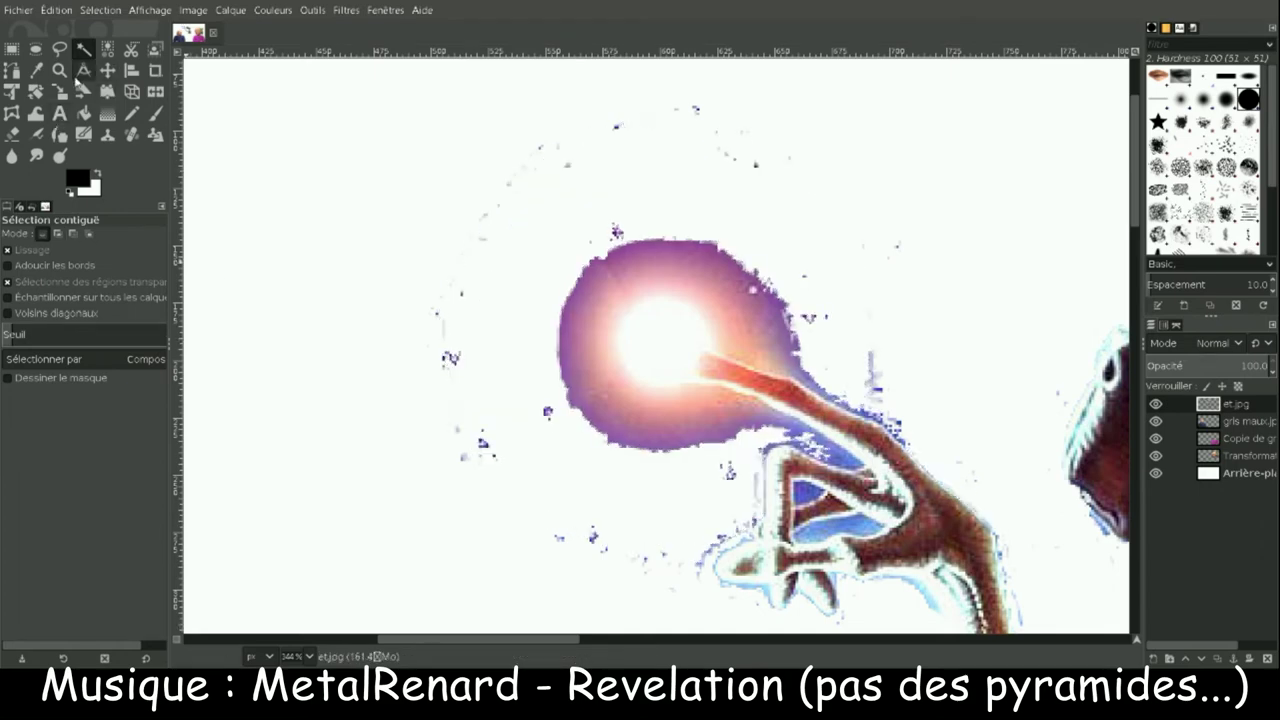
- Erase stray specks right of the orb and select blue patches near E.T.'s hand
key("shift+e")
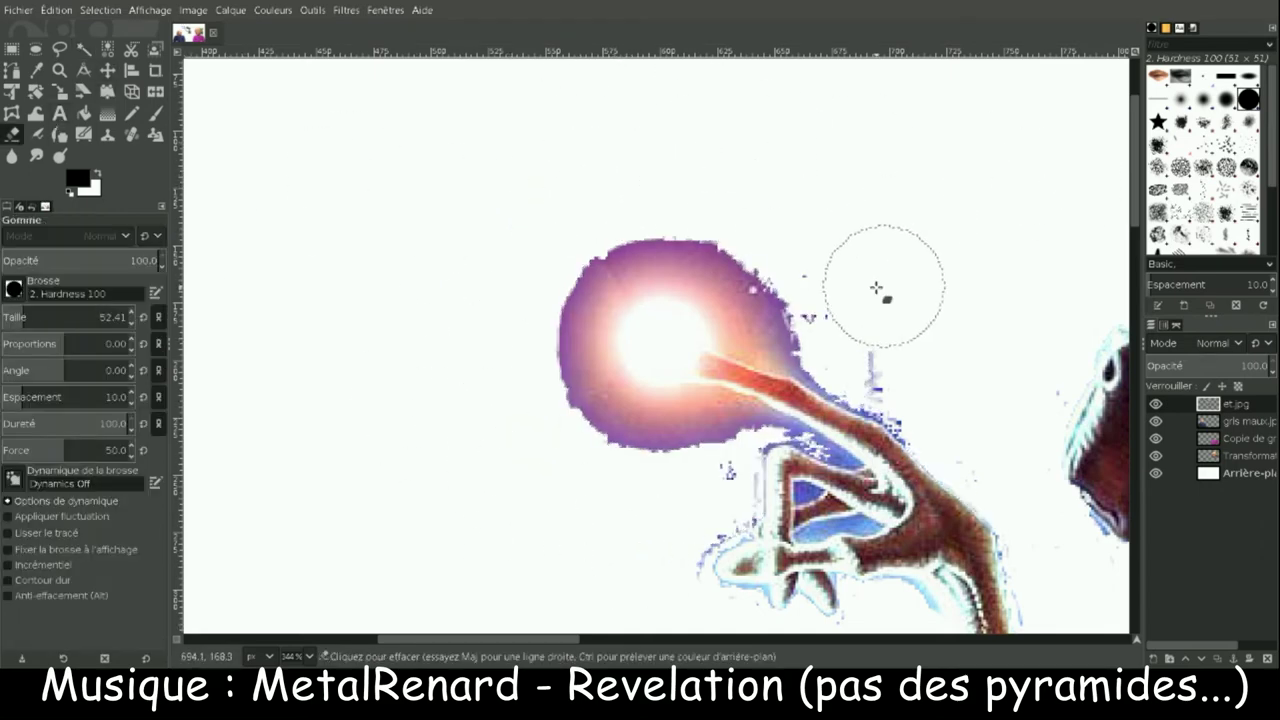
left_click_drag(876, 288, 929, 385)
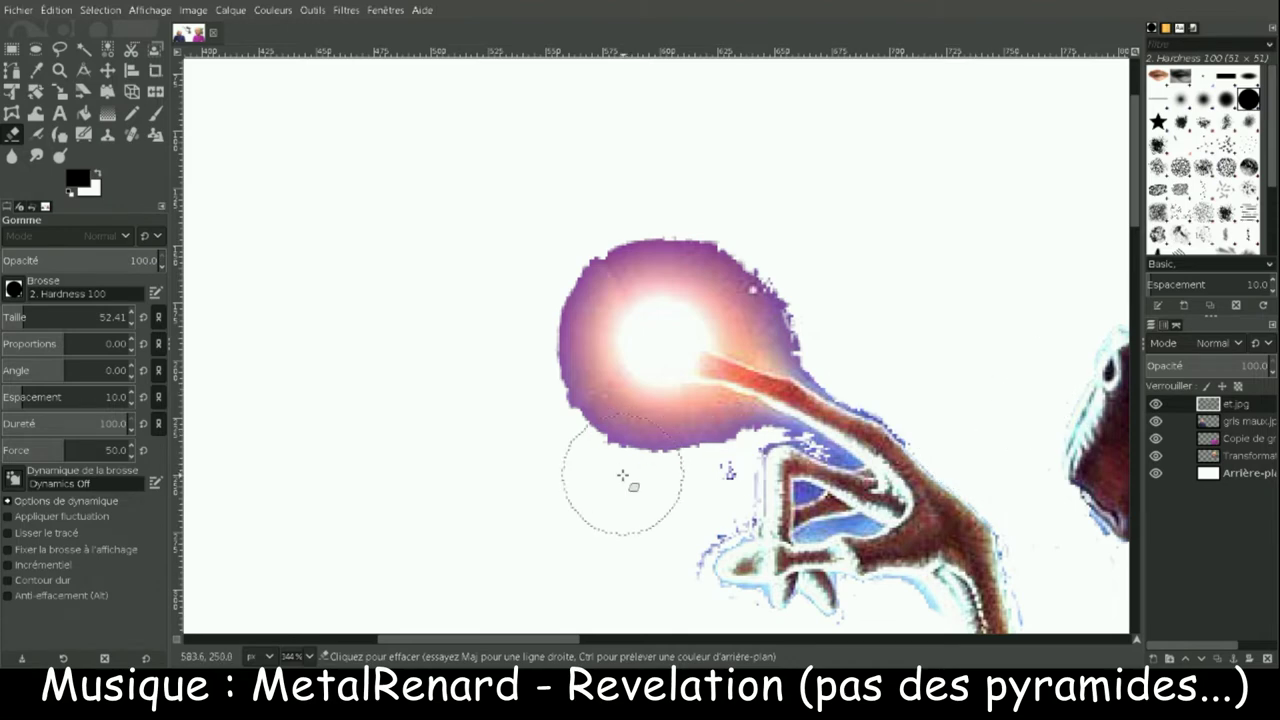
key("u")
left_click(842, 464, "shift")
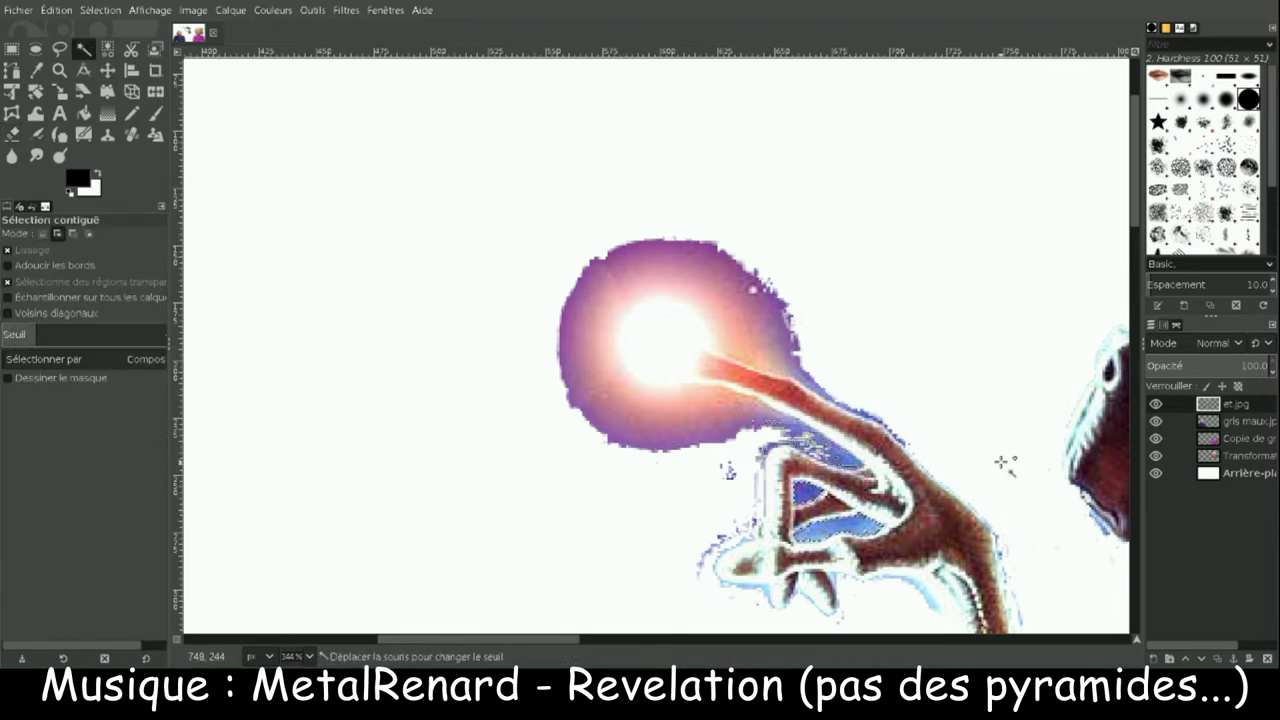
mouse_move(842, 464)
left_mouse_down()
mouse_move(803, 443)
mouse_move(720, 549)
mouse_move(718, 537)
left_mouse_up()
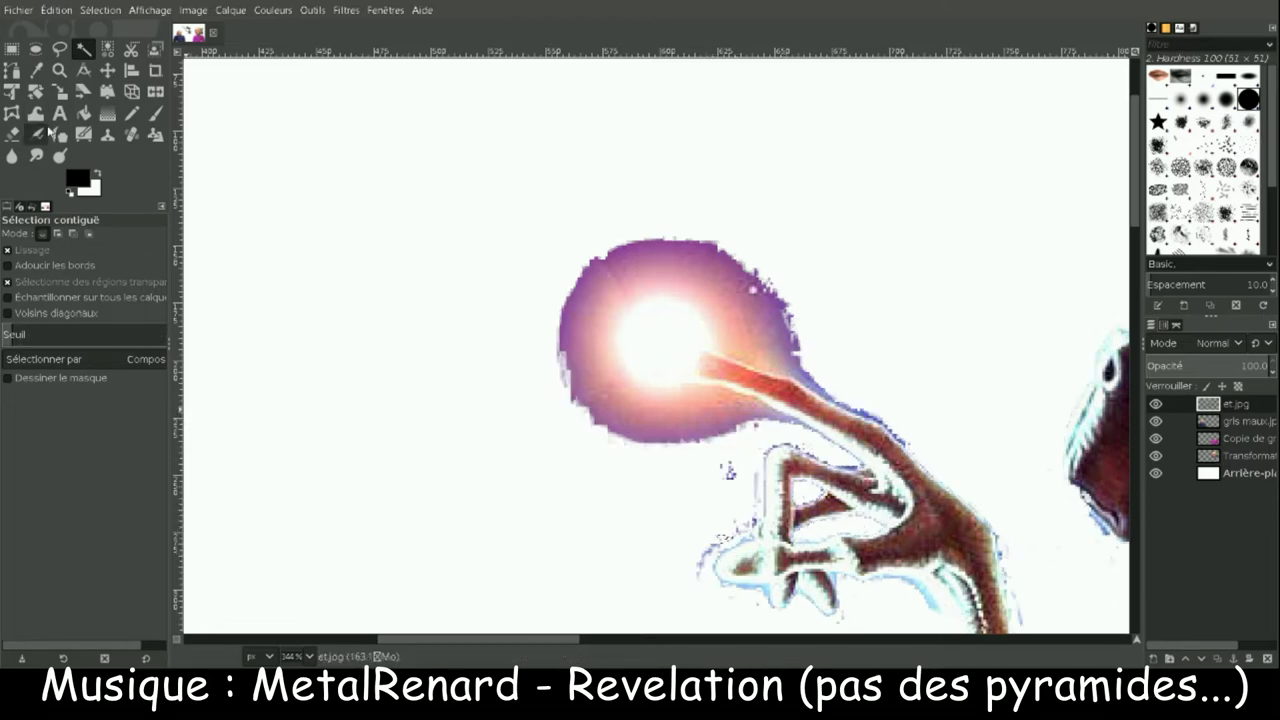
key("shift+e")
scroll(914, 368, "down", 2)
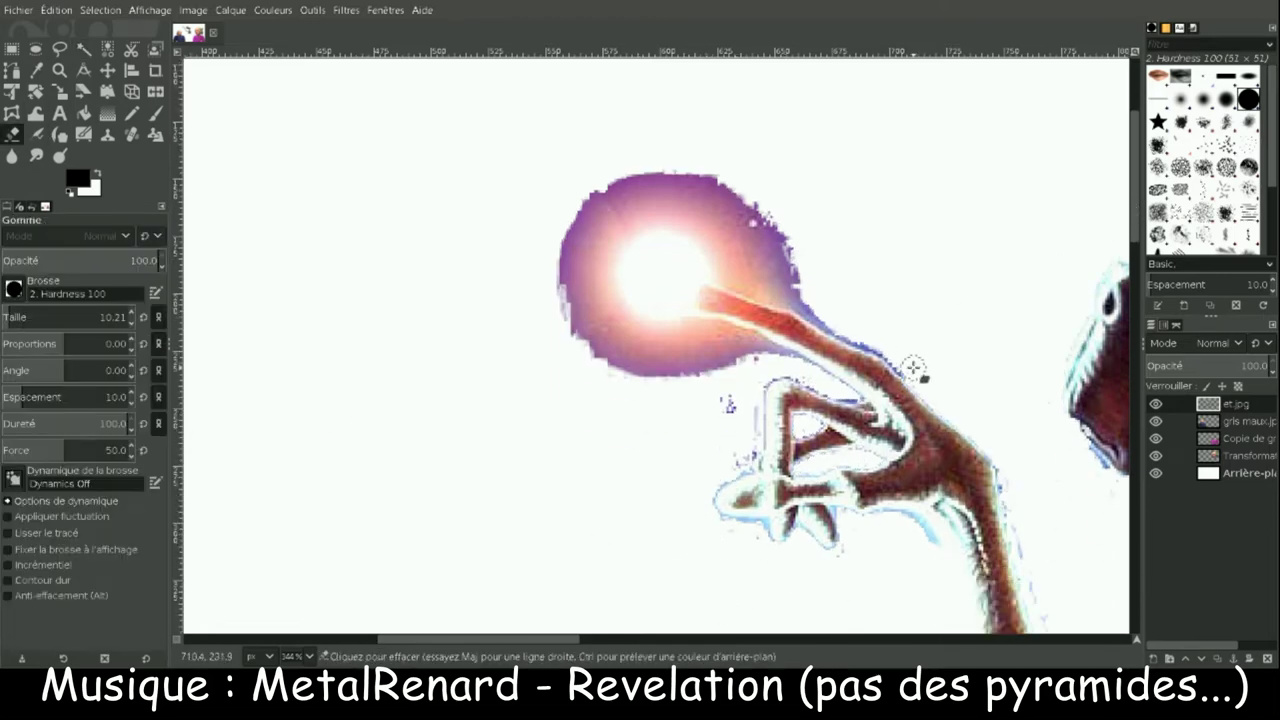
- Select the glow around the orb and erase a stray speck in the white area
key("u")
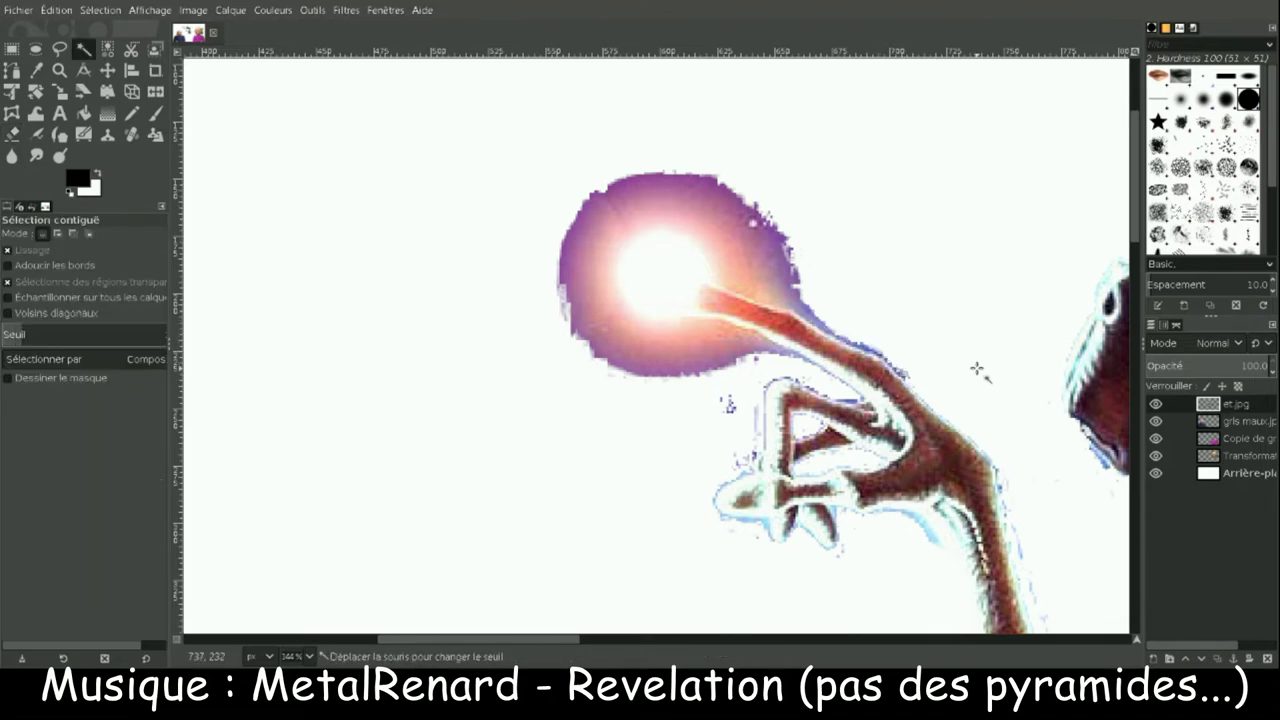
mouse_move(980, 366)
left_mouse_down()
mouse_move(1068, 360)
mouse_move(420, 600)
left_mouse_up()
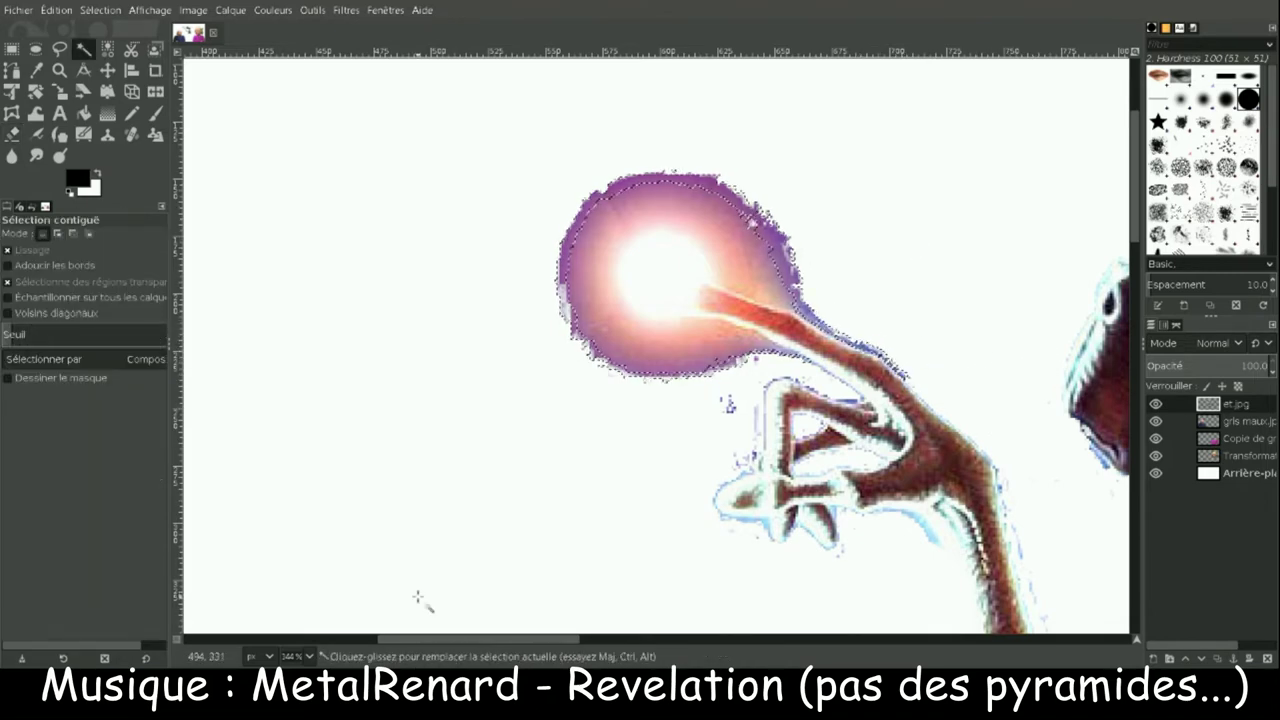
left_click_drag(369, 245, 380, 457)
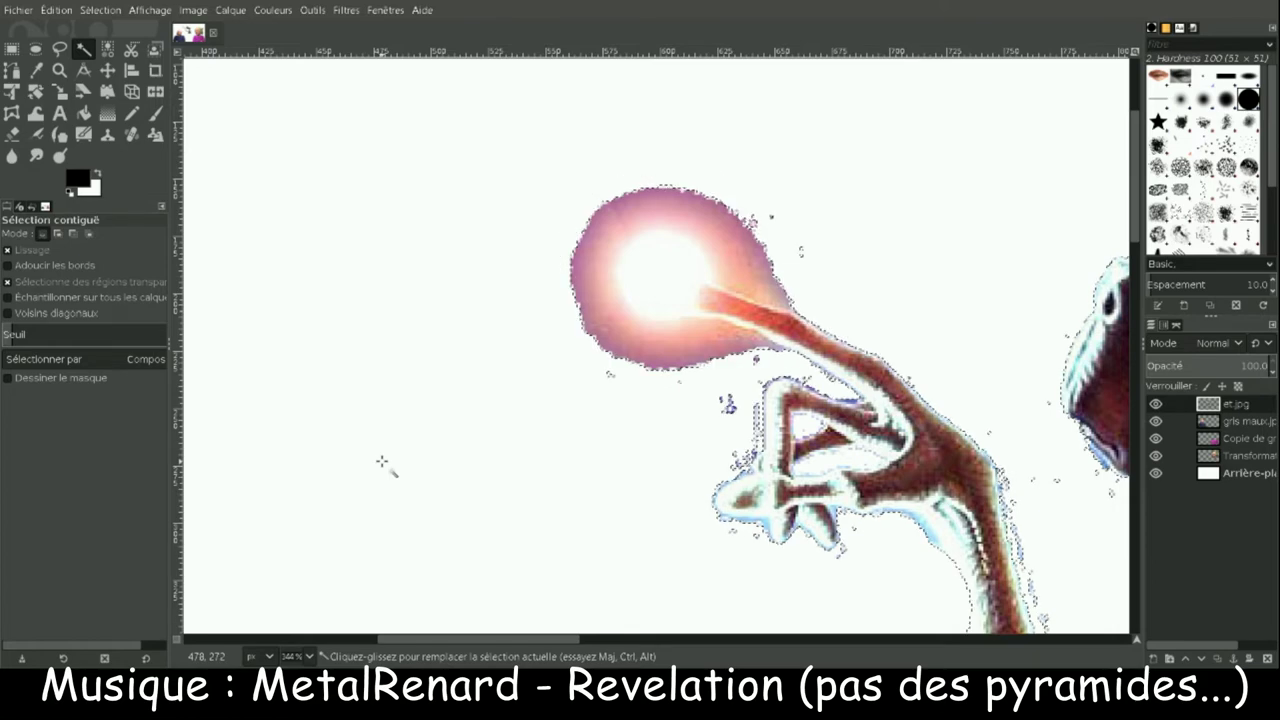
scroll(452, 246, "down", 3)
scroll(452, 246, "down", 3)
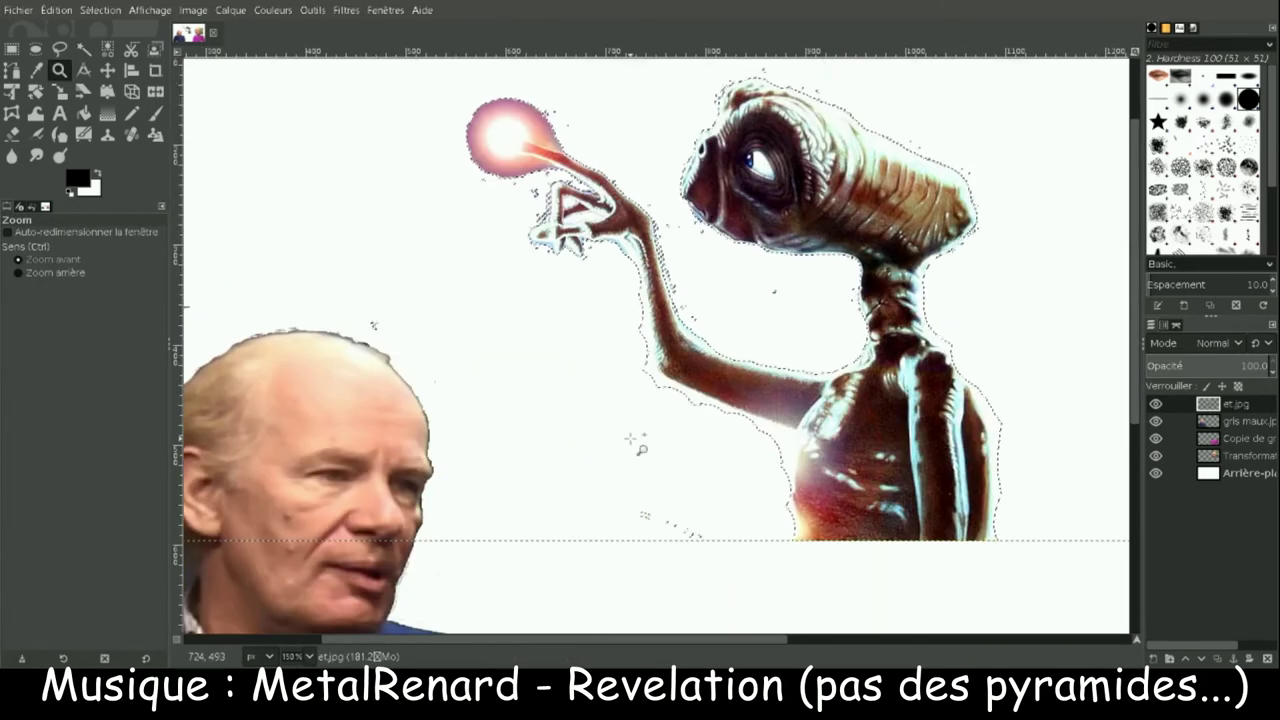
key("shift+e")
left_click(492, 483)
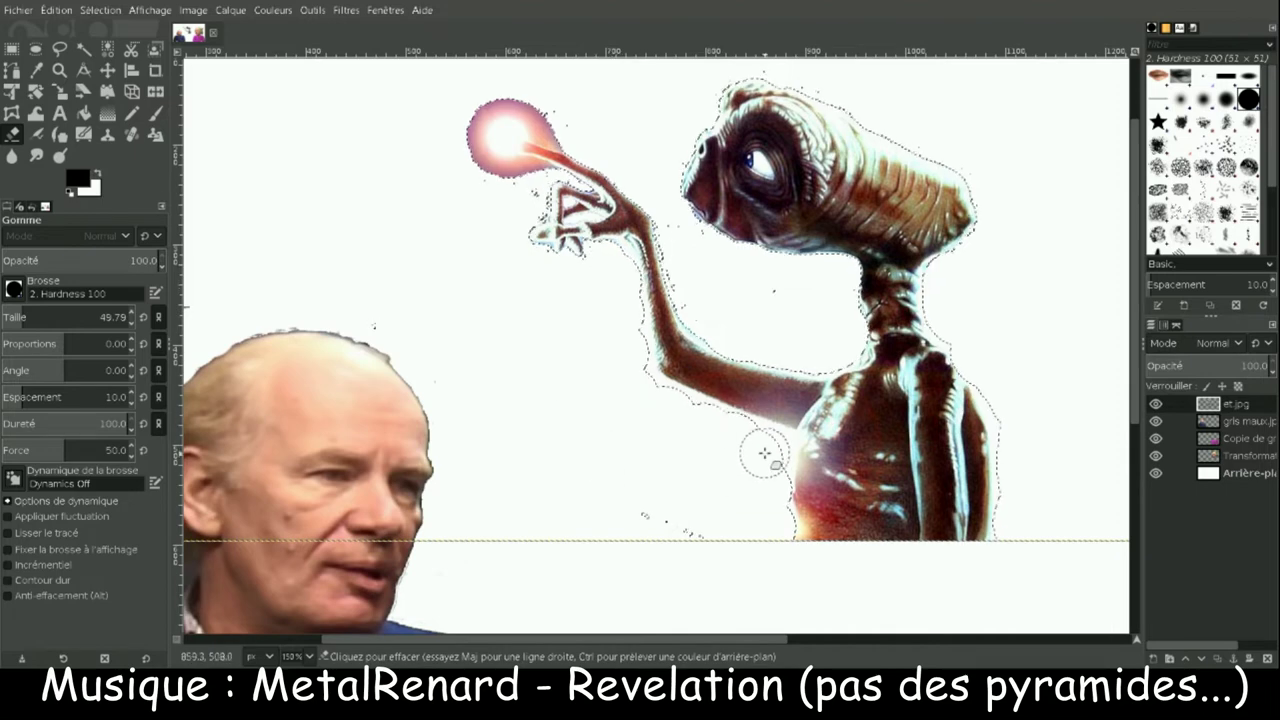
- Fuzzy-select E.T. and the orb together by colour
scroll(1084, 381, "up", 2)
key("u")
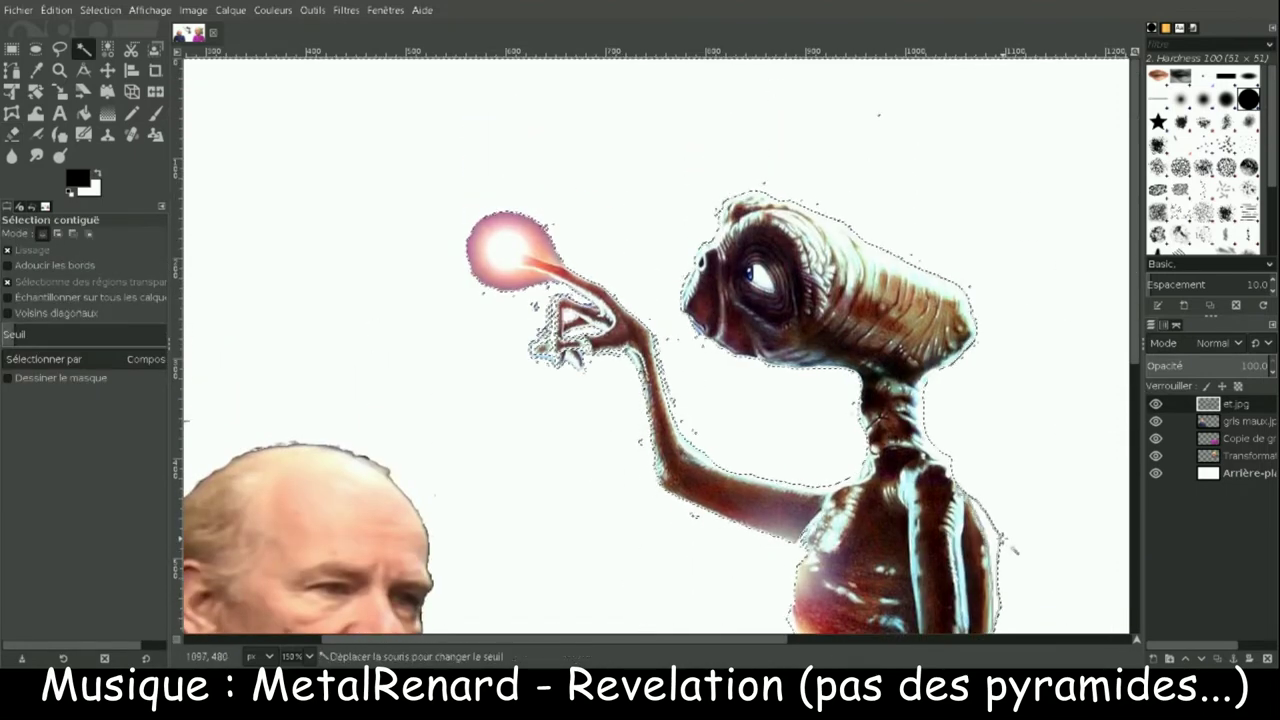
left_click_drag(790, 540, 1138, 358)
- Zoom out, flip E.T. to face right, and move him beside the right man's face
left_click(59, 70)
key("minus")
key("minus")
key("minus")
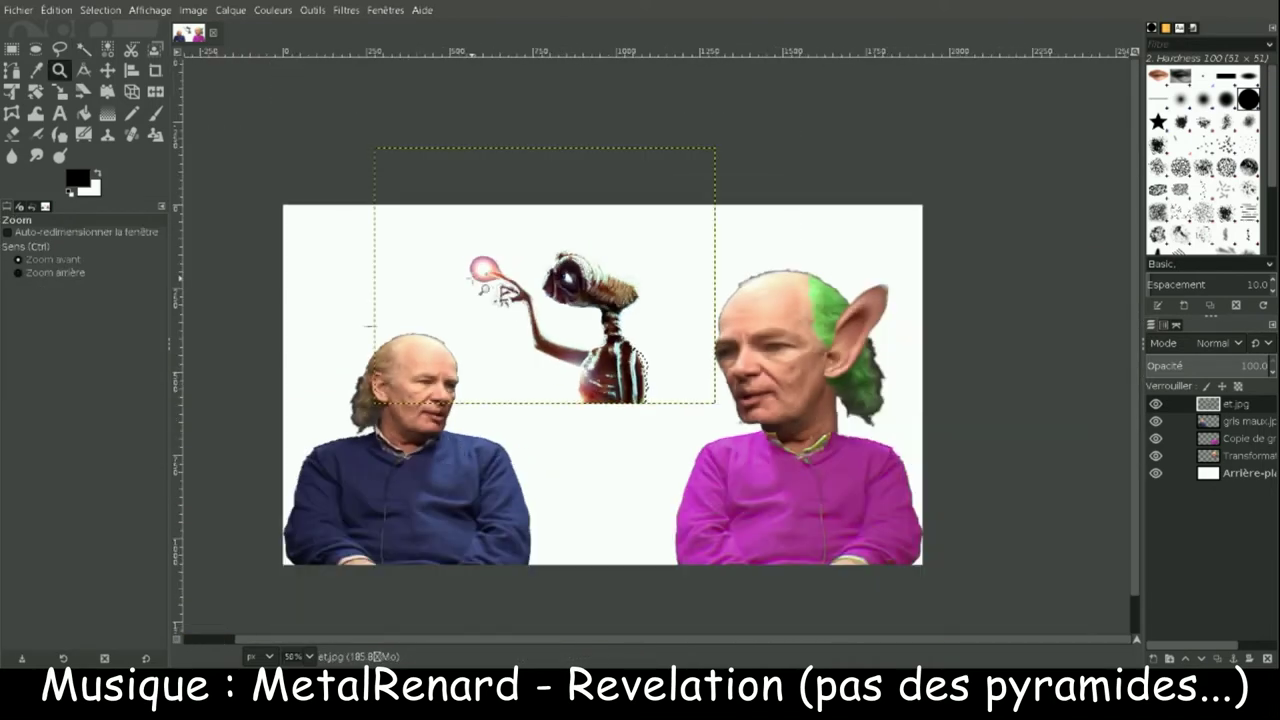
left_click(107, 70)
left_click_drag(545, 300, 583, 386)
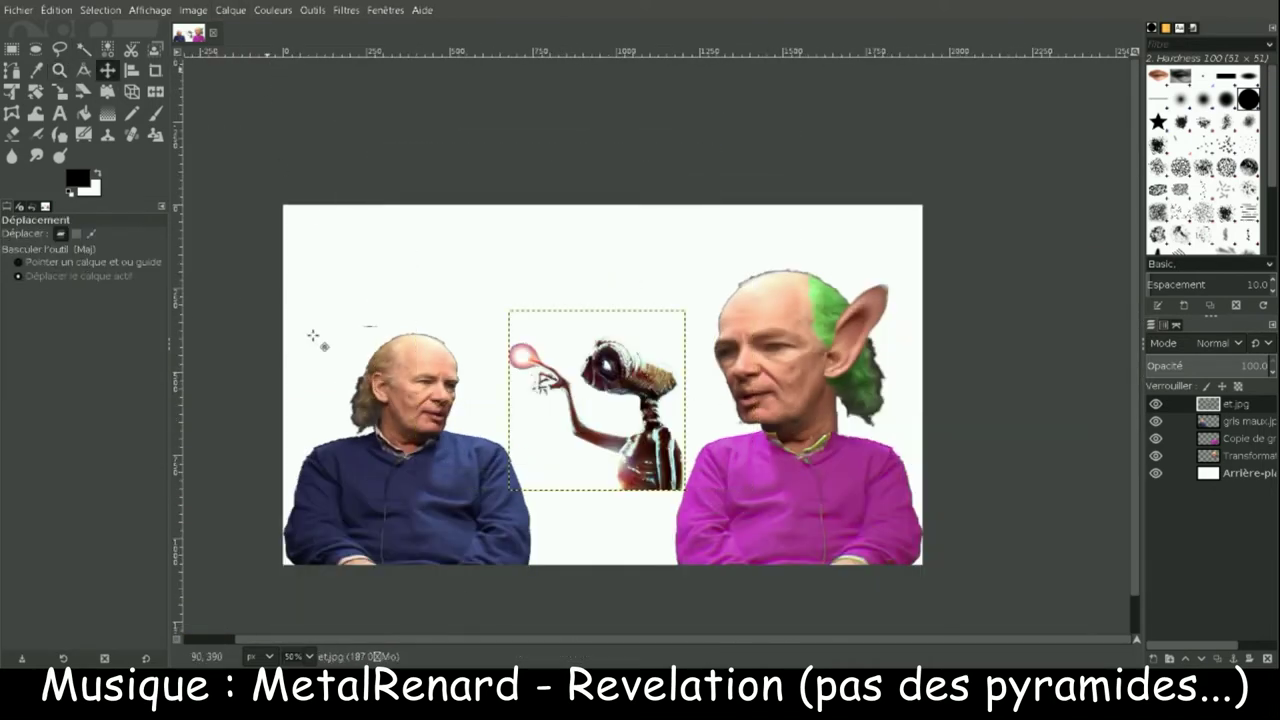
left_click(155, 91)
left_click(609, 387)
left_click(107, 70)
left_click_drag(590, 400, 639, 427)
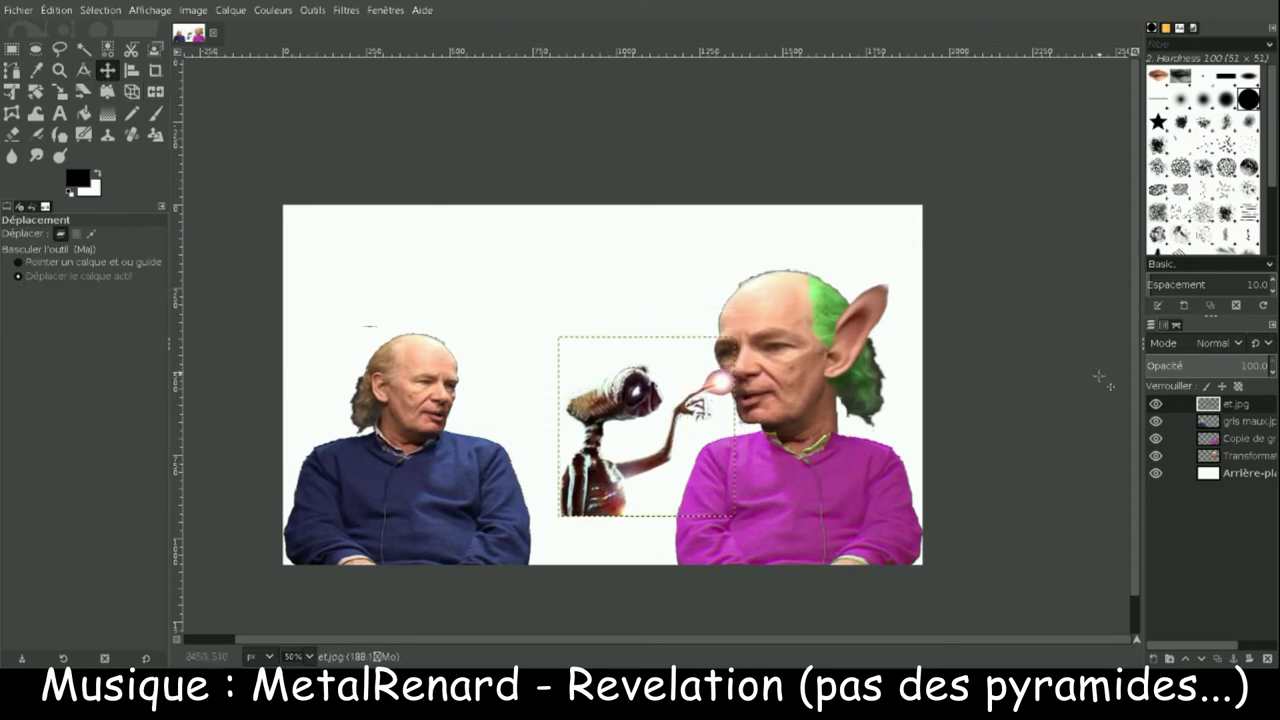
- Temporarily hide the left man and scale E.T. to 700×712 px
left_click(1240, 421)
left_click_drag(420, 450, 347, 455)
left_click(1156, 421)
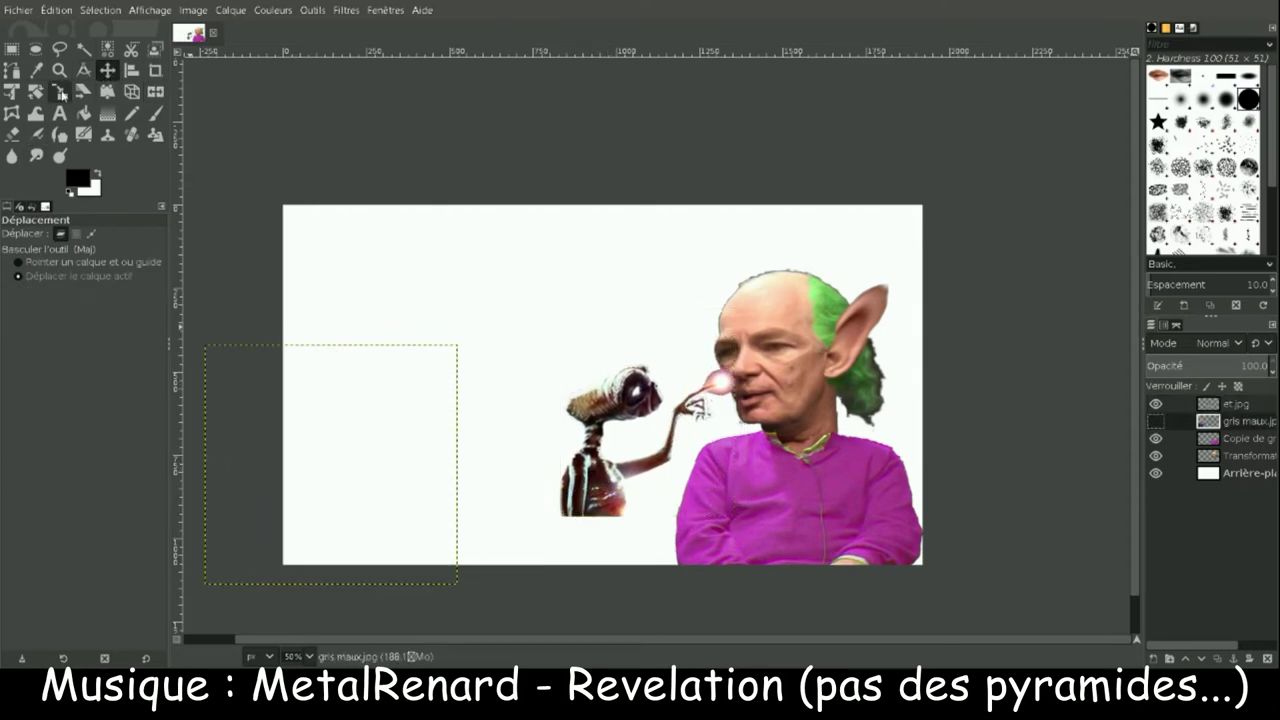
left_click(60, 92)
left_click(600, 470)
left_click_drag(557, 517, 494, 565)
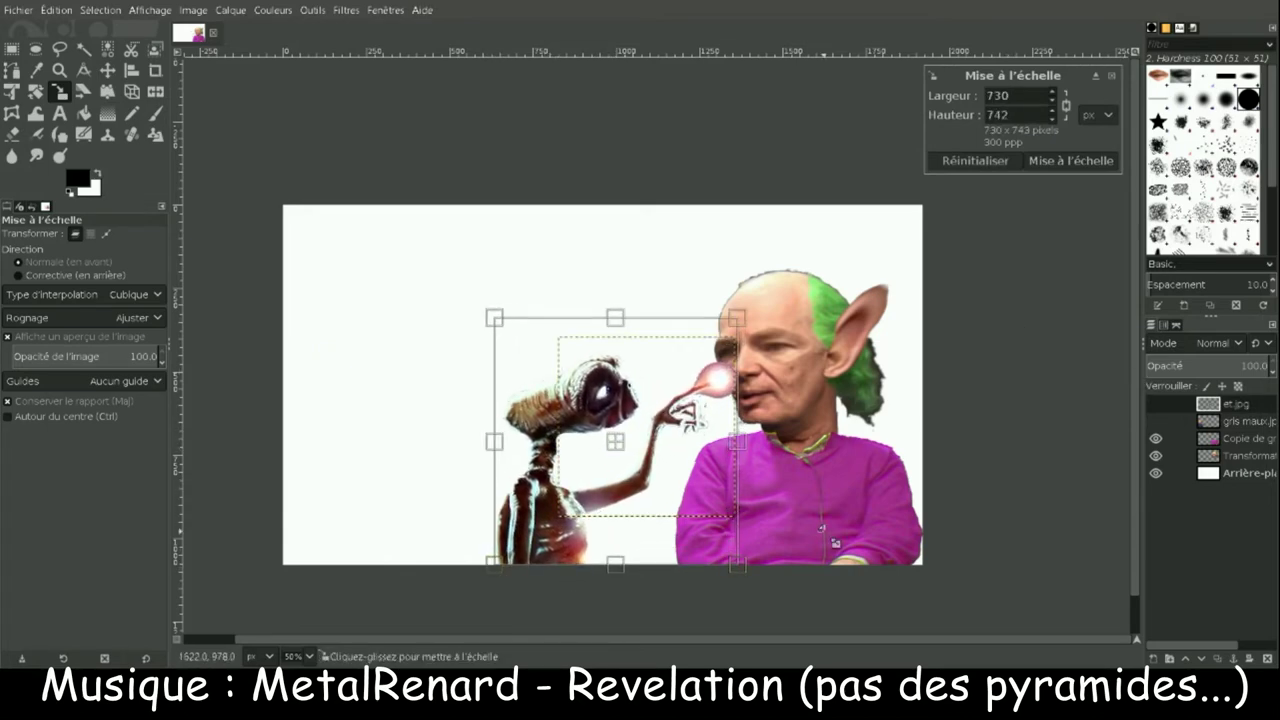
type("00")
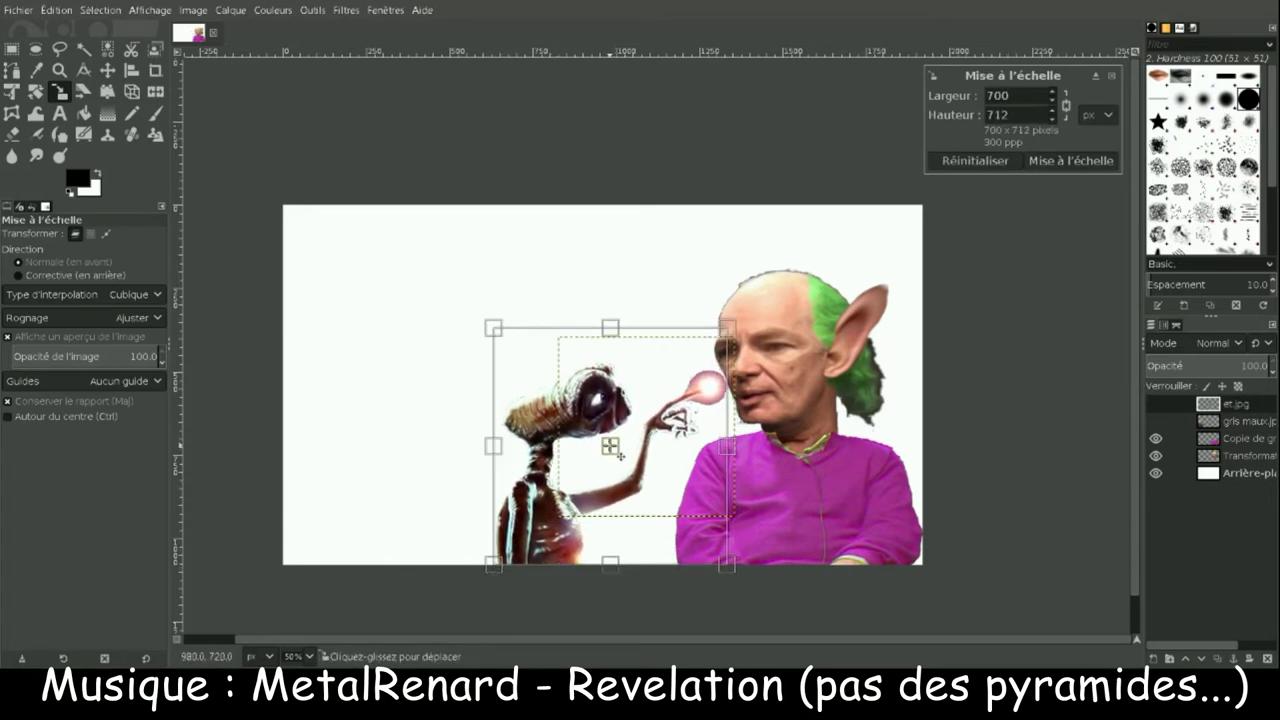
key("Return")
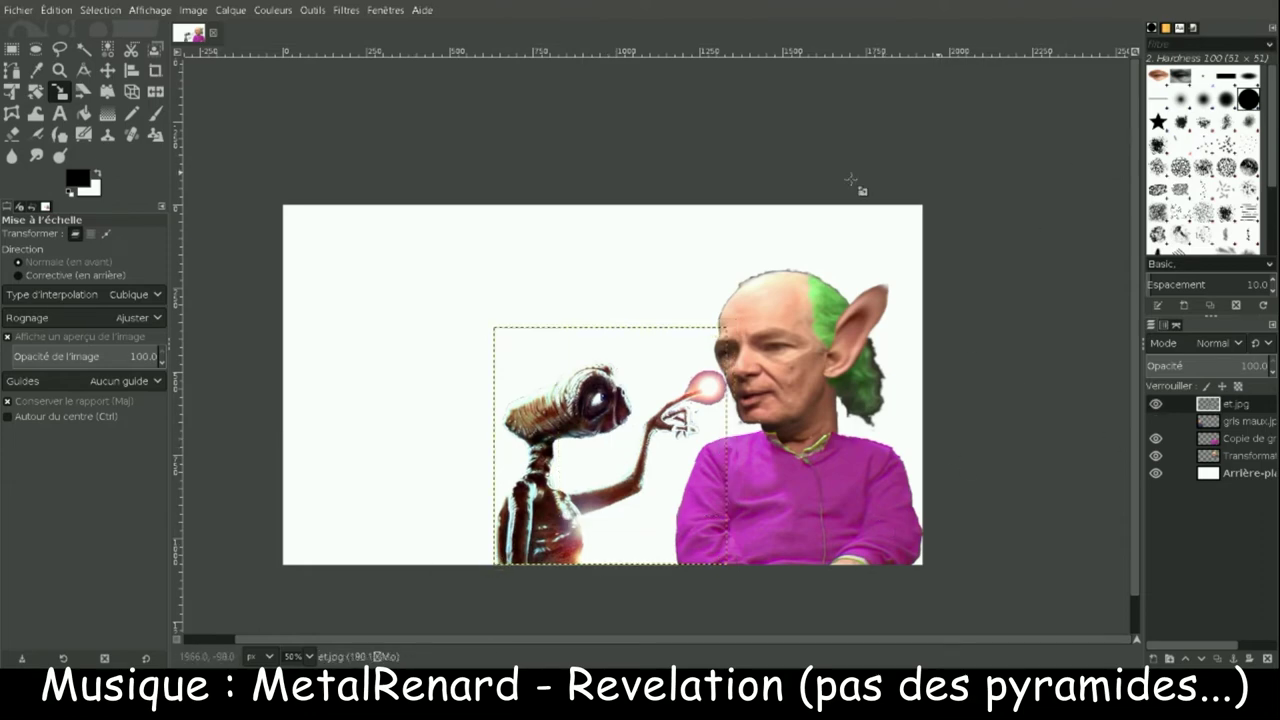
left_click(1155, 421)
key("m")
- Move the blue-sweatered man's layer to the lower left of the canvas
left_click(1232, 421)
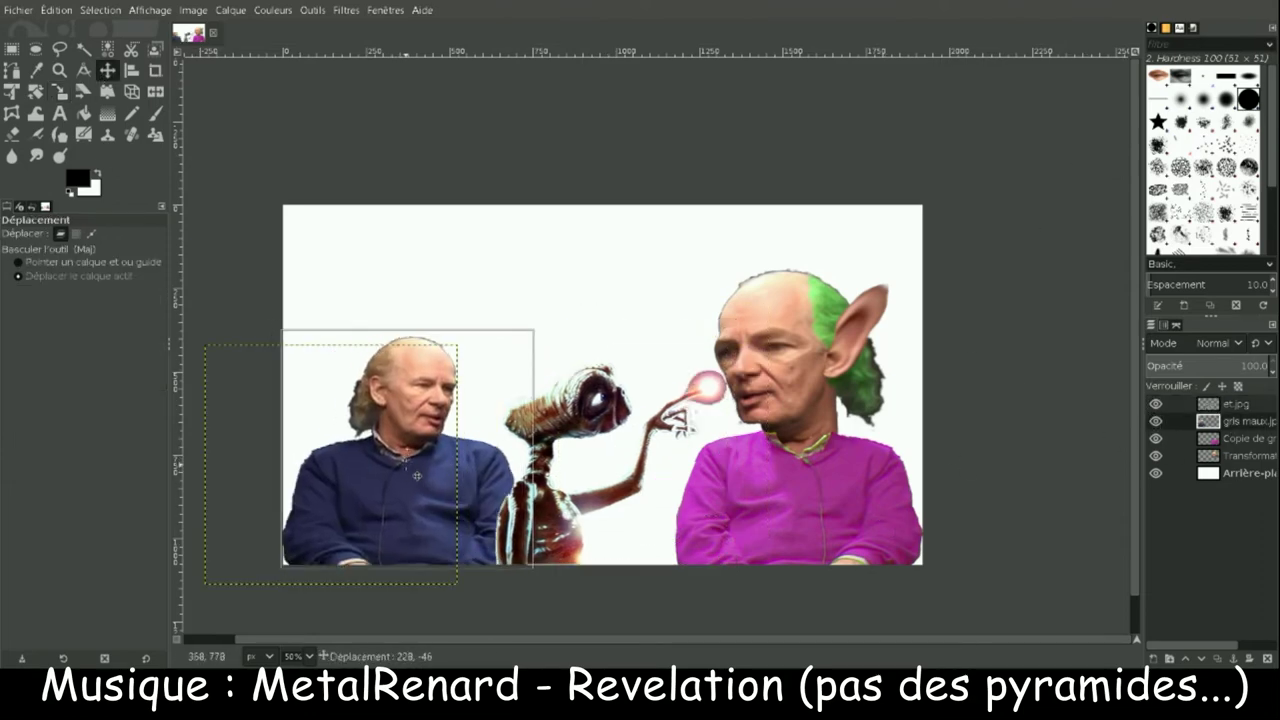
left_click_drag(380, 440, 454, 422)
left_click(12, 133)
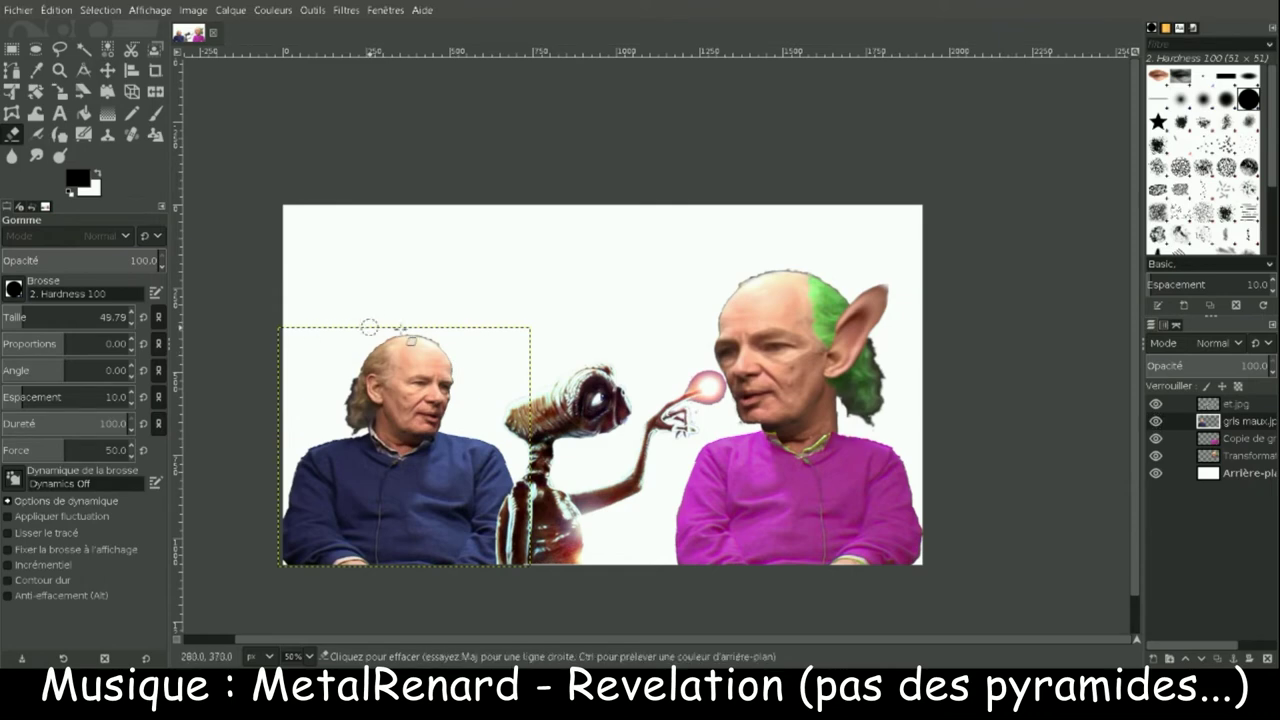
key("Page_Down")
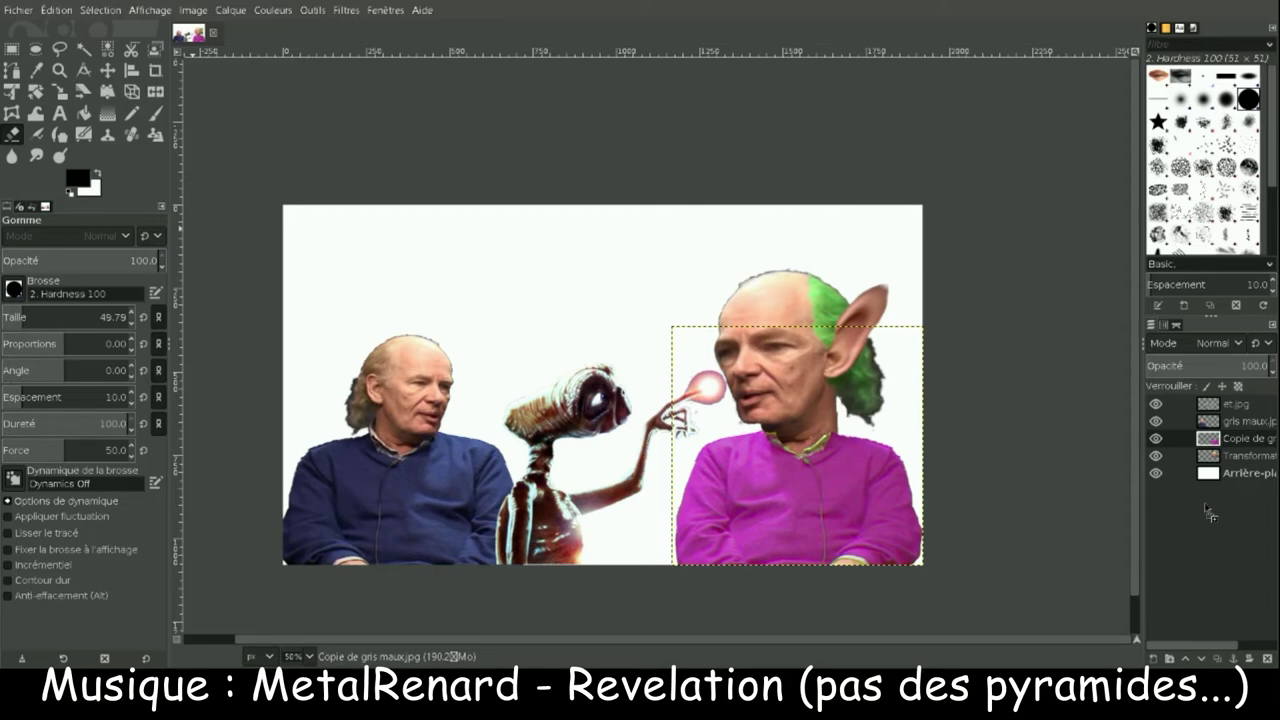
- Add pyramide.jpg above the background, scale it to 1920 wide and position it behind everyone
left_click_drag(1210, 512, 1196, 535)
left_click_drag(1156, 492, 1200, 466)
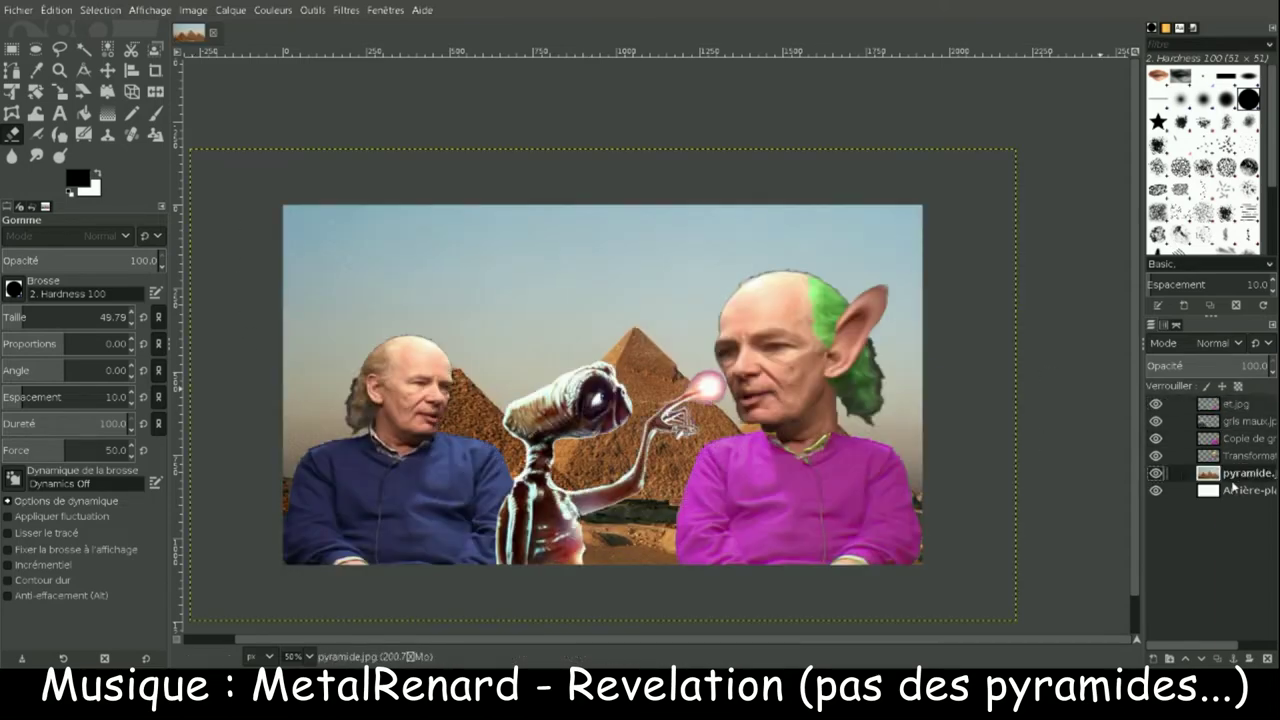
key("shift+s")
left_click(323, 183)
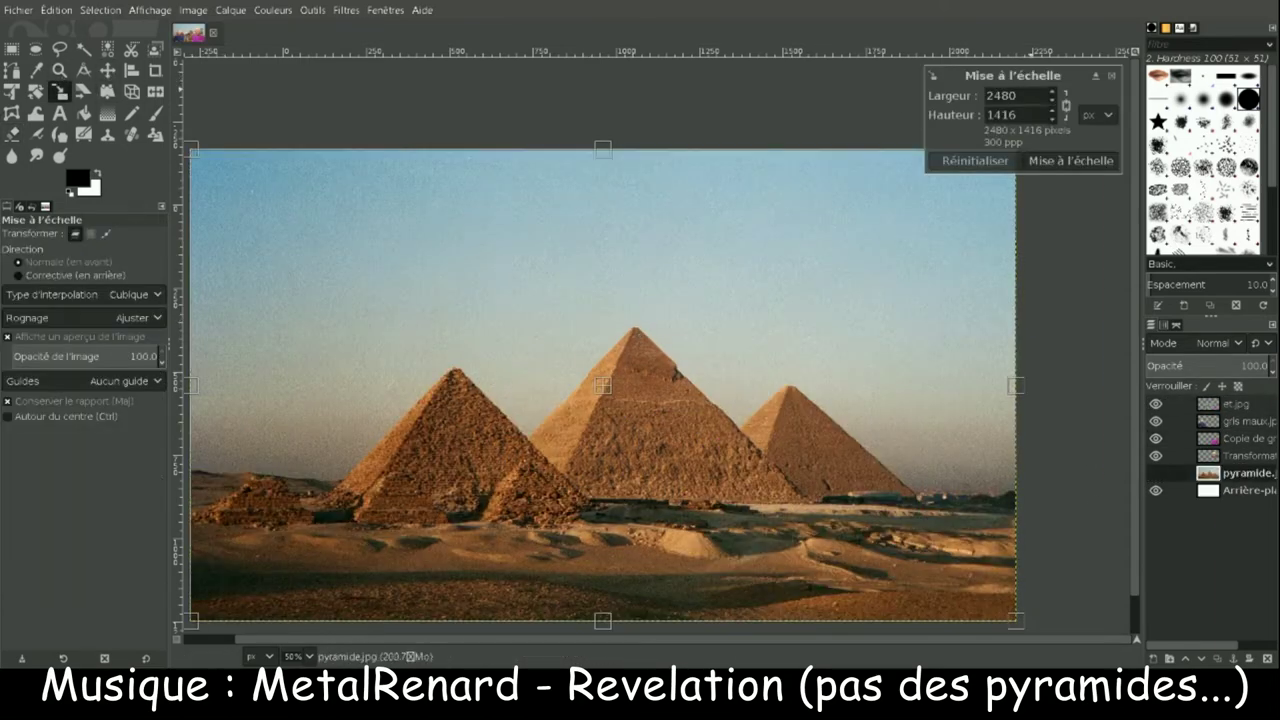
type("1920")
left_click(1064, 157)
key("m")
left_click_drag(492, 328, 587, 377)
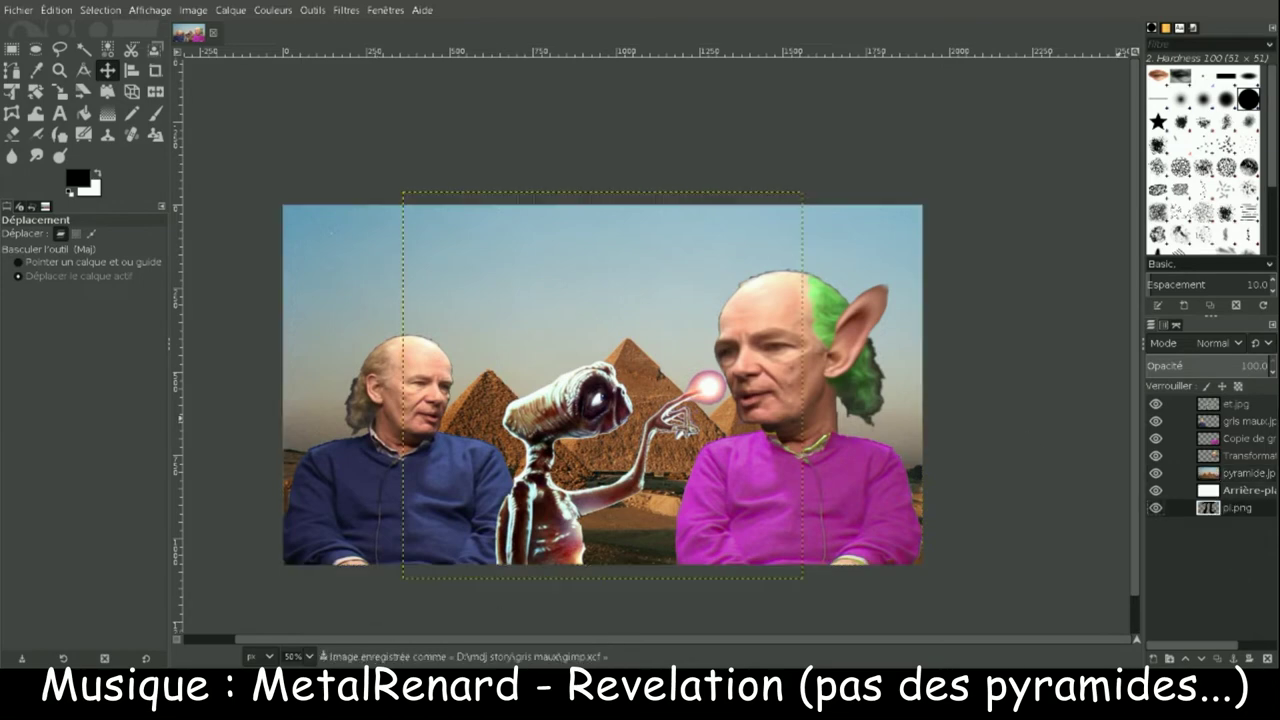
- Shrink, rotate and place the pi symbol above the pyramids, below the Transformation layer
key("shift+s")
left_click(1020, 330)
type("200")
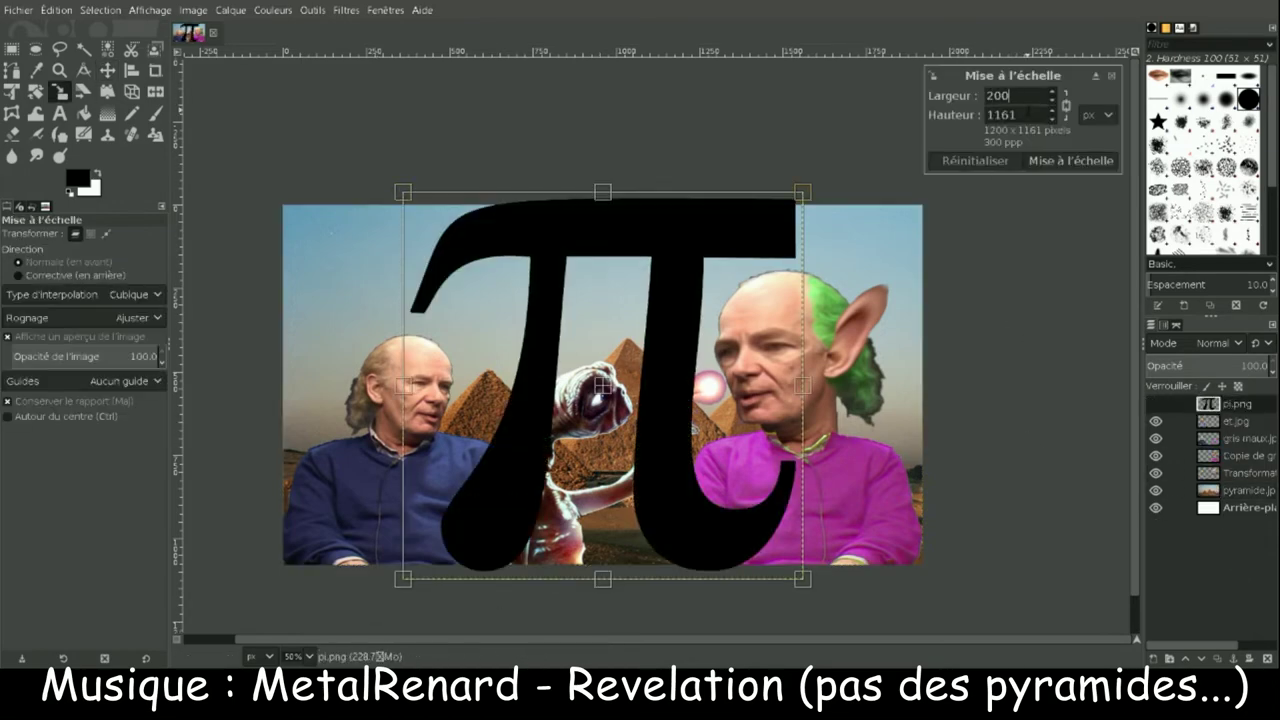
key("Return")
key("m")
left_click_drag(462, 214, 721, 319)
key("shift+r")
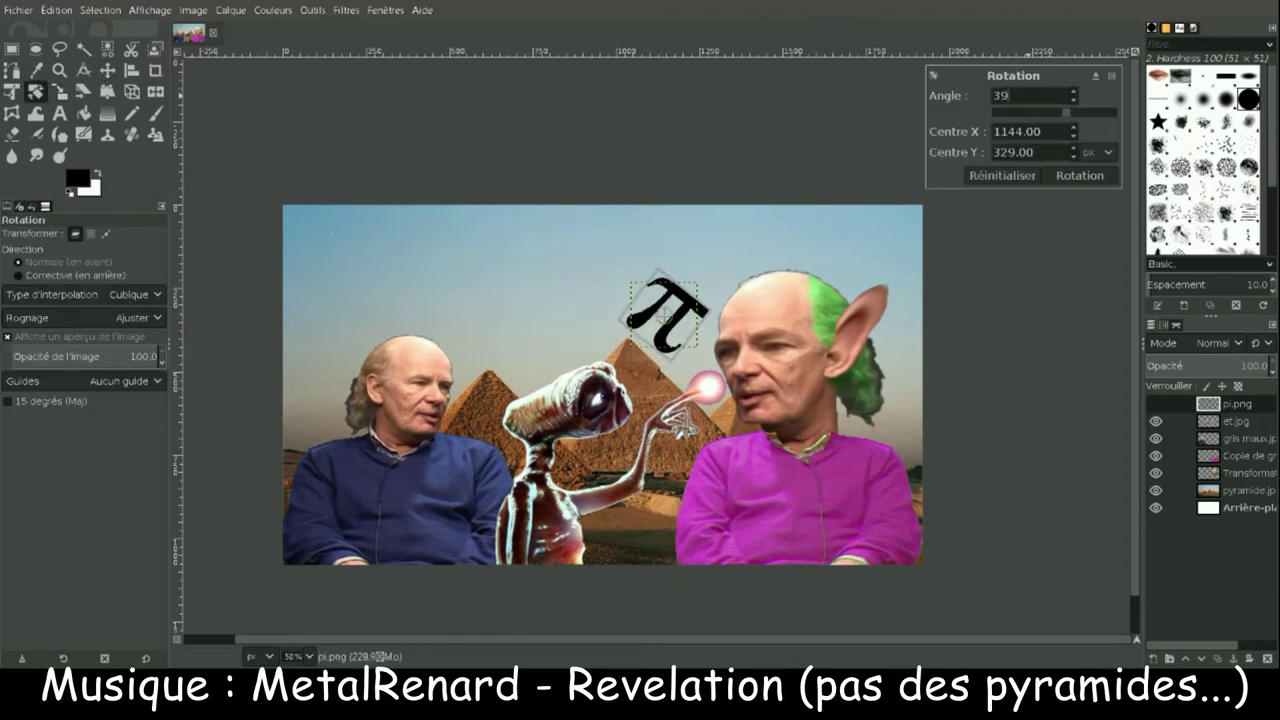
key("Return")
key("m")
left_click_drag(665, 312, 677, 330)
left_click_drag(1237, 404, 1237, 487)
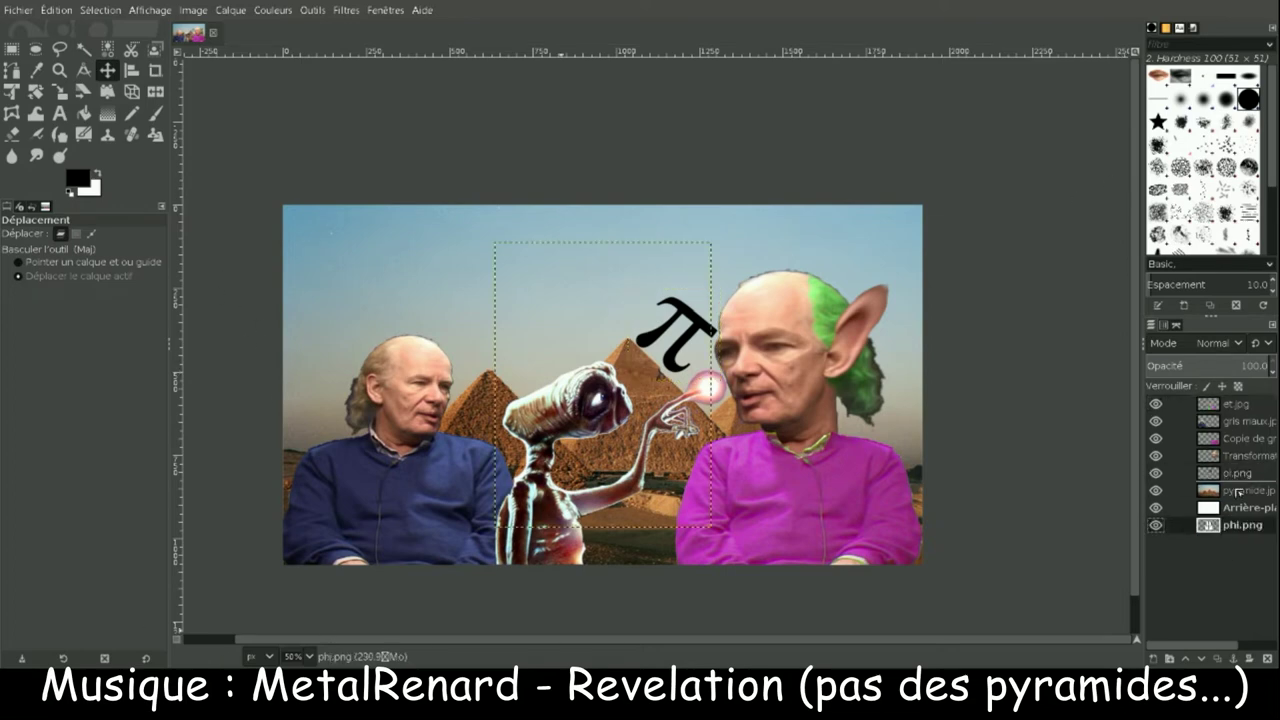
- Delete phi's white background and rotate phi by −39°
key("u")
left_click(557, 363)
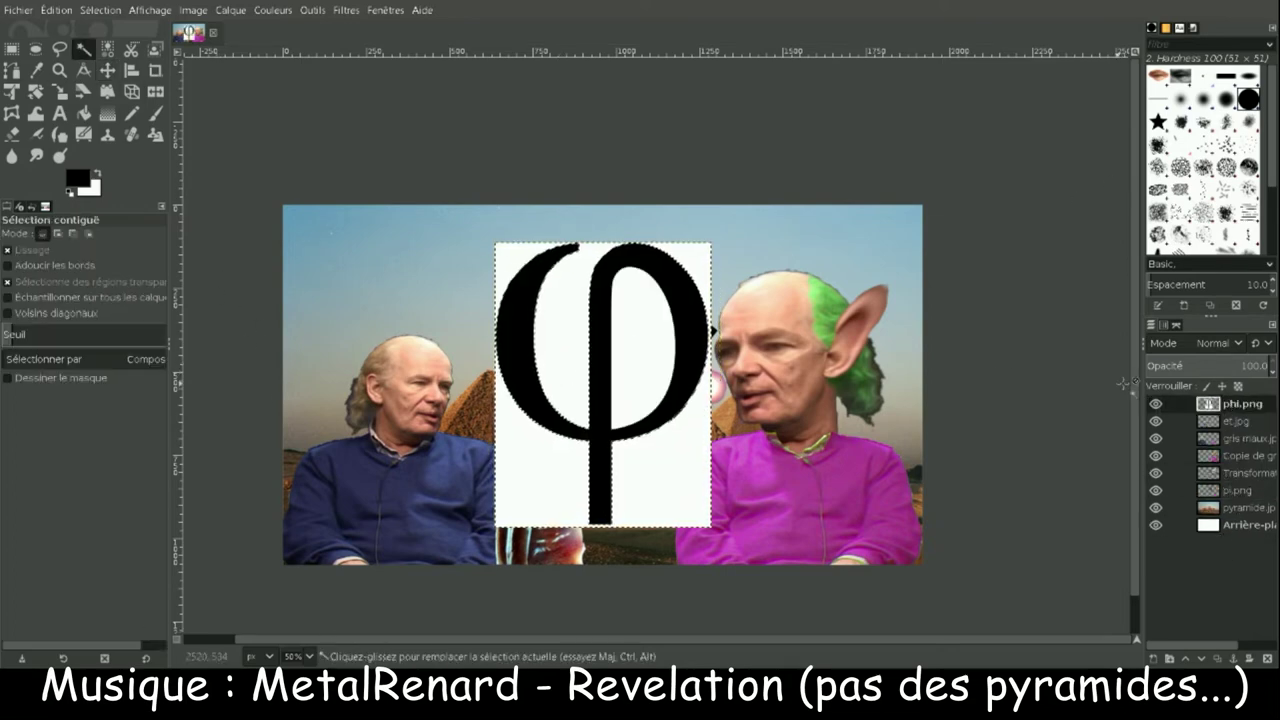
key("Delete")
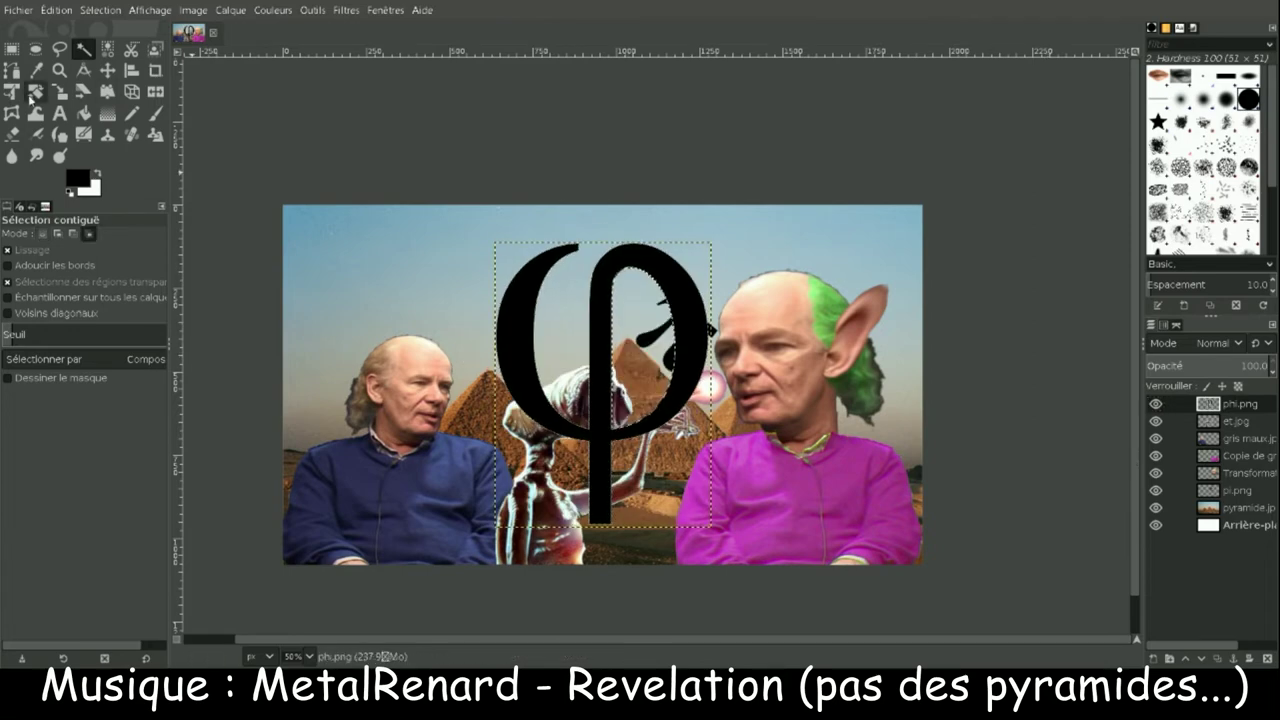
left_click(35, 91)
left_click(920, 99)
type("-39")
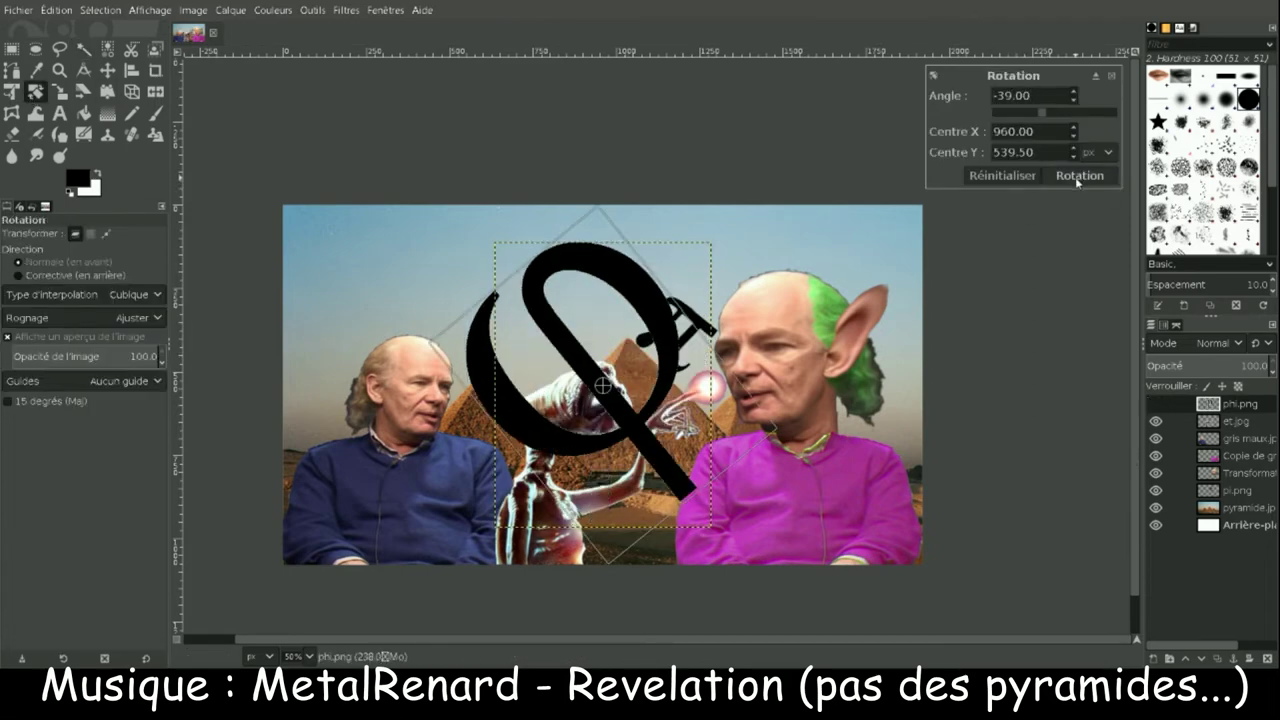
left_click(1077, 174)
- Shrink phi, place it beside pi below the Transformation layer, and save as gimp.xcf
key("shift+s")
key("Return")
mouse_move(711, 527)
left_mouse_down()
mouse_move(455, 263)
mouse_move(588, 348)
mouse_move(629, 332)
left_mouse_up()
key("m")
left_click_drag(1237, 403, 1237, 481)
left_click(1237, 490)
mouse_move(706, 324)
left_mouse_down()
mouse_move(696, 338)
mouse_move(711, 328)
left_mouse_up()
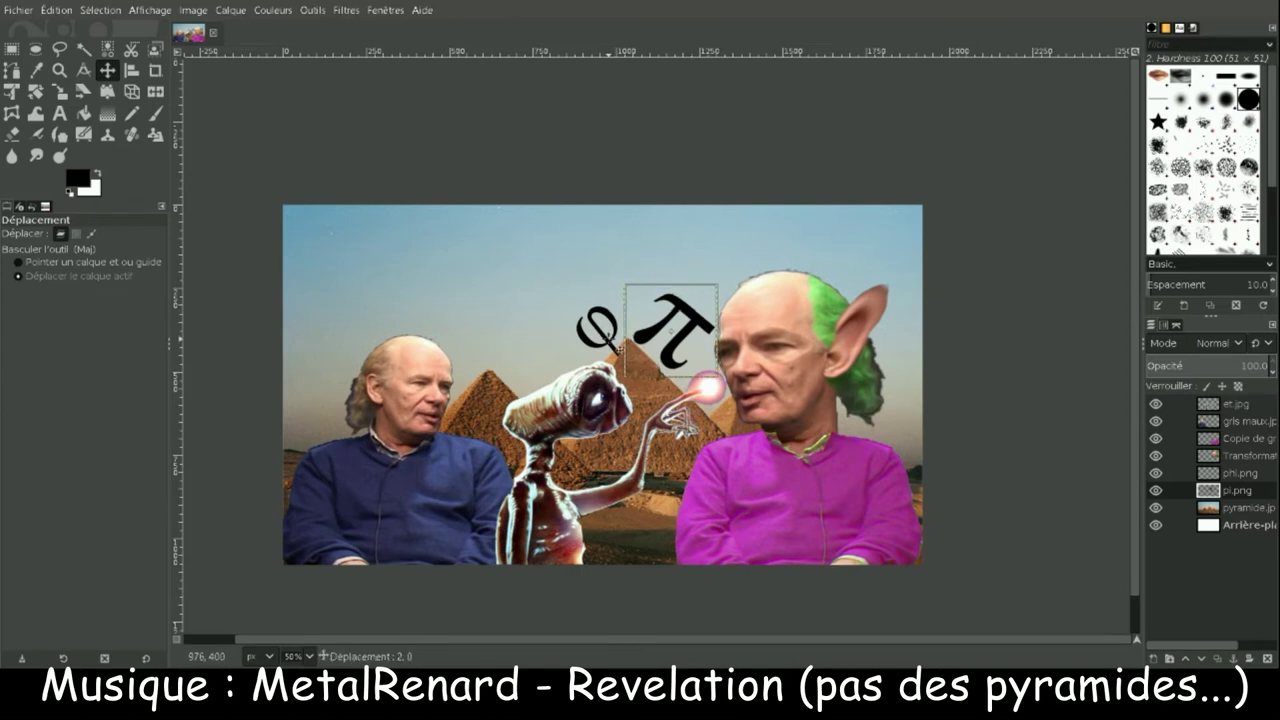
left_click(618, 341, "shift")
key("ctrl+s")
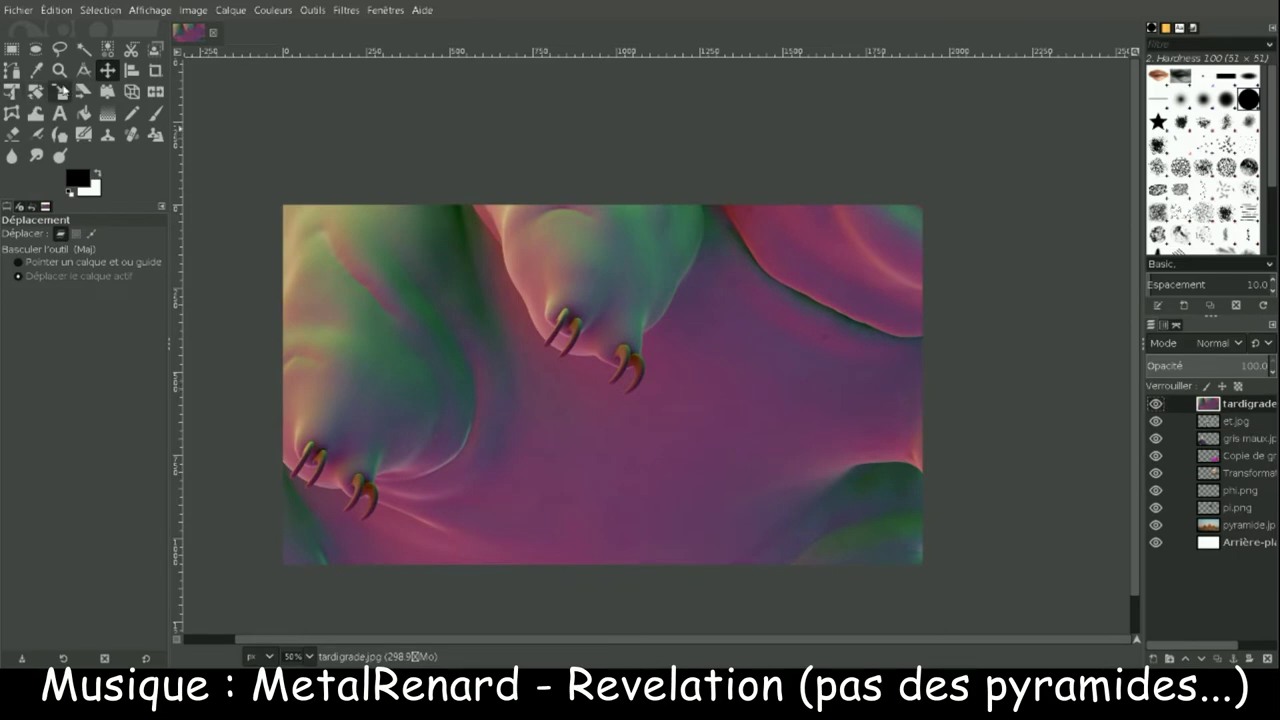
- Shrink the tardigrade layer with the Scale tool and reposition it on the canvas
left_click(61, 91)
left_click(700, 400)
mouse_move(1050, 444)
left_mouse_down()
mouse_move(587, 423)
mouse_move(478, 336)
mouse_move(572, 389)
left_mouse_up()
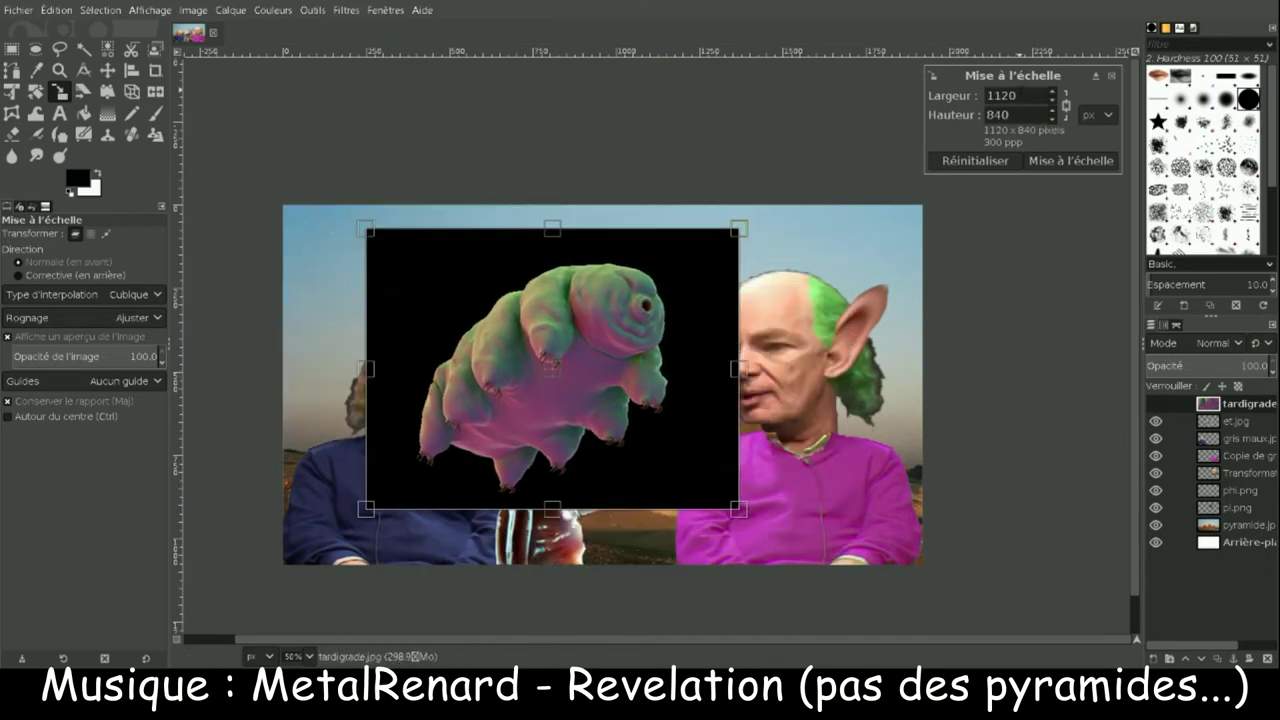
left_click_drag(737, 514, 698, 478)
left_click(1070, 160)
- Delete the tardigrade's black background by colour selection and move it up and left
key("u")
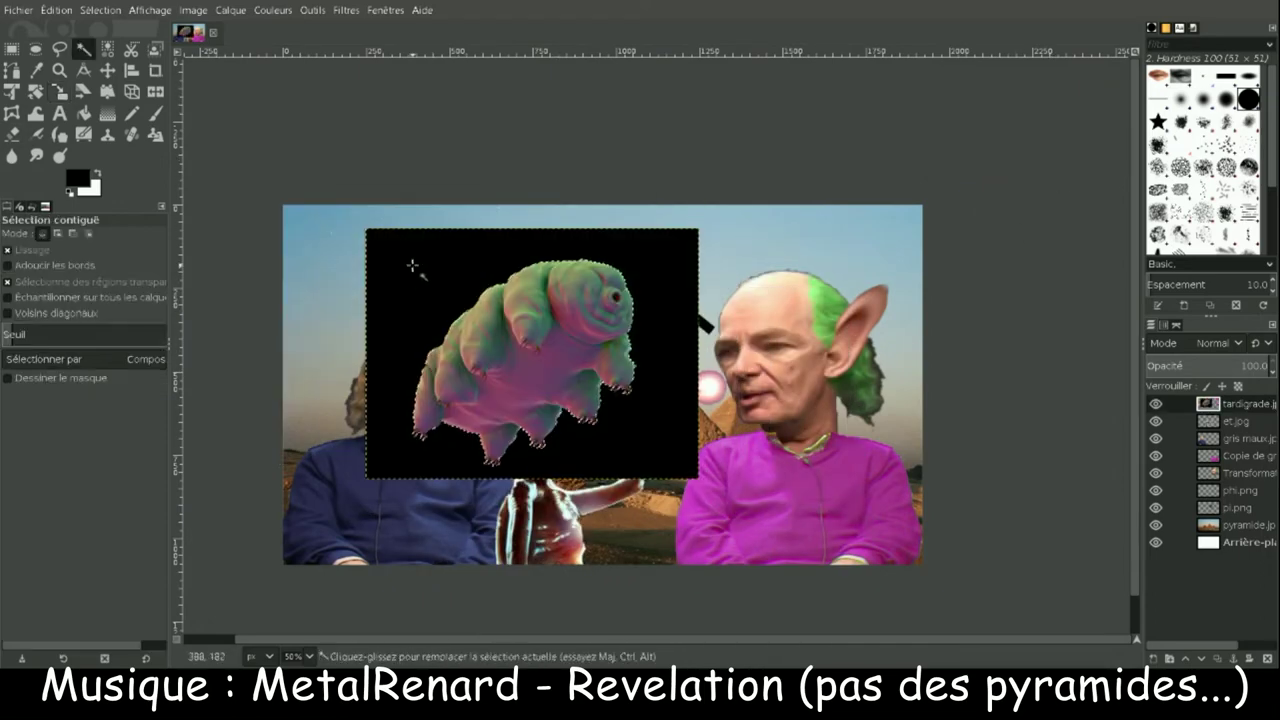
left_click(414, 263)
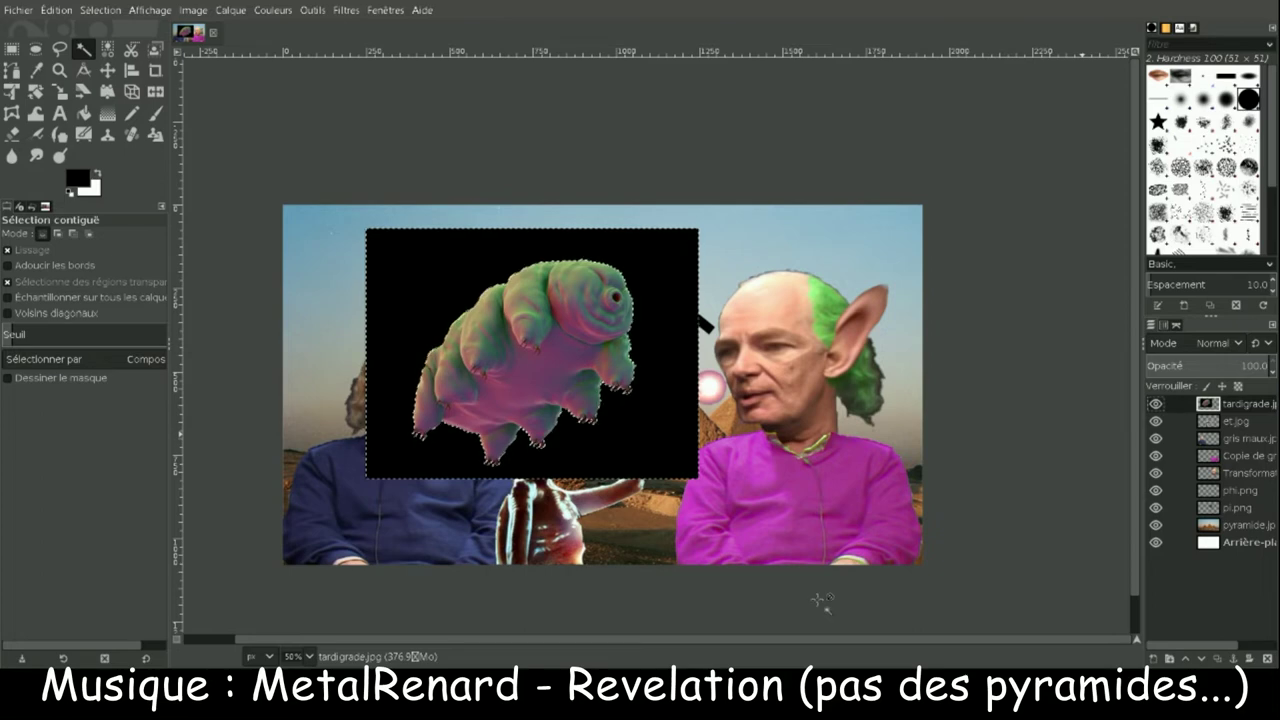
key("Delete")
key("m")
left_click_drag(526, 389, 416, 337)
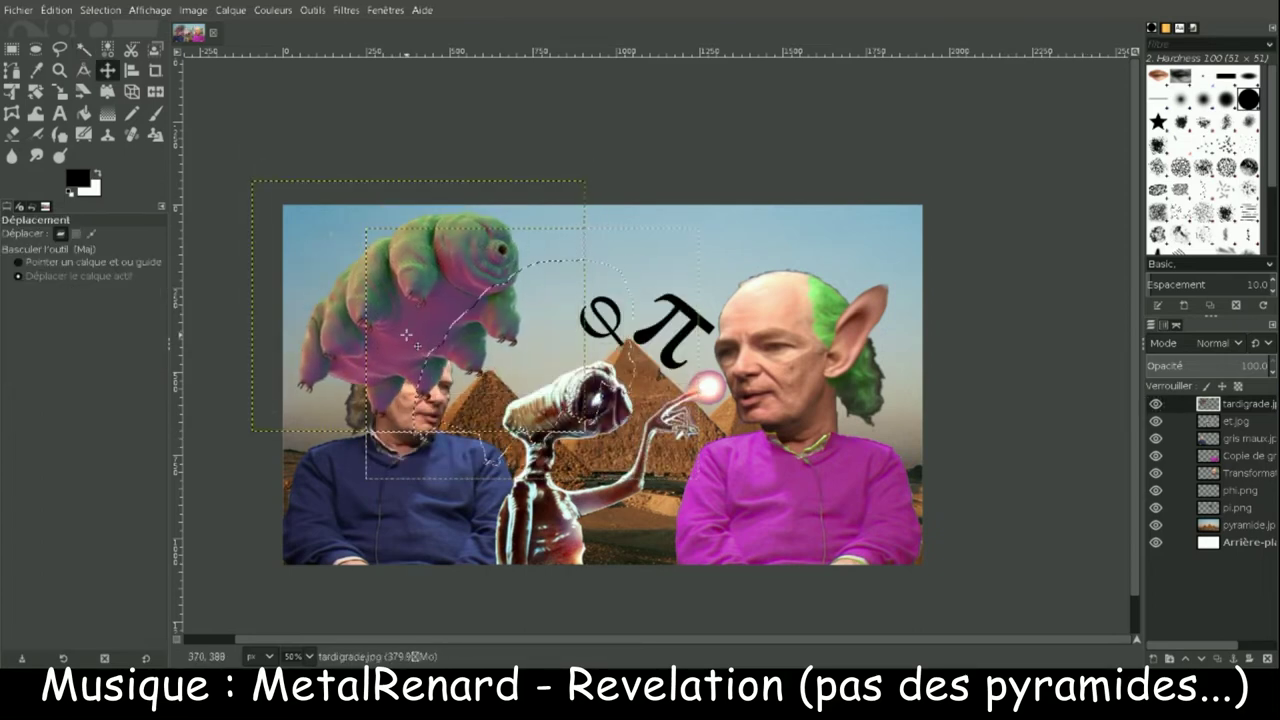
- Flip the tardigrade horizontally and place it behind the pink-shirted man's head
key("shift+f")
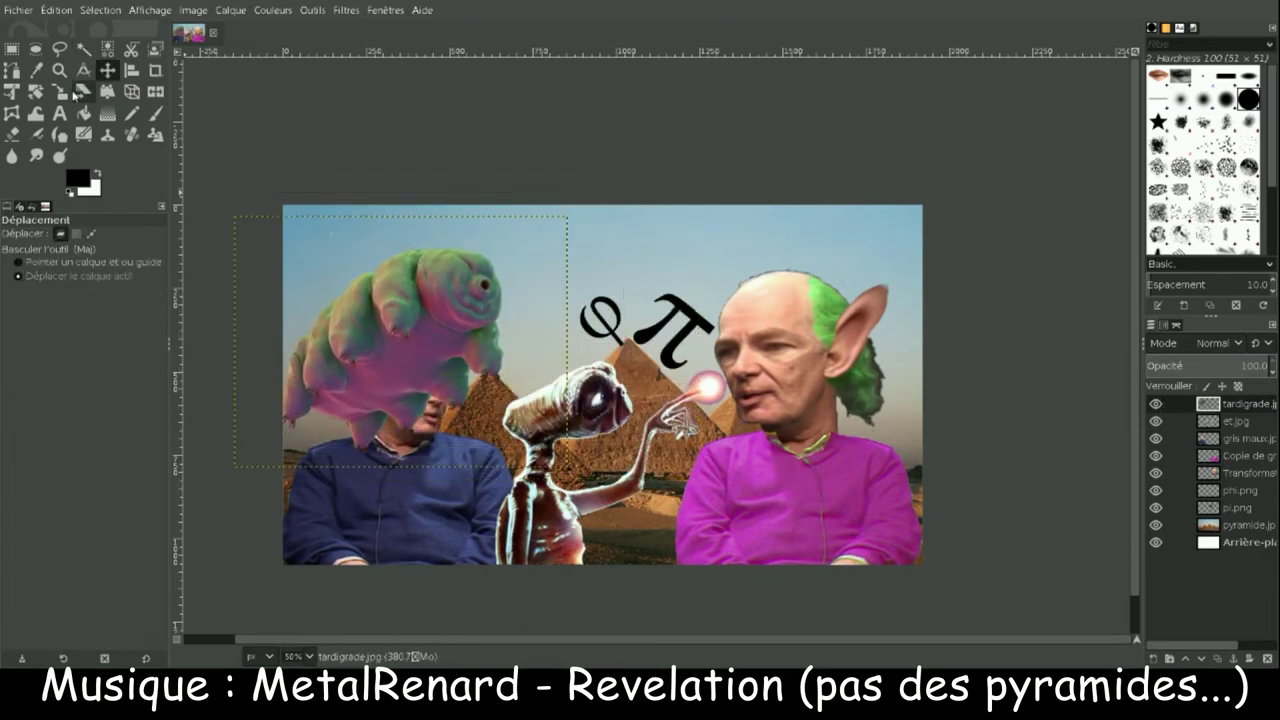
left_click(416, 338)
key("m")
left_click_drag(416, 338, 856, 334)
left_click_drag(1251, 460, 1240, 515)
- Enlarge the tardigrade behind the pink-shirted man and adjust its position
key("shift+s")
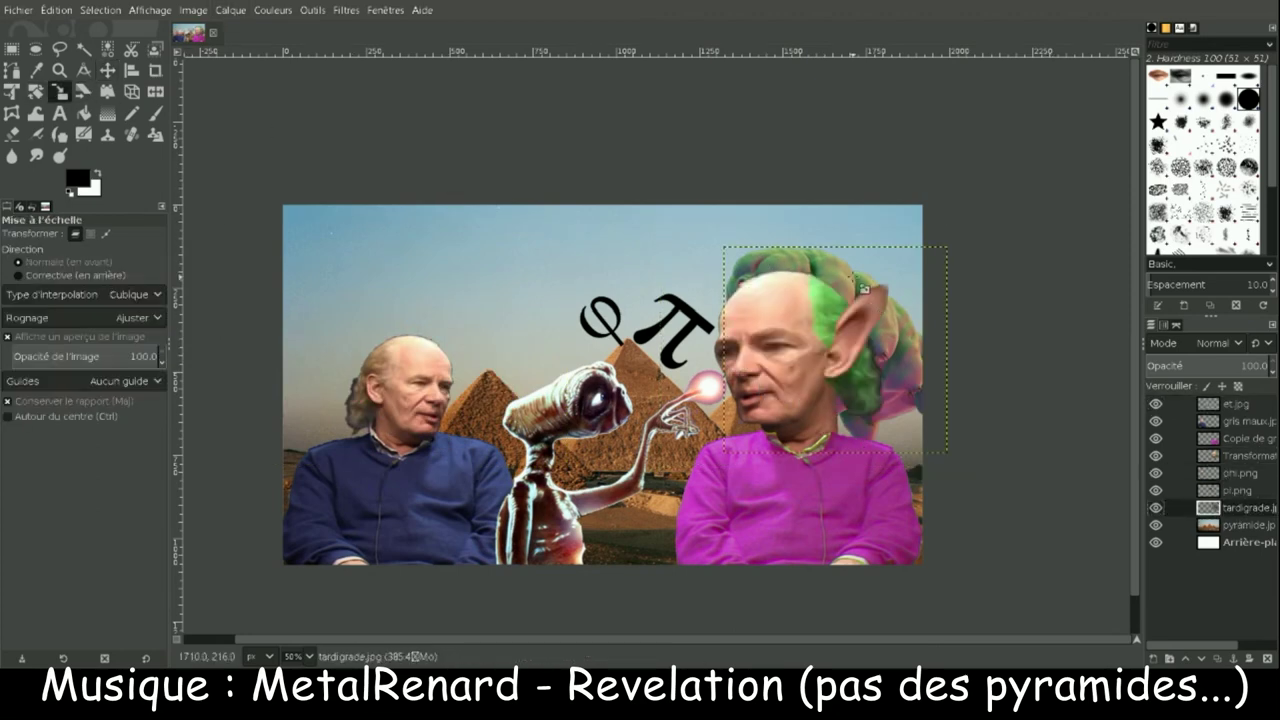
left_click(822, 338)
left_click_drag(820, 338, 994, 298)
key("Return")
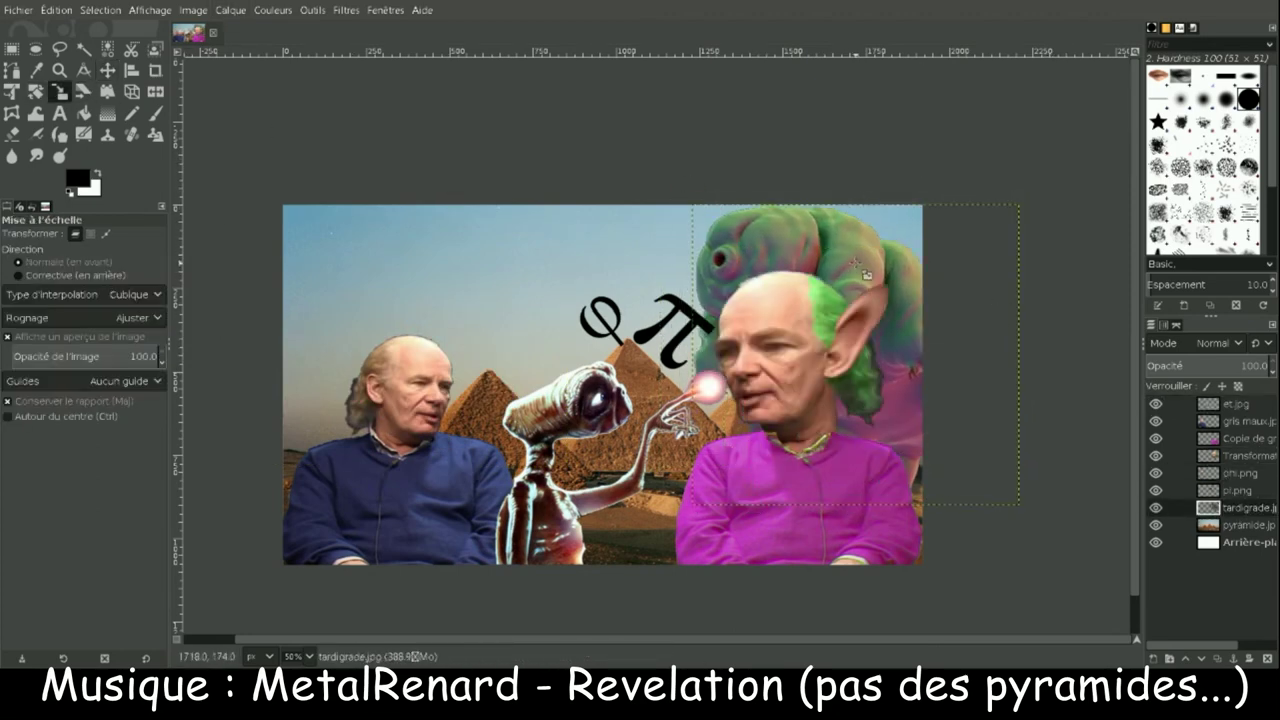
left_click(107, 70)
left_click_drag(882, 281, 858, 318)
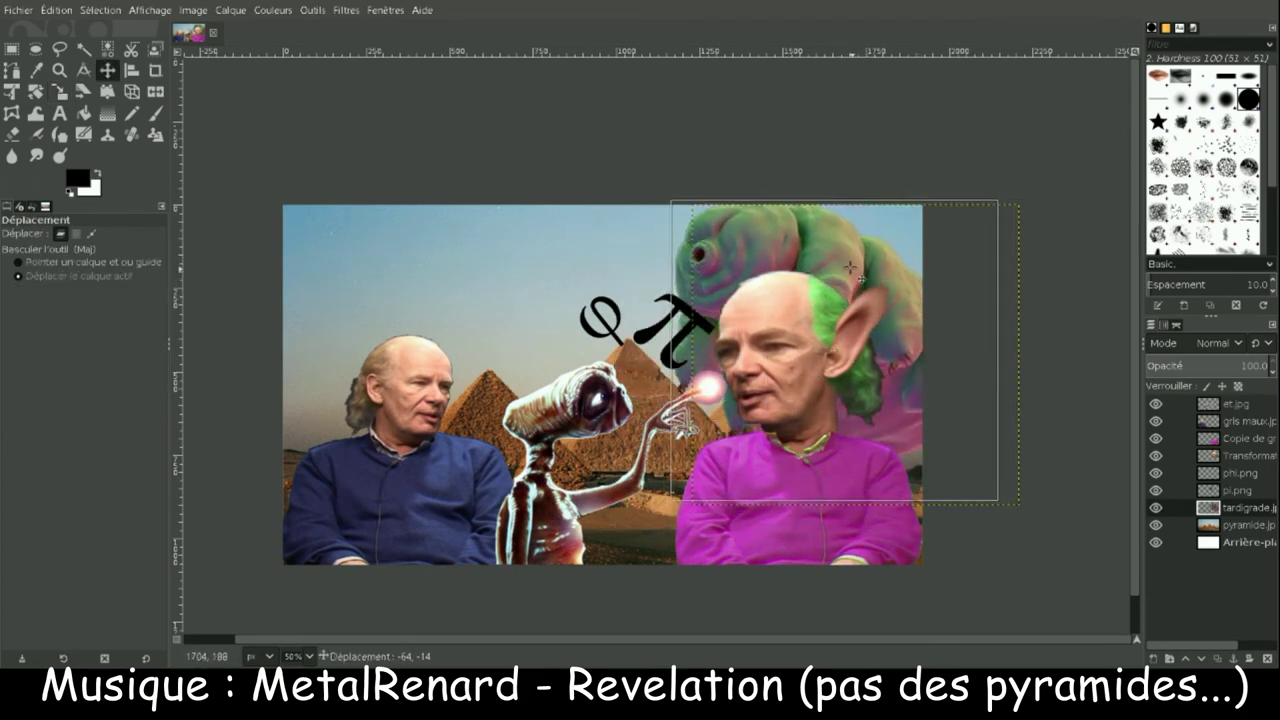
left_click_drag(858, 318, 857, 281)
- Shrink the tardigrade slightly, tilt it about 20 degrees, and tuck it behind the man
key("shift+s")
left_click_drag(992, 500, 965, 476)
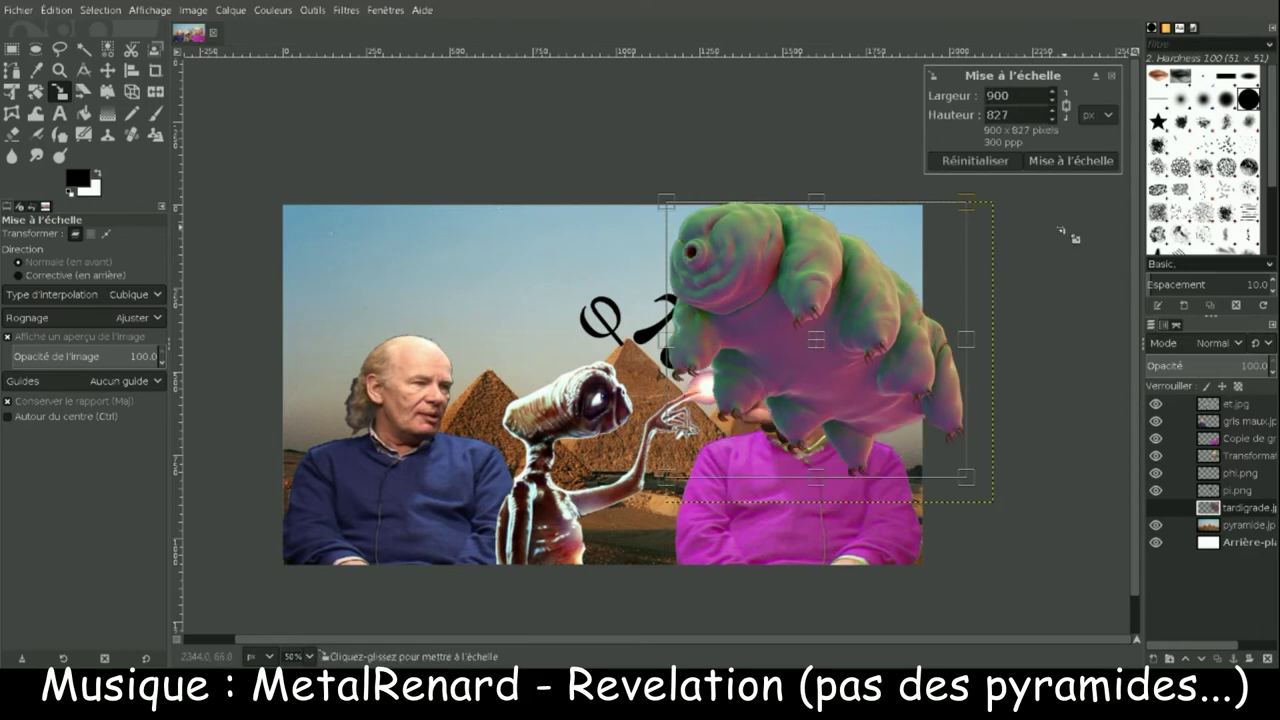
key("Return")
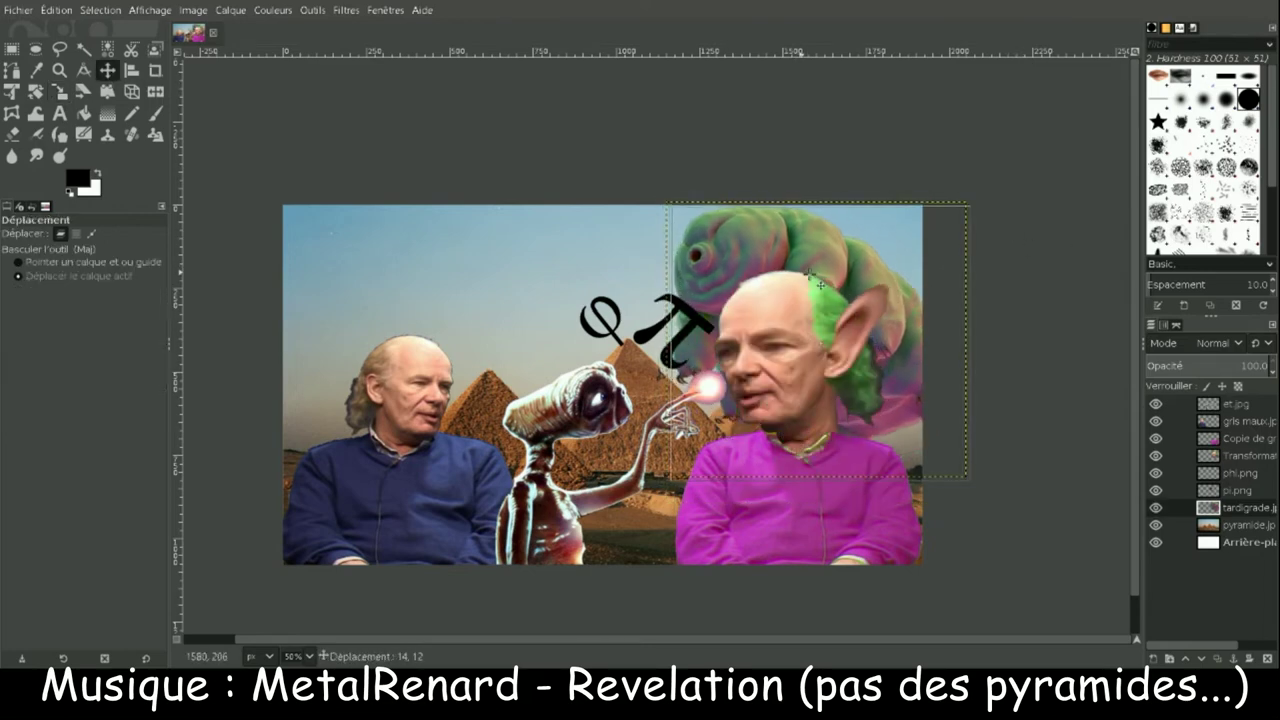
key("shift+r")
left_click_drag(944, 412, 913, 452)
key("Return")
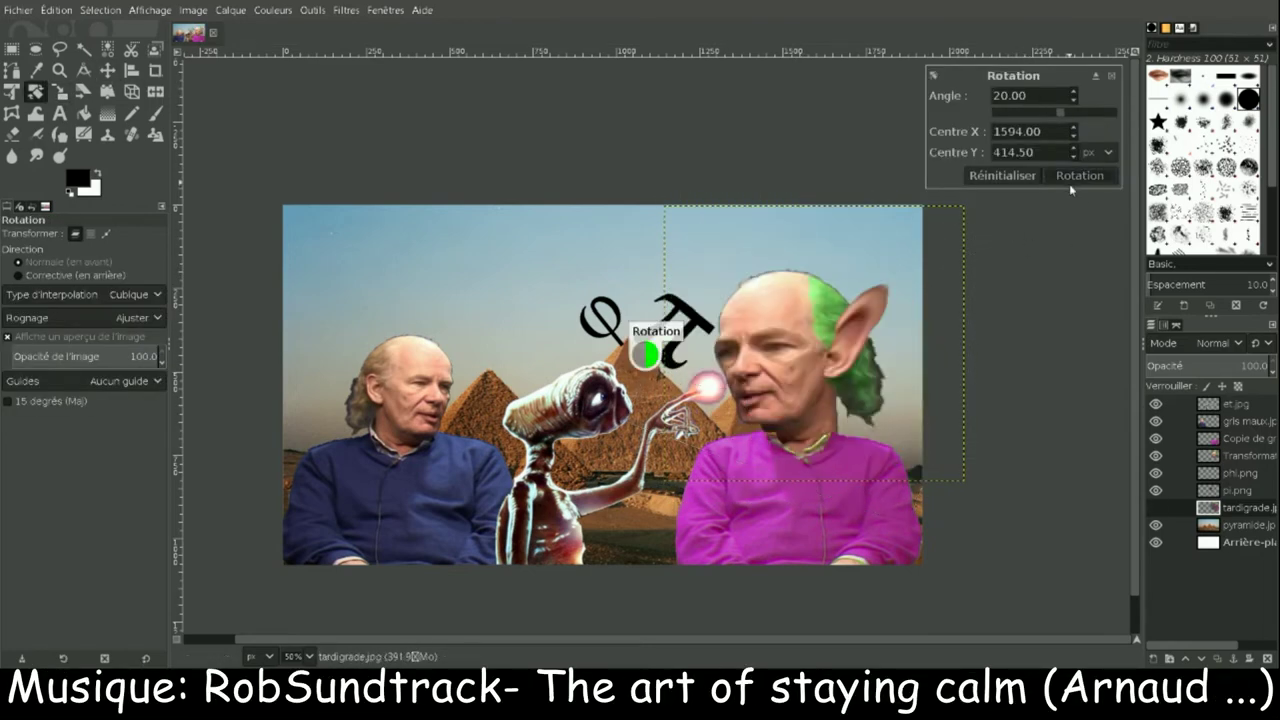
key("m")
left_click_drag(849, 233, 826, 280)
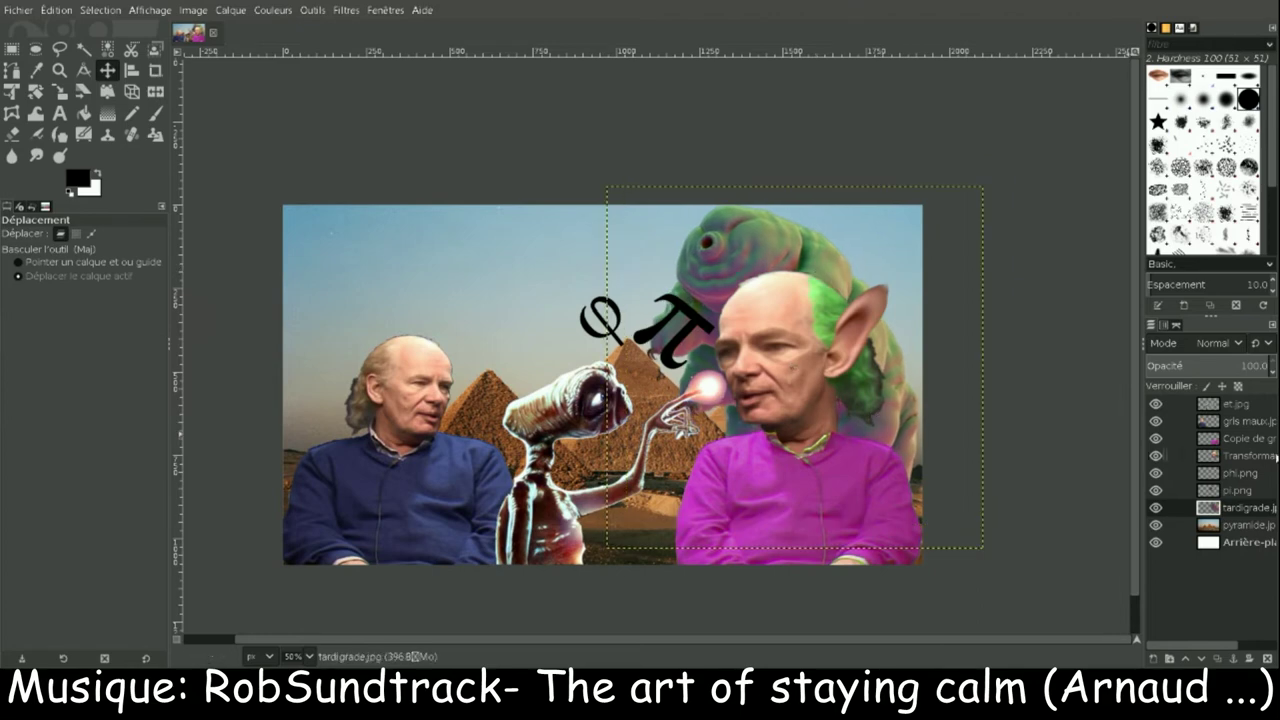
- Resize the pink-shirted man's layer and nudge it slightly right
key("Page_Up")
key("Page_Up")
key("Page_Up")
key("Page_Up")
key("Page_Down")
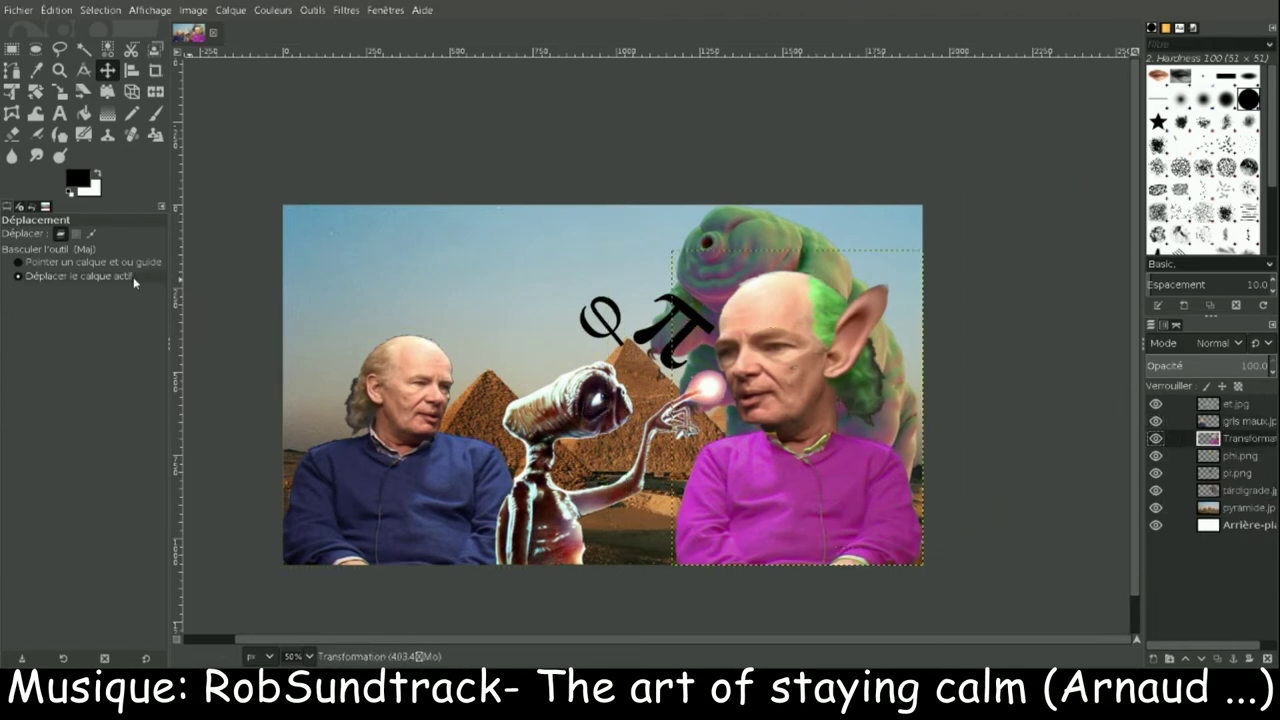
key("shift+s")
left_click(1088, 196)
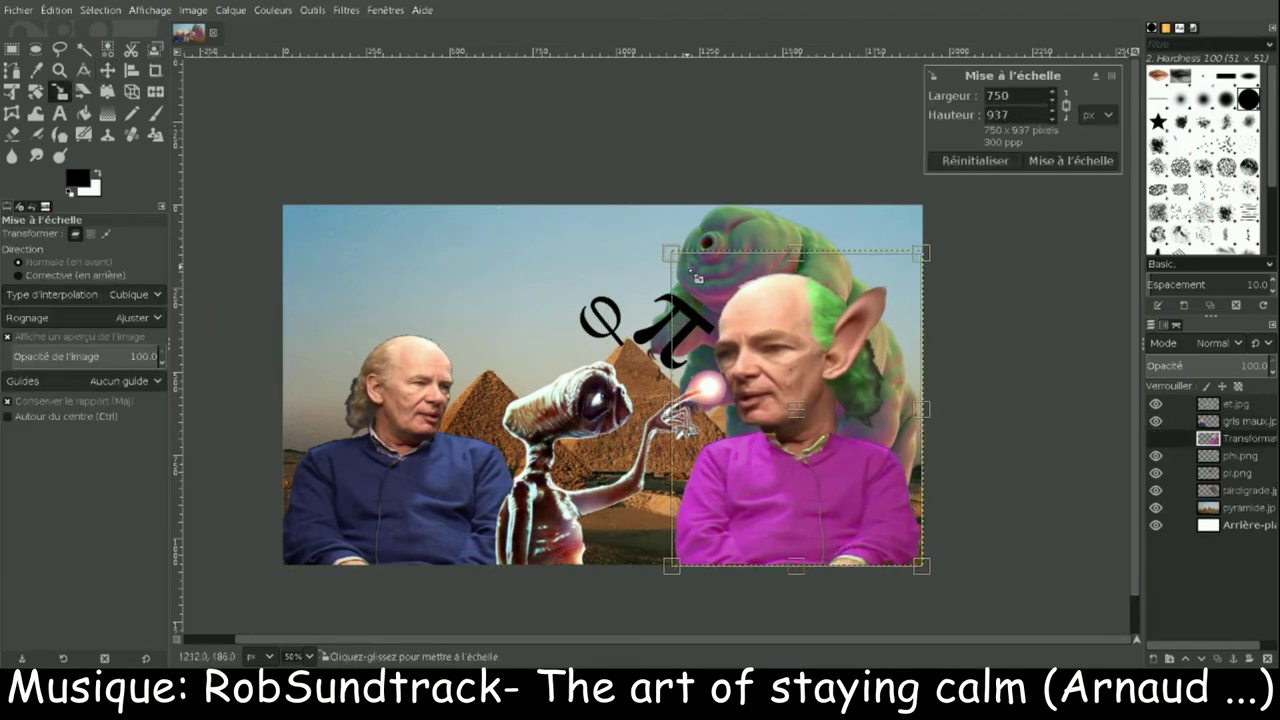
left_click(1070, 160)
left_click(295, 350)
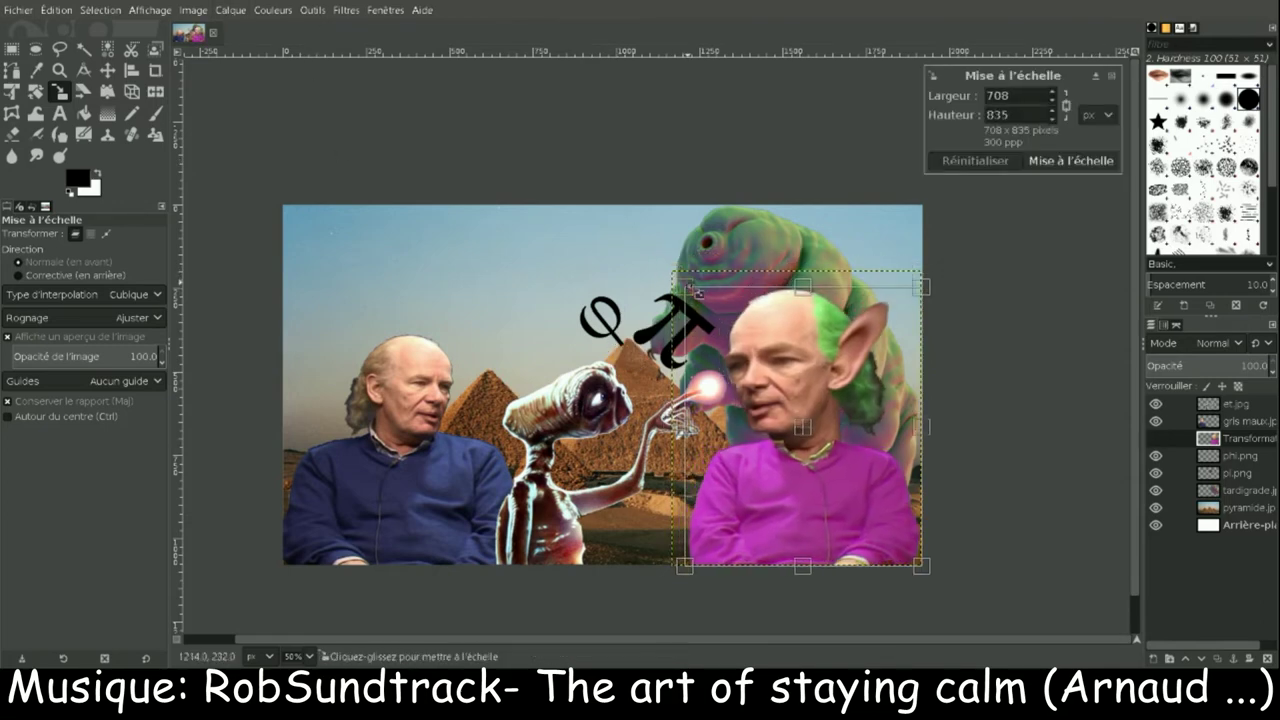
left_click_drag(672, 270, 690, 290)
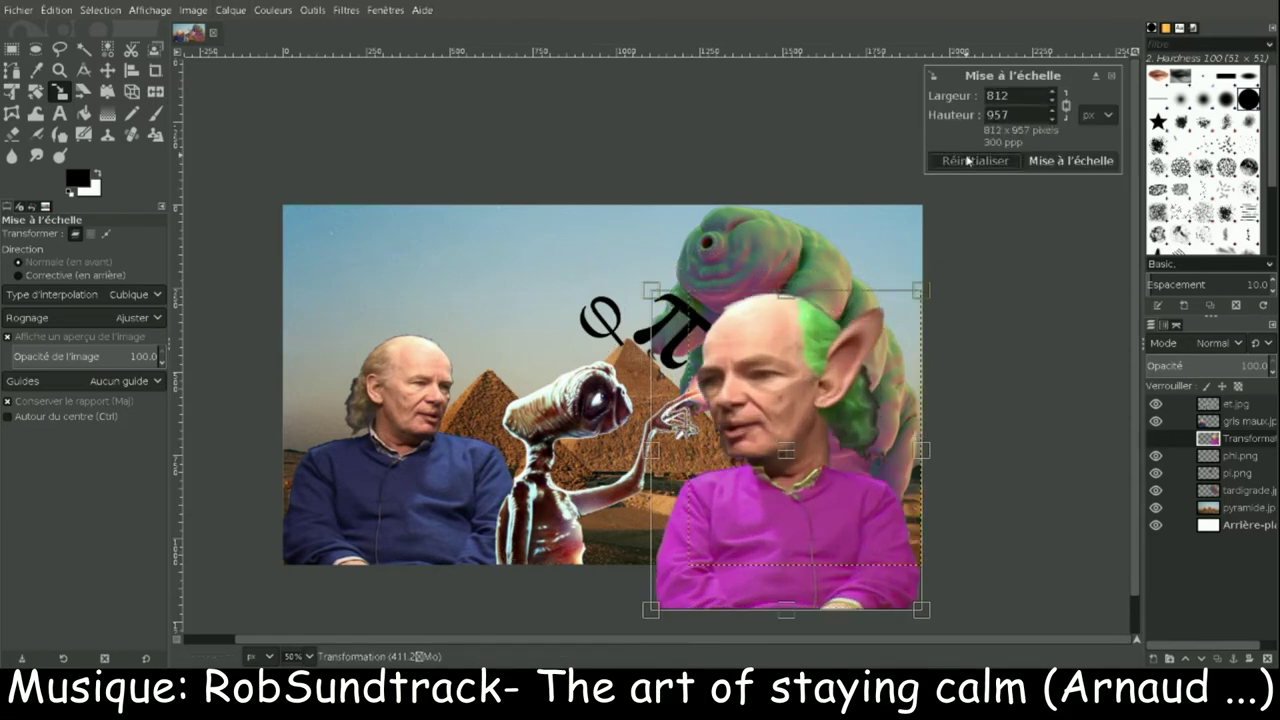
left_click(110, 72)
left_click_drag(518, 278, 522, 278)
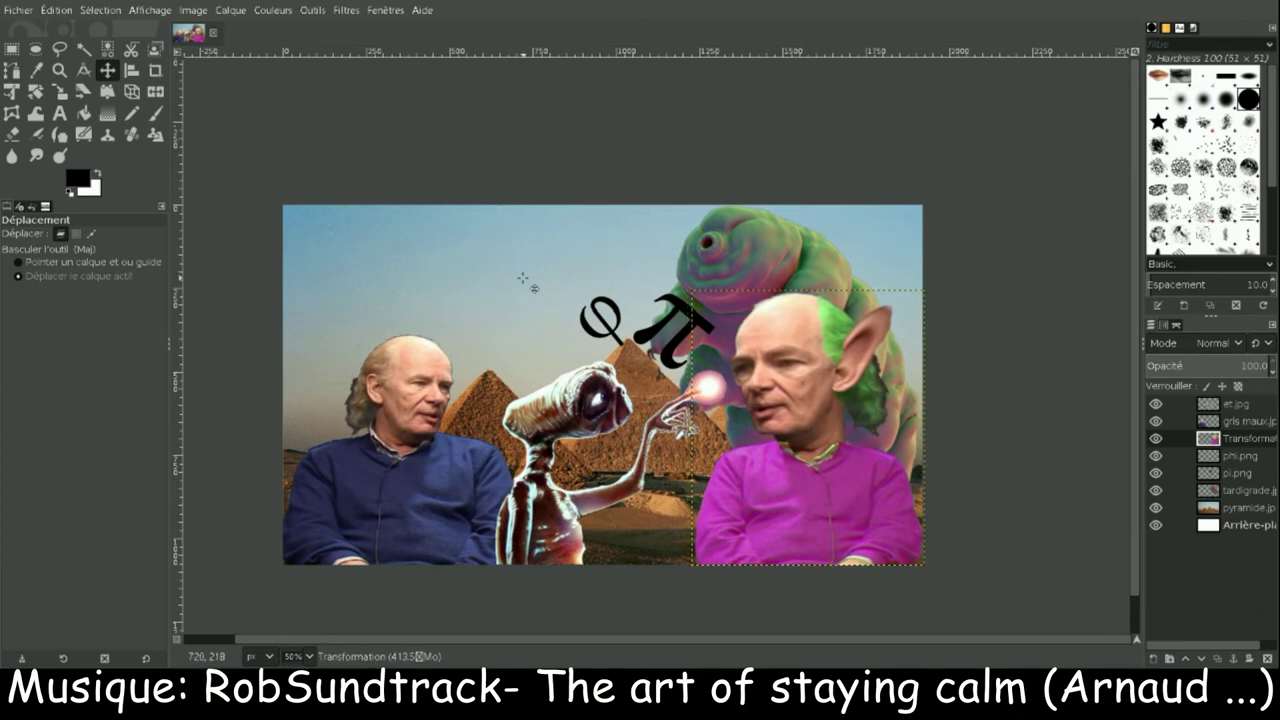
- Shrink the E.T. layer and nudge it into place between the two men
left_click(1235, 403)
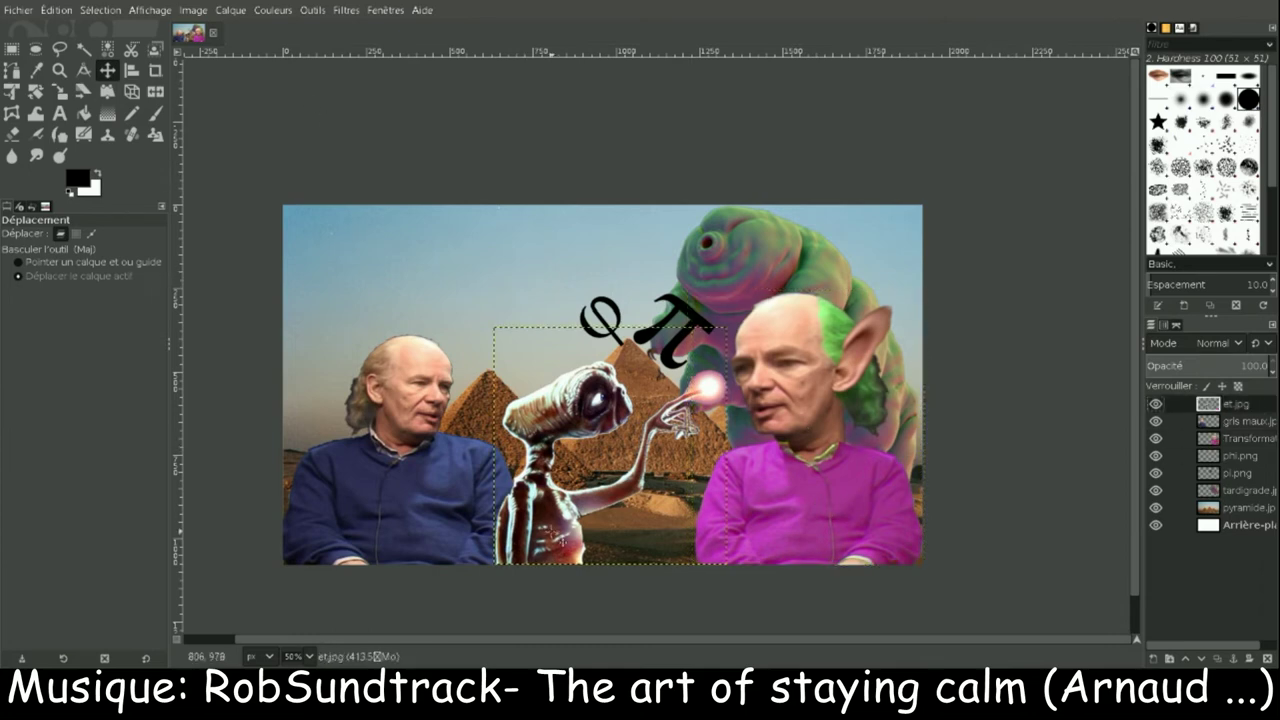
key("shift+s")
left_click(512, 575)
left_click_drag(517, 582, 522, 566)
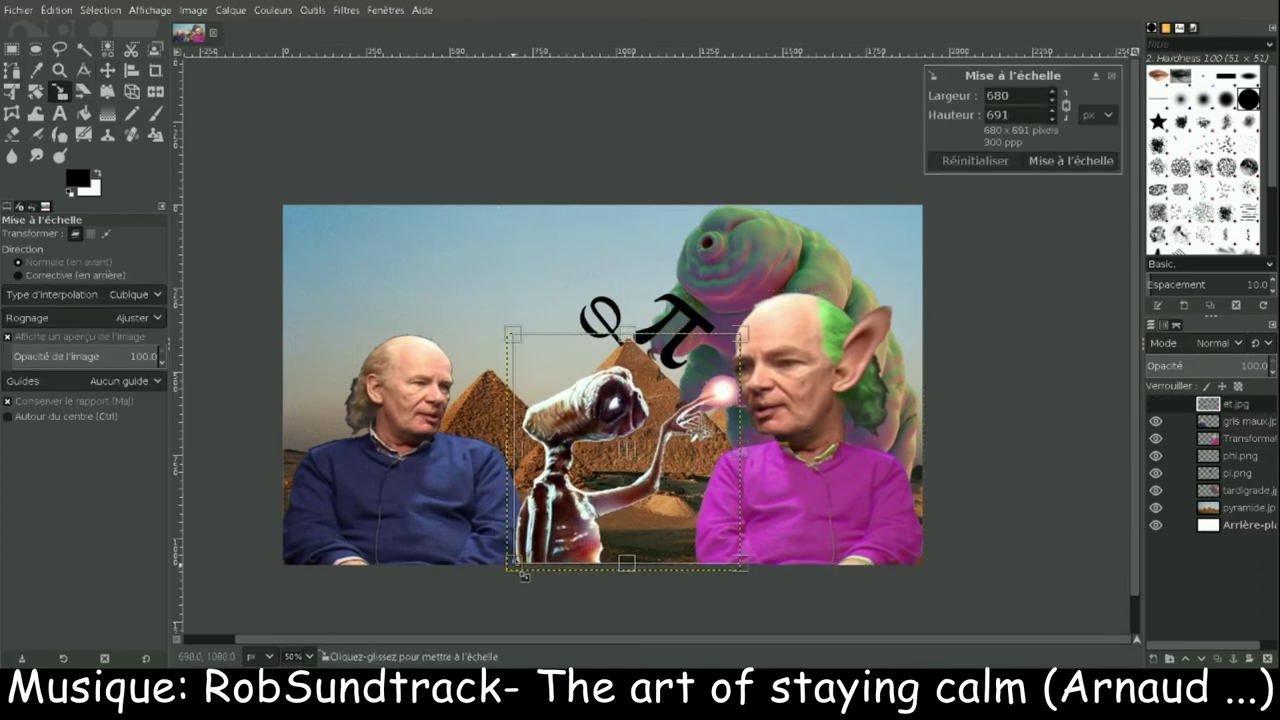
left_click(1070, 160)
key("m")
left_click_drag(600, 528, 598, 530)
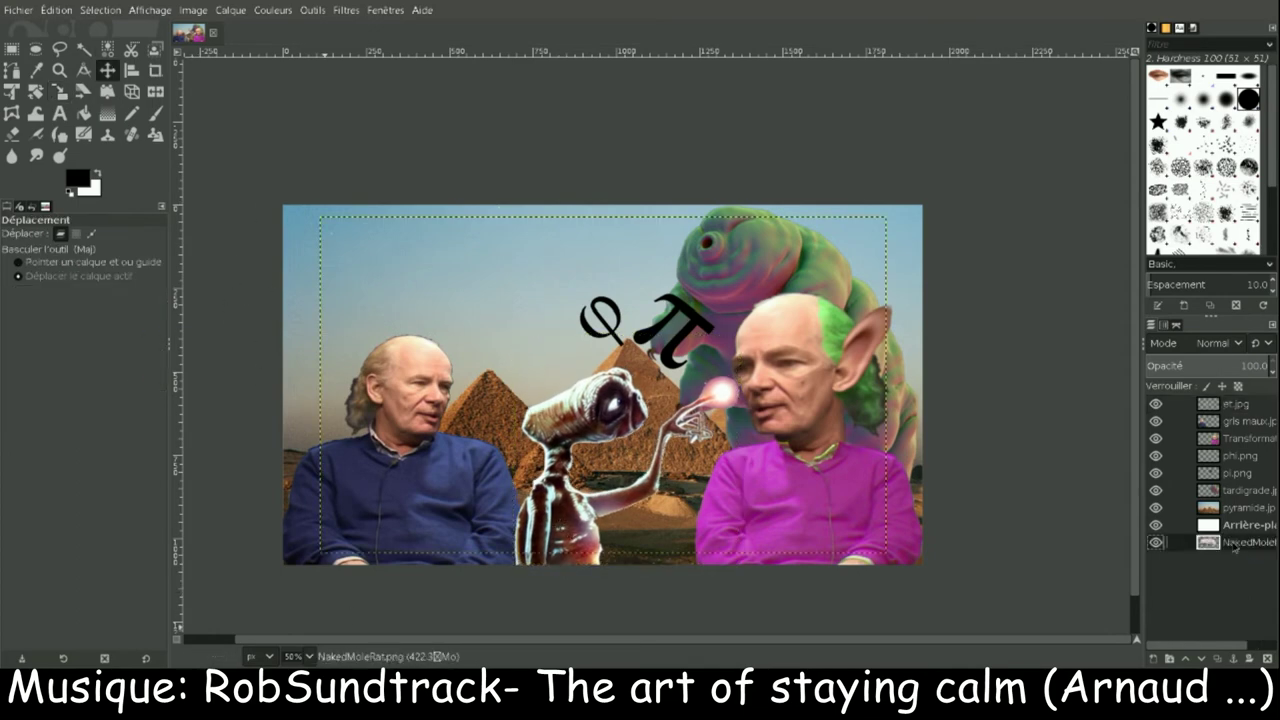
- Move the mole rat layer below E.T. and the man, and rotate it -20 degrees
key("shift+f")
left_click_drag(1248, 453, 1248, 448)
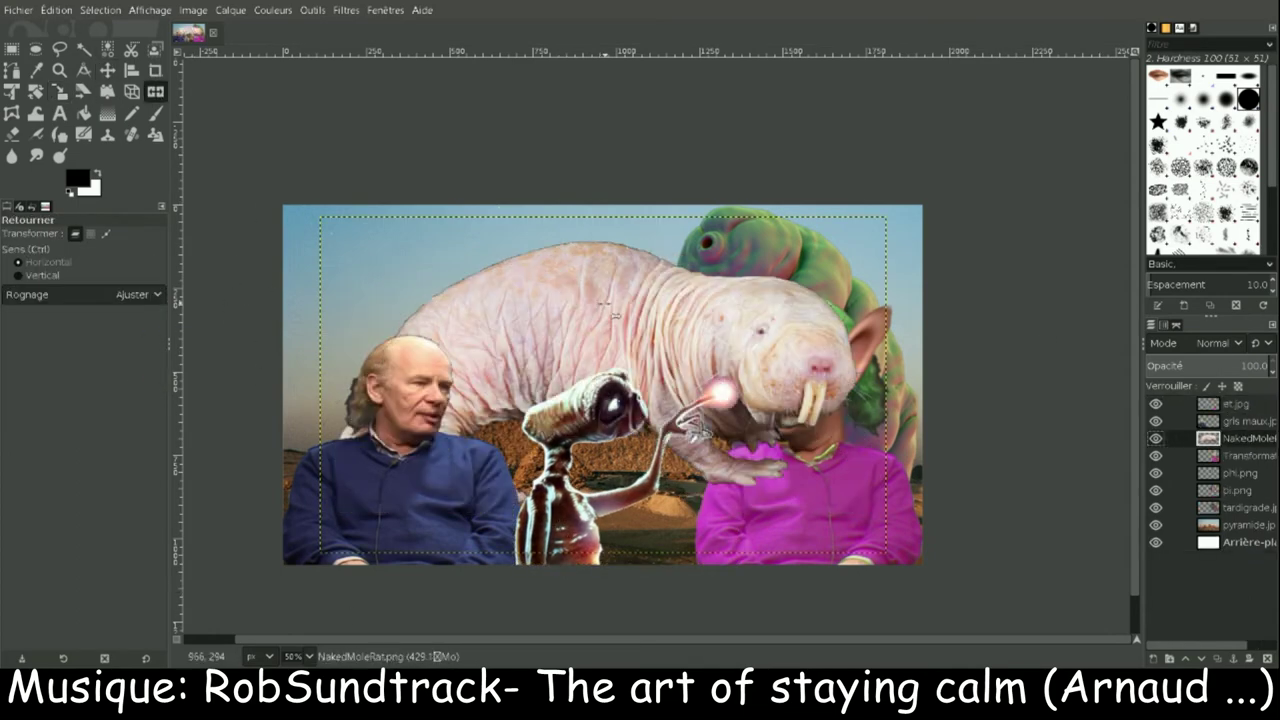
key("shift+r")
left_click(603, 385)
key("minus")
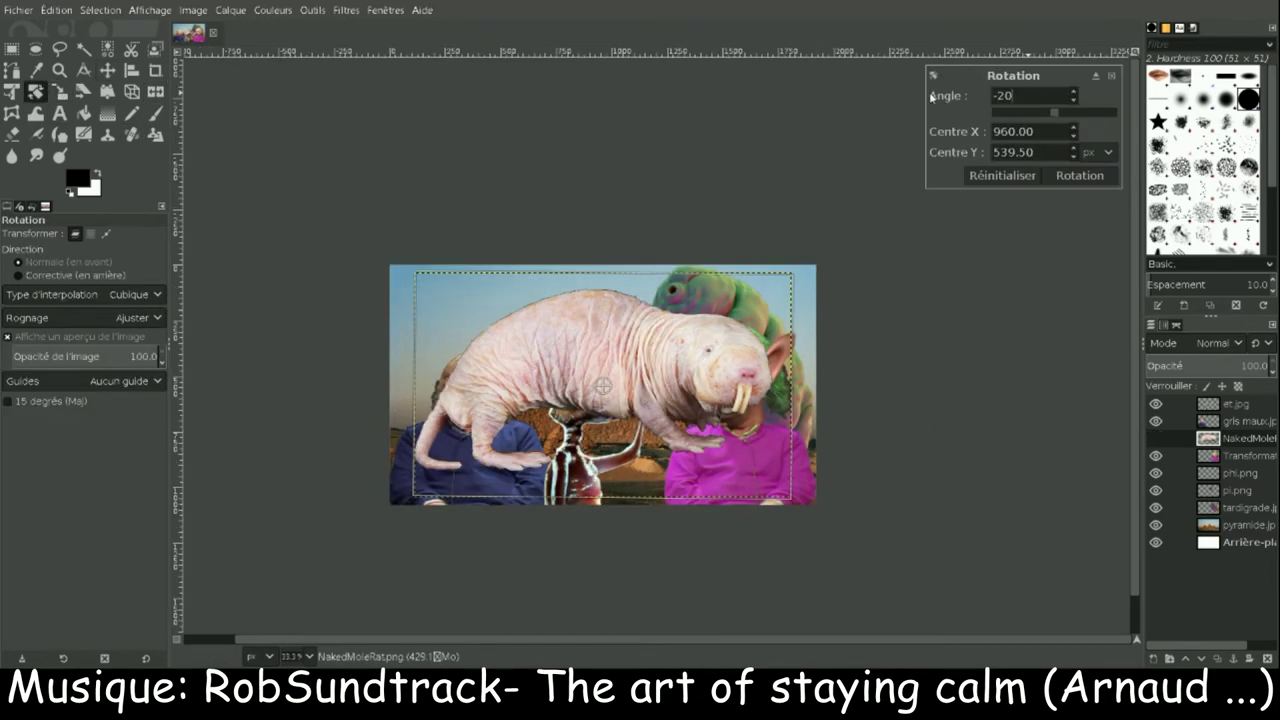
type("-20")
key("Return")
- Shrink the mole rat, move it to the upper left, and tilt it about 10 degrees
left_click(107, 70)
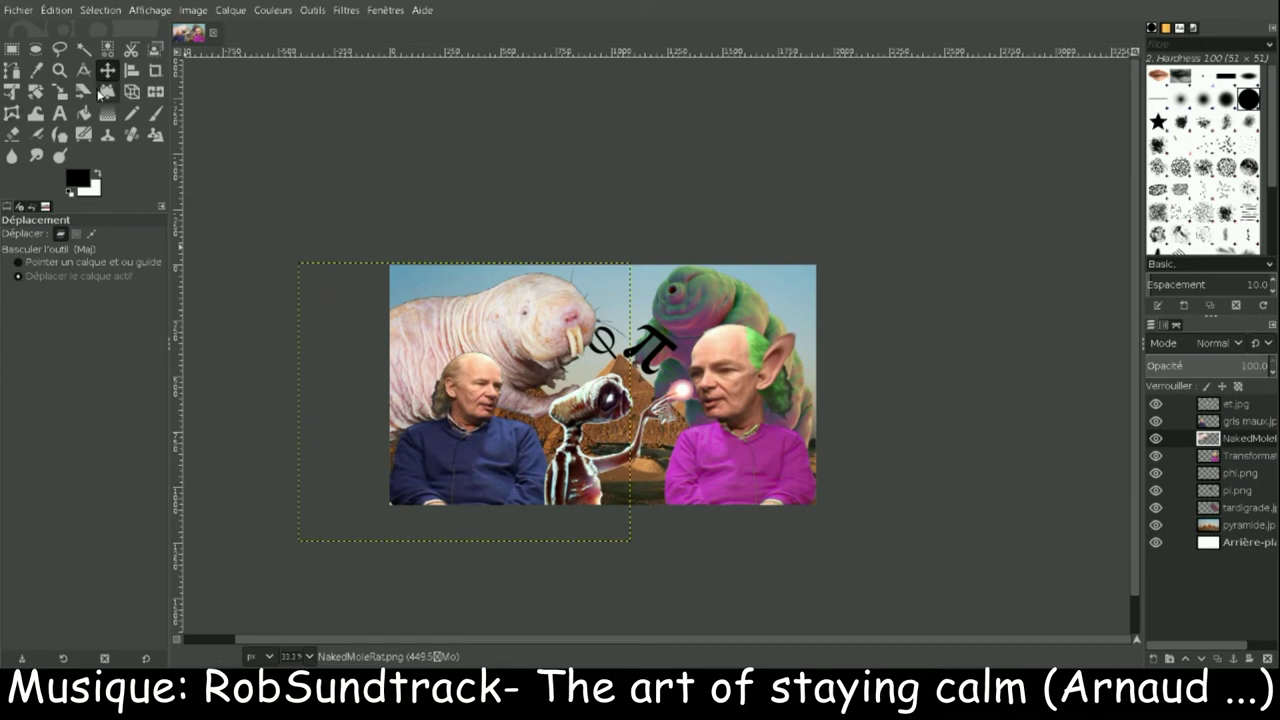
left_click(101, 92)
left_click_drag(630, 541, 520, 449)
left_click(986, 163)
key("m")
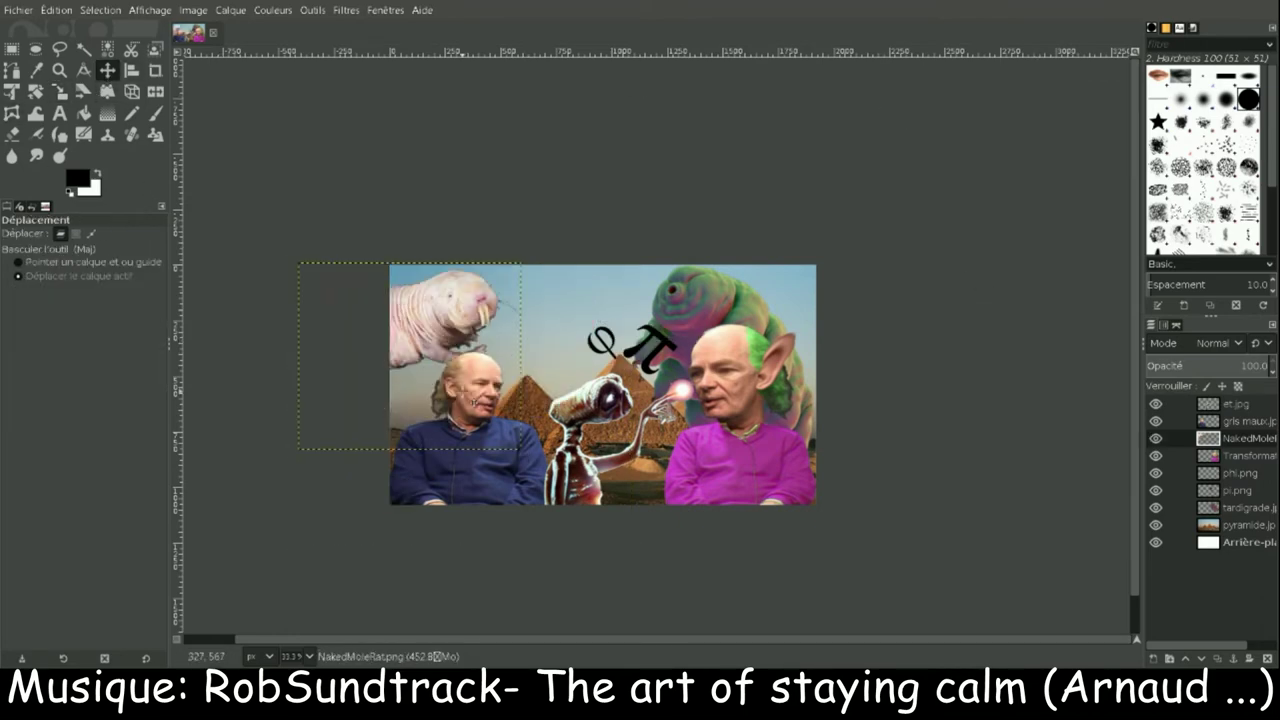
left_click_drag(467, 397, 537, 409)
key("shift+r")
left_click_drag(430, 378, 428, 385)
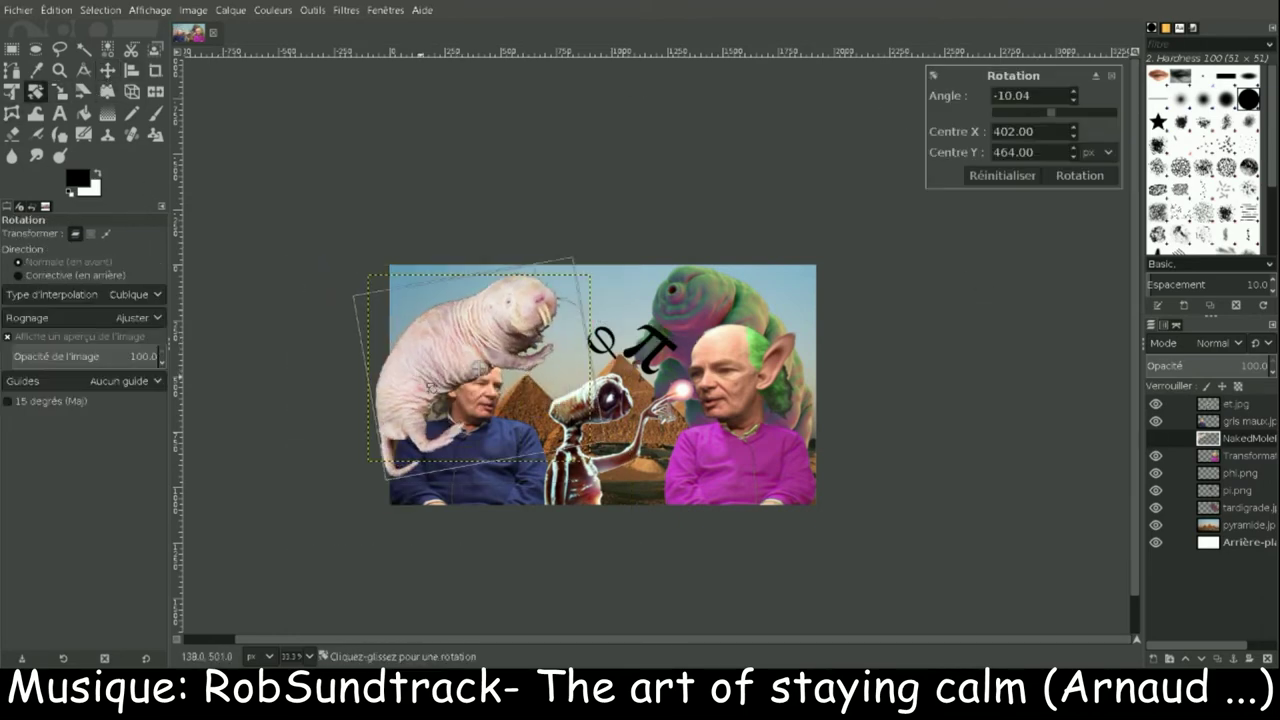
key("Return")
- Zoom in and enlarge the mole rat toward the upper left corner
key("z")
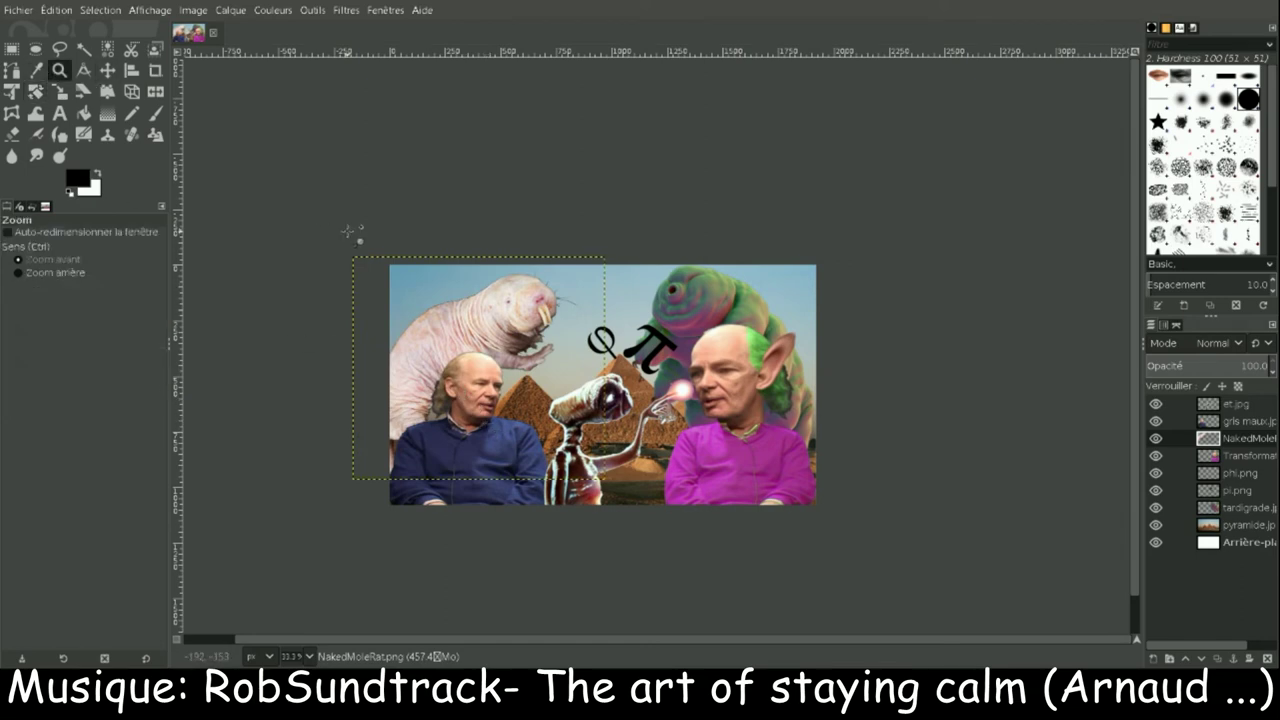
left_click(265, 141)
left_click(59, 91)
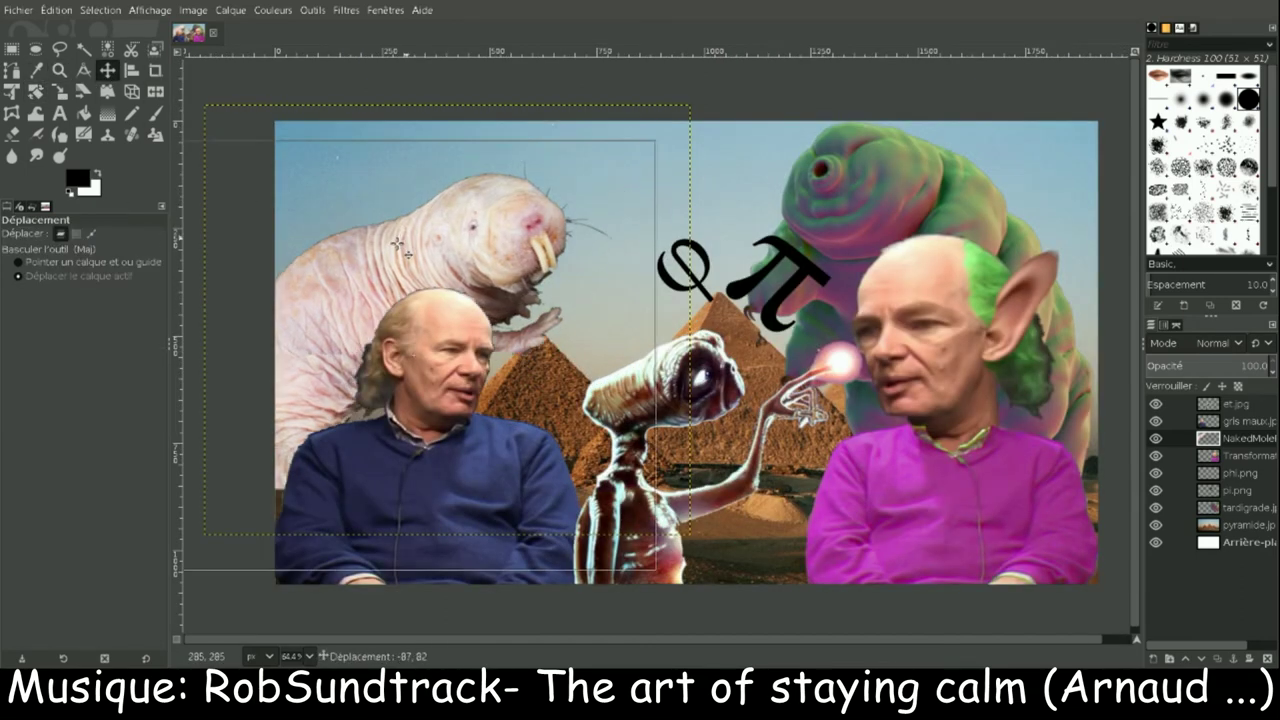
mouse_move(260, 165)
left_mouse_down()
mouse_move(245, 130)
mouse_move(357, 374)
left_mouse_up()
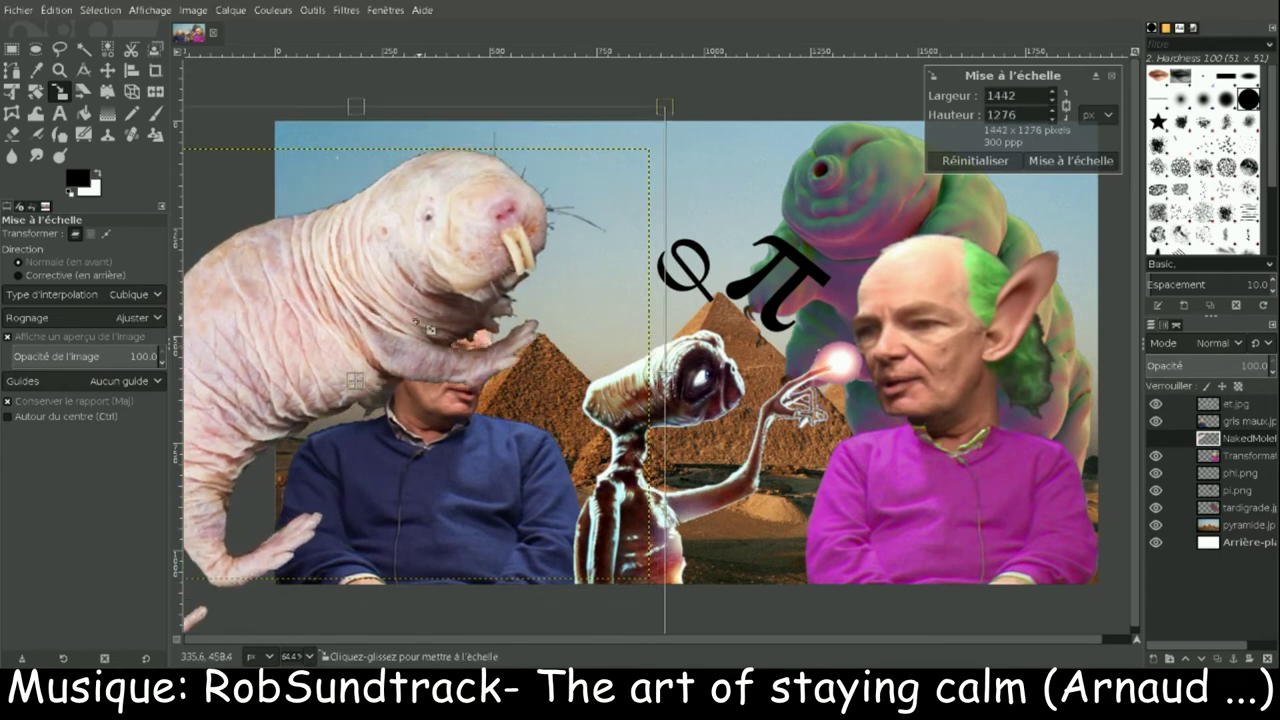
mouse_move(302, 326)
left_mouse_down()
mouse_move(252, 228)
mouse_move(322, 393)
mouse_move(310, 385)
left_mouse_up()
left_click(1063, 161)
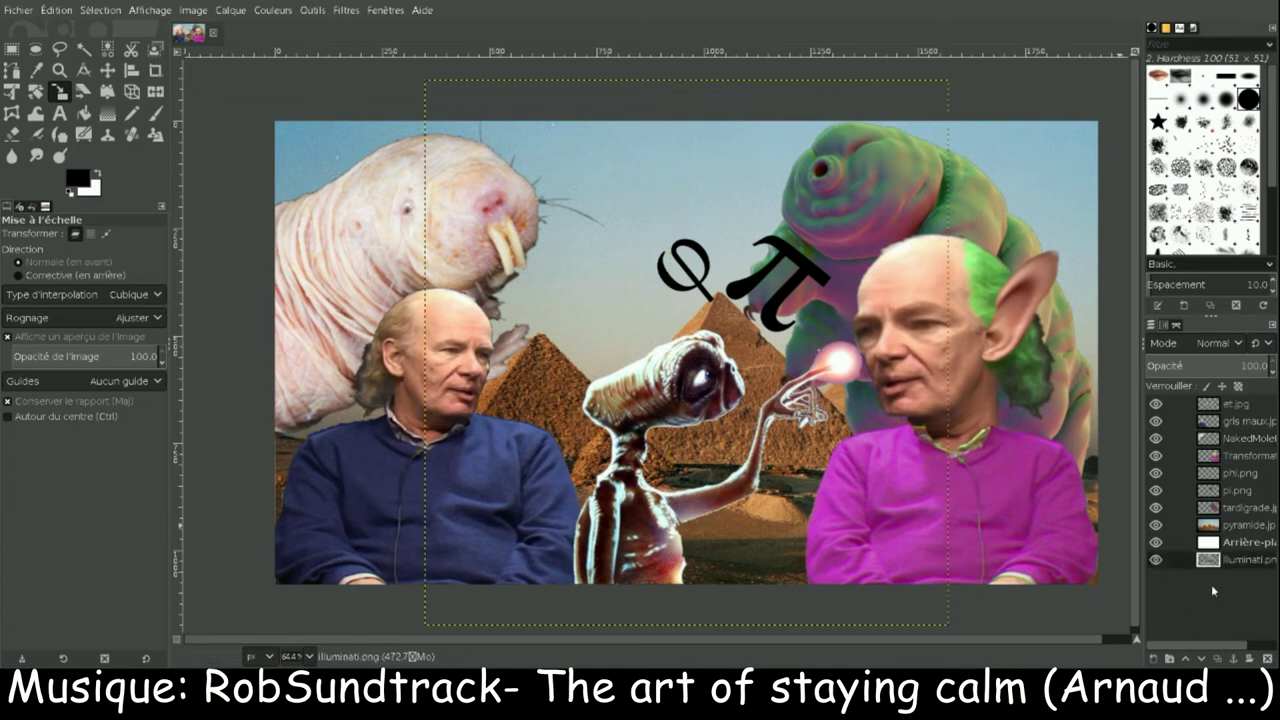
- Scale the illuminati pyramid to 100 px, tuck its layer below E.T., then enlarge it slightly
left_click(690, 340)
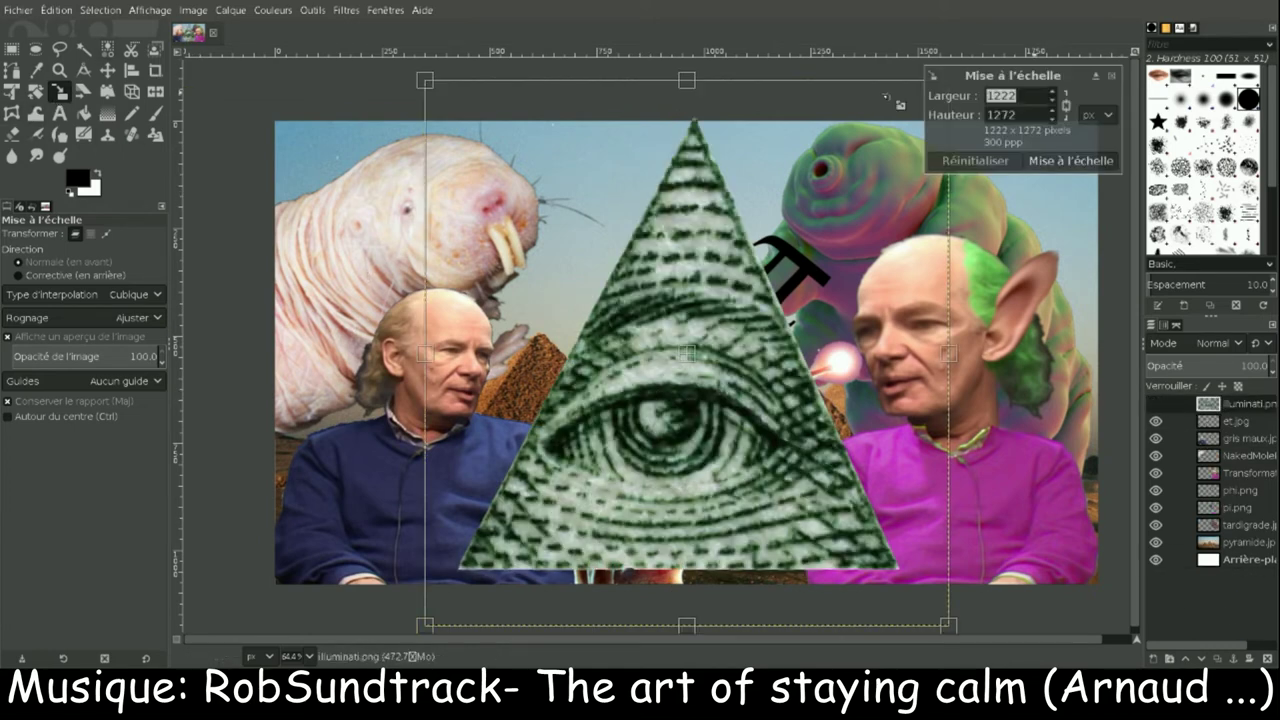
type("100")
left_click_drag(700, 330, 608, 450)
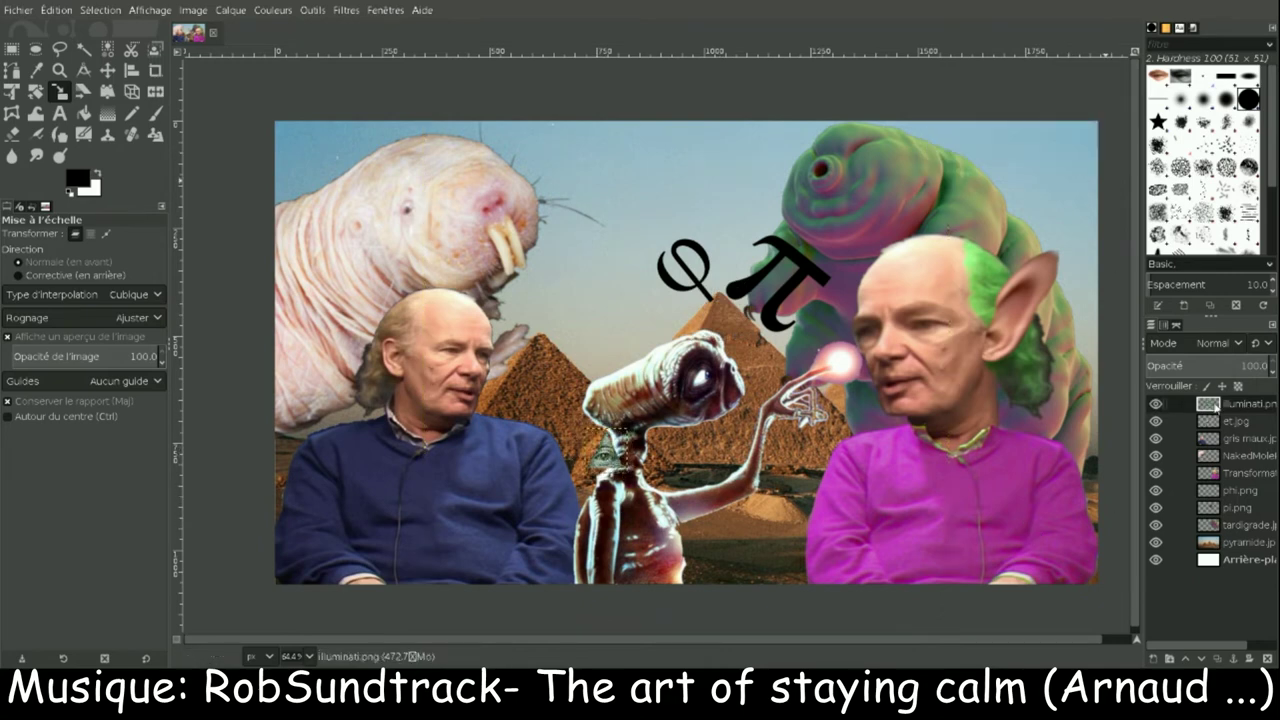
left_click_drag(1245, 404, 1245, 426)
left_click_drag(595, 470, 620, 492)
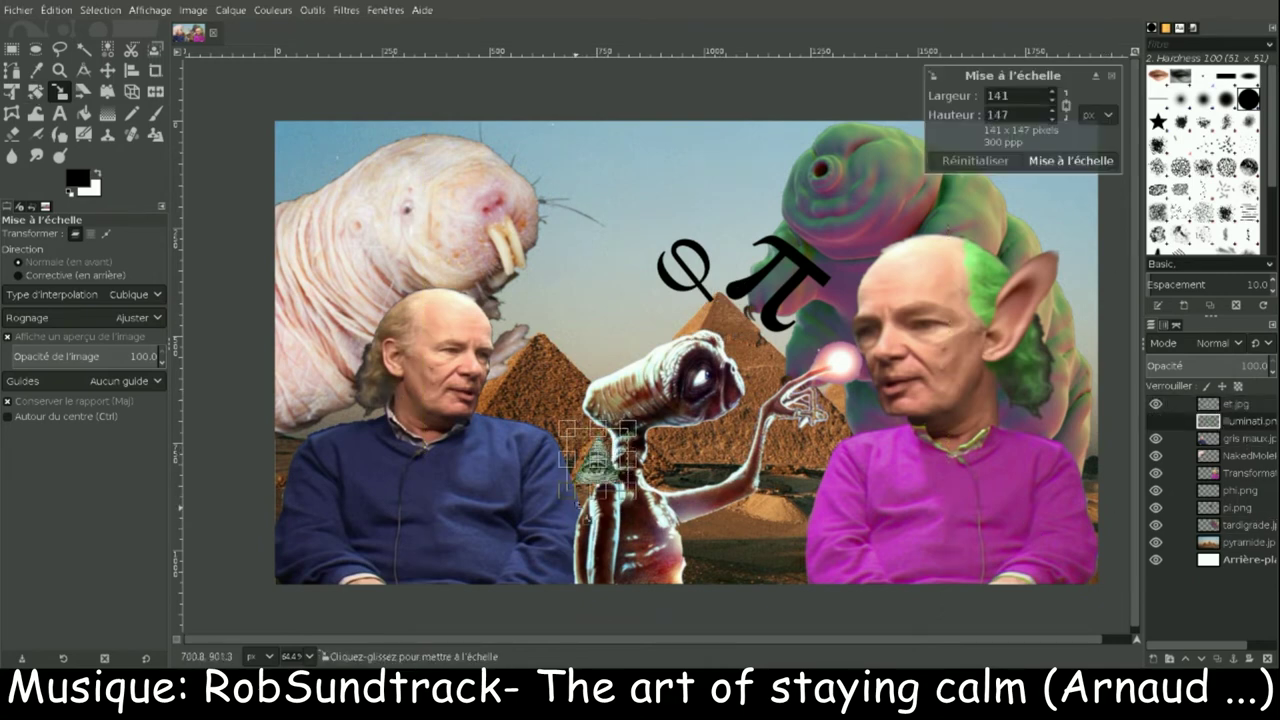
left_click(1064, 160)
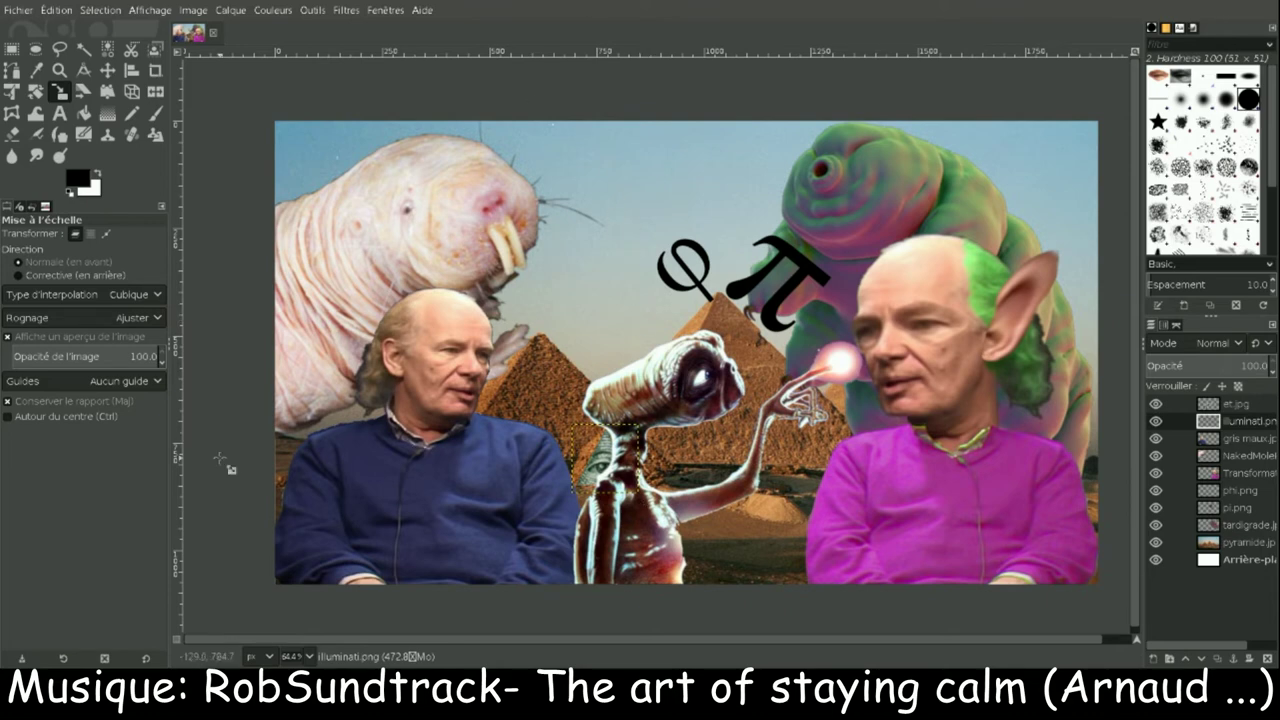
- Start a text box on the blue sweater typing "Ce sera dans mon proc", then abandon it
left_click(68, 110)
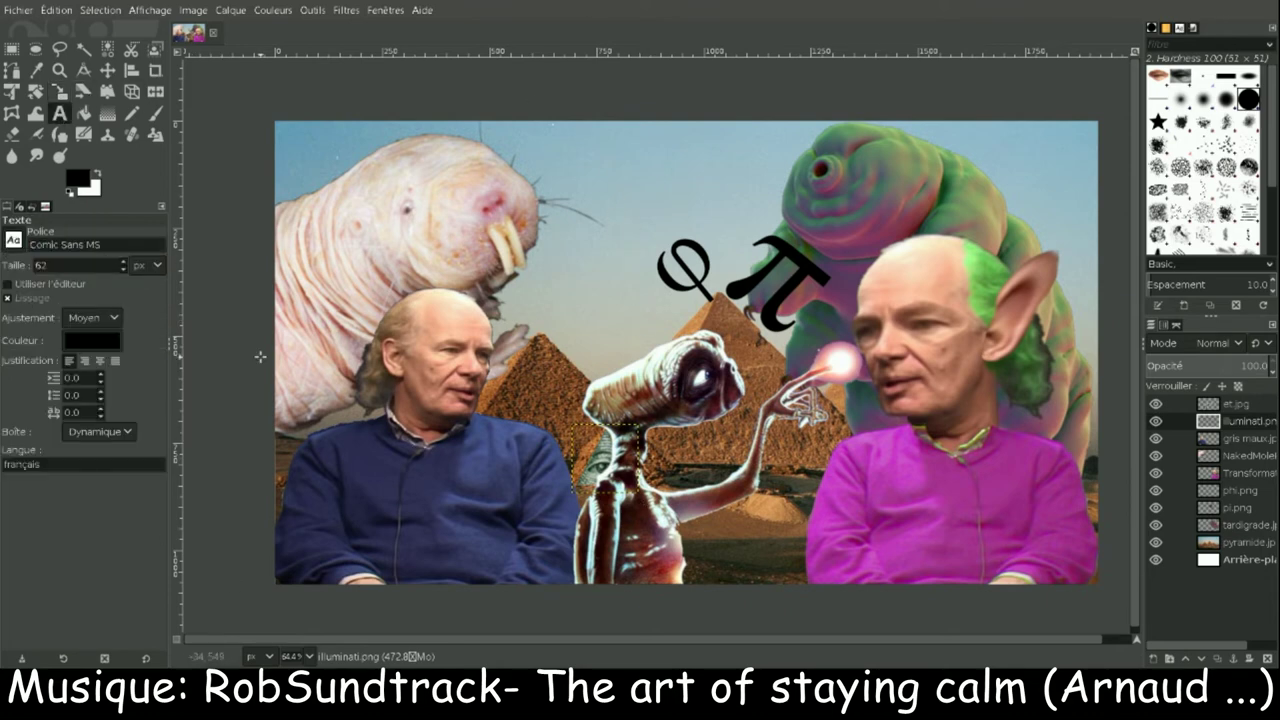
left_click(351, 455)
type("S")
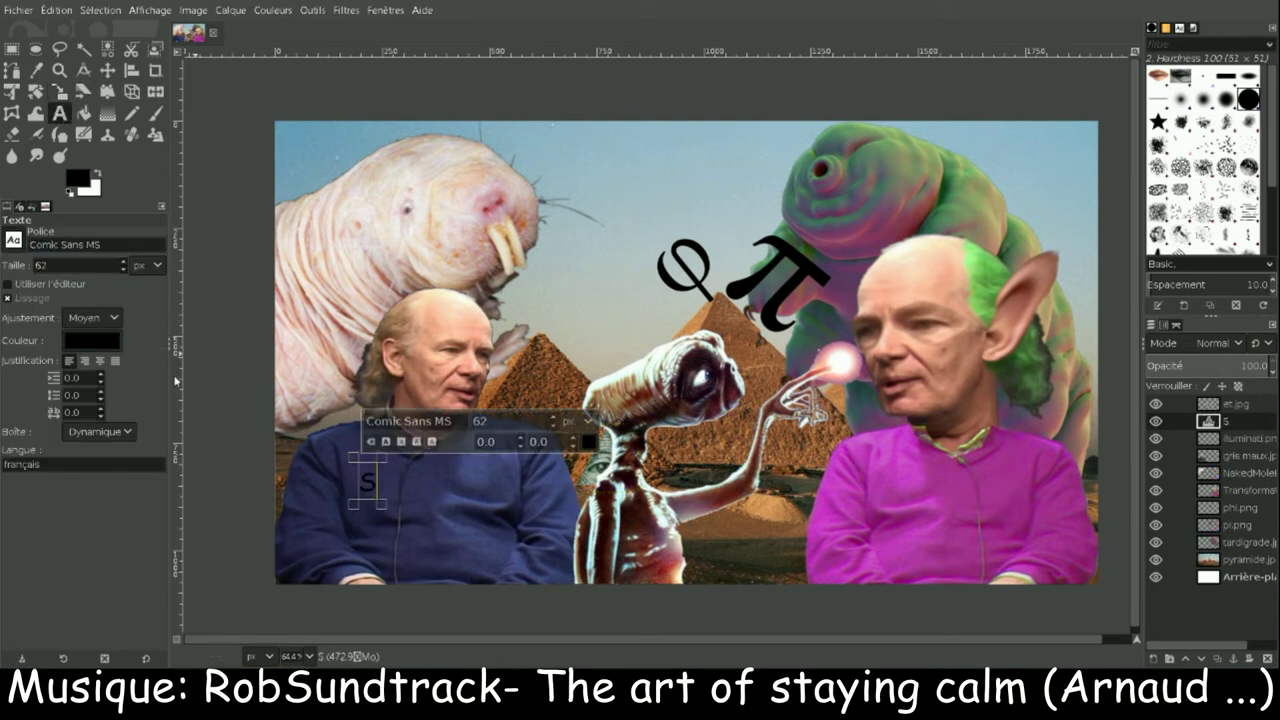
key("BackSpace")
type("Ce sera dans mon pro")
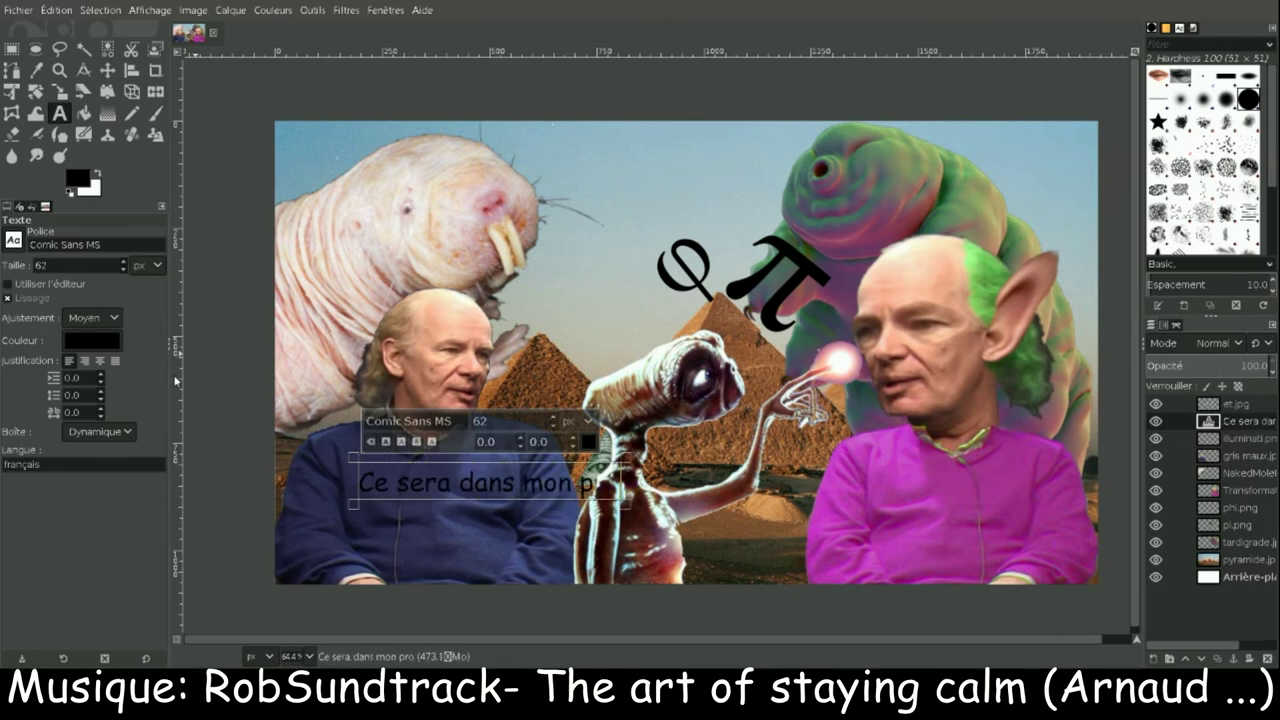
type("c")
key("Escape")
key("n")
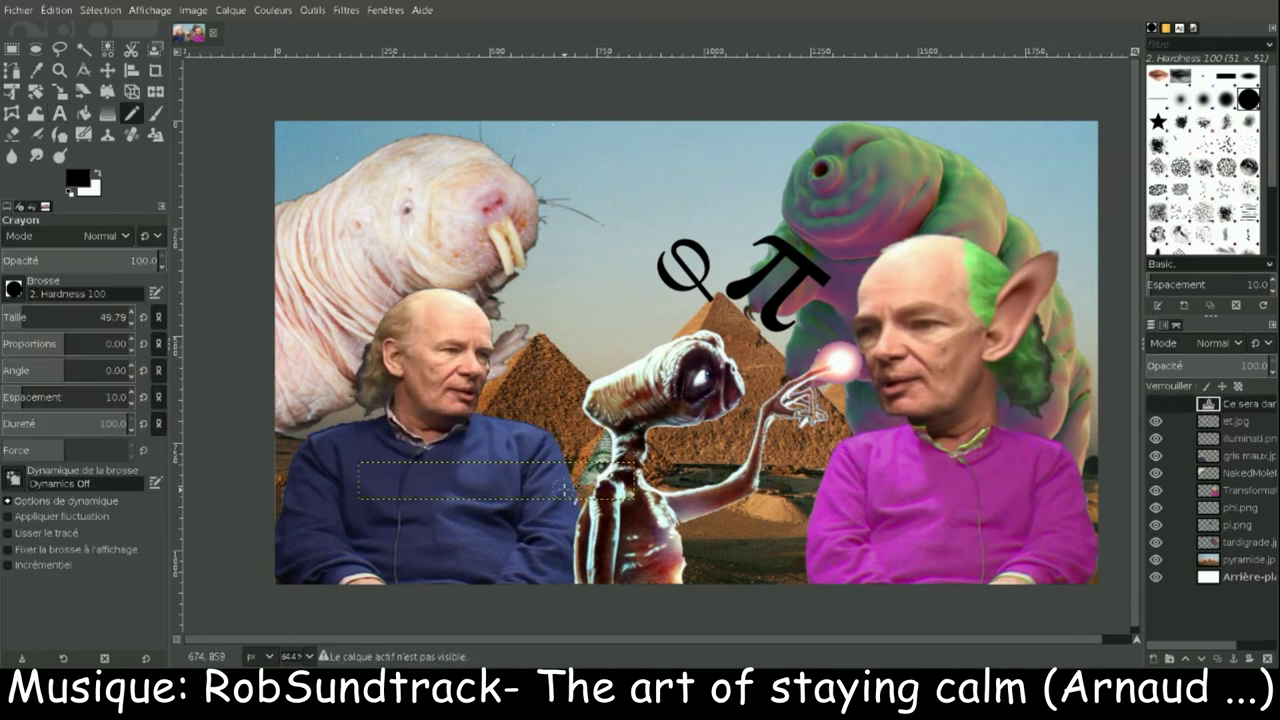
key("t")
- Write "Ce sera dans mon prochain film" on two centred lines at size 50 on the magenta shirt
left_click(350, 455)
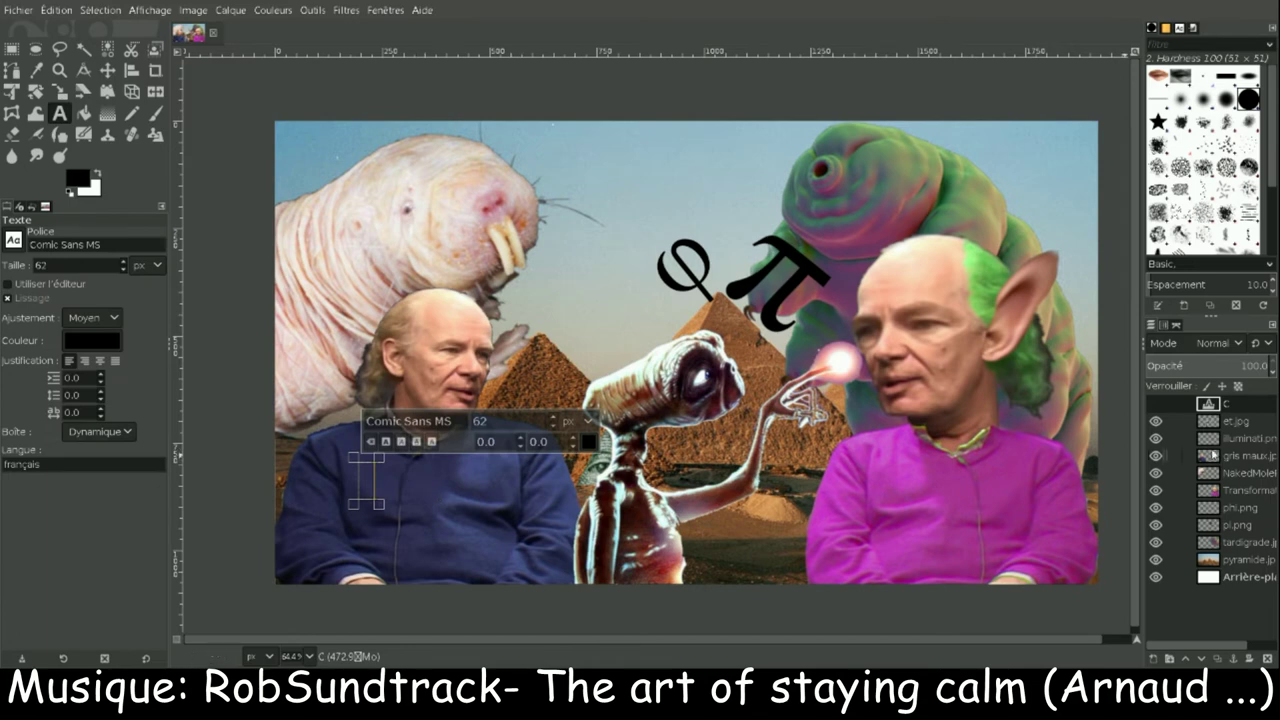
type("Ce sera dans mon ")
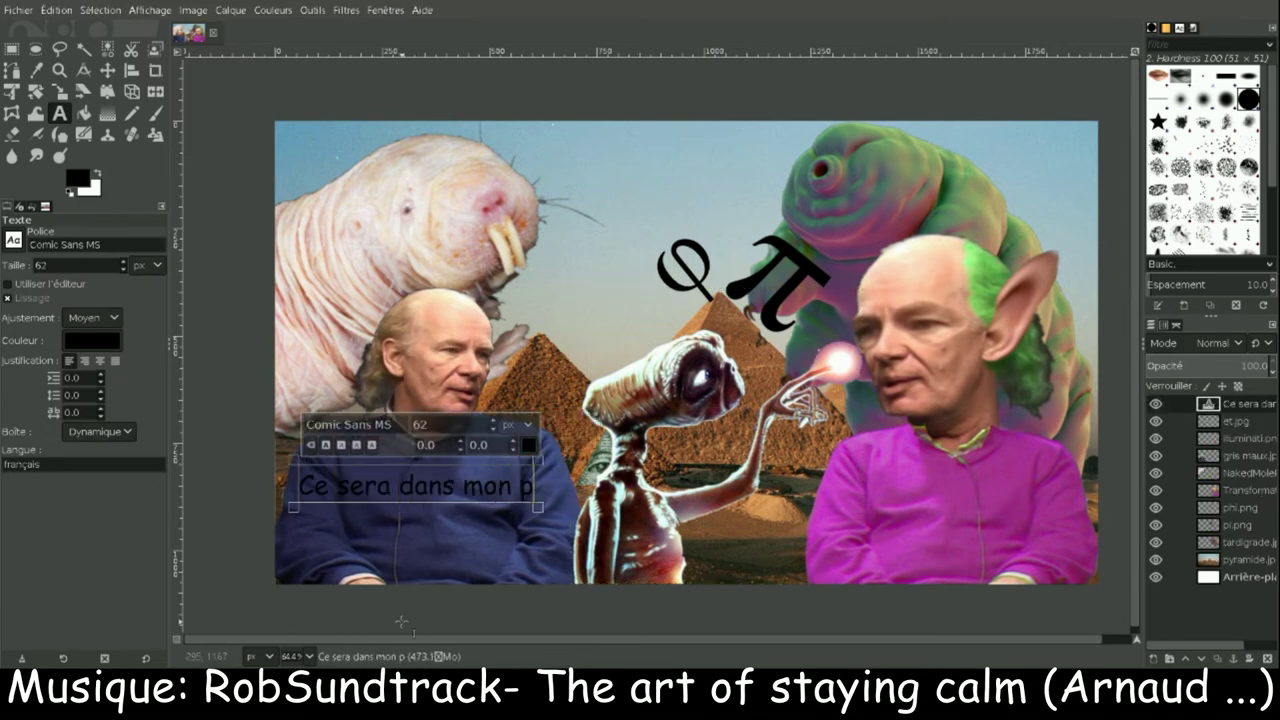
type("prochain film")
key("Return")
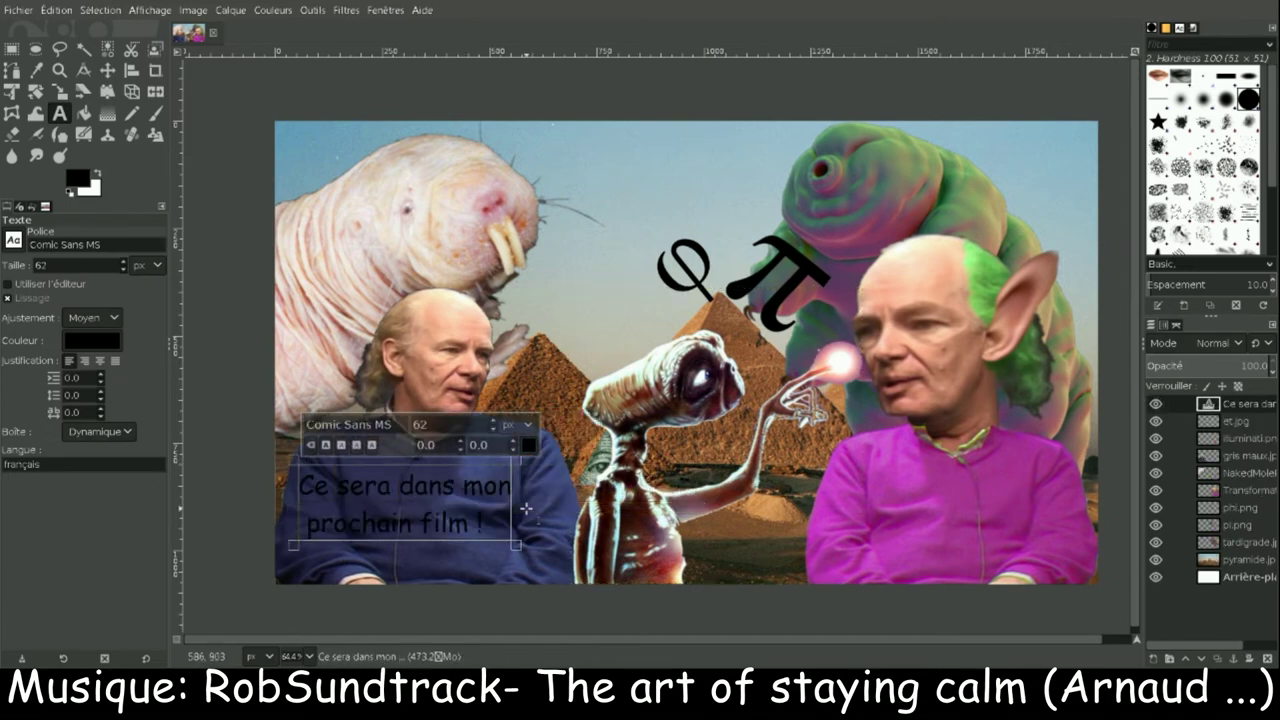
left_click(100, 362)
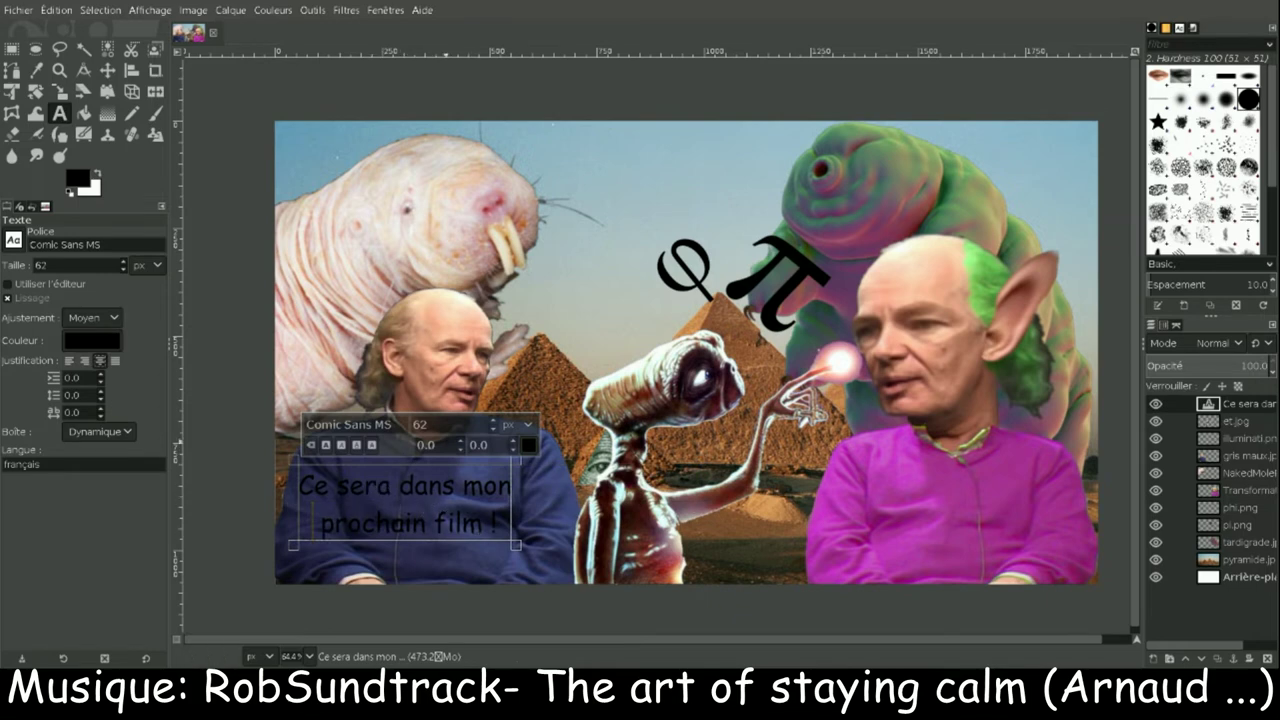
double_click(419, 424)
type("5")
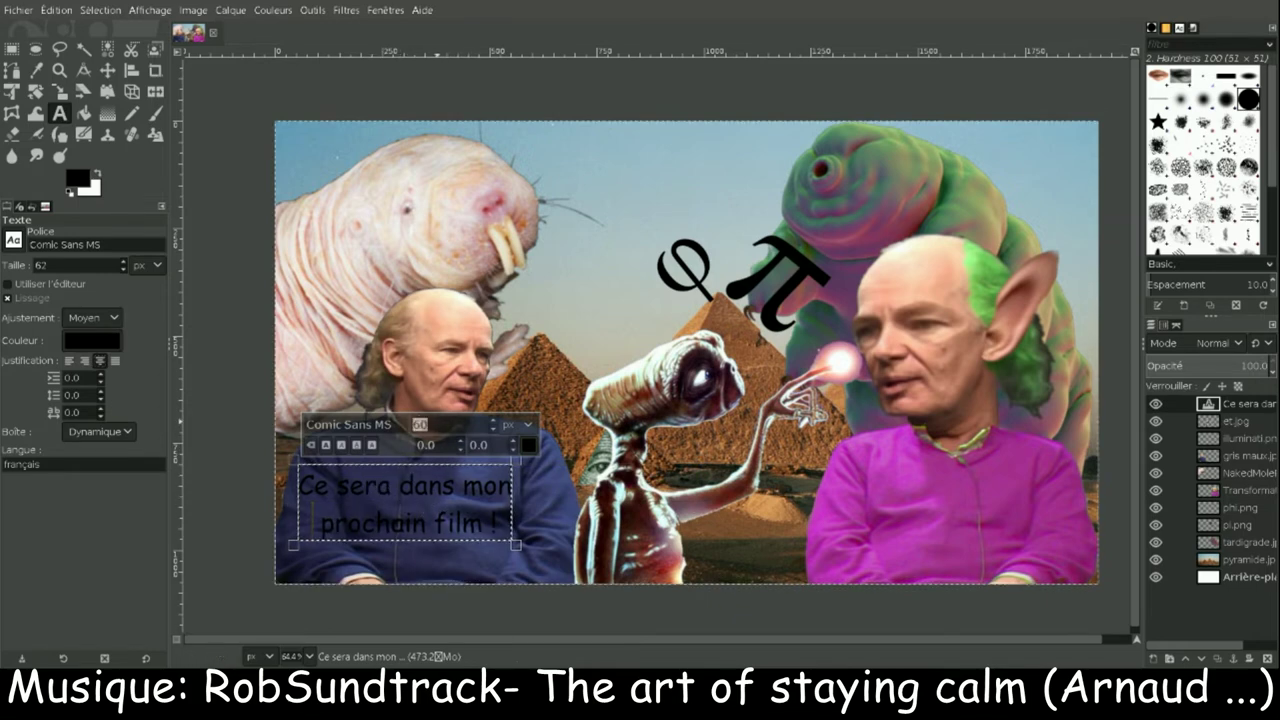
type("0m")
mouse_move(336, 508)
left_mouse_down()
mouse_move(916, 515)
mouse_move(905, 511)
mouse_move(934, 539)
left_mouse_up()
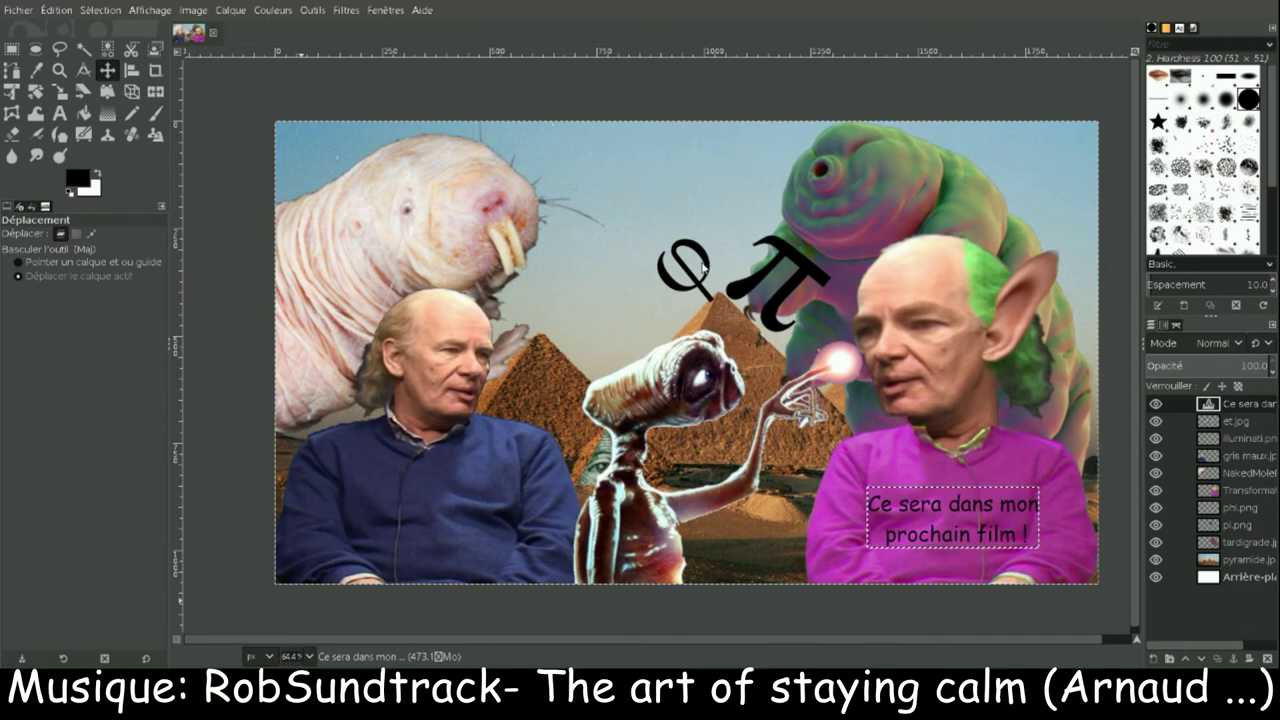
- Add 'Les preuves ?' to the caption and enlarge the caption text to size 60
key("t")
left_click(888, 527)
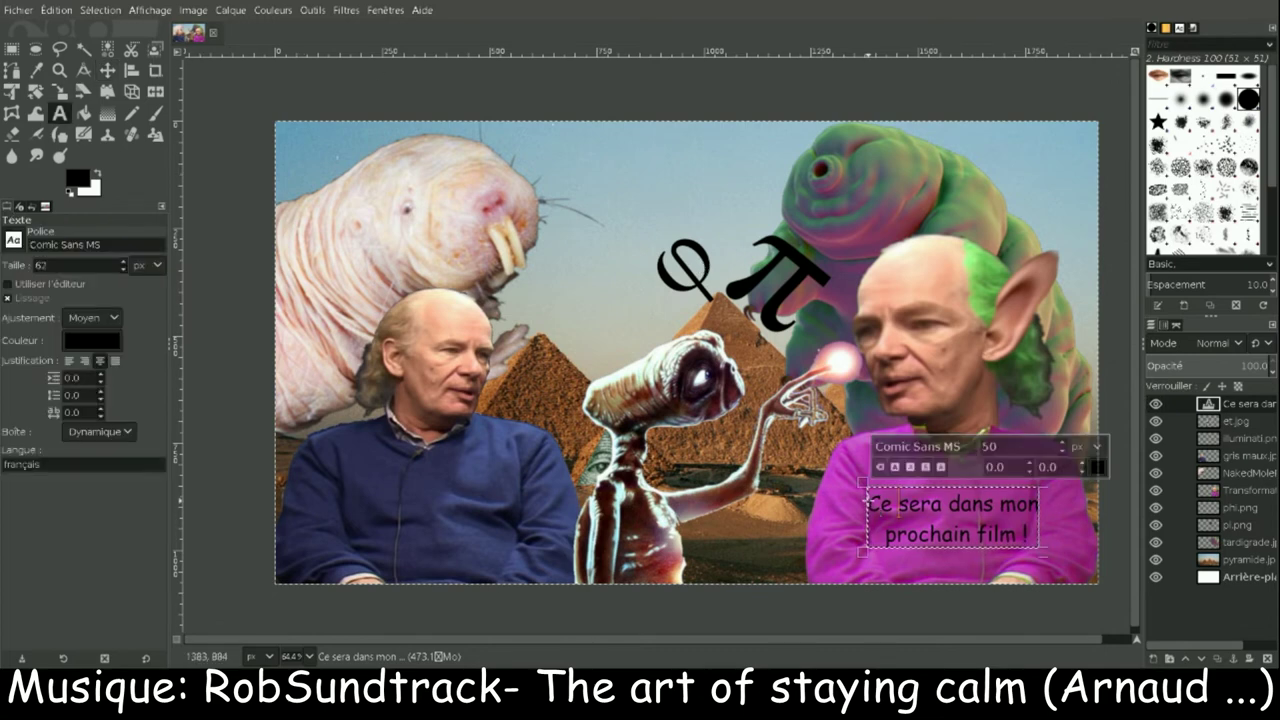
type("Lespreuves ?")
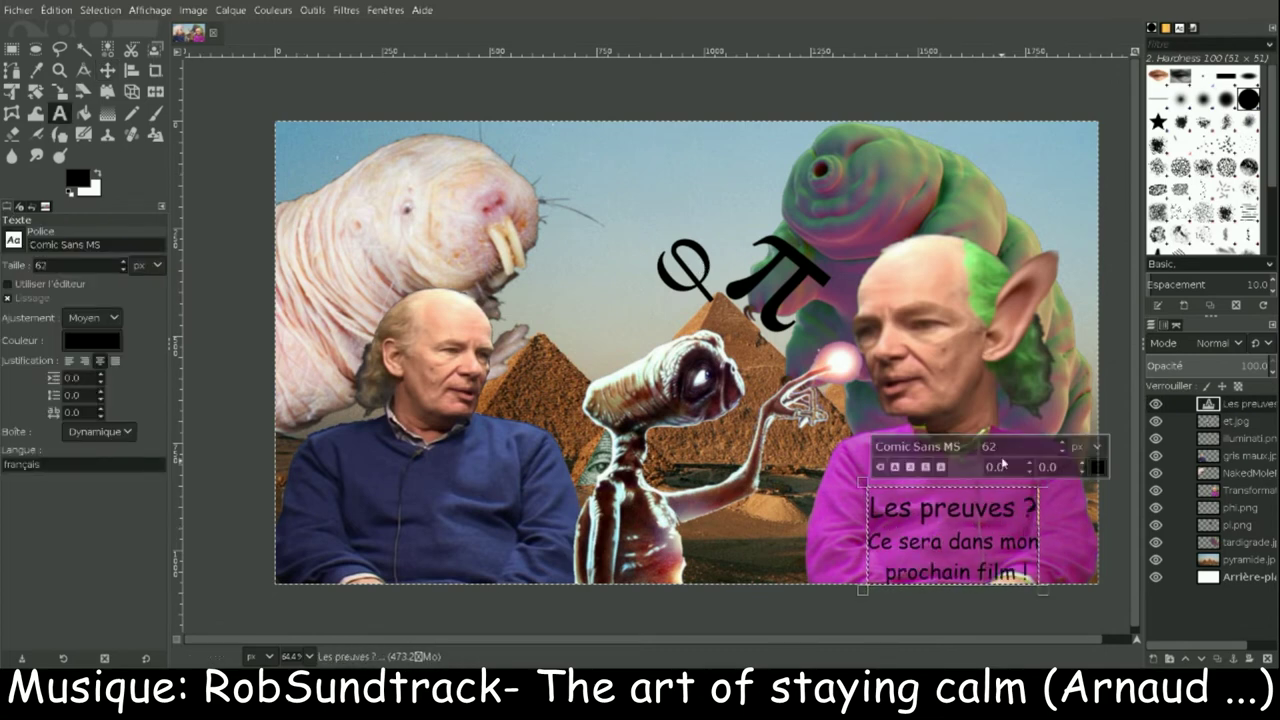
scroll(1065, 446, "up", 5)
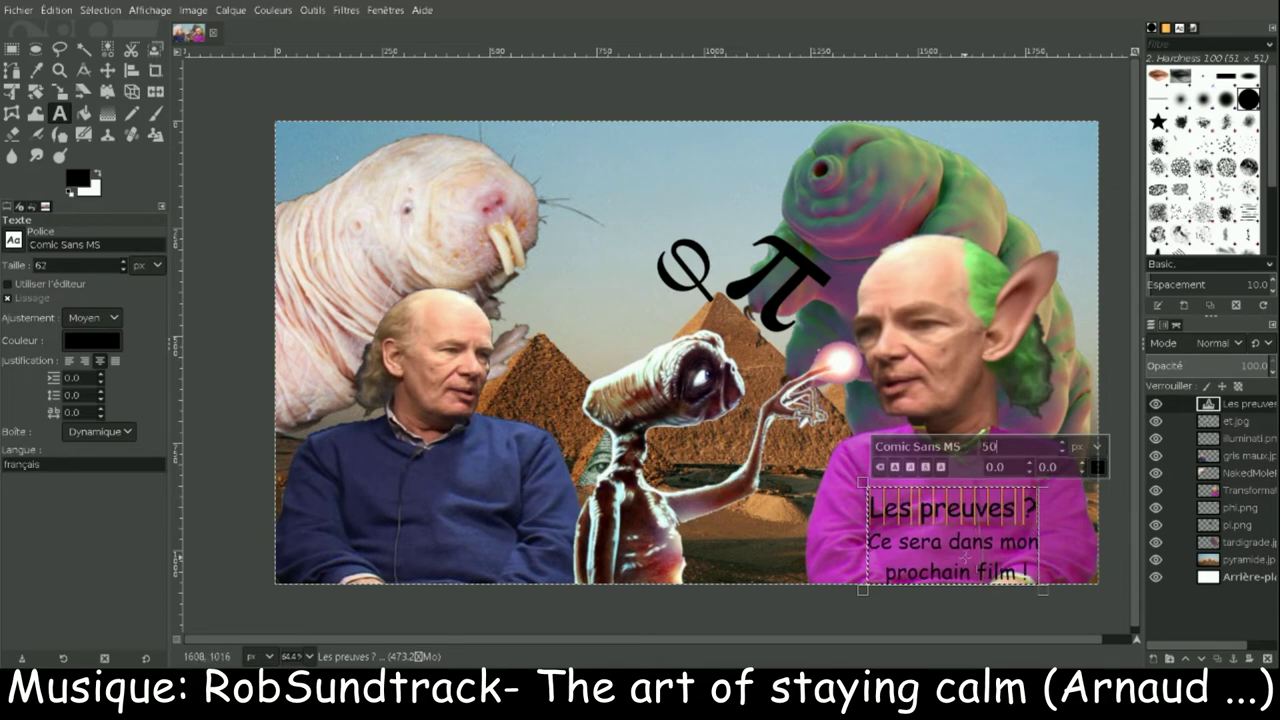
left_click(868, 503)
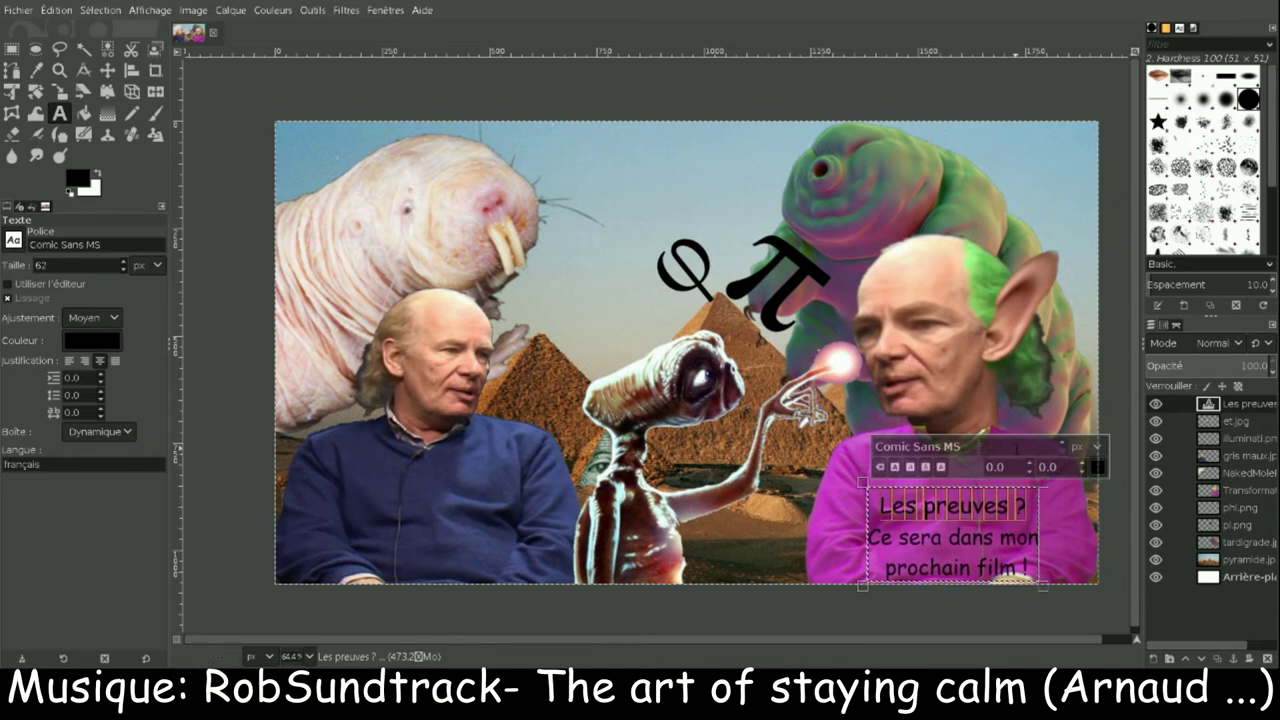
type("60")
left_click(107, 70)
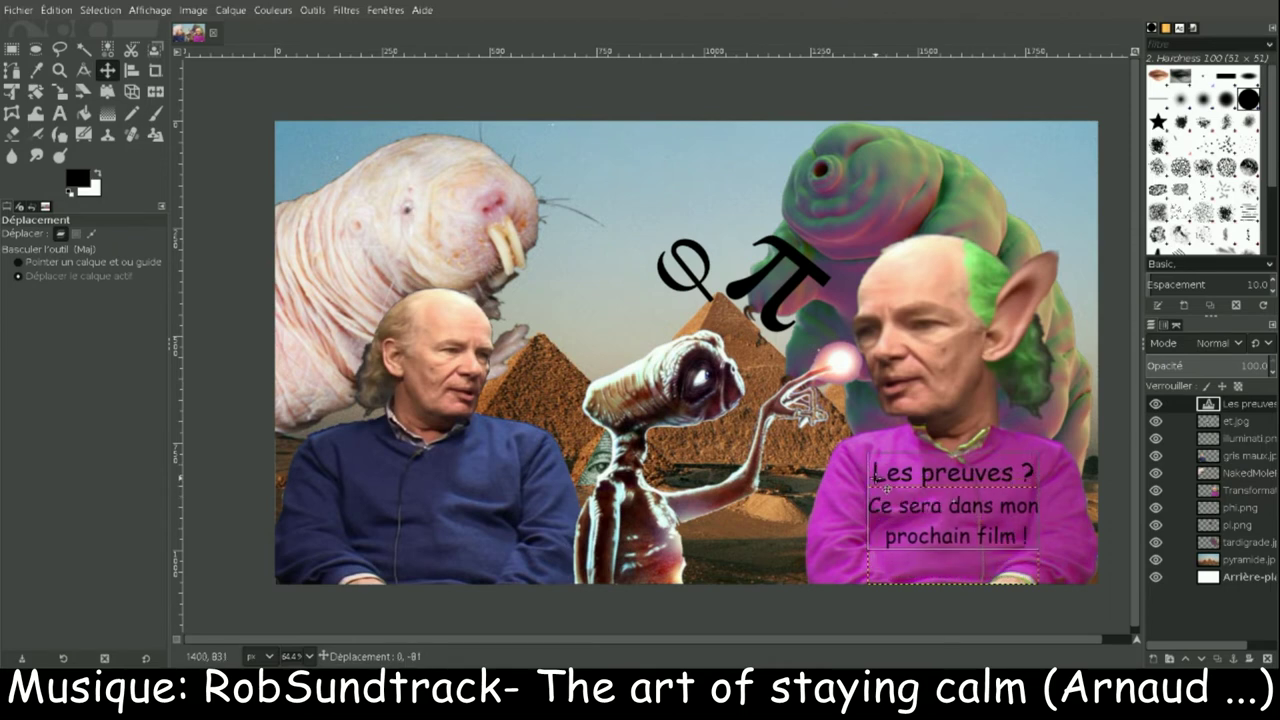
- Duplicate the caption text layer and edit the copy's text colour to white
key("shift+ctrl+d")
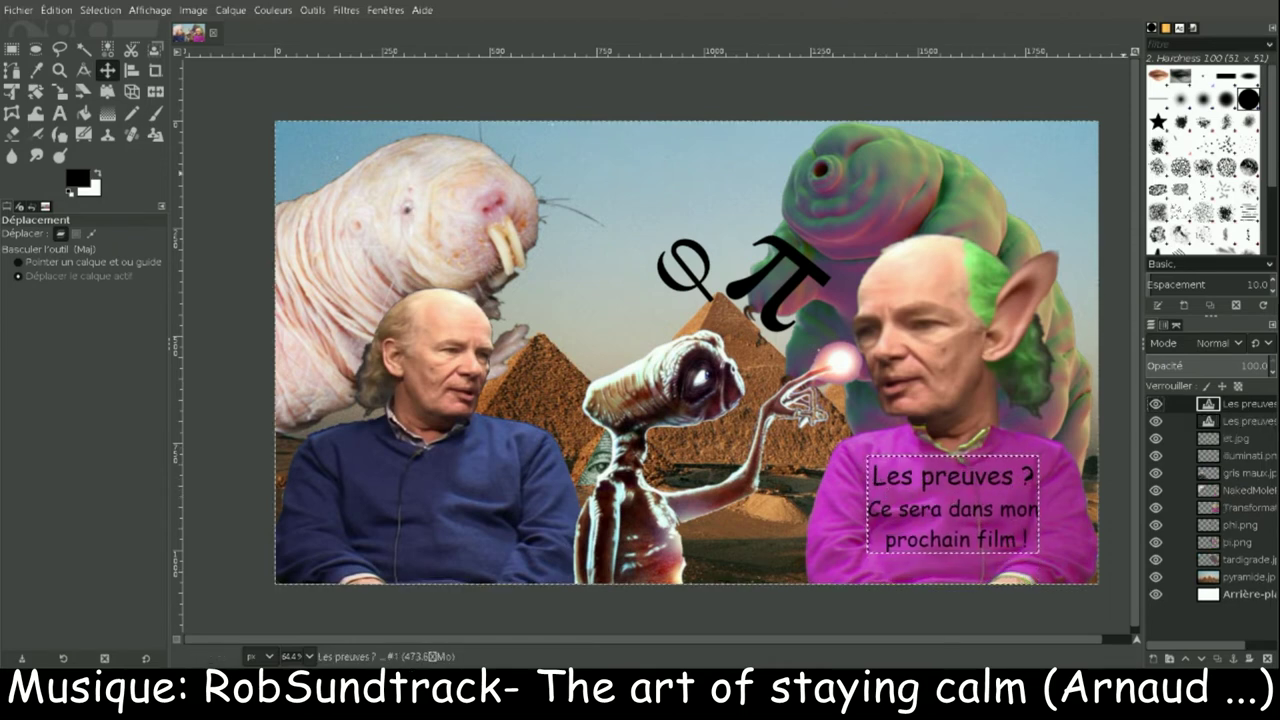
left_click(59, 112)
left_click(1020, 475)
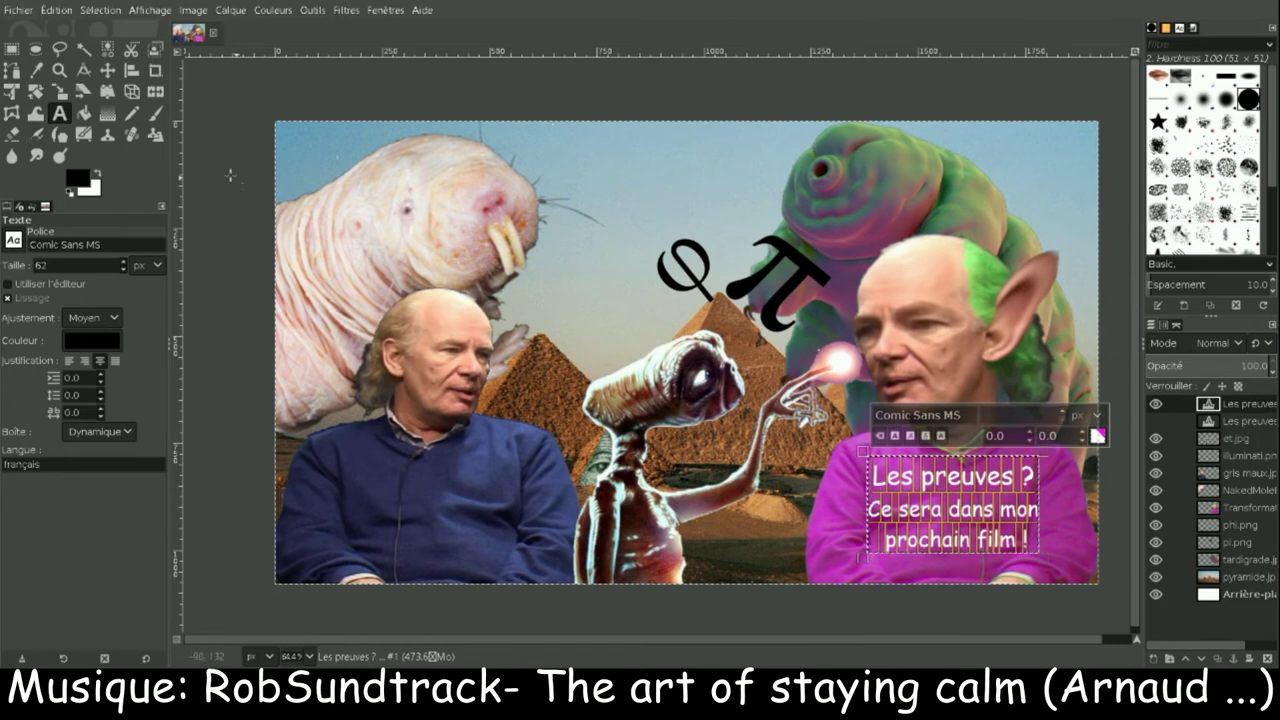
- Blur the white caption copy with an enlarged (size 181) Blur/Sharpen brush
left_click(12, 155)
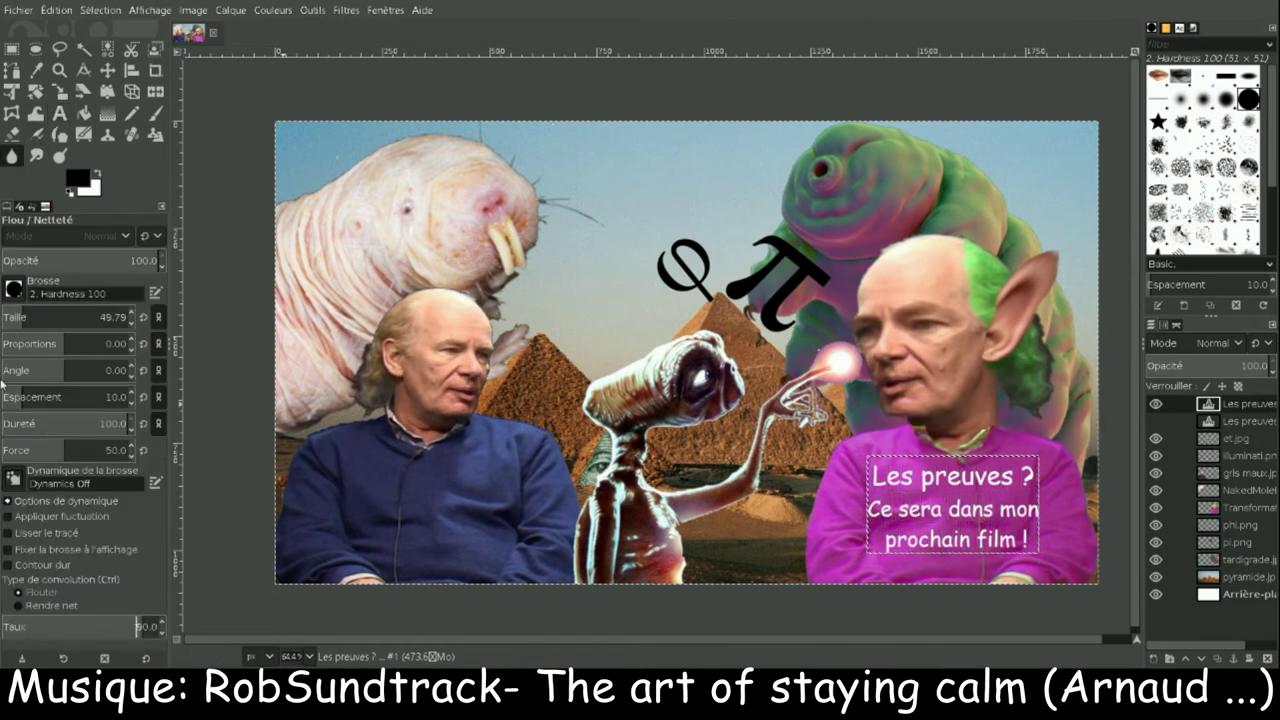
left_click_drag(30, 317, 46, 317)
left_click_drag(960, 530, 898, 476)
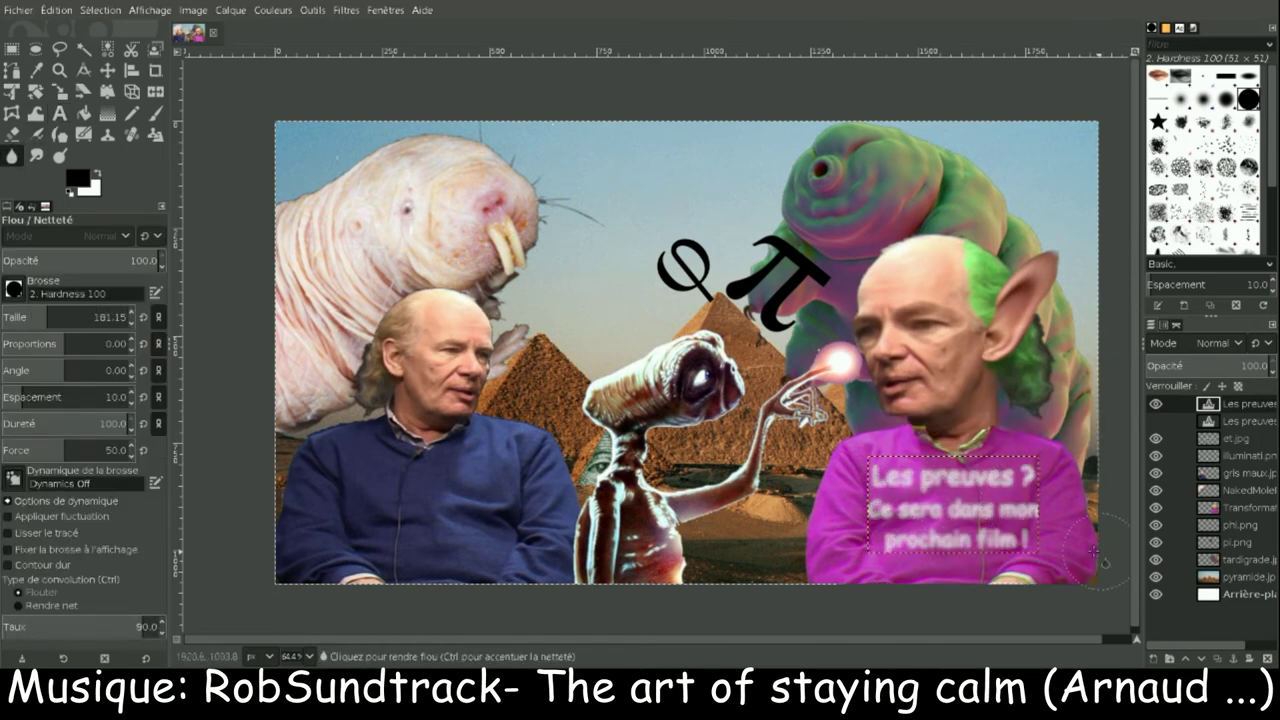
key("ctrl+z")
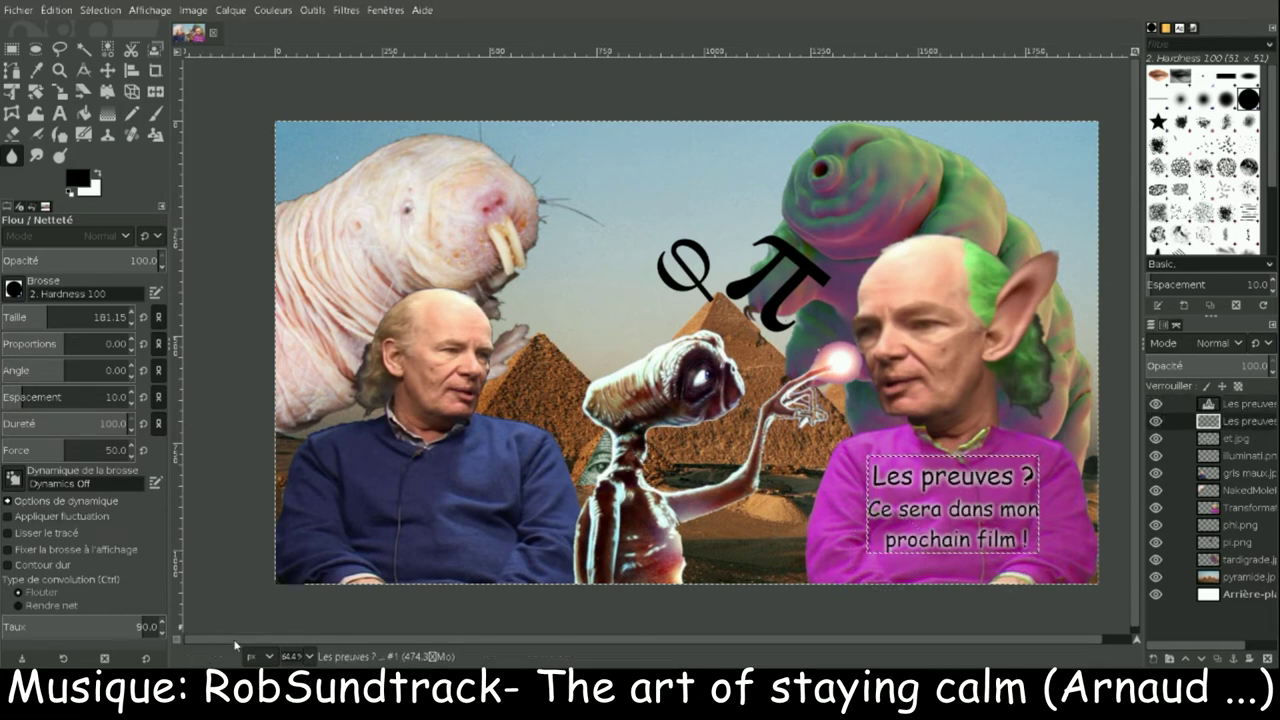
- Hide the upper collage layers and the tardigrade, and make the pyramid photo the active layer
left_click_drag(1156, 403, 1156, 545)
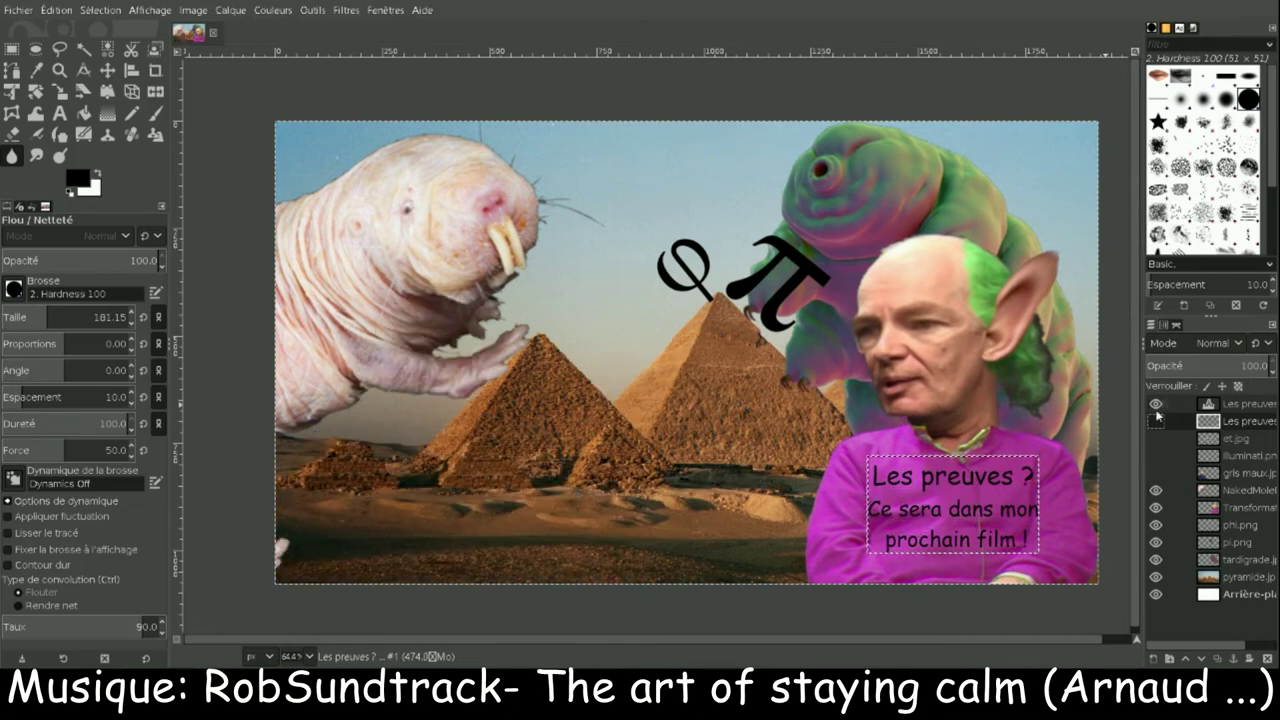
left_click(1156, 559)
left_click(1230, 577)
- Select the whole sky above the pyramids with fuzzy and ellipse selections, then delete it
key("u")
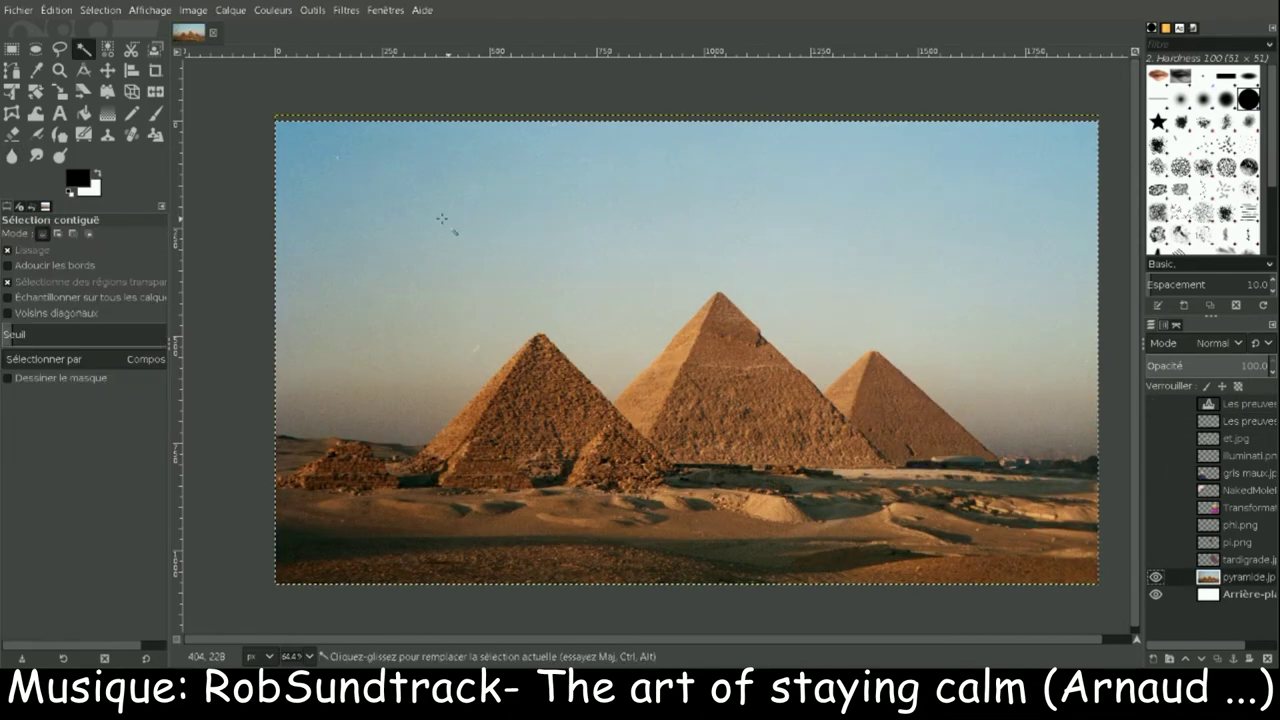
mouse_move(380, 150)
left_mouse_down()
mouse_move(1026, 351)
mouse_move(411, 399)
left_mouse_up()
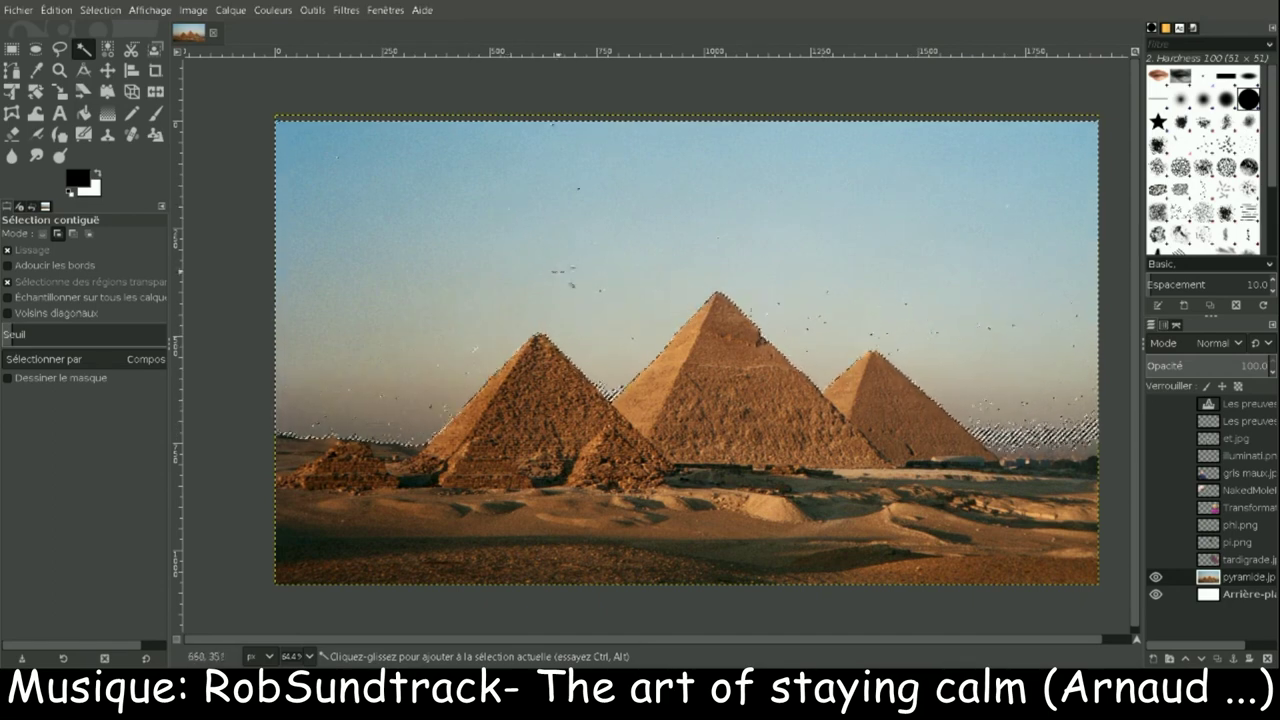
left_click_drag(1090, 447, 979, 402)
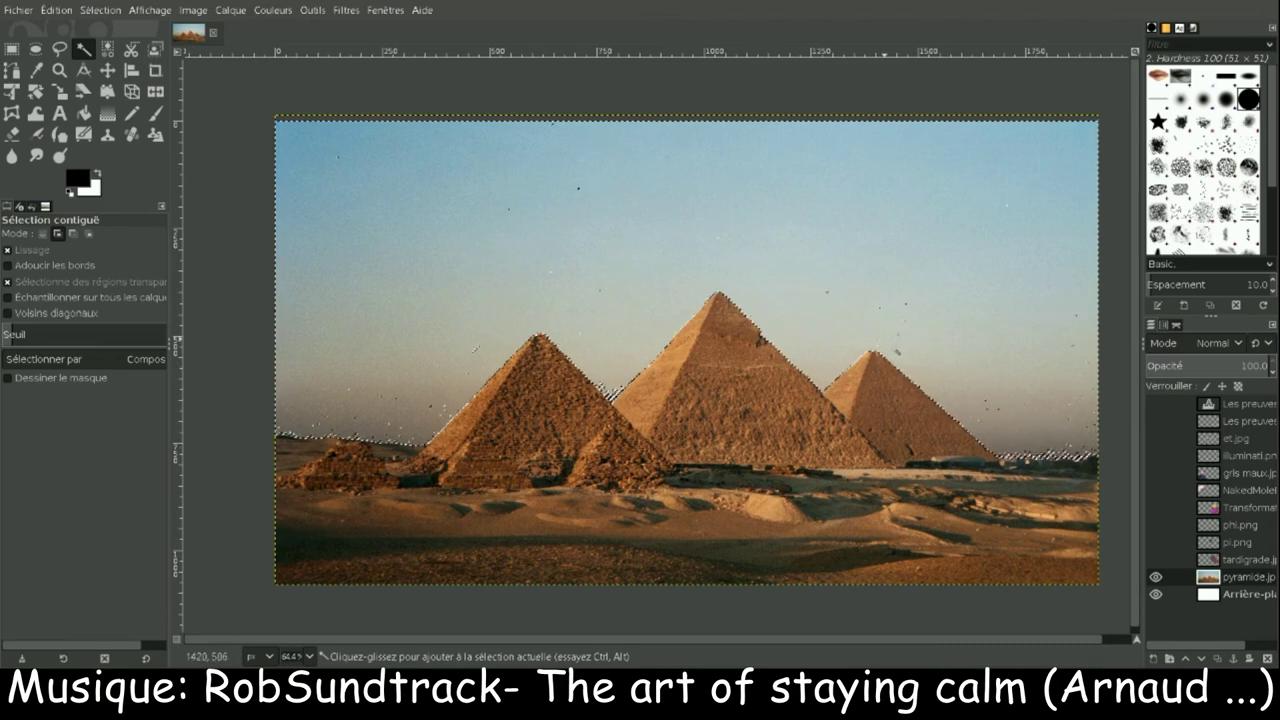
key("e")
left_click_drag(294, 132, 1082, 284)
mouse_move(290, 335)
left_mouse_down()
mouse_move(456, 443)
mouse_move(416, 272)
left_mouse_up()
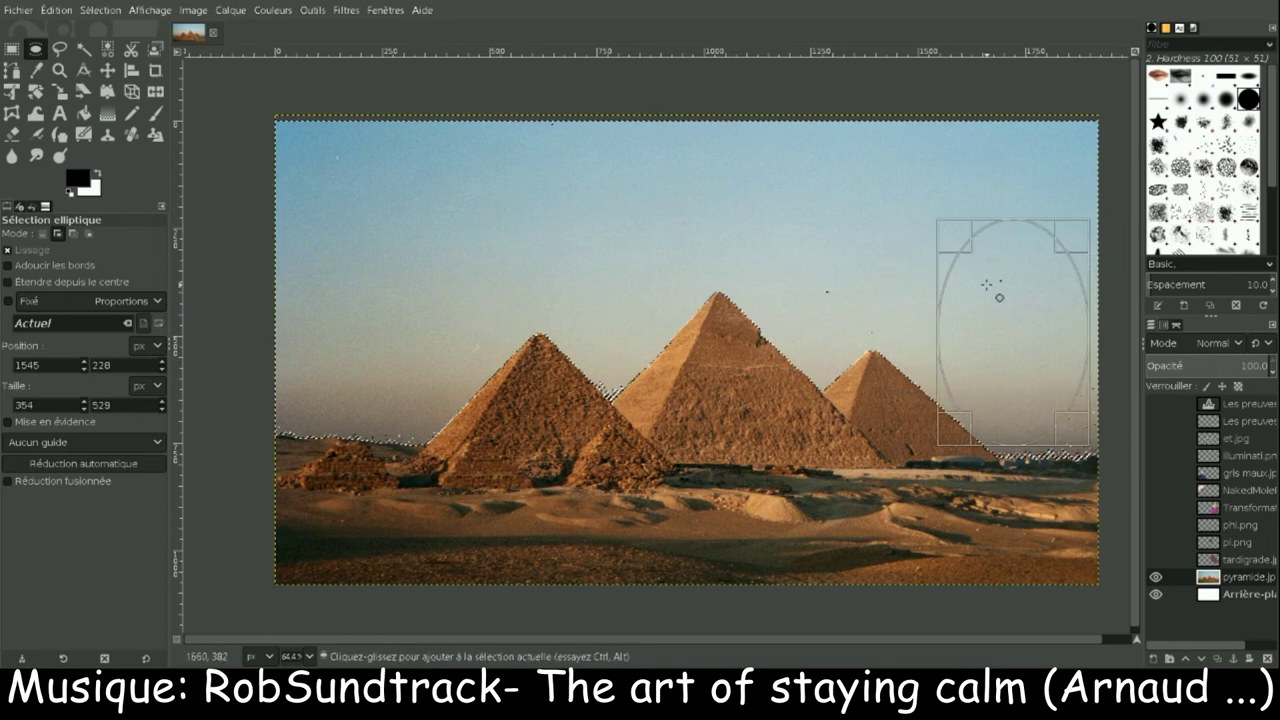
key("u")
left_click(943, 223)
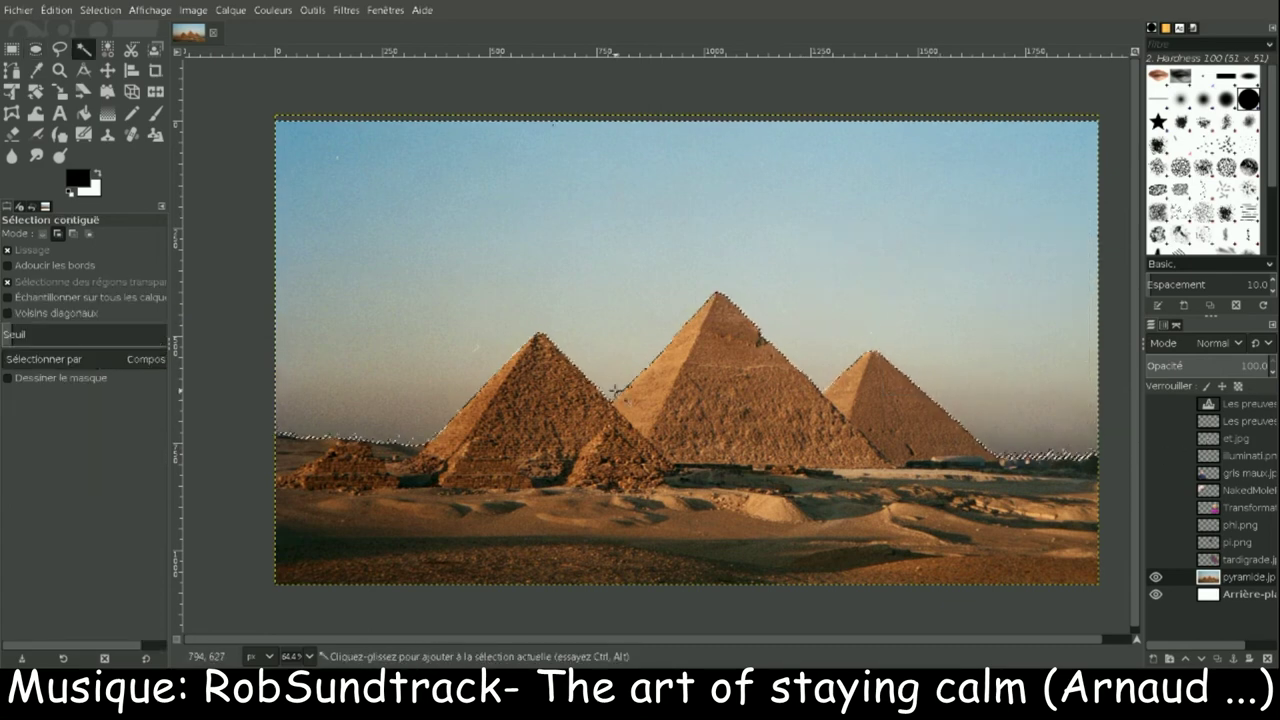
key("e")
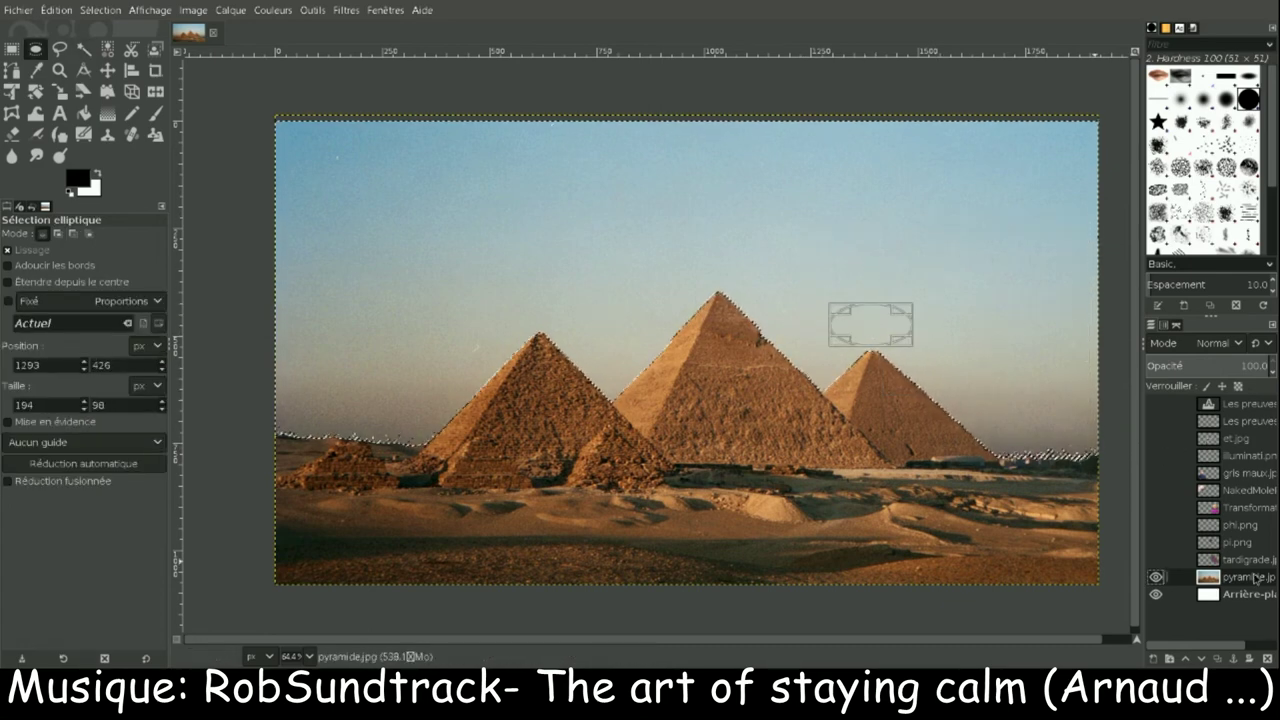
key("Delete")
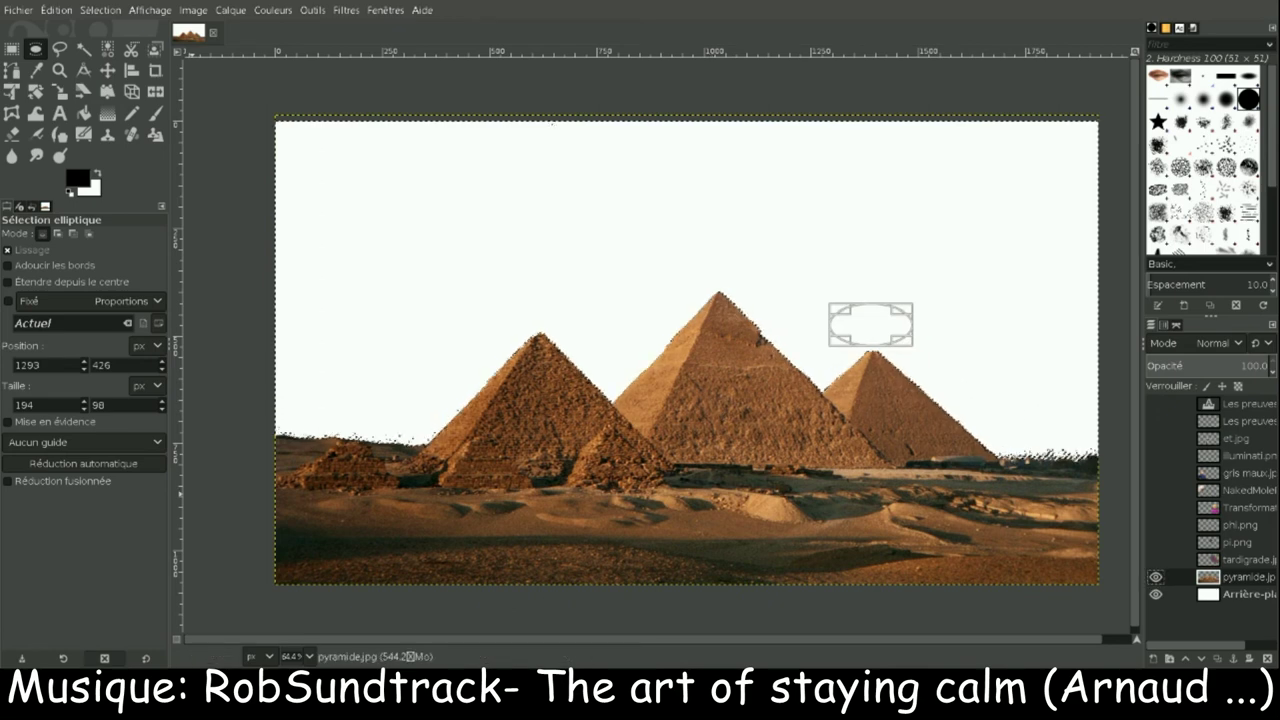
- Stretch the rainbow layer to 1920×793 across the sky and show all collage layers again
left_click(59, 91)
left_click(686, 300)
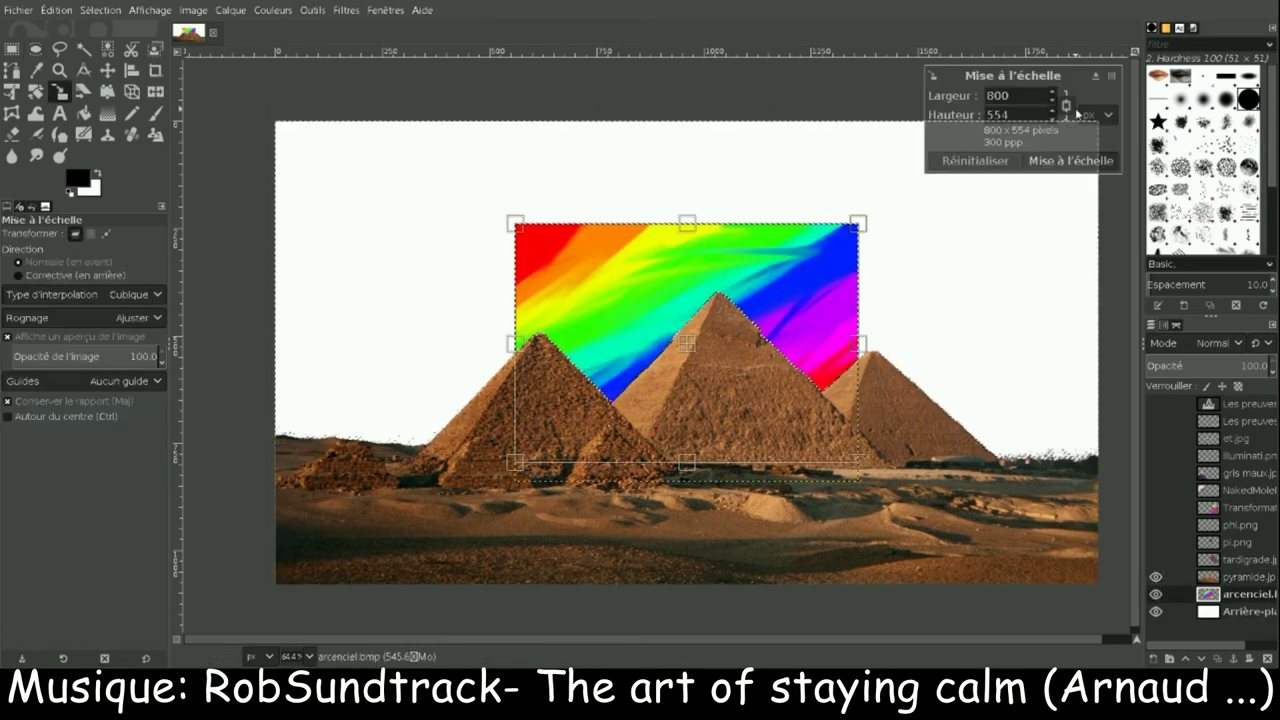
left_click_drag(515, 224, 276, 122)
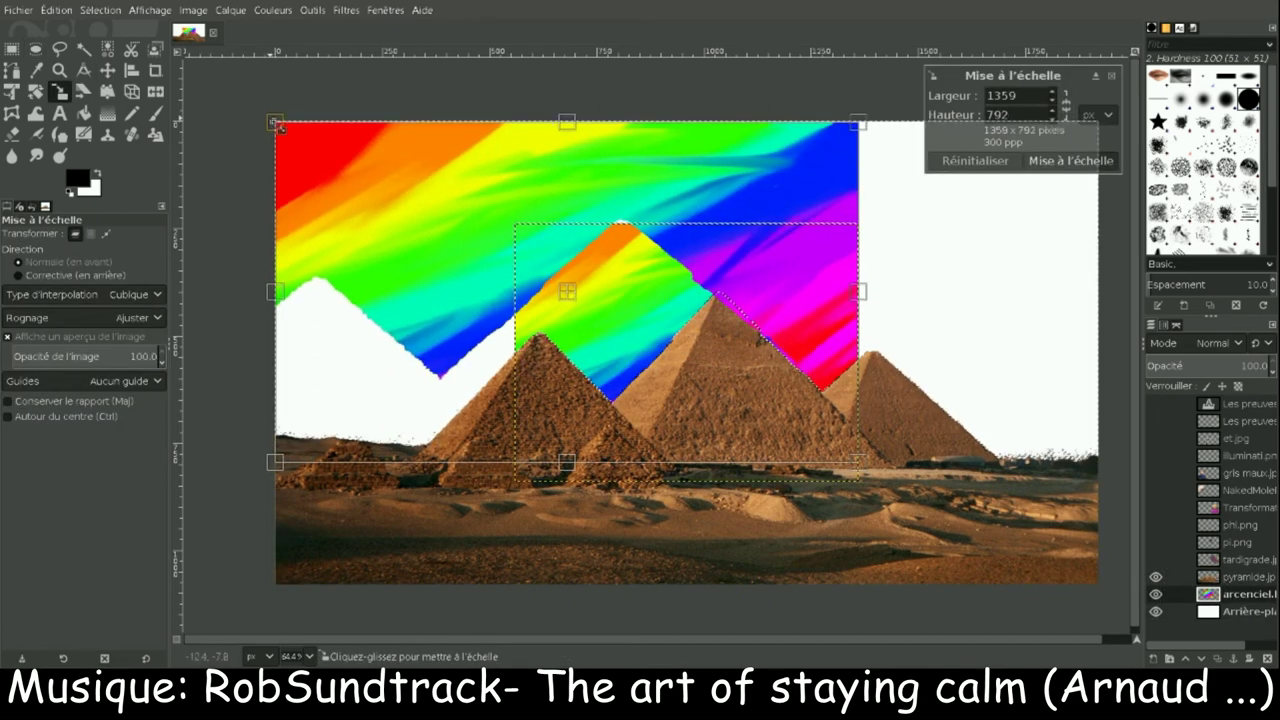
left_click(967, 162)
left_click_drag(515, 224, 276, 122)
left_click_drag(857, 482, 1098, 462)
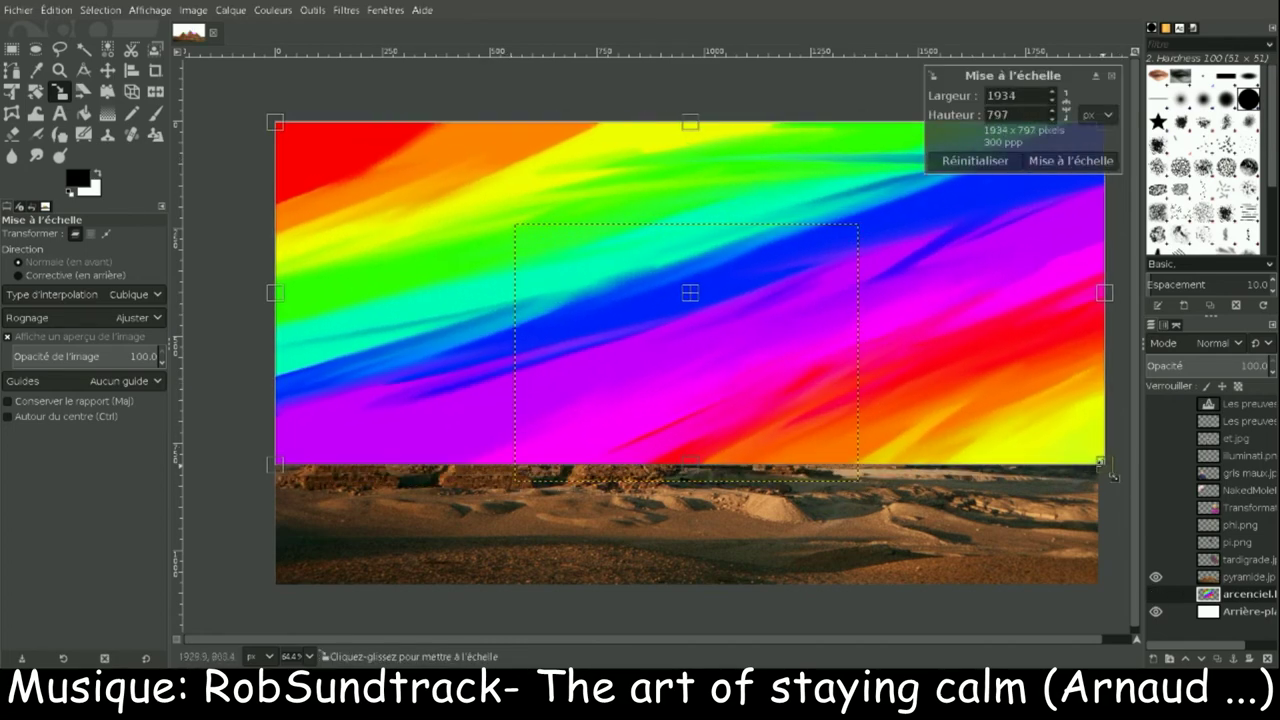
left_click(1051, 162)
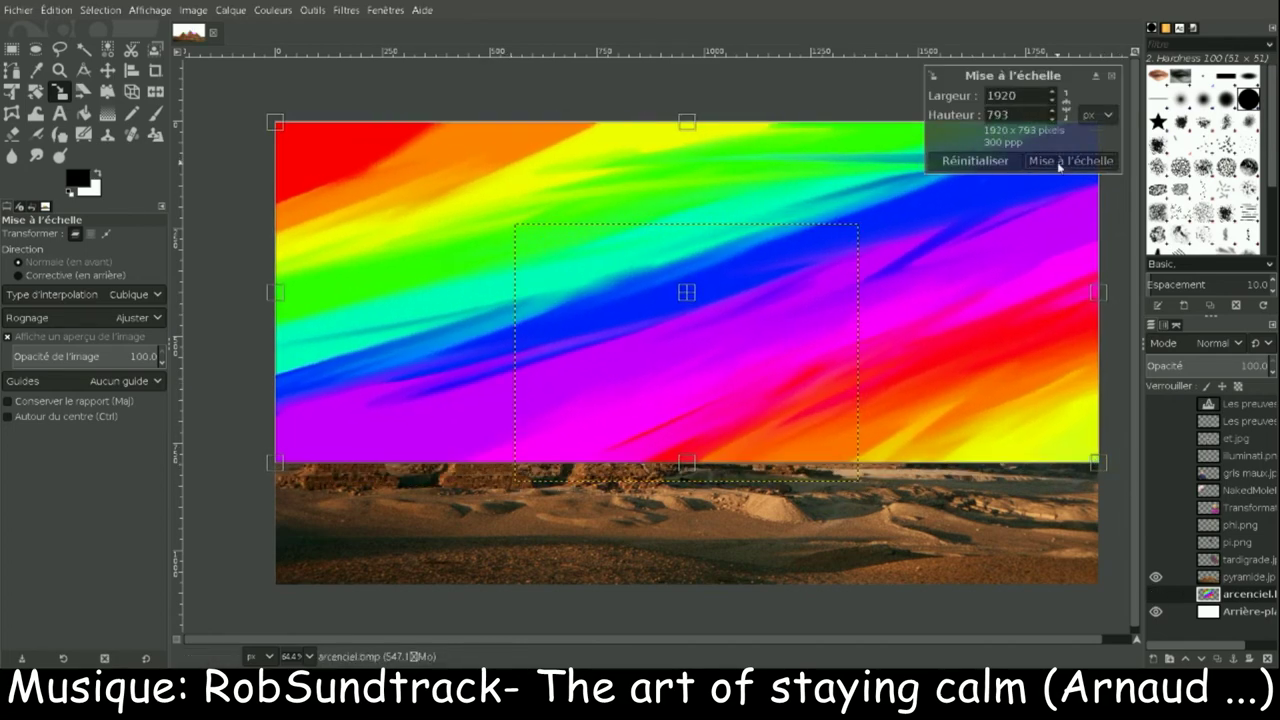
left_click_drag(1156, 559, 1156, 403)
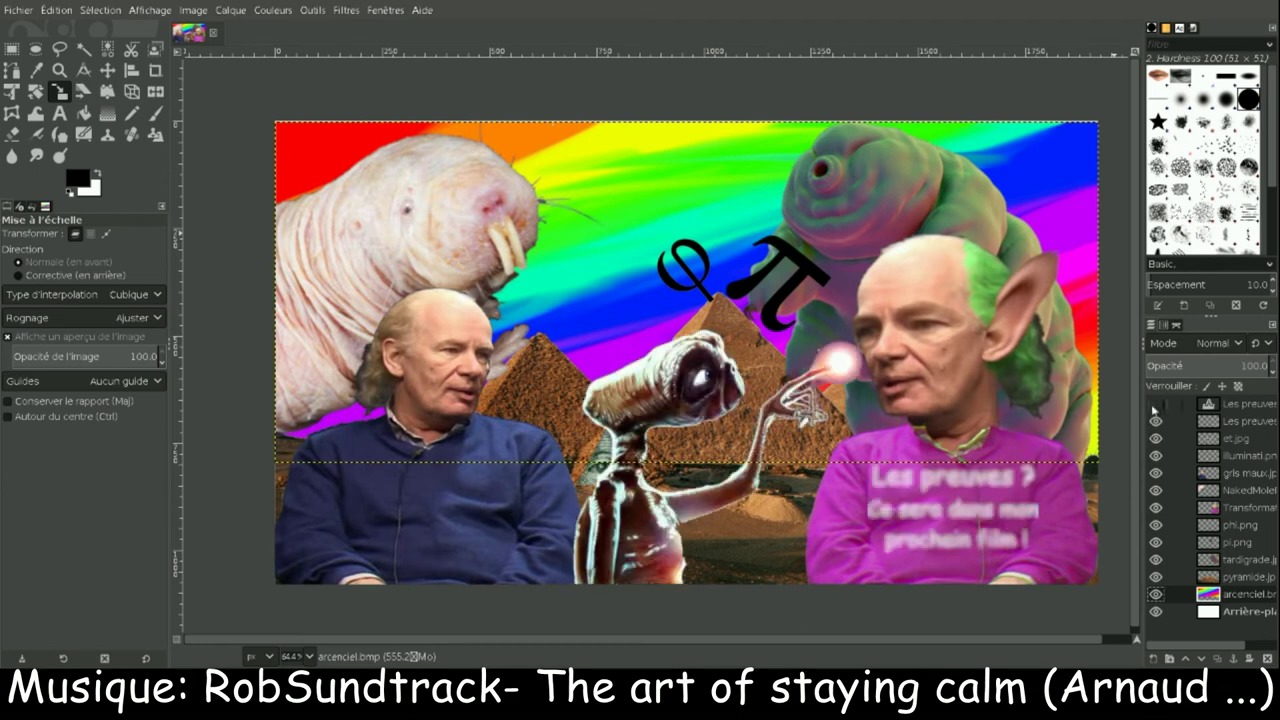
left_click(1245, 613)
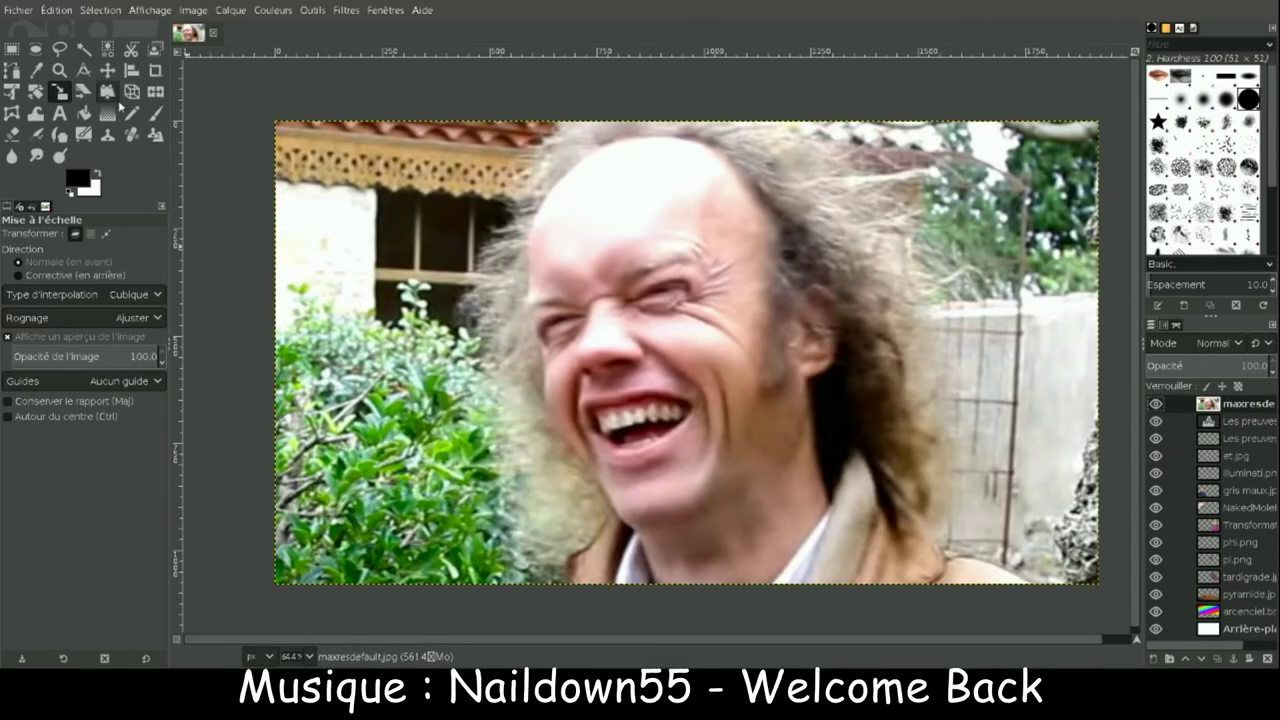
- Scale the laughing-face photo proportionally to 600×338
left_click(1027, 90)
type("600")
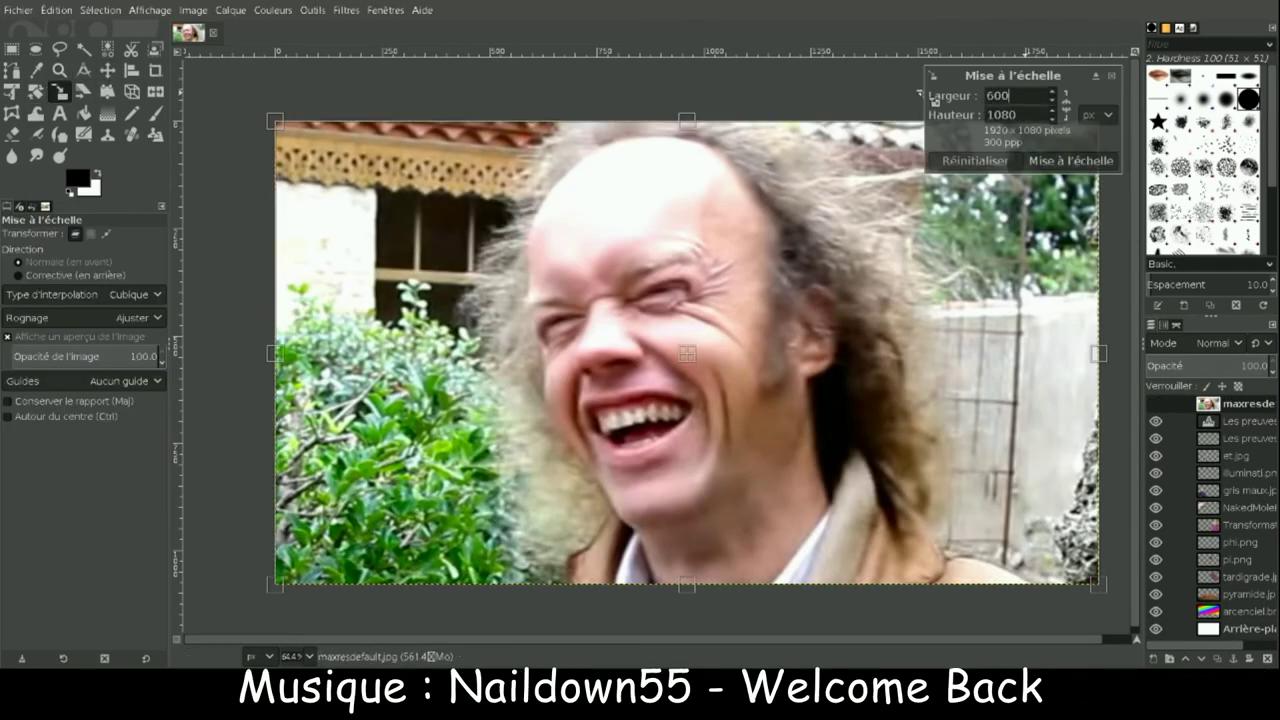
key("Tab")
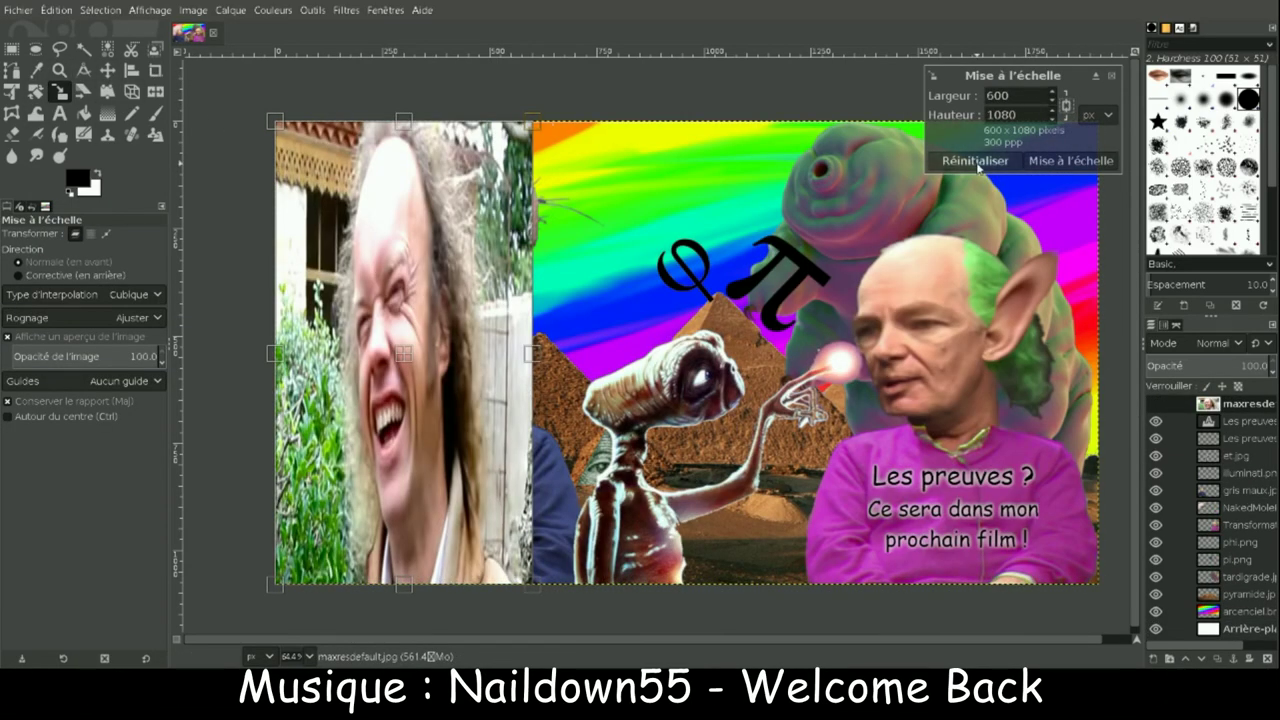
left_click(975, 161)
left_click(1066, 105)
double_click(1015, 95)
type("600")
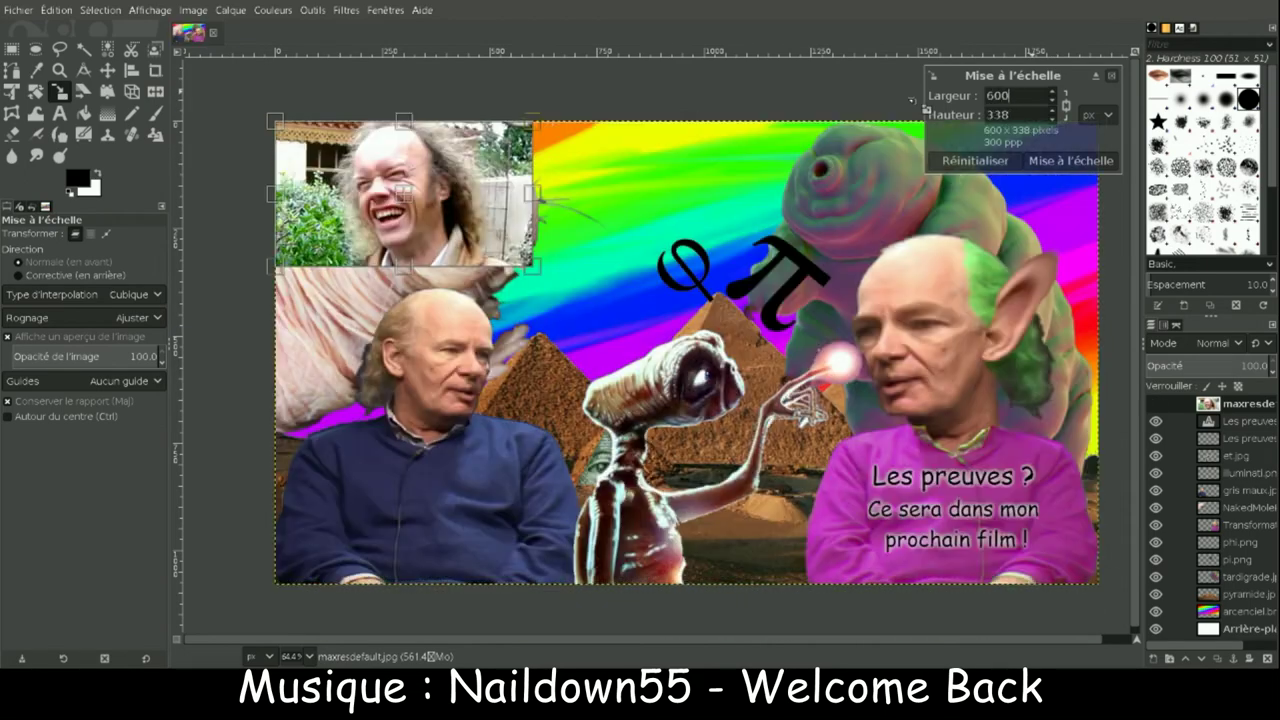
left_click(1070, 160)
- Zoom in on the face and start erasing its background at the edges
key("m")
left_click_drag(400, 190, 656, 205)
key("z")
left_click_drag(510, 125, 820, 300)
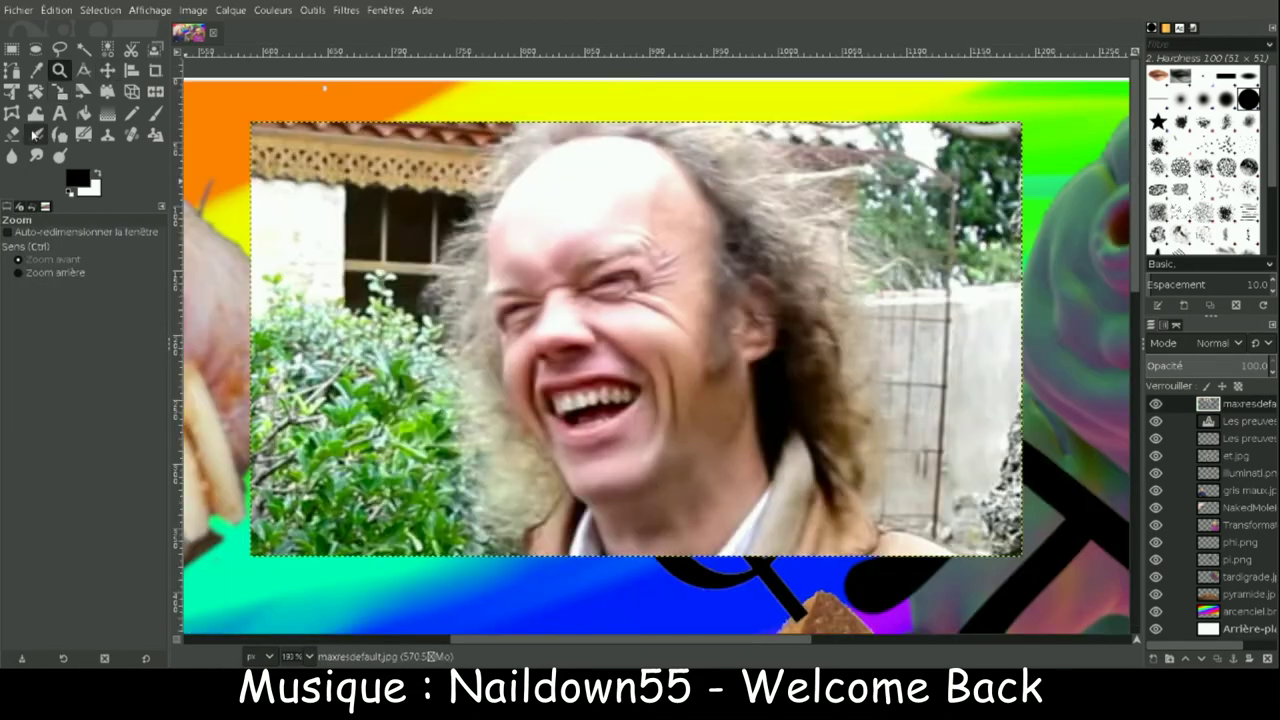
left_click(12, 133)
mouse_move(440, 150)
left_mouse_down()
mouse_move(300, 260)
mouse_move(330, 530)
mouse_move(340, 420)
left_mouse_up()
mouse_move(1005, 540)
left_mouse_down()
mouse_move(1005, 130)
mouse_move(880, 190)
mouse_move(963, 297)
mouse_move(985, 510)
mouse_move(938, 490)
mouse_move(771, 120)
mouse_move(791, 136)
mouse_move(751, 129)
mouse_move(820, 120)
mouse_move(805, 235)
mouse_move(905, 478)
left_mouse_up()
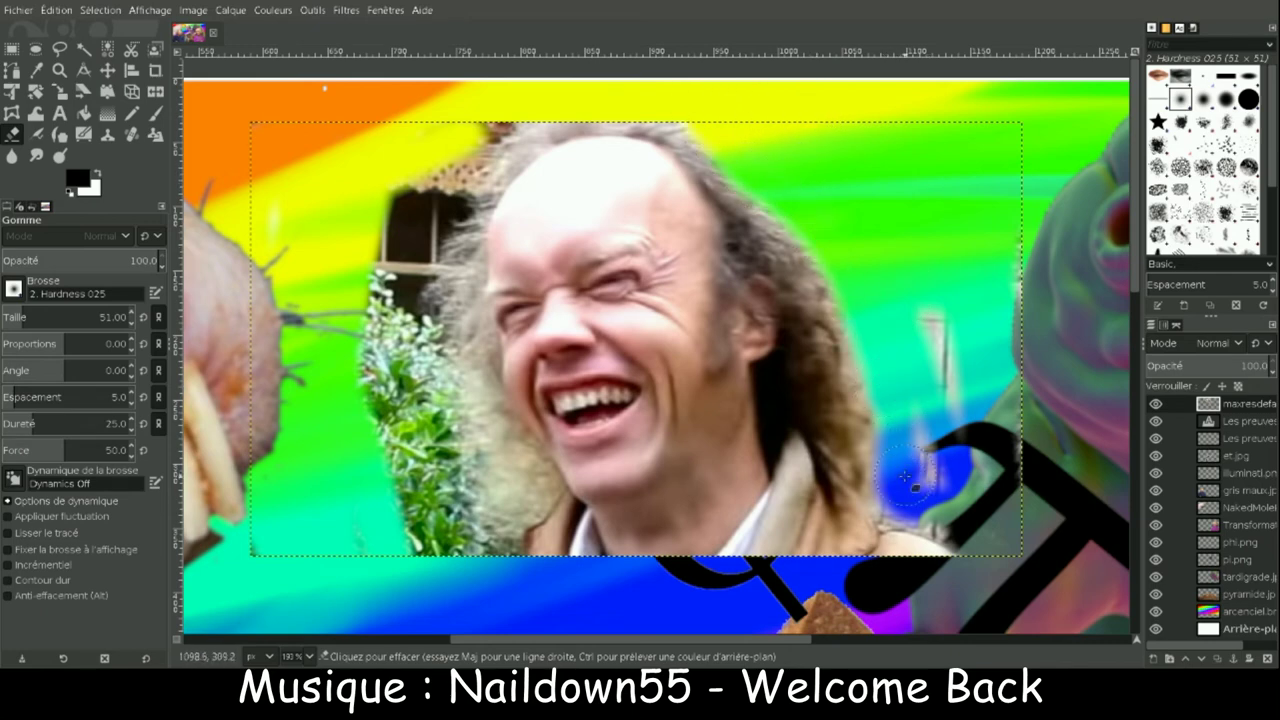
- Erase the remaining window, fence, grey strip and stray hair around the laughing head
mouse_move(480, 95)
left_mouse_down()
mouse_move(420, 290)
mouse_move(479, 572)
mouse_move(400, 230)
mouse_move(450, 520)
mouse_move(285, 513)
left_mouse_up()
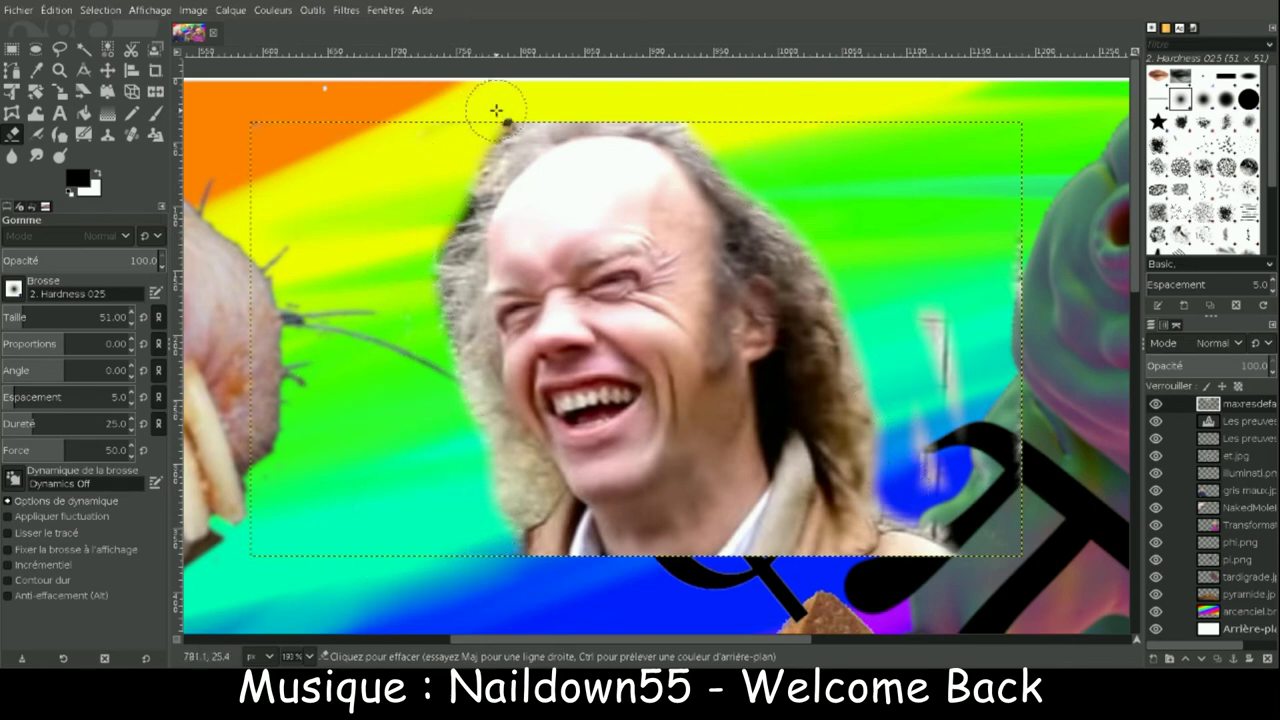
mouse_move(496, 110)
left_mouse_down()
mouse_move(440, 270)
mouse_move(498, 507)
left_mouse_up()
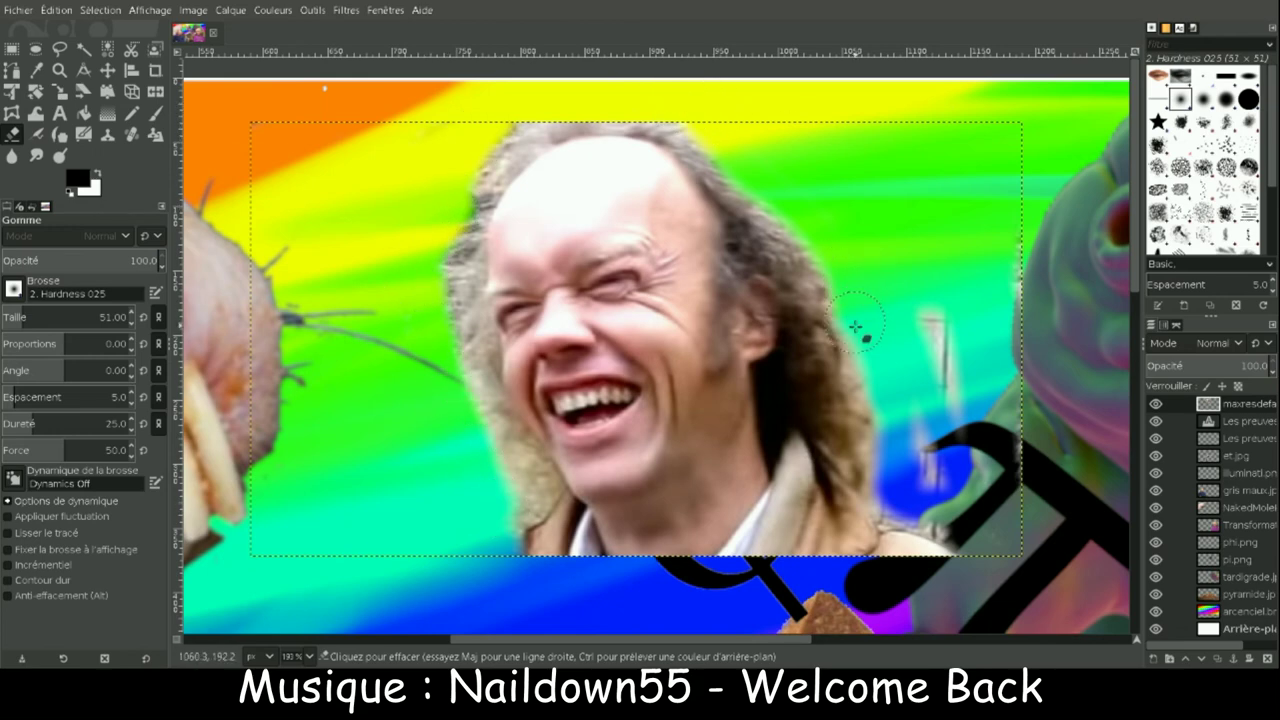
mouse_move(860, 334)
left_mouse_down()
mouse_move(922, 488)
mouse_move(970, 527)
left_mouse_up()
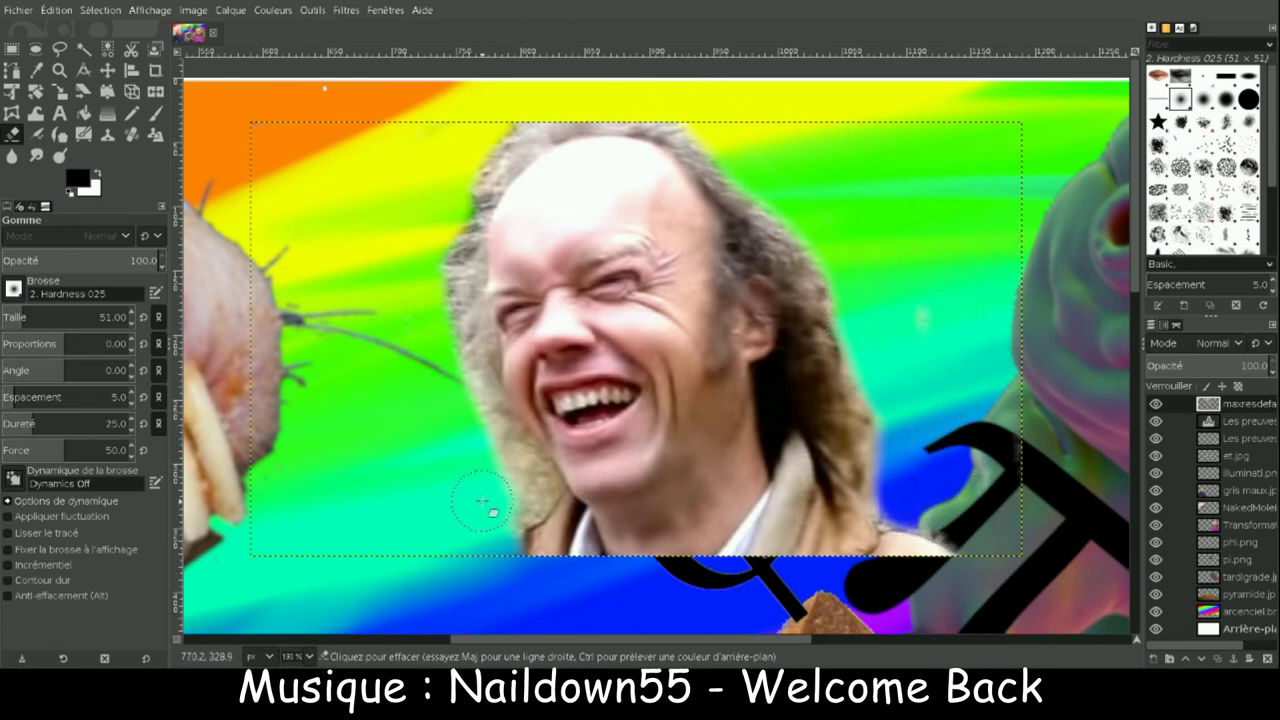
left_click_drag(482, 503, 522, 500)
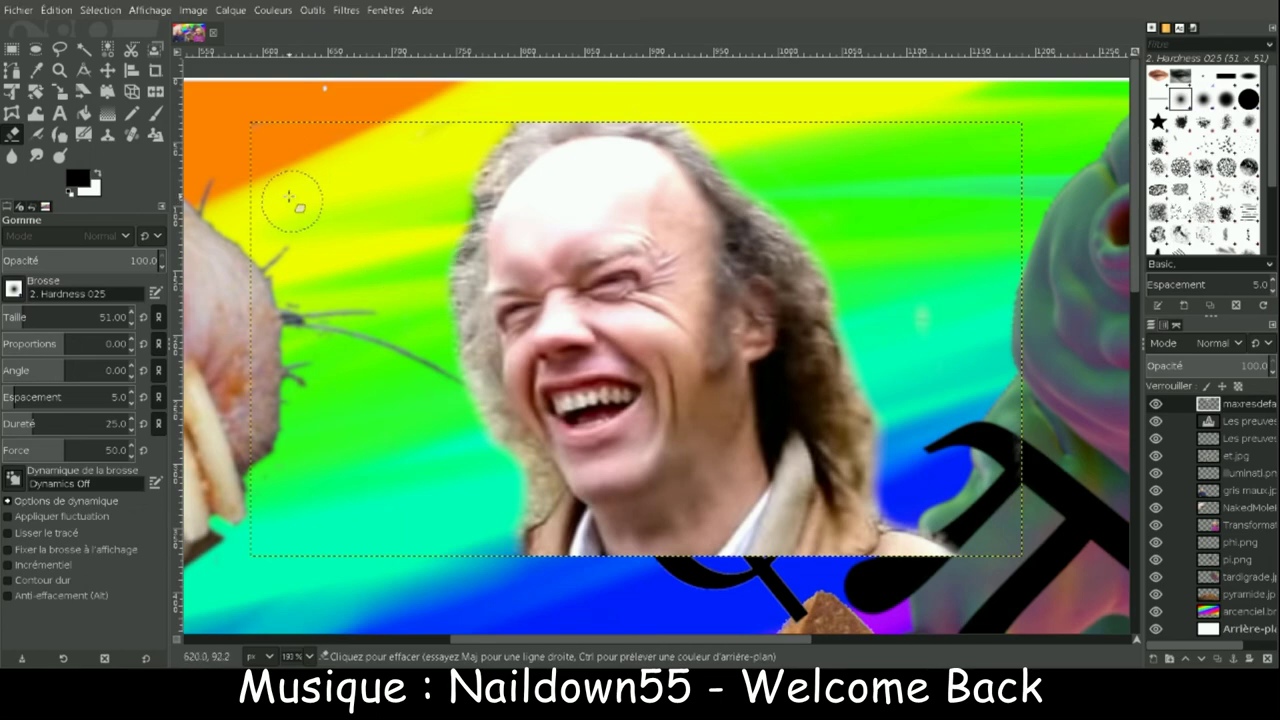
- Rotate the face layer 180° so it is upside down
key("shift+r")
left_click(594, 208)
type("180")
key("Return")
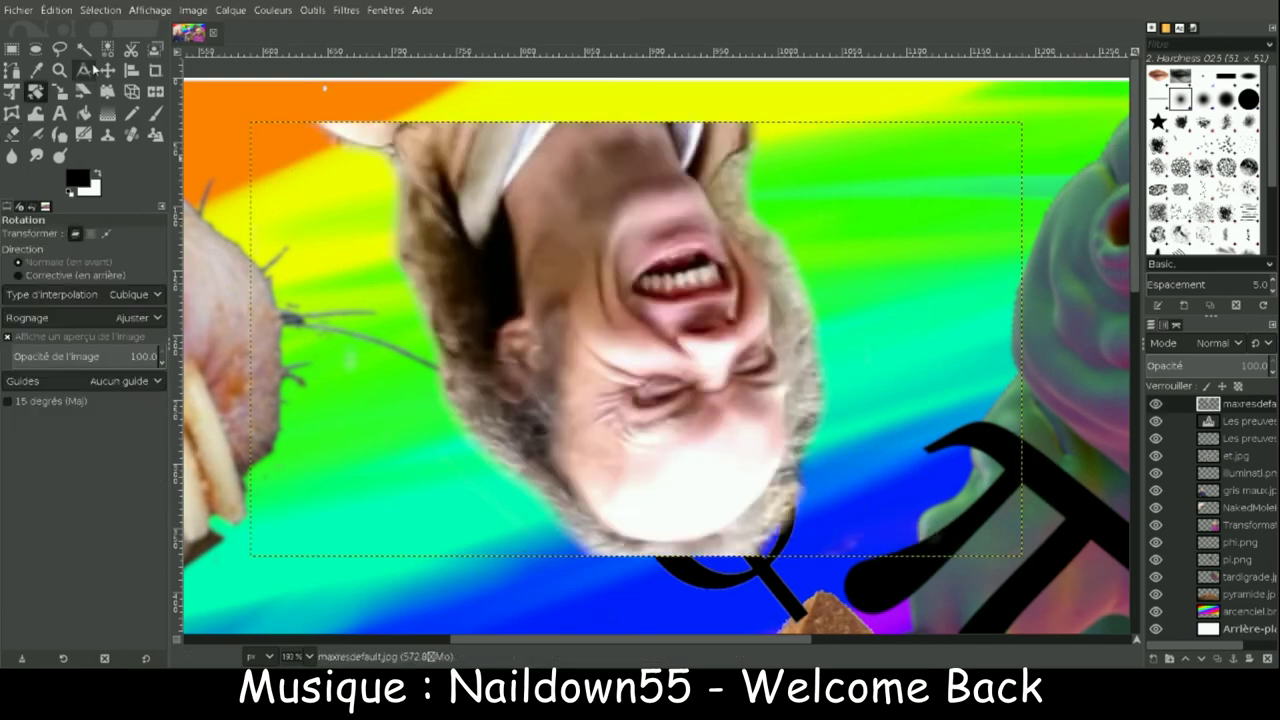
- Fit the whole image in view and move the upside-down face to the top of the collage
left_click(59, 70)
key("shift+ctrl+j")
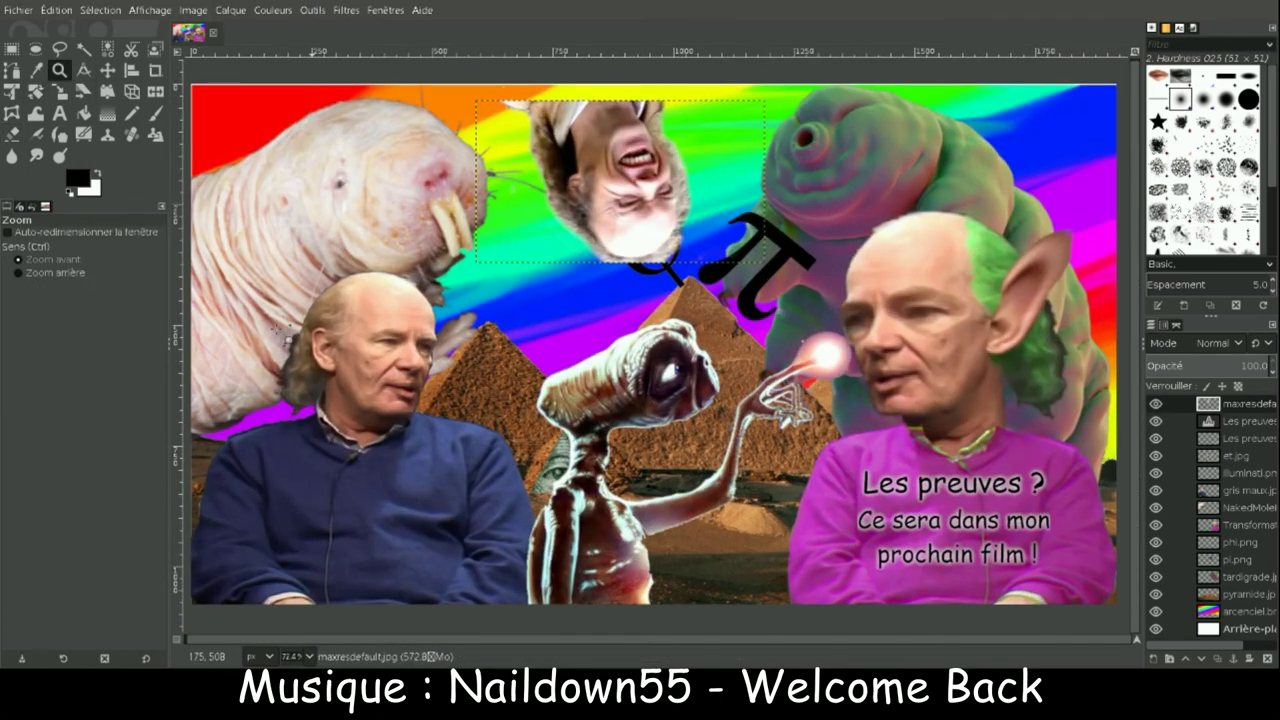
key("r")
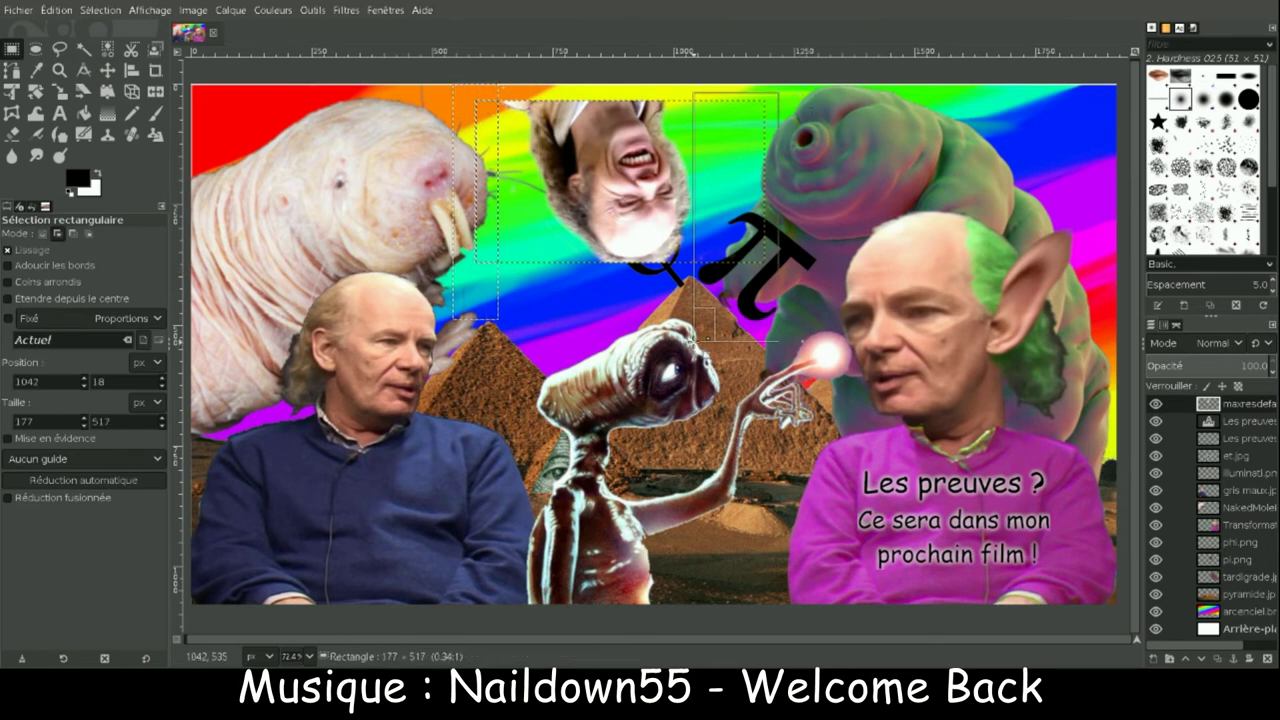
key("m")
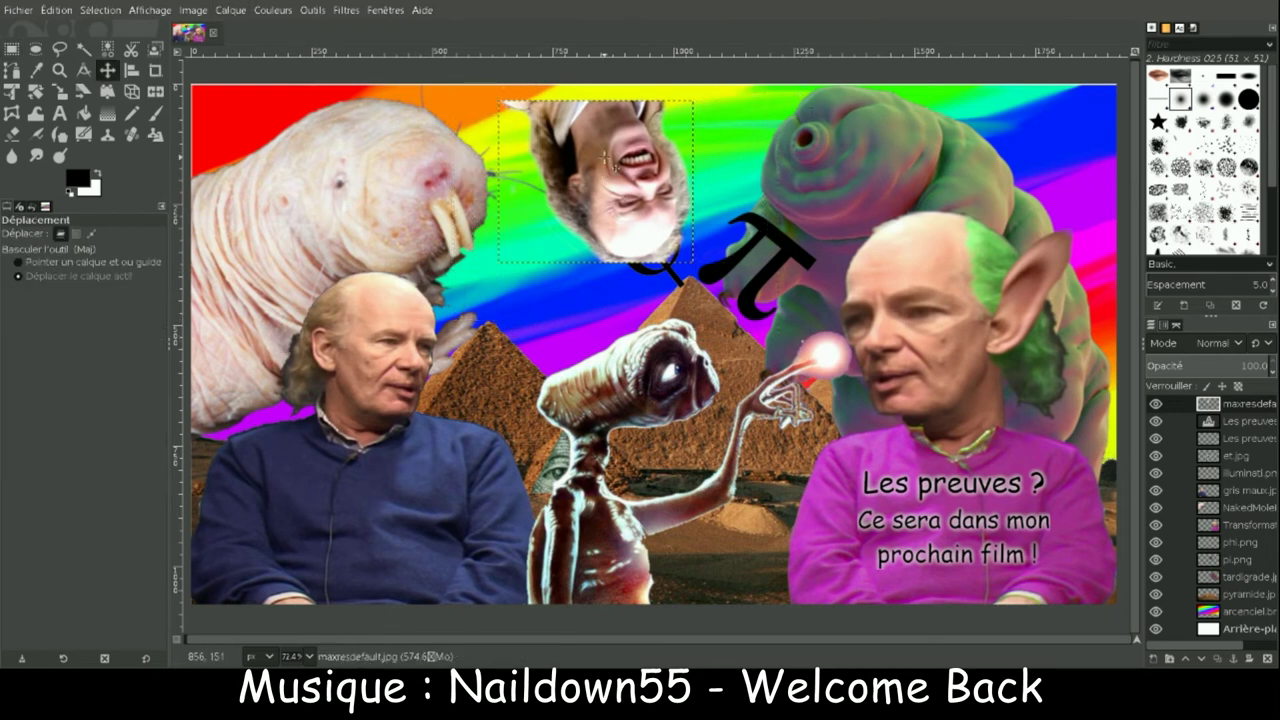
left_click_drag(618, 176, 588, 170)
left_click(768, 348, "shift")
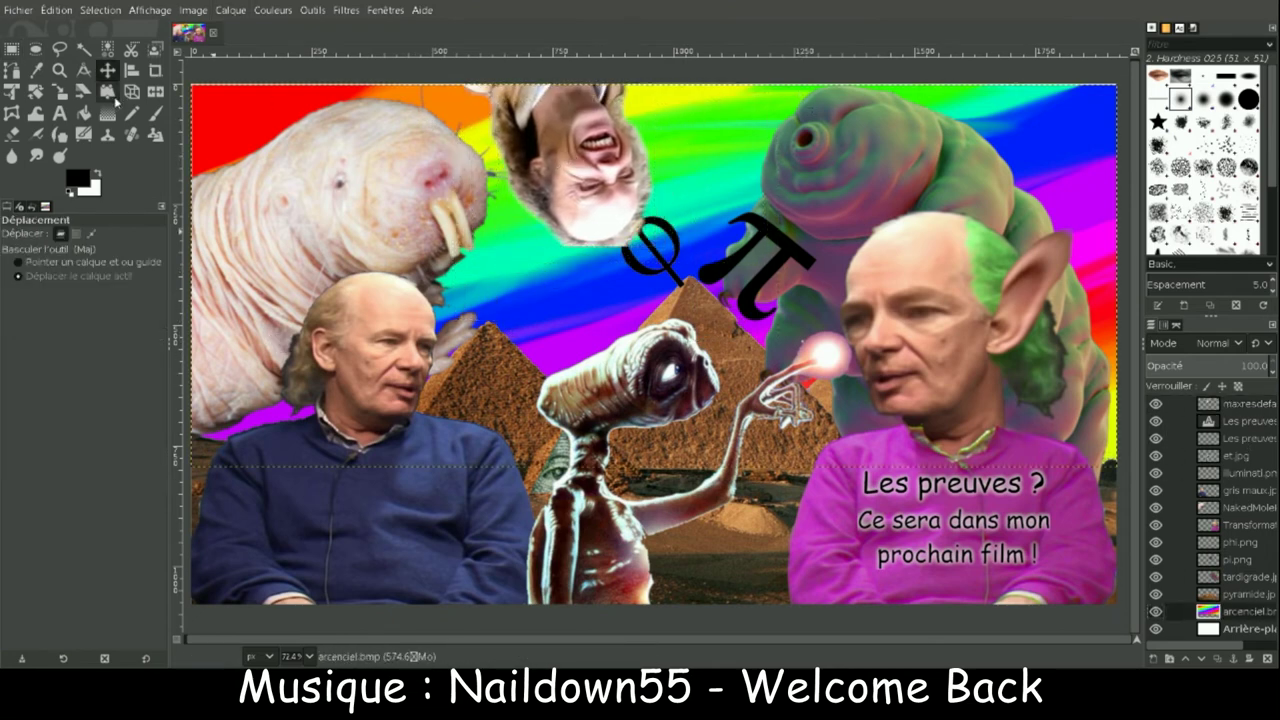
- Cancel the stray rotation preview and apply a scale to the rainbow layer
key("shift+r")
left_click(686, 214)
key("shift+s")
left_click(651, 91)
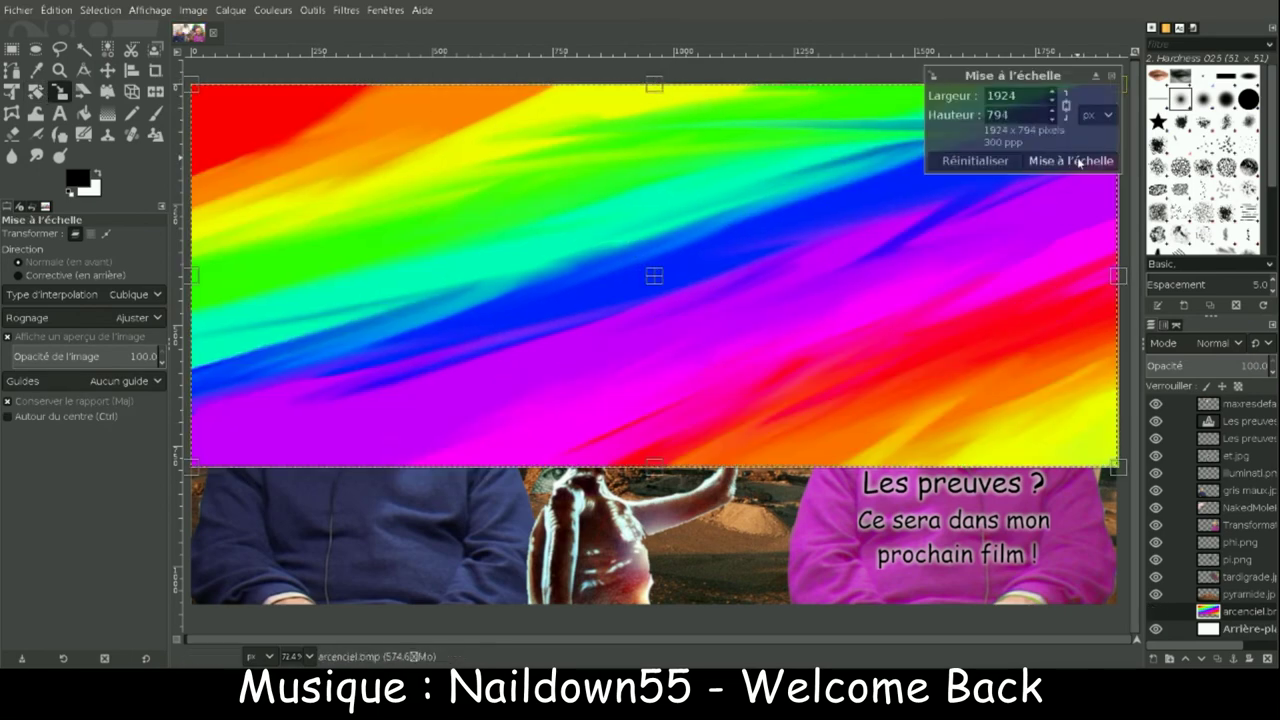
left_click(1079, 163)
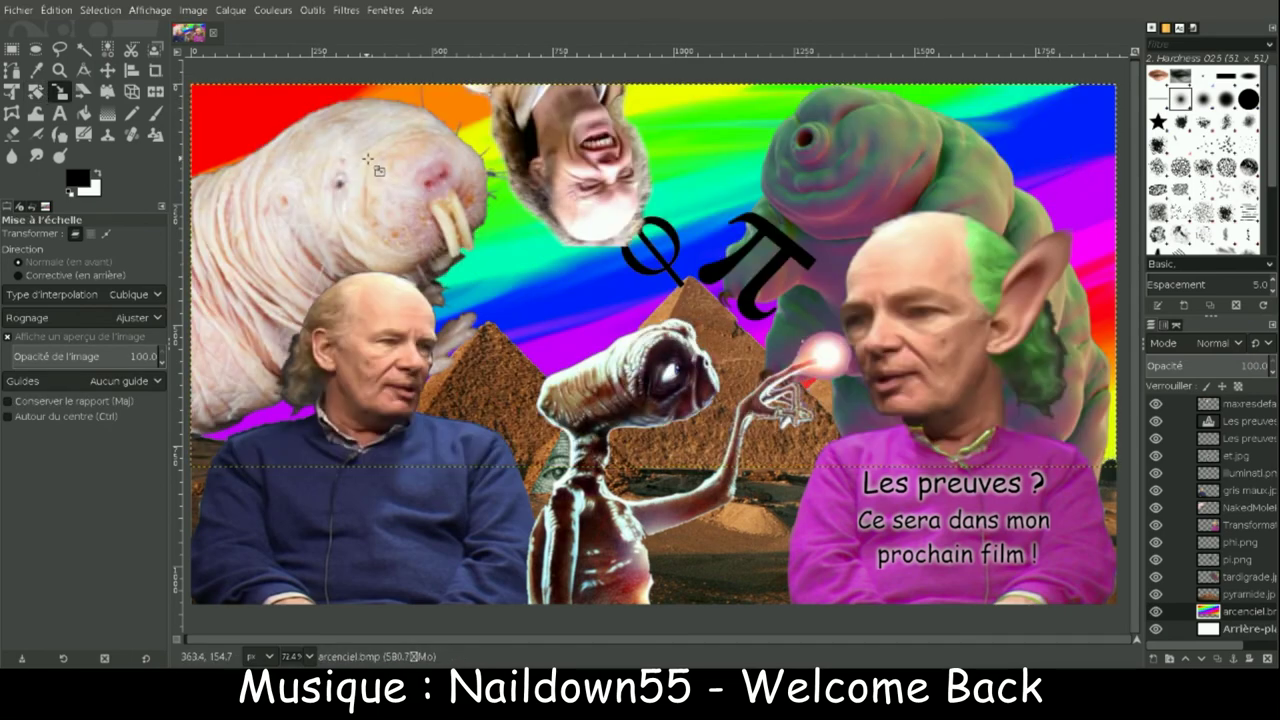
- Move the face layer just above tardigrade in the stack, resize it, and shift it right
left_click(1245, 404)
left_click_drag(1251, 409, 1265, 577)
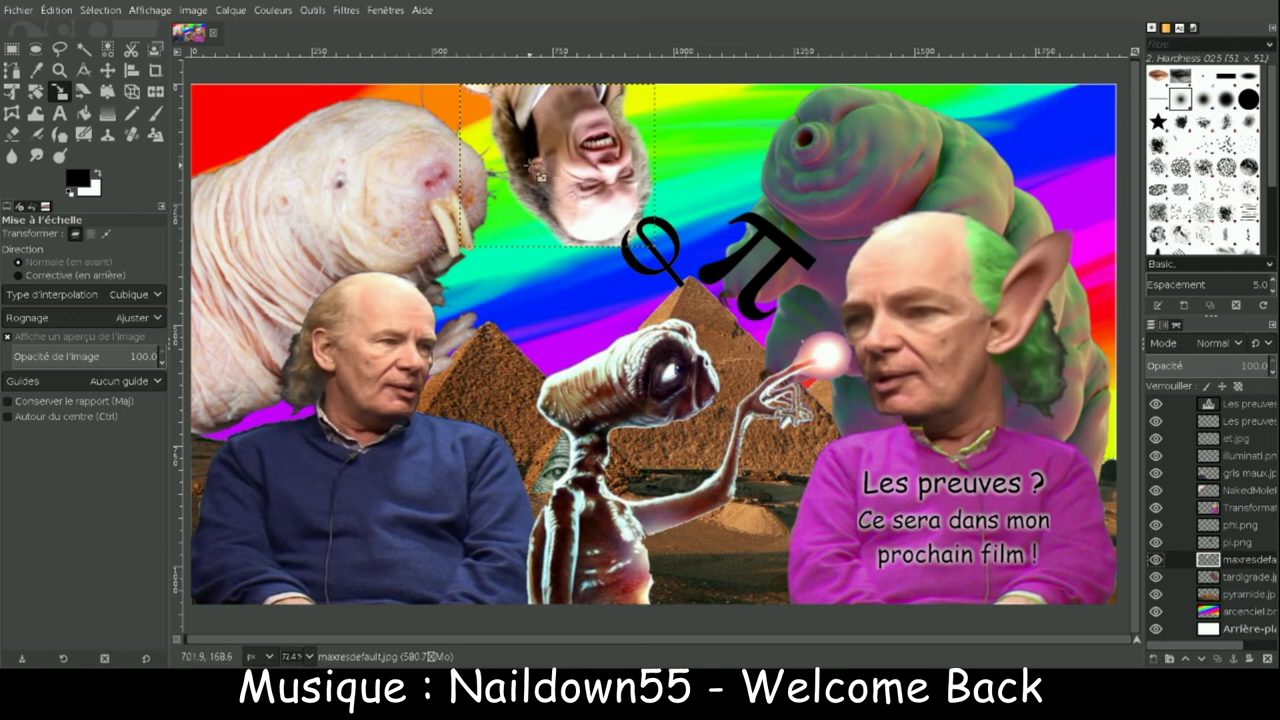
left_click(538, 175)
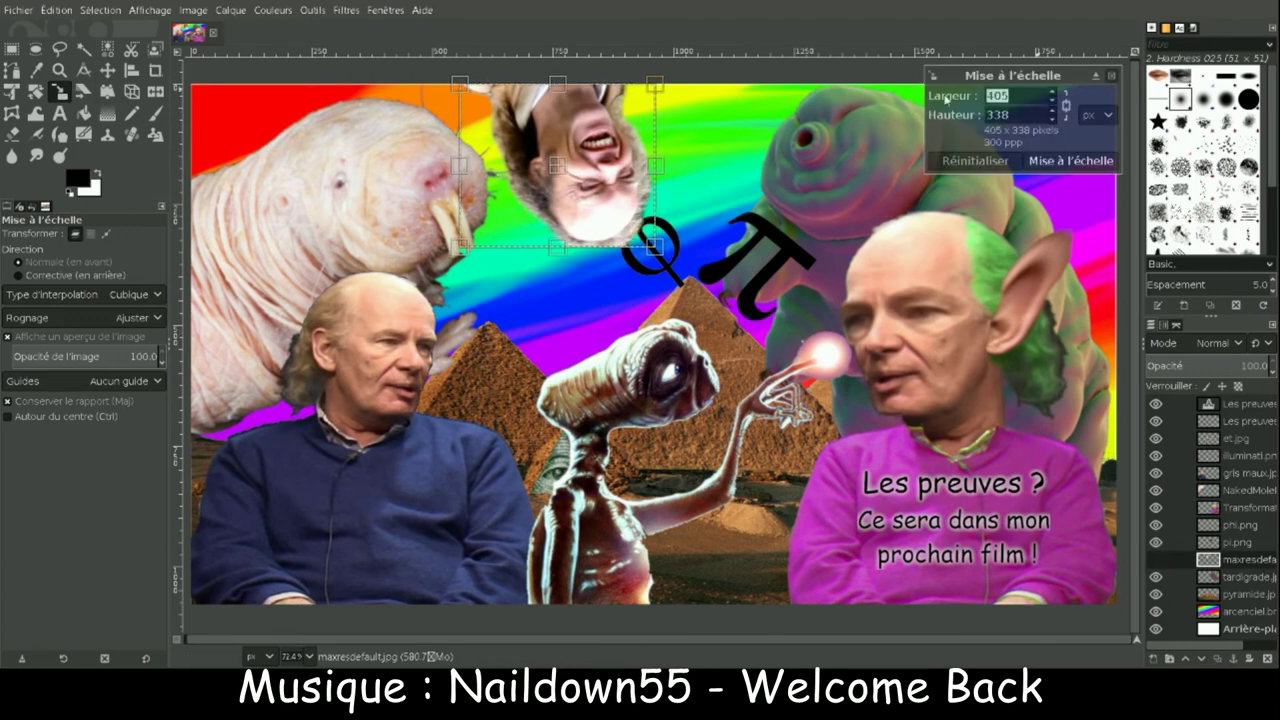
left_click(1070, 161)
key("m")
left_click_drag(564, 164, 650, 156)
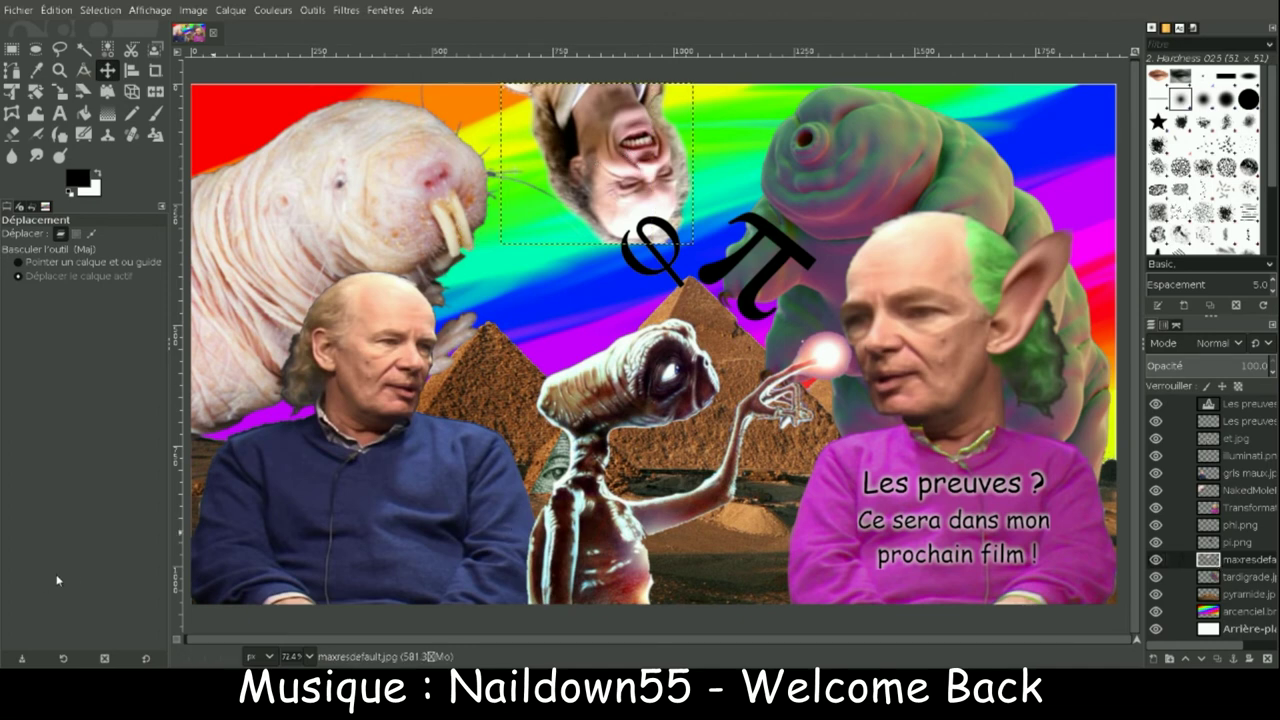
- Shrink the face further and reposition it slightly to the right
key("shift+s")
left_click(600, 160)
left_click_drag(693, 243, 660, 215)
key("Return")
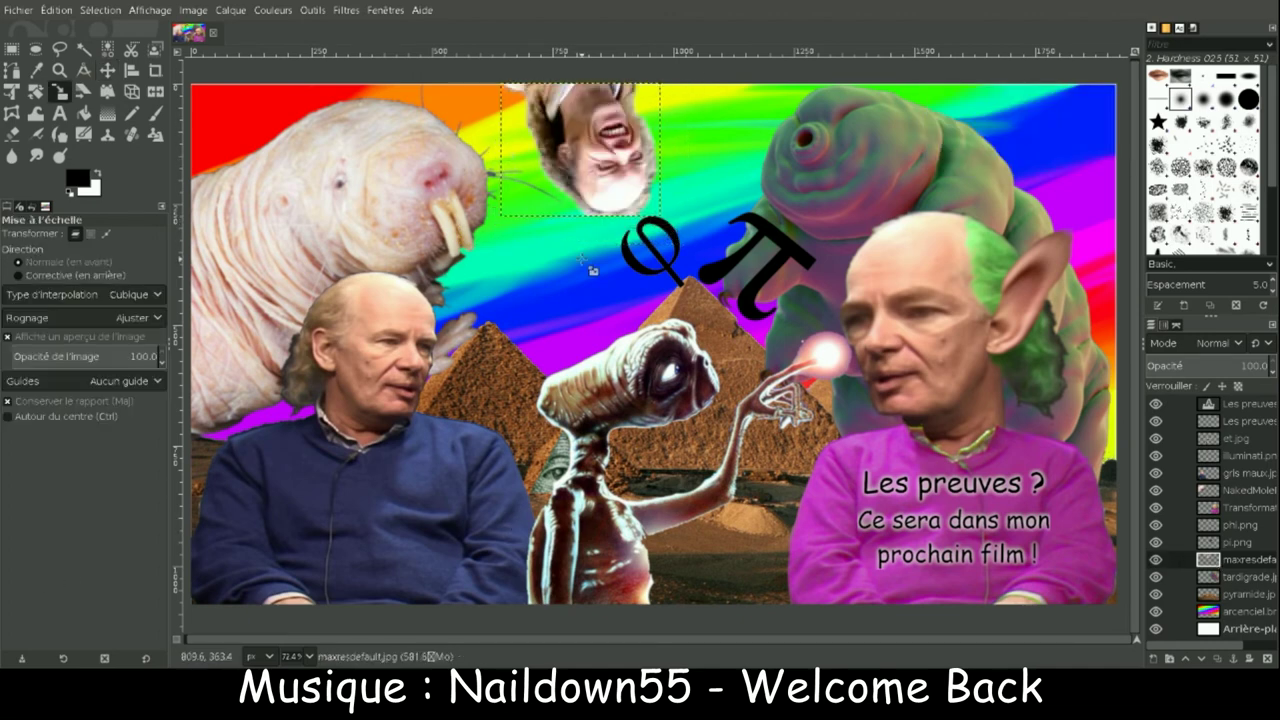
key("m")
left_click_drag(589, 260, 654, 258)
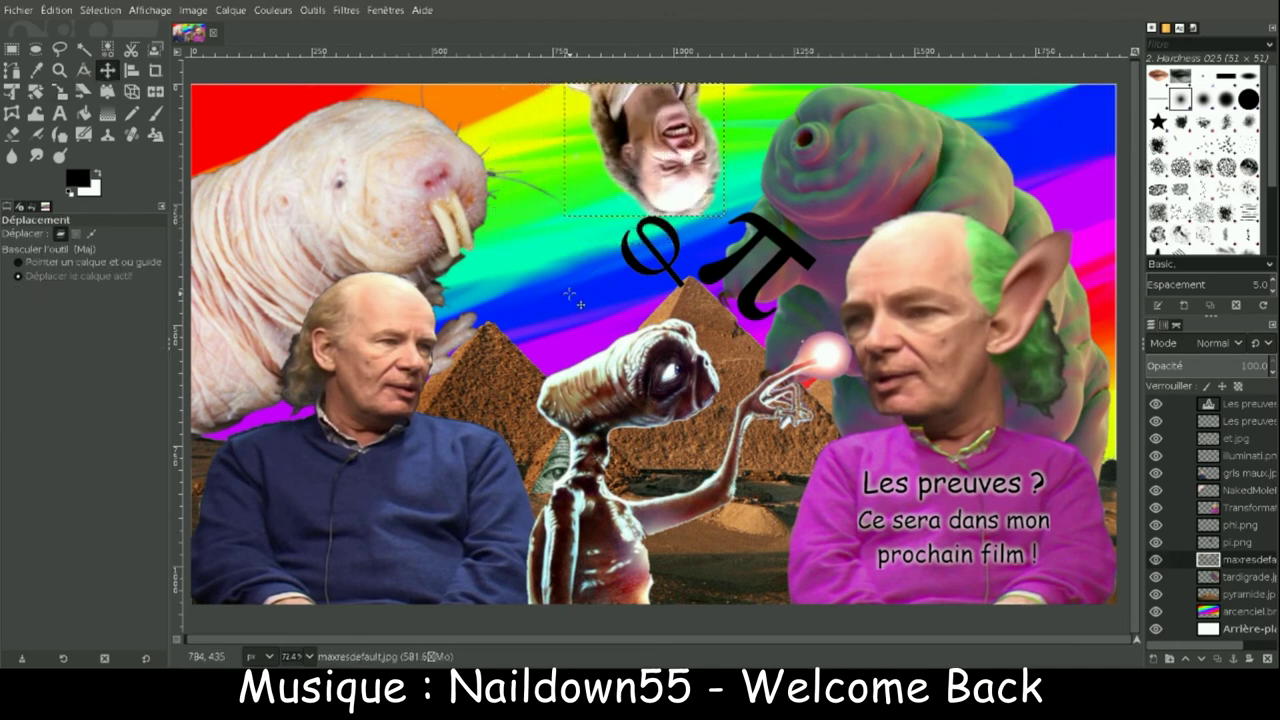
key("shift+Left")
key("shift+Left")
key("shift+Left")
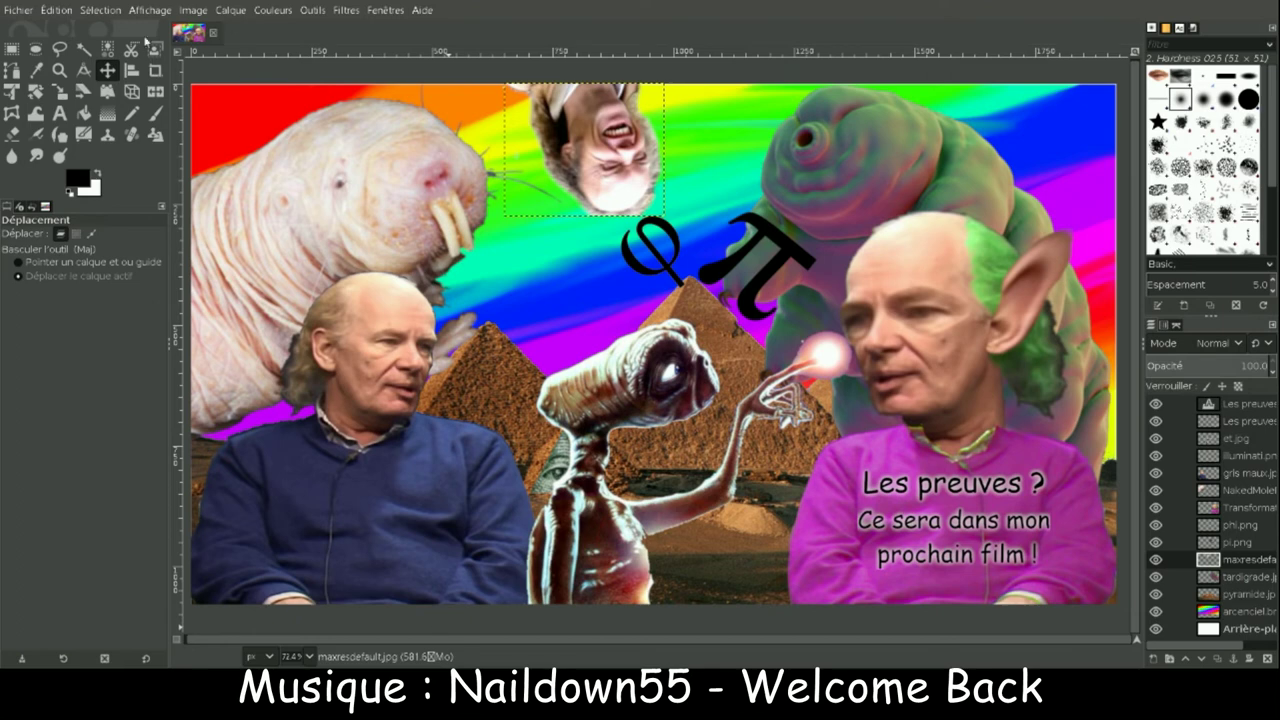
- Rotate the face 180° so it is upright again
left_click(60, 92)
left_click(585, 150)
type("180")
left_click(1081, 171)
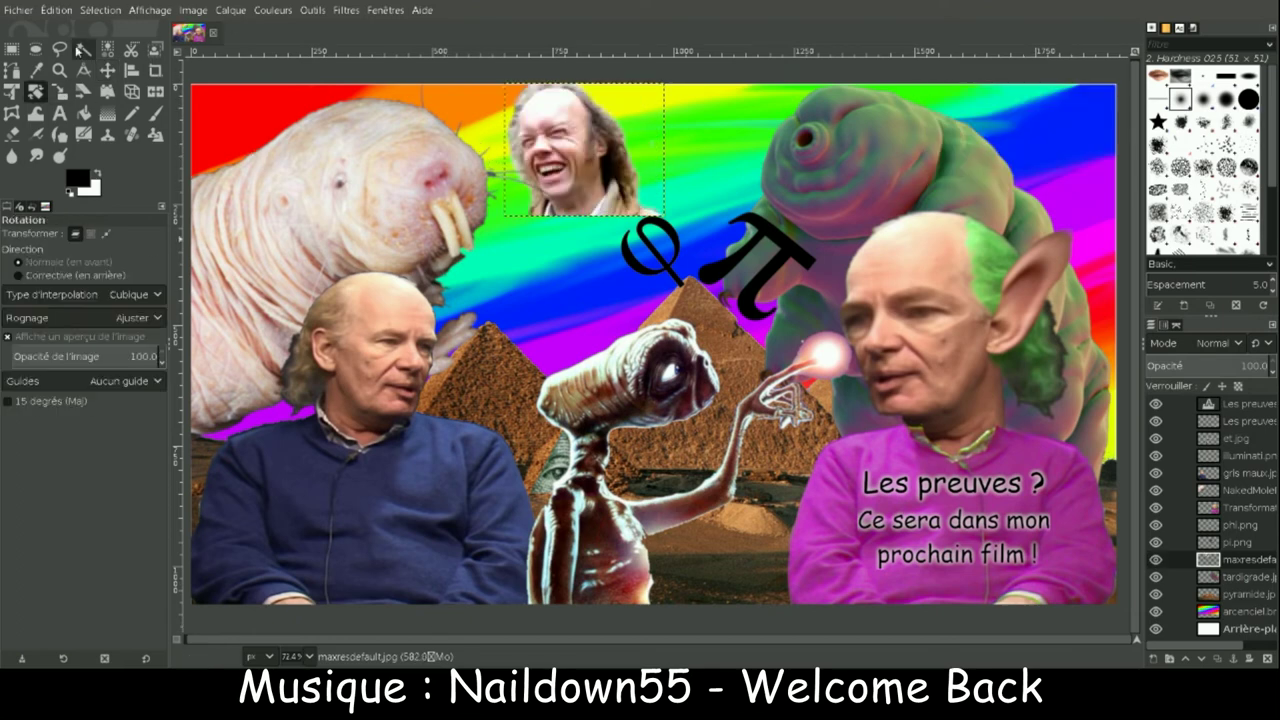
left_click(155, 92)
key("shift+r")
left_click_drag(585, 150, 620, 200)
- Move the face down onto the pyramids and place its layer behind them
key("Escape")
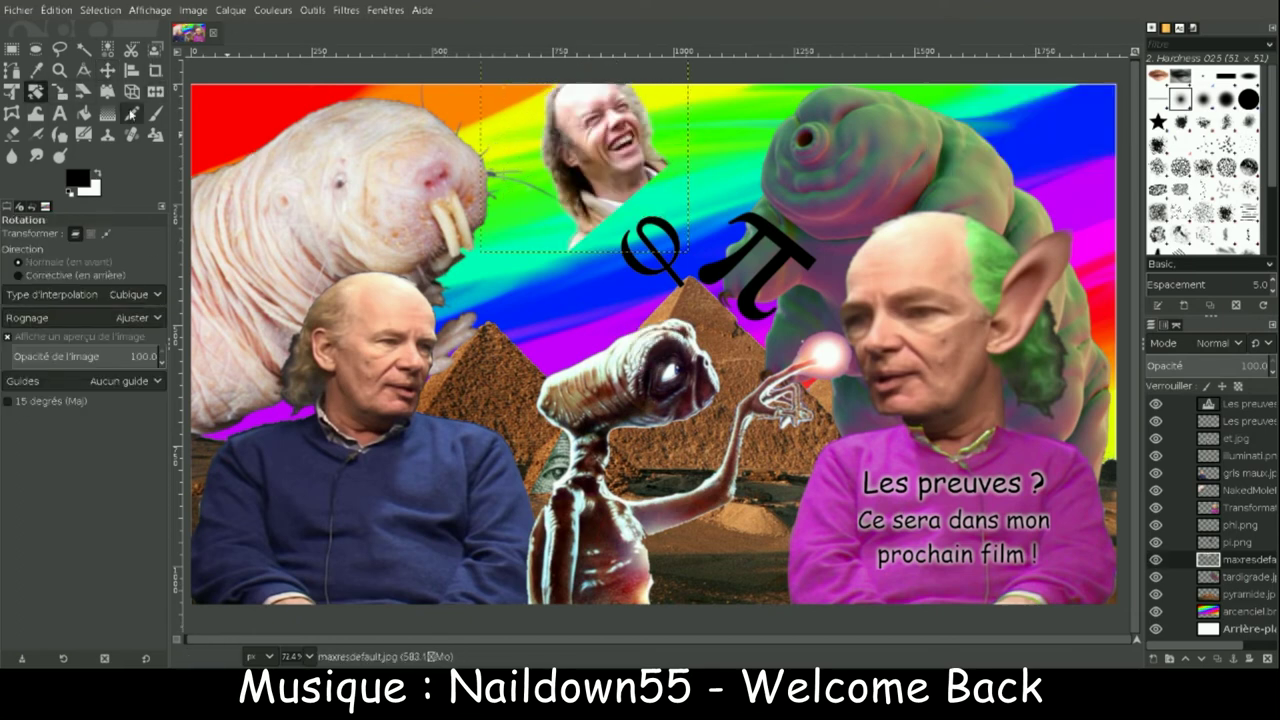
key("m")
left_click_drag(612, 153, 630, 283)
left_click_drag(1220, 559, 1220, 602)
mouse_move(644, 282)
left_mouse_down()
mouse_move(590, 318)
mouse_move(603, 216)
left_mouse_up()
- Undo a stray rectangular selection and move the laughing face down slightly
key("r")
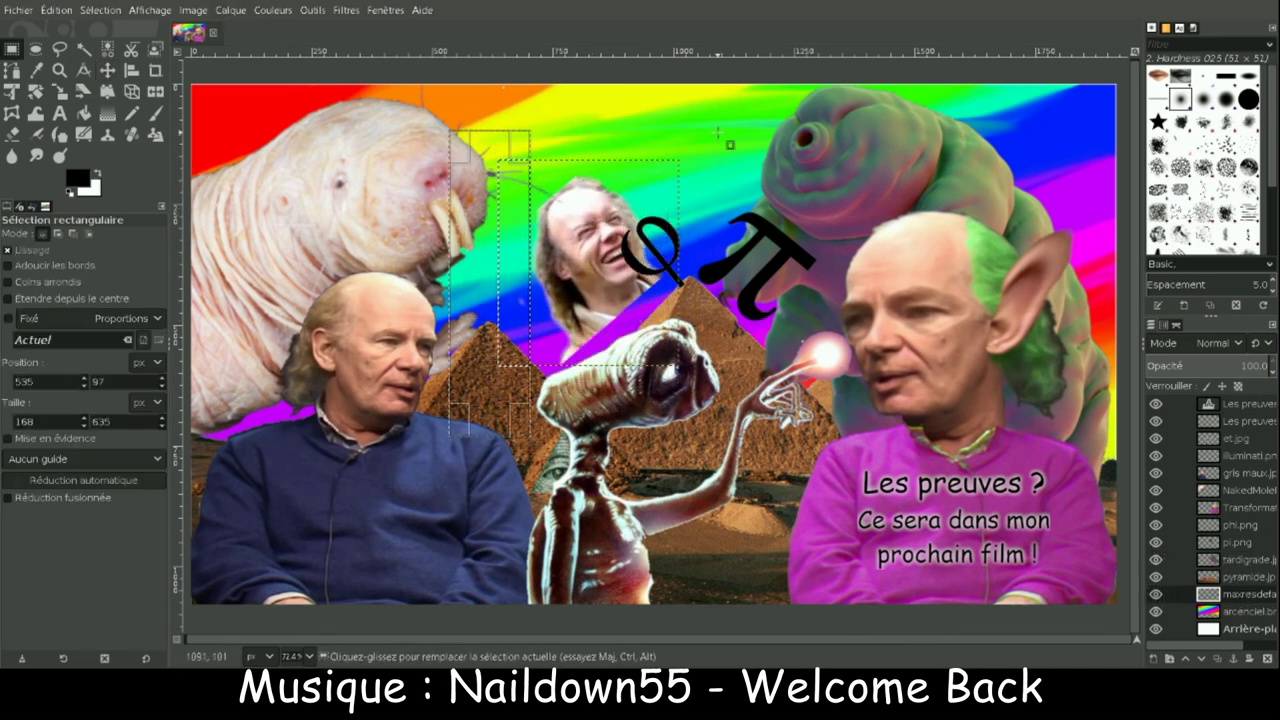
left_click_drag(733, 124, 485, 171)
key("ctrl+z")
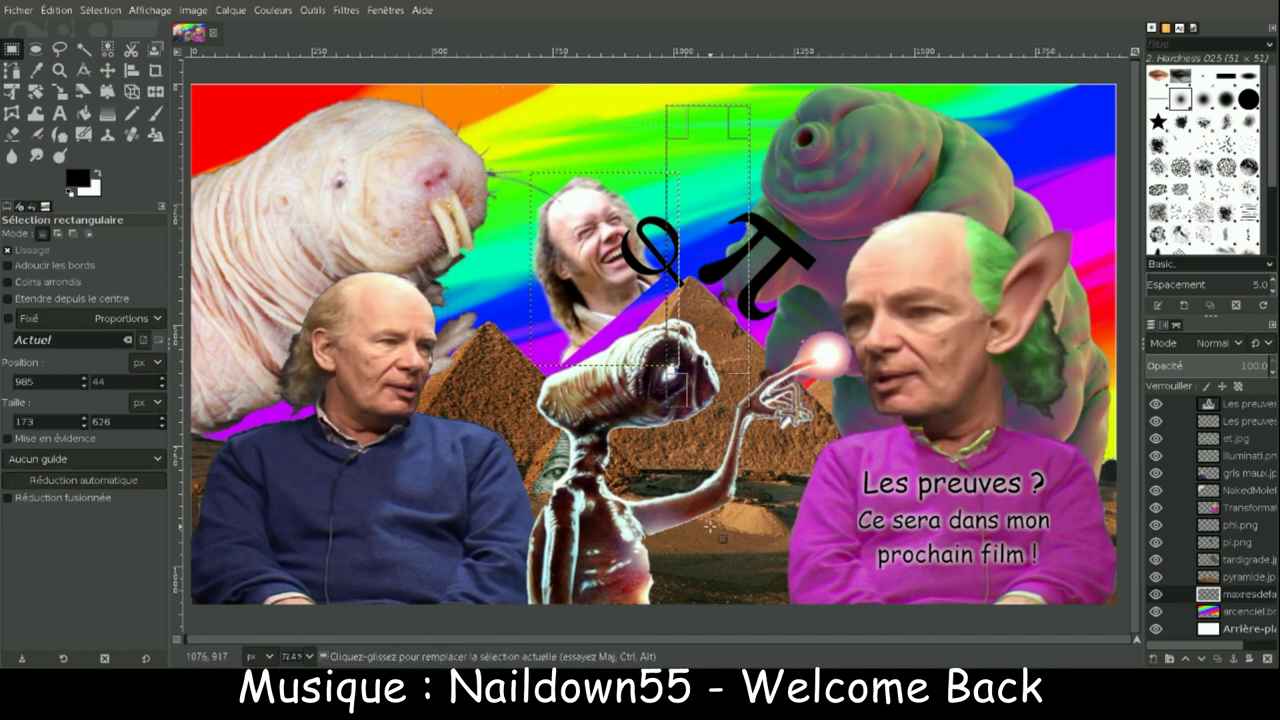
key("m")
mouse_move(612, 281)
left_mouse_down()
mouse_move(617, 308)
mouse_move(595, 329)
left_mouse_up()
- Enlarge the laughing head slightly and nudge it upward
key("shift+s")
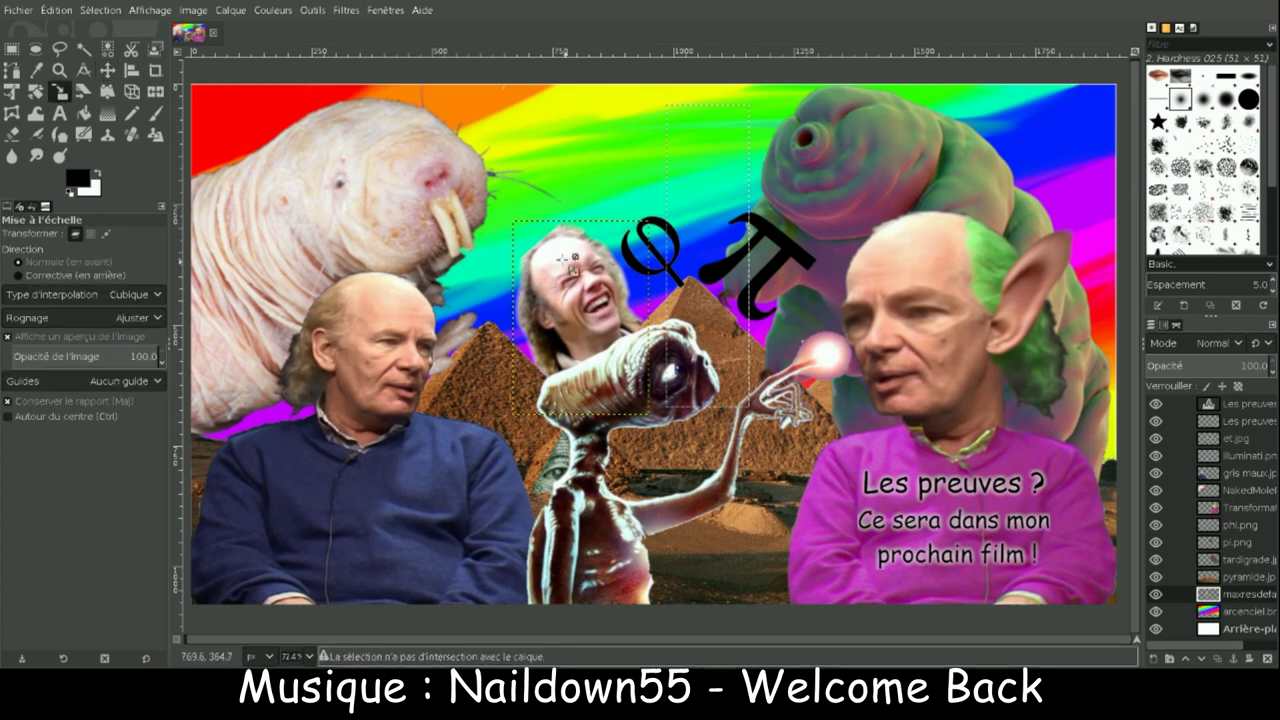
left_click_drag(557, 268, 549, 254)
key("Return")
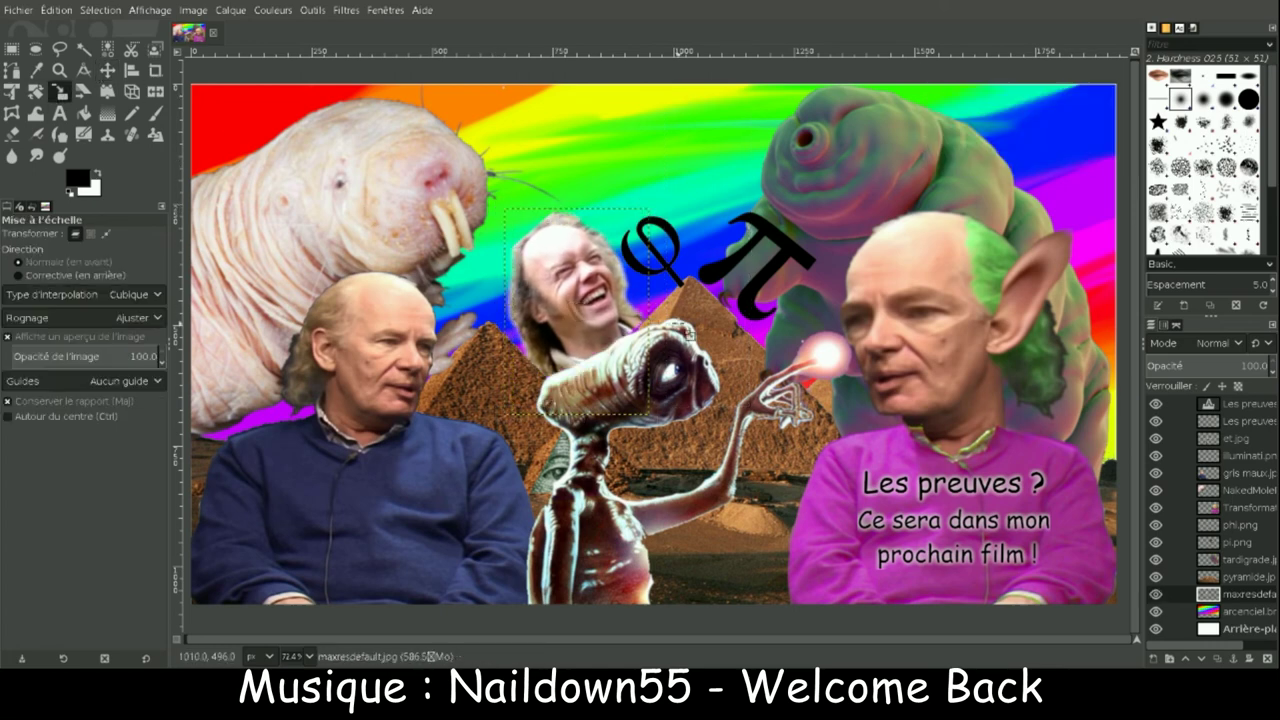
key("m")
left_click_drag(583, 337, 583, 329)
- Shift the π symbol slightly left beside φ
left_click(1240, 524)
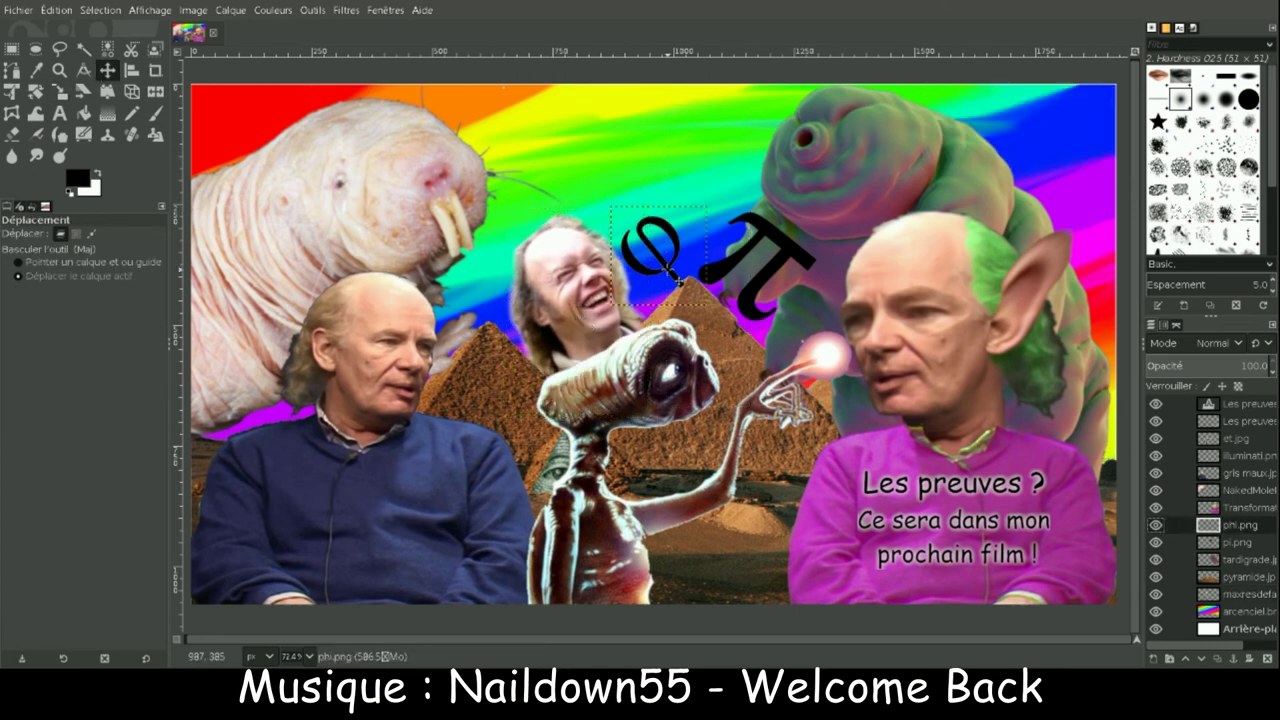
key("Page_Down")
left_click_drag(607, 455, 582, 455)
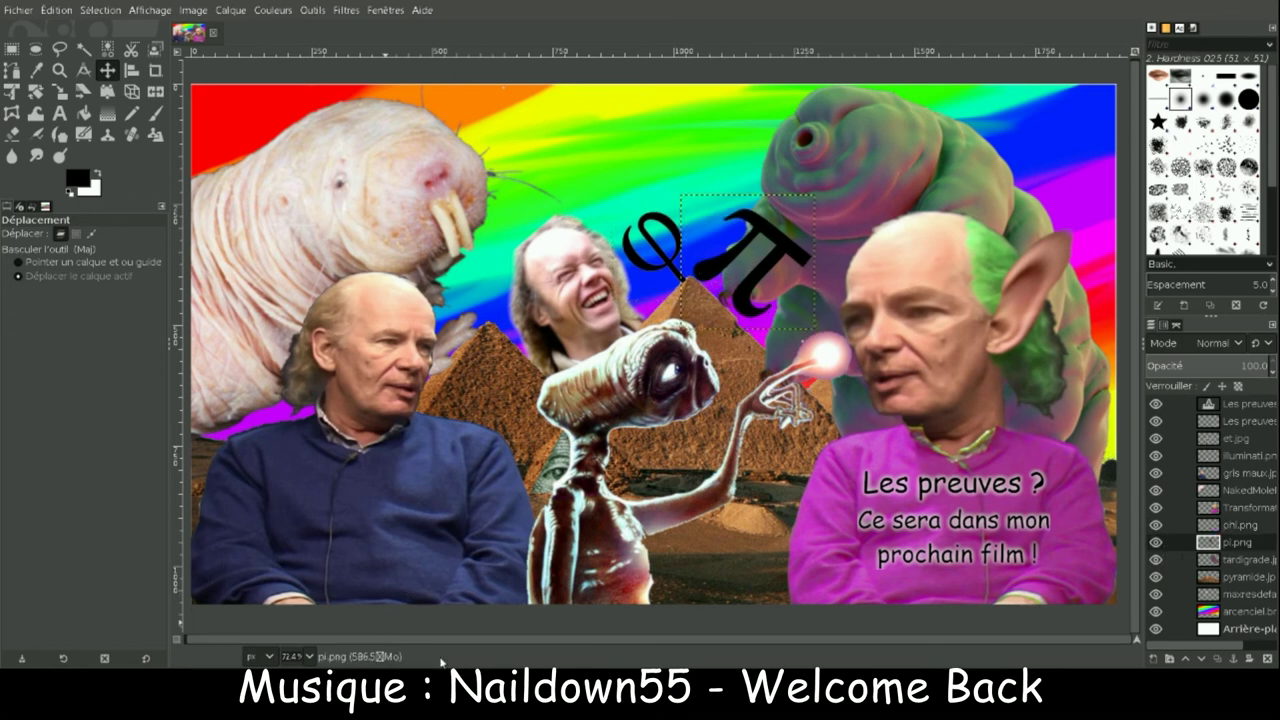
- Try captions 'LOL Meme moi je suis pas aussi' and 'Hum...' above the head, then erase them
key("t")
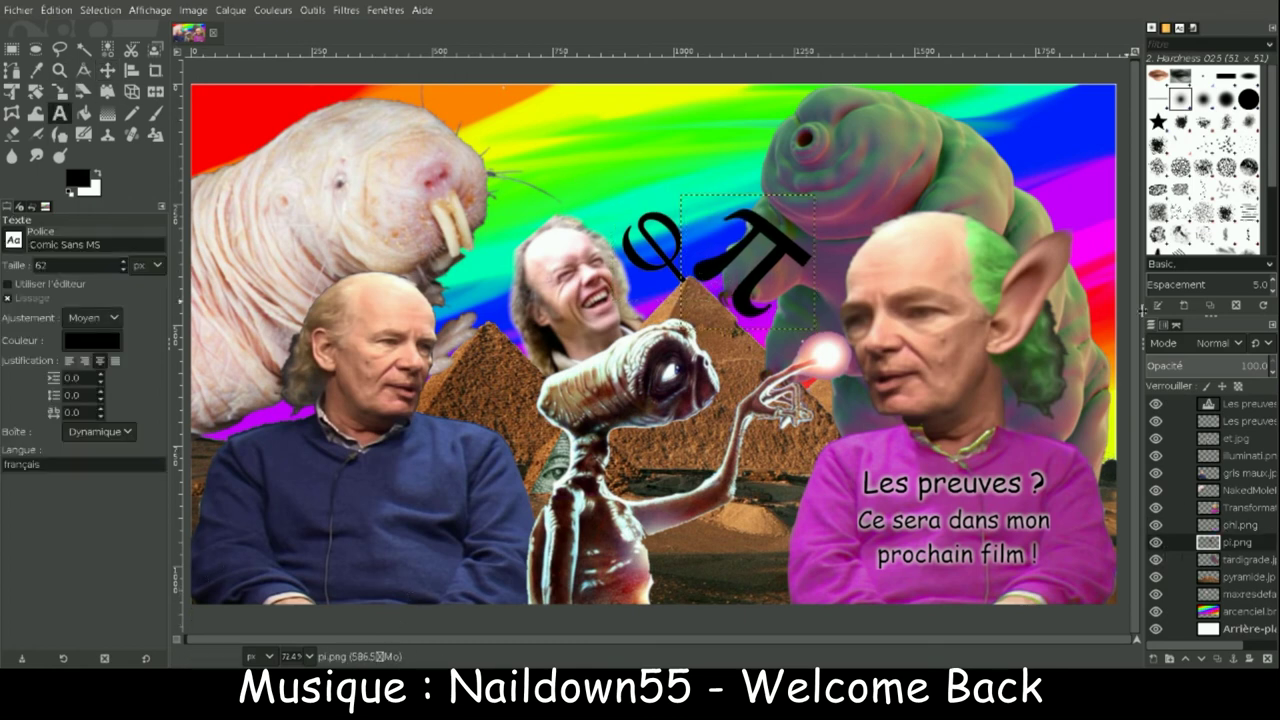
left_click(520, 173)
type("LOL Meme moi je suis")
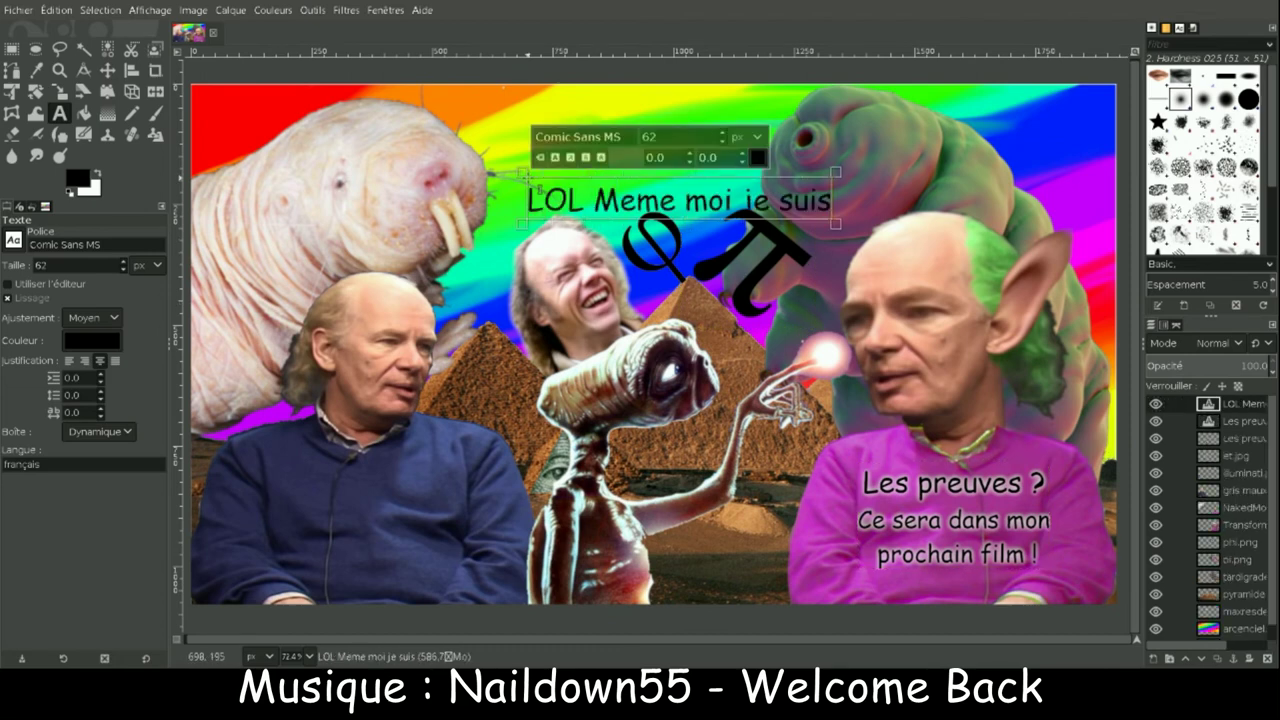
type(" pas aussi")
key("BackSpace")
key("BackSpace")
key("BackSpace")
key("BackSpace")
key("BackSpace")
key("BackSpace")
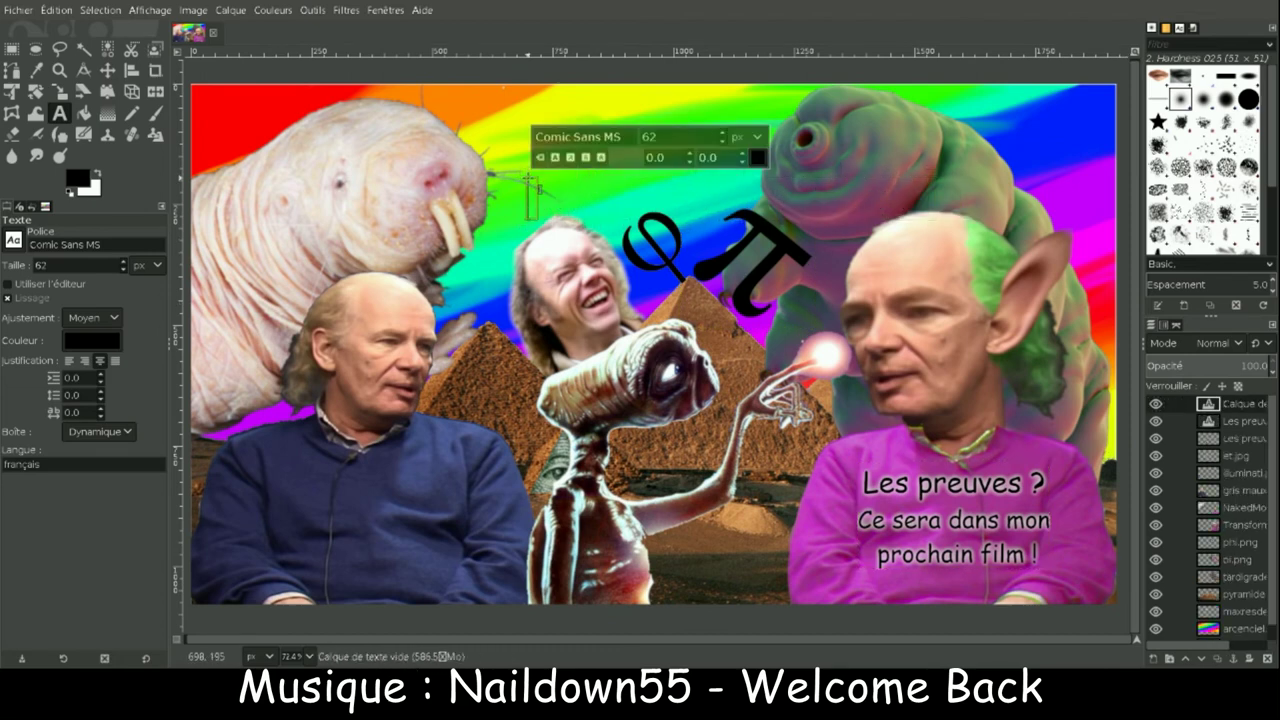
type("Hum")
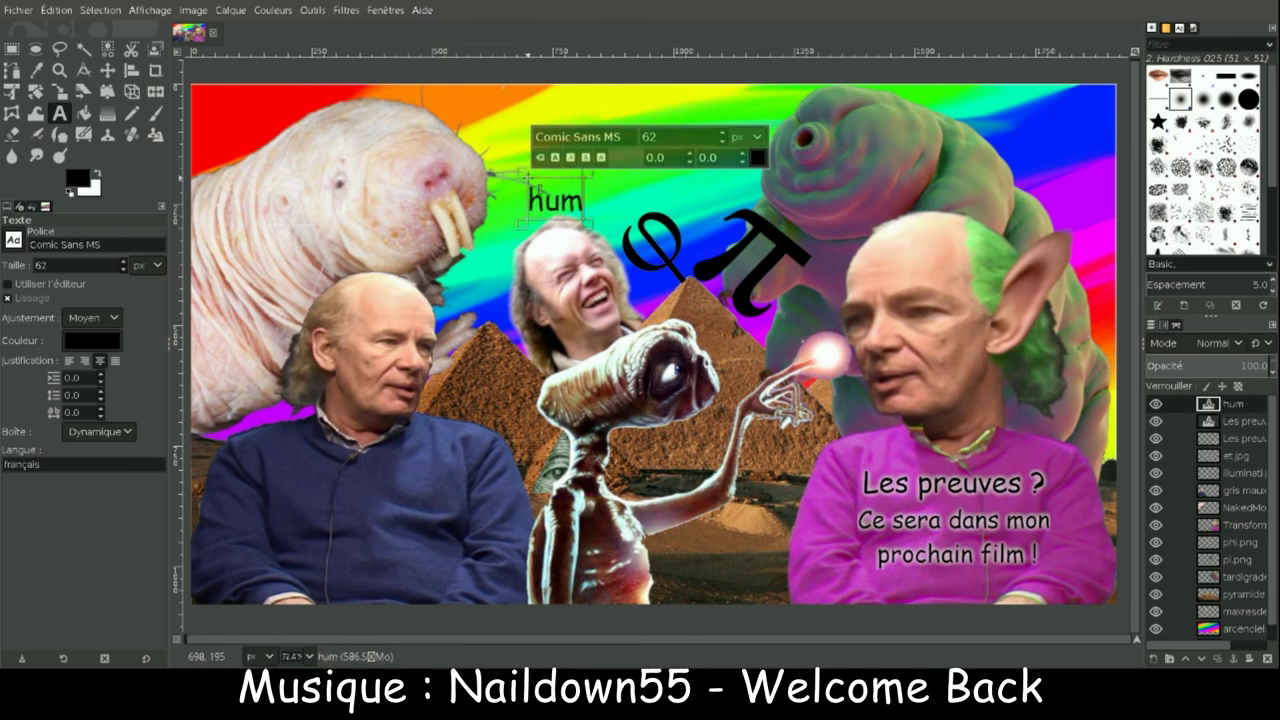
type("...")
key("BackSpace")
key("BackSpace")
key("BackSpace")
- Type a final 'LOLr' trial, save gimp.xcf, and add fumer-un-joint-300x163.jpeg as a new layer
type("LOL")
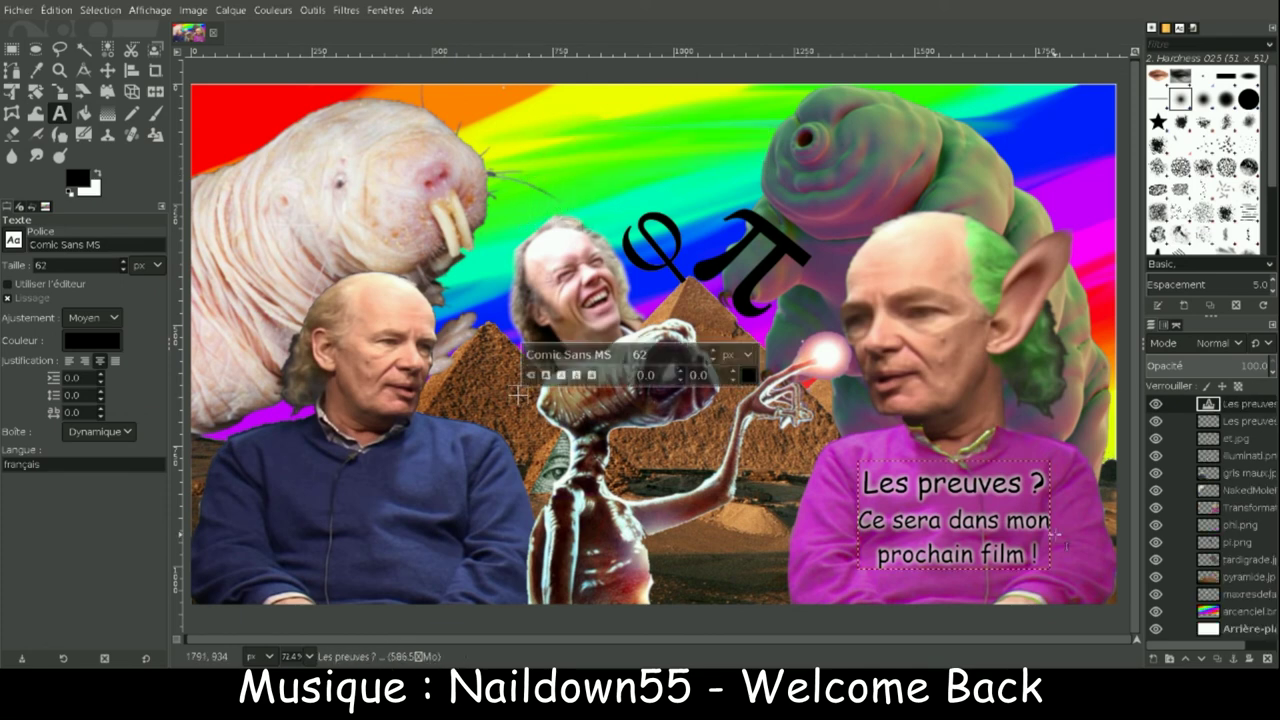
type("r")
key("ctrl+s")
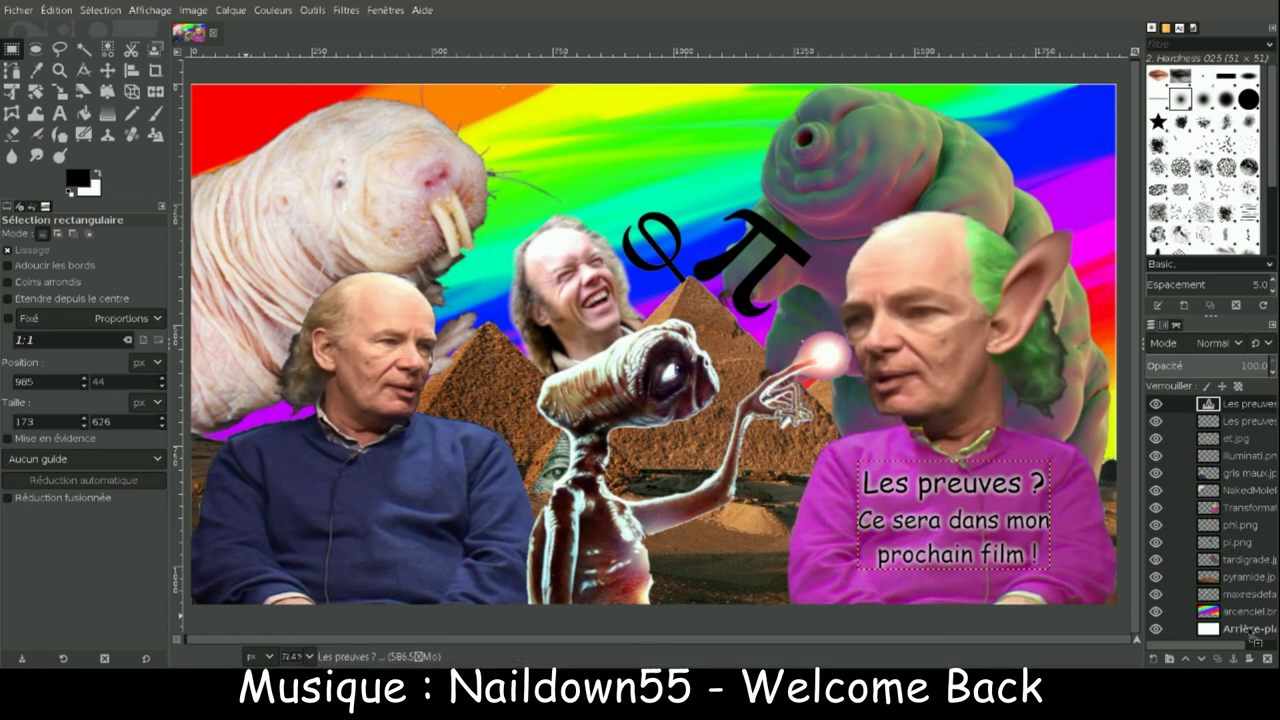
left_click_drag(1253, 636, 1250, 630)
- Remove the joint's white background and halo with fuzzy select and a small hard eraser
left_click(58, 73)
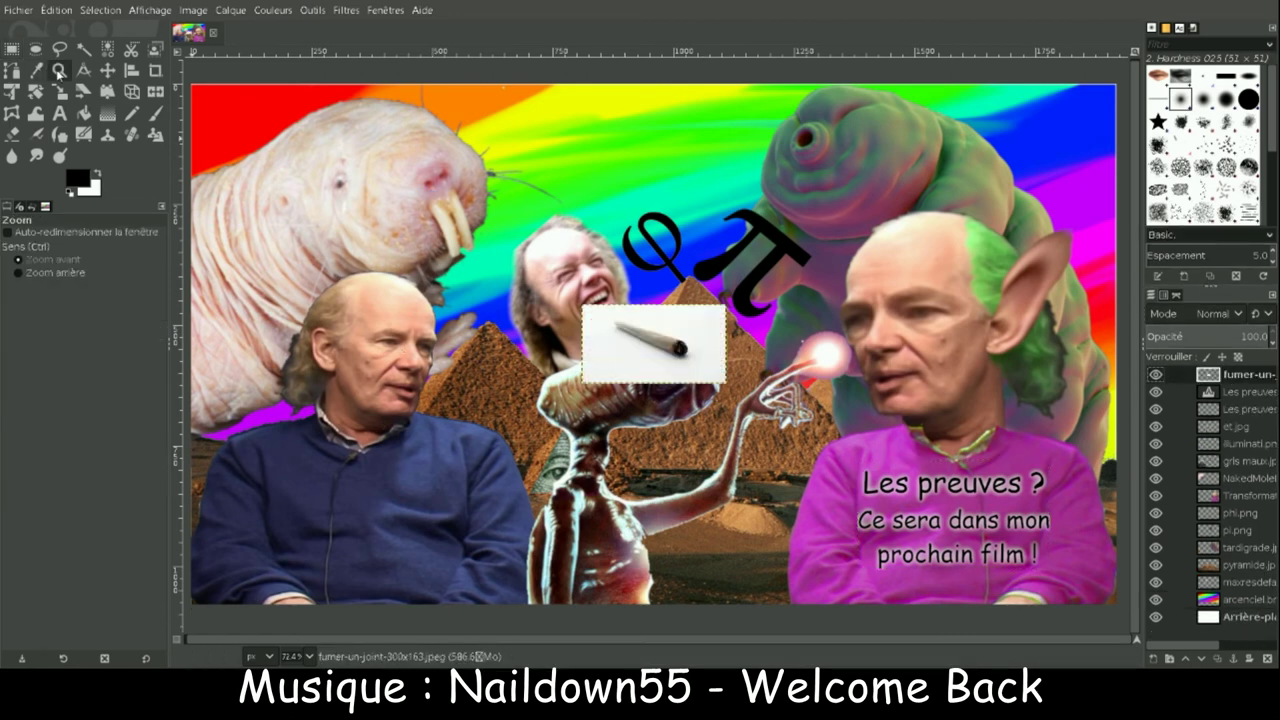
left_click(655, 345)
key("u")
left_click(320, 251)
key("Delete")
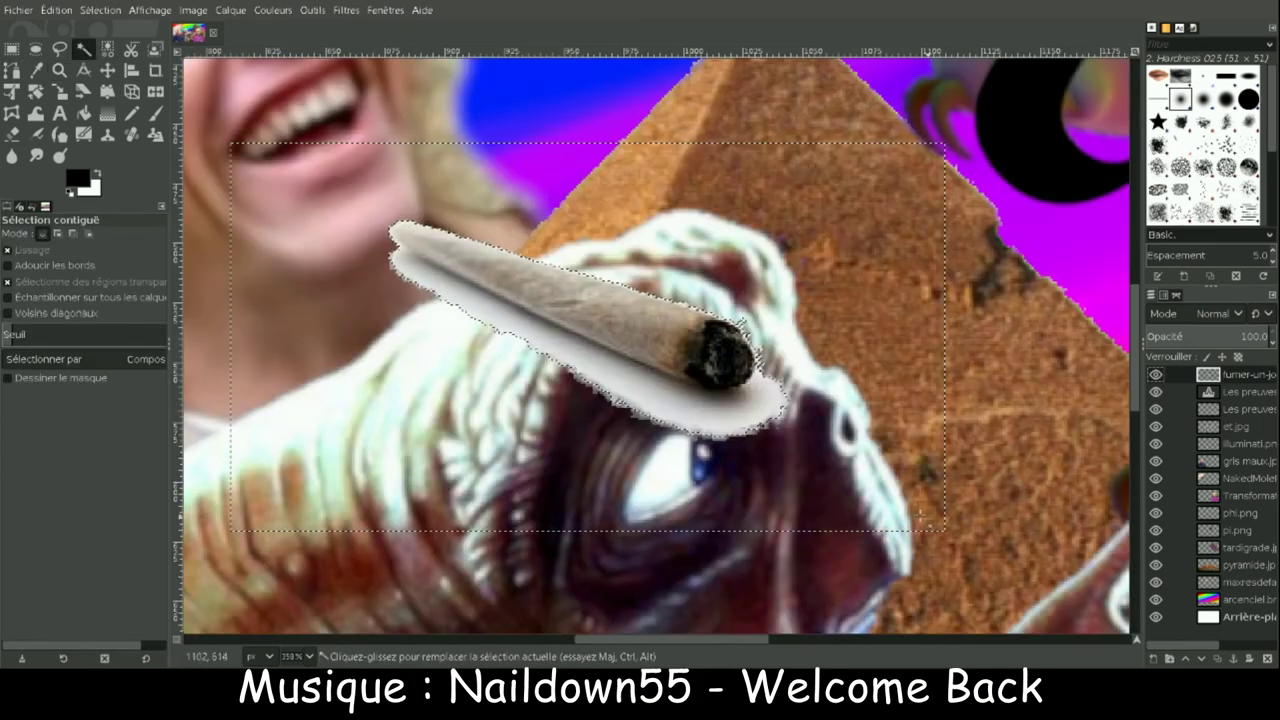
left_click_drag(700, 412, 693, 418)
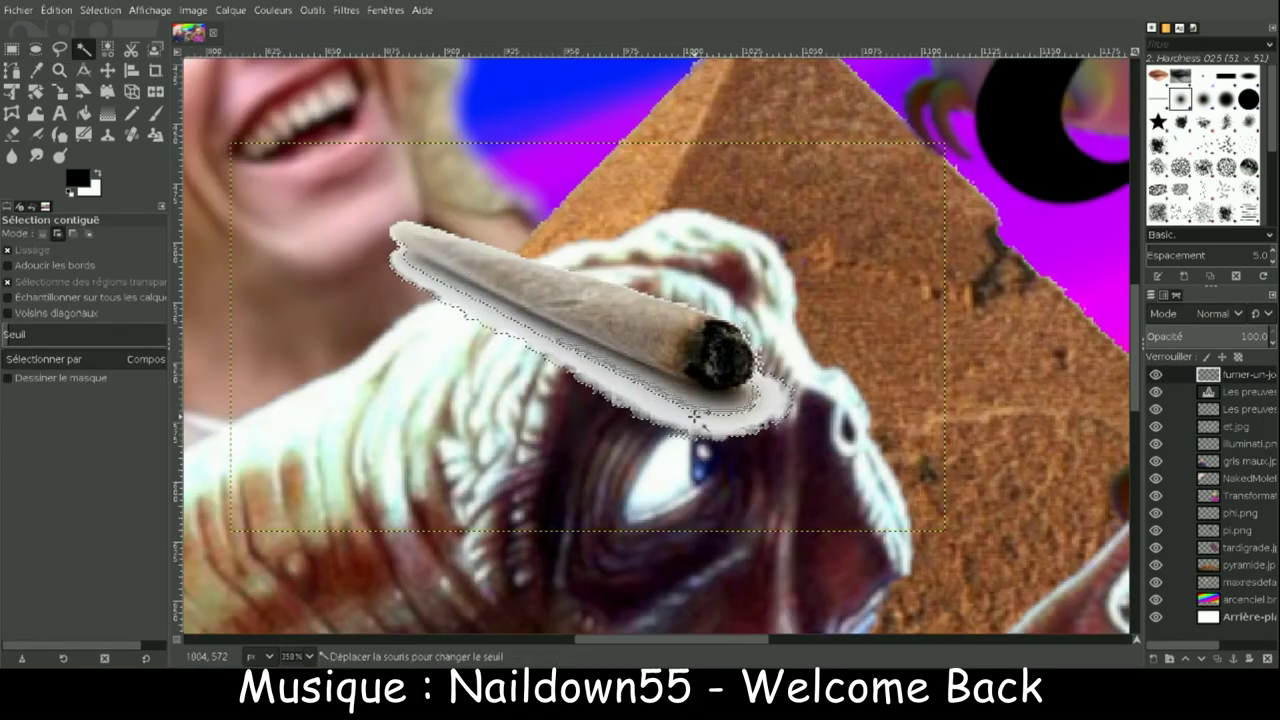
key("Delete")
key("shift+e")
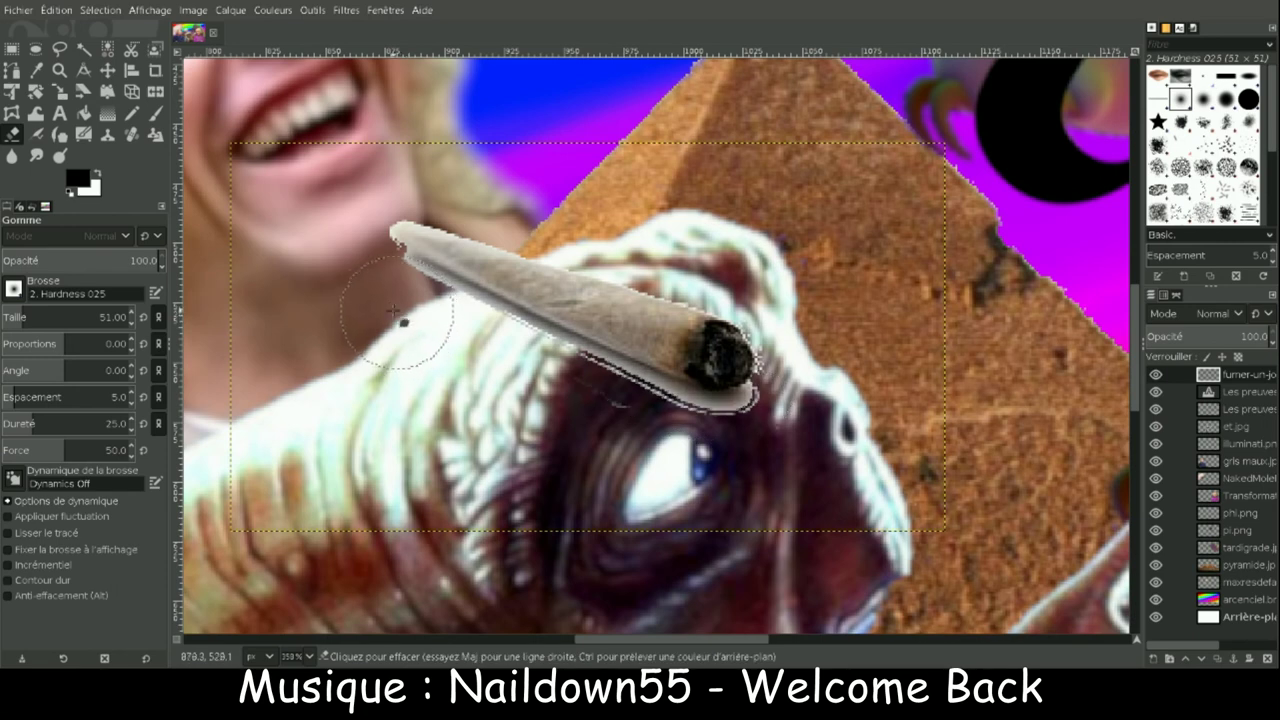
key("period")
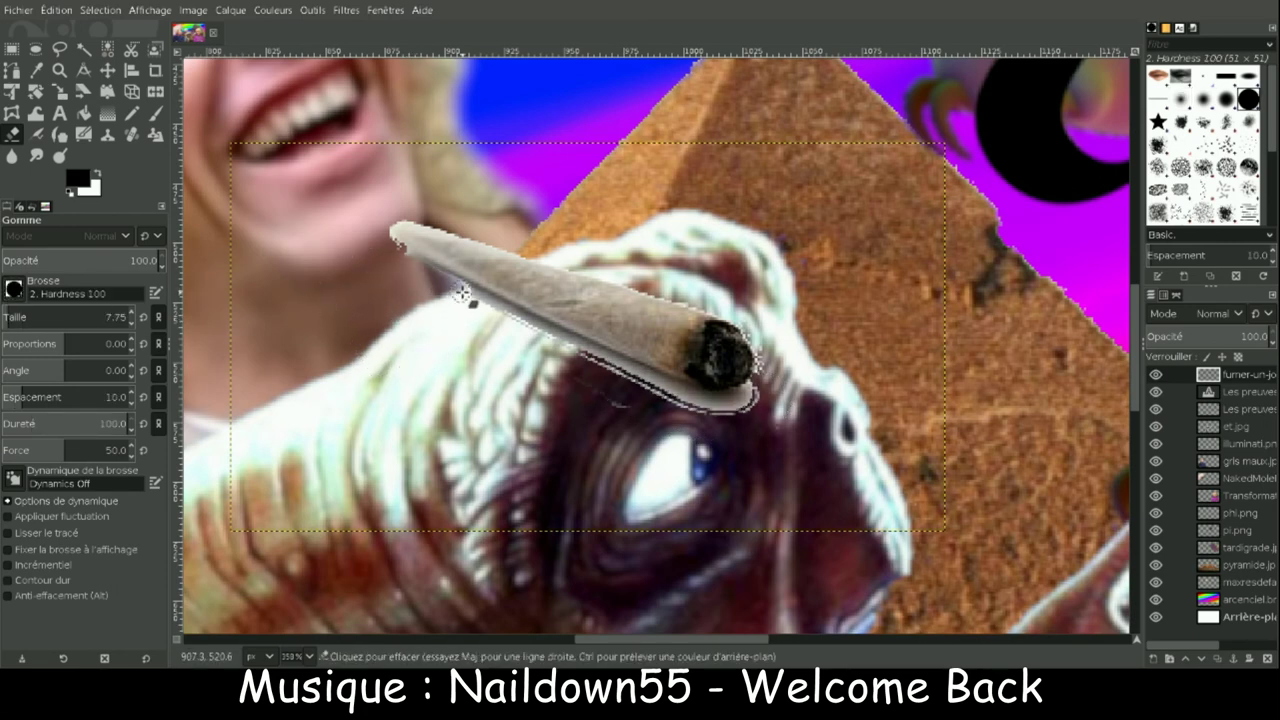
left_click_drag(528, 337, 684, 398)
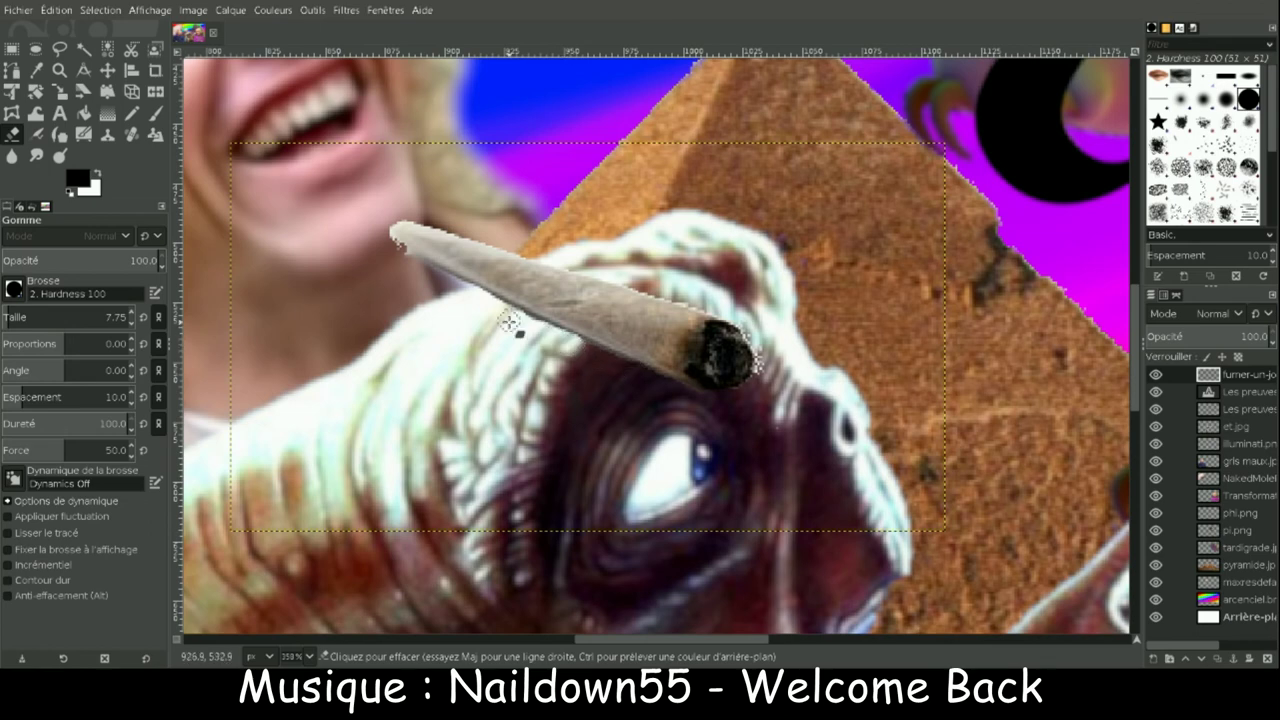
- Flip the joint horizontally and move it between the alien's finger and the man's mouth
key("m")
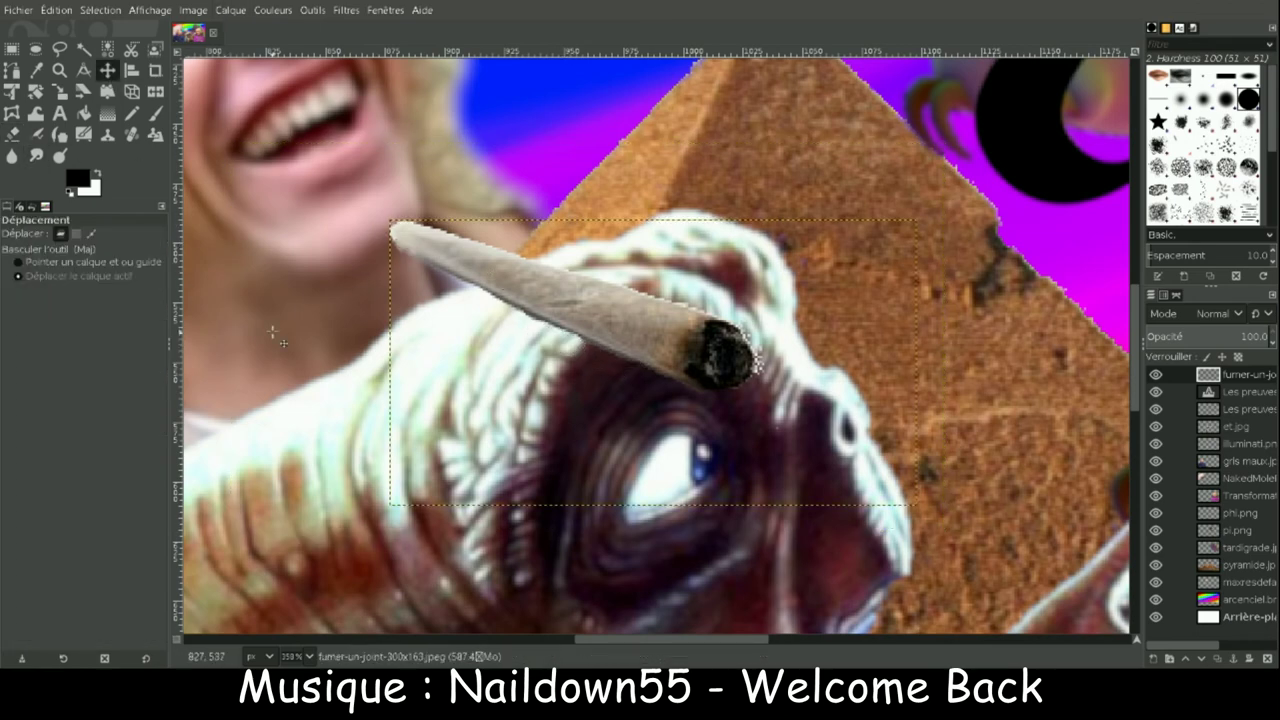
key("r")
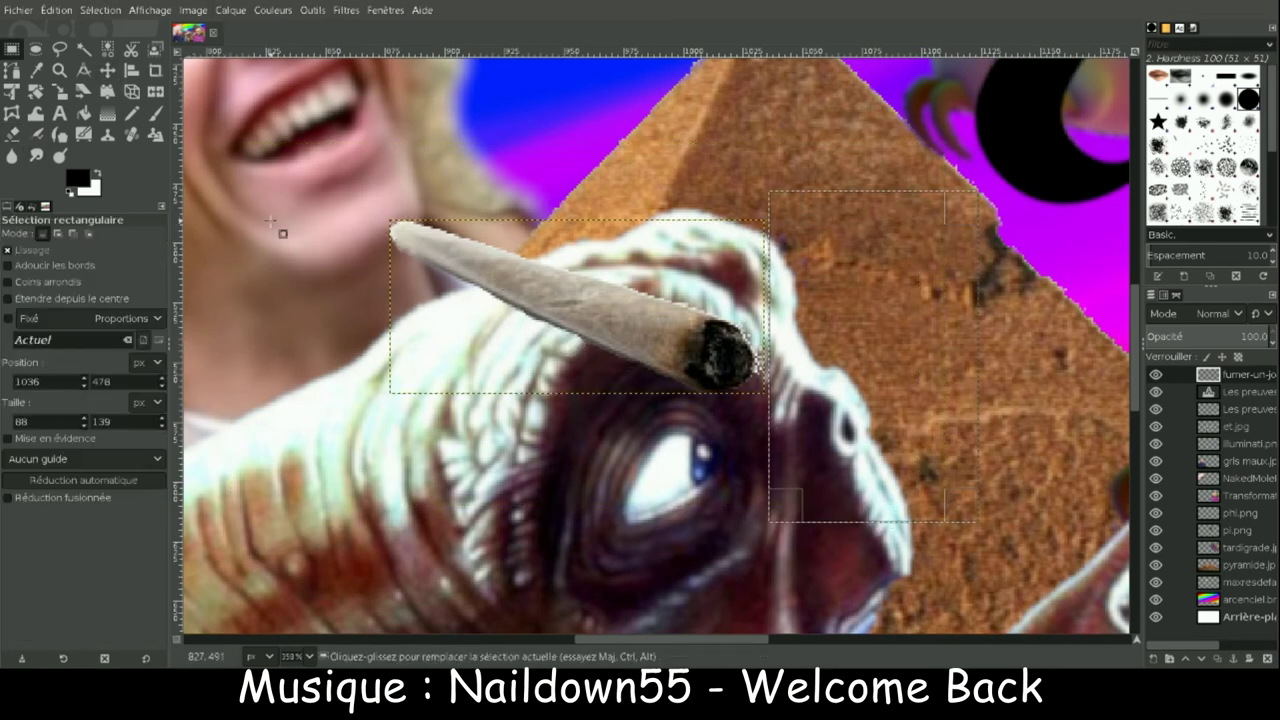
key("shift+f")
left_click(397, 333)
key("shift+e")
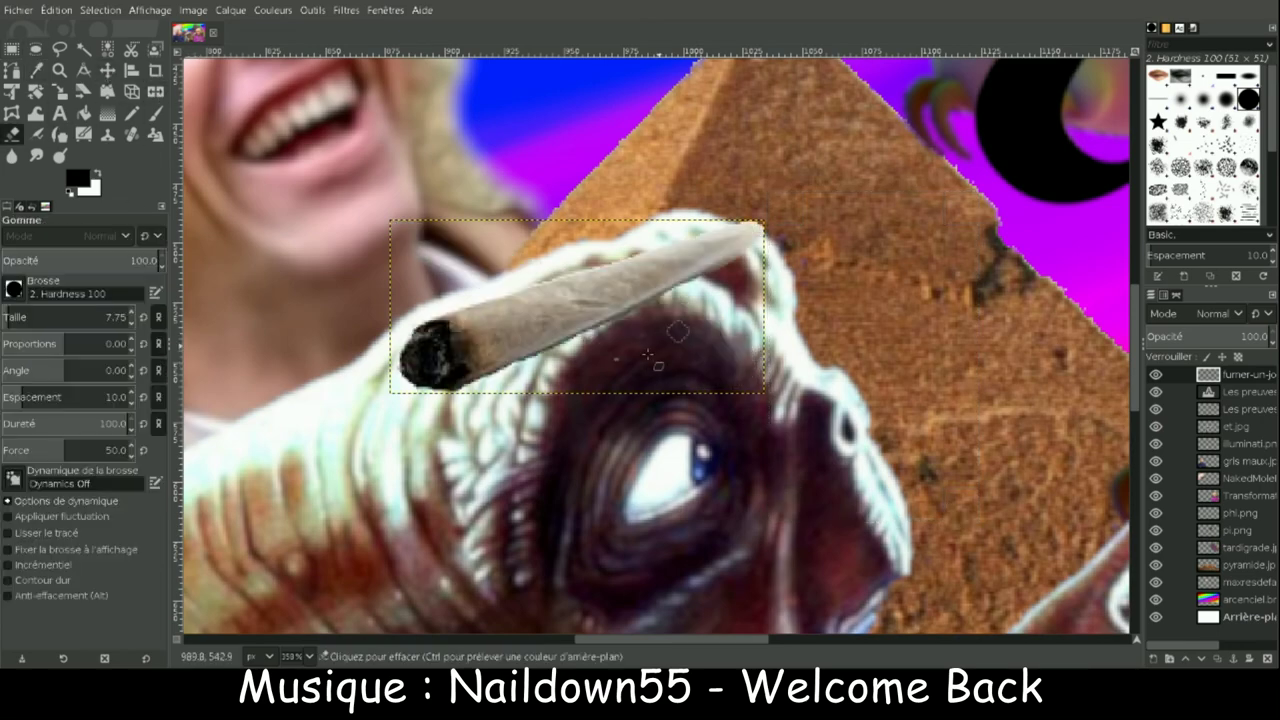
key("m")
scroll(648, 354, "down", 2, "ctrl")
left_click_drag(580, 421, 982, 530)
scroll(540, 237, "down", 3)
- Rotate the joint layer about -6° so it tilts into the pink-shirted man's mouth
scroll(540, 237, "right", 5)
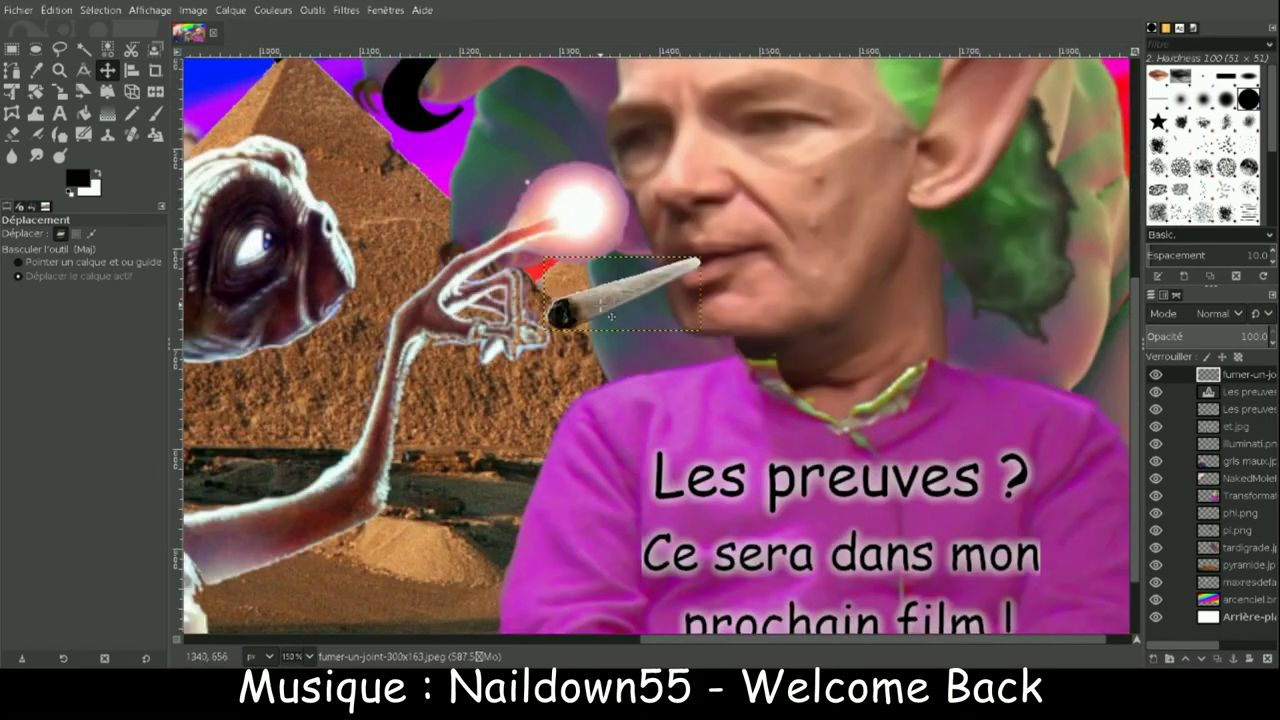
key("shift+r")
left_click_drag(540, 237, 946, 198)
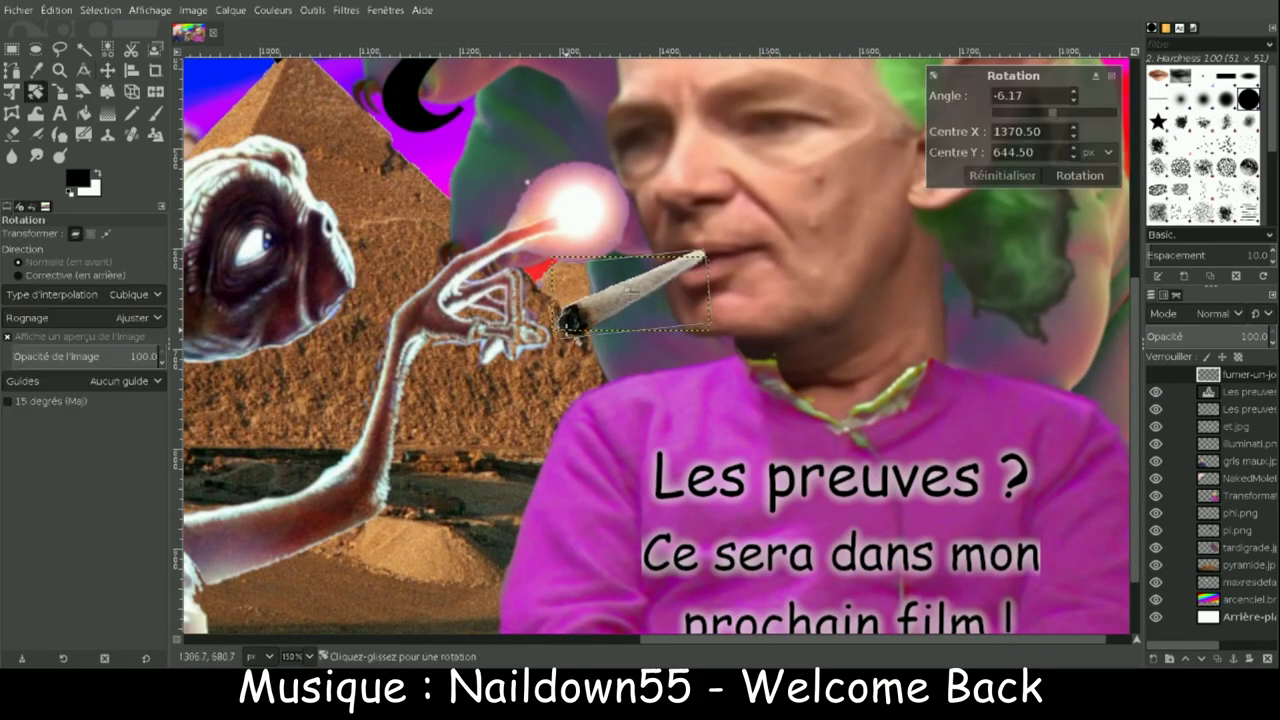
key("Return")
- Select the Arrière-plan layer, fit the whole collage in the window, and save as gimp.xcf
key("m")
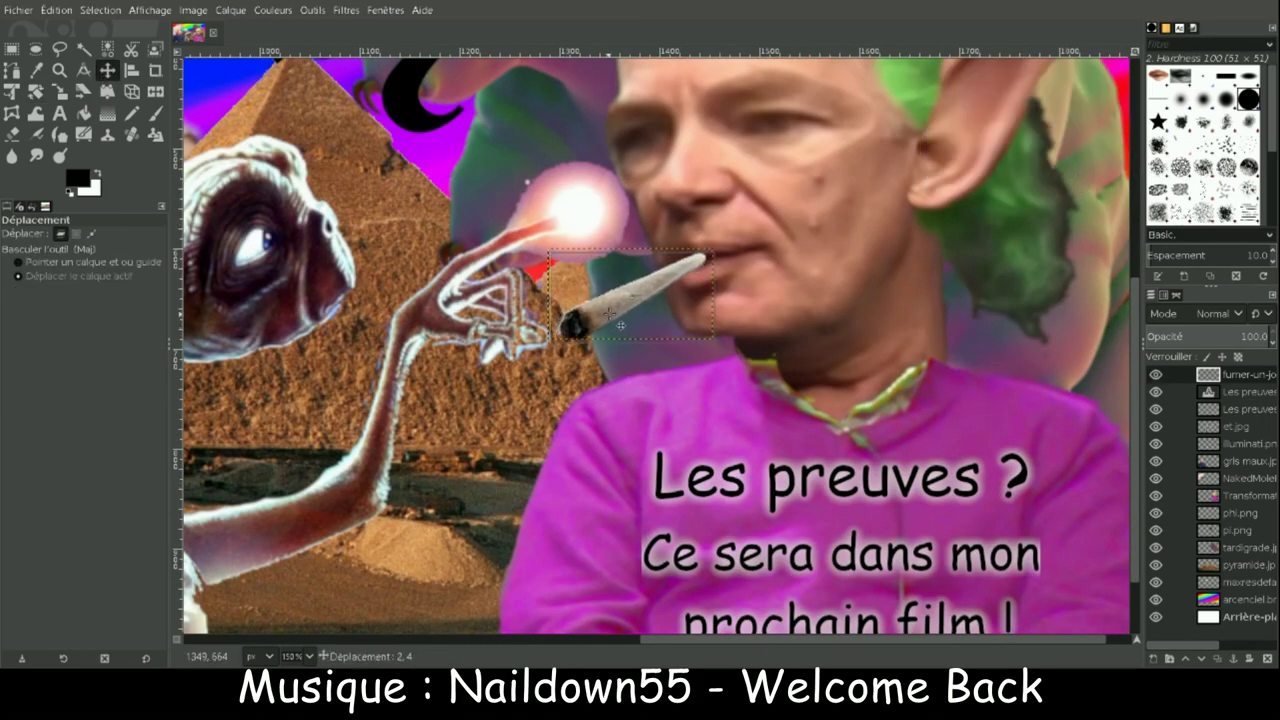
left_click(1250, 617)
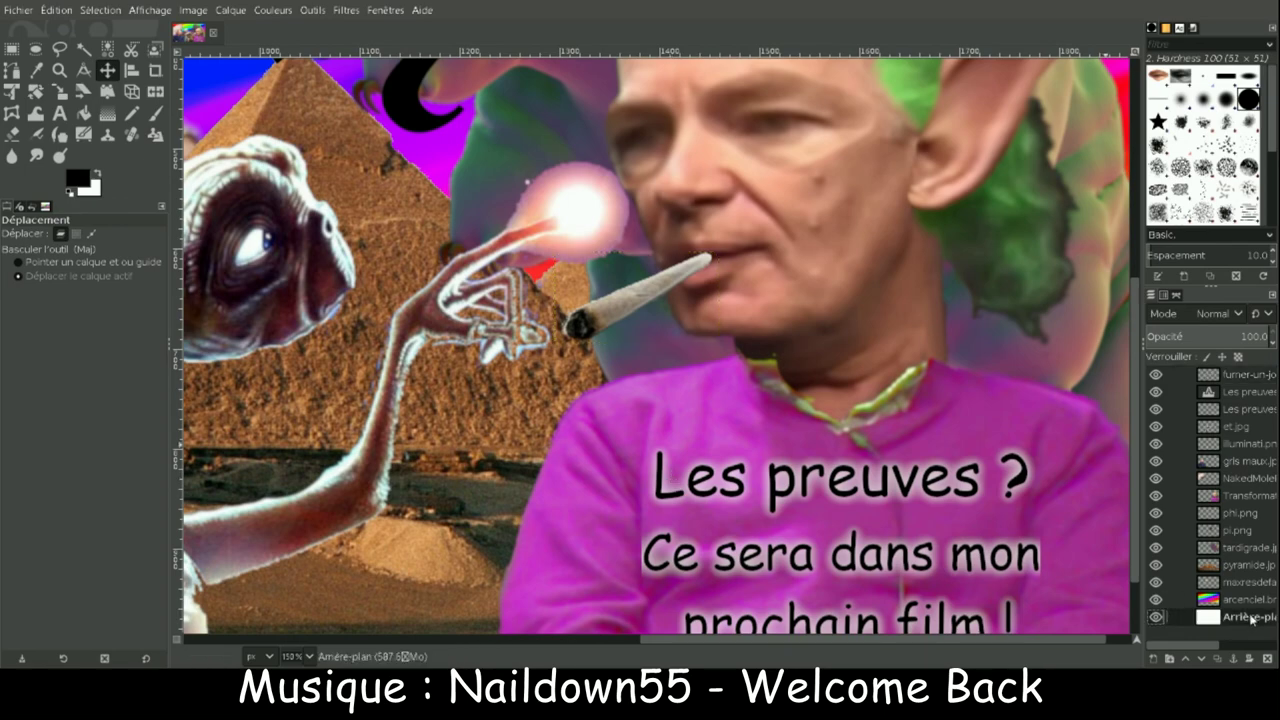
key("z")
key("minus")
key("minus")
key("shift+ctrl+j")
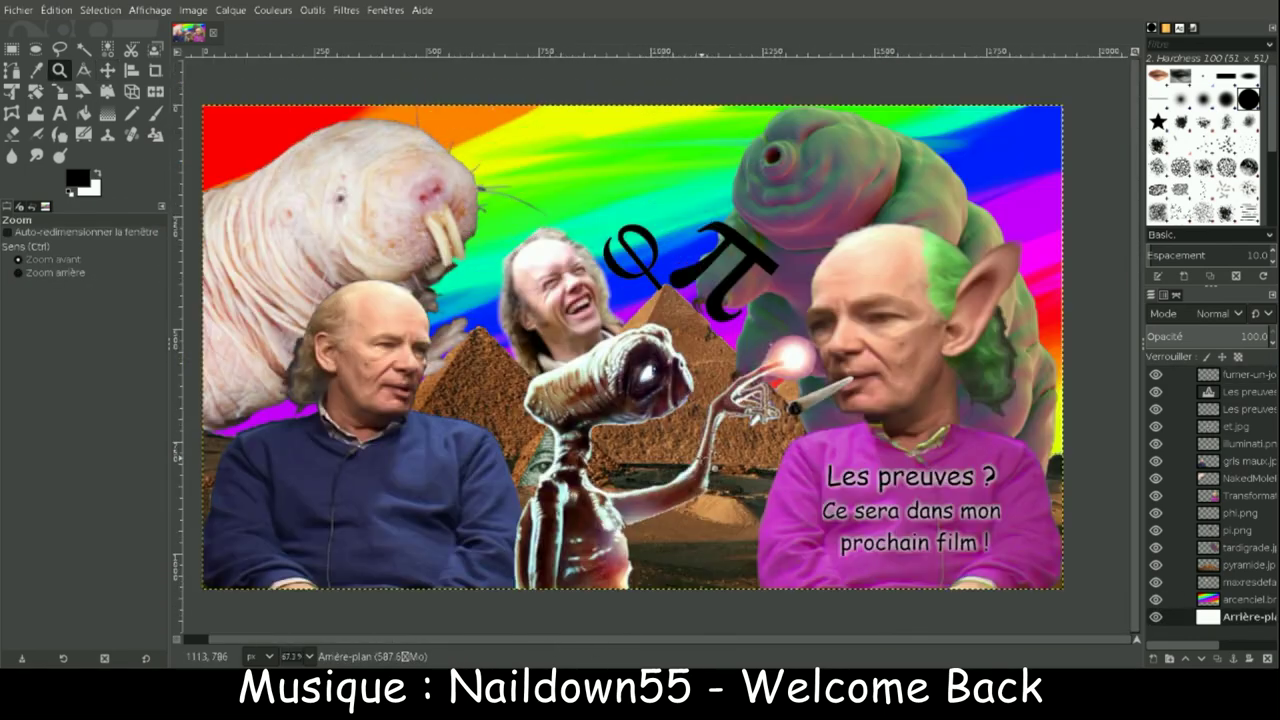
key("ctrl+s")
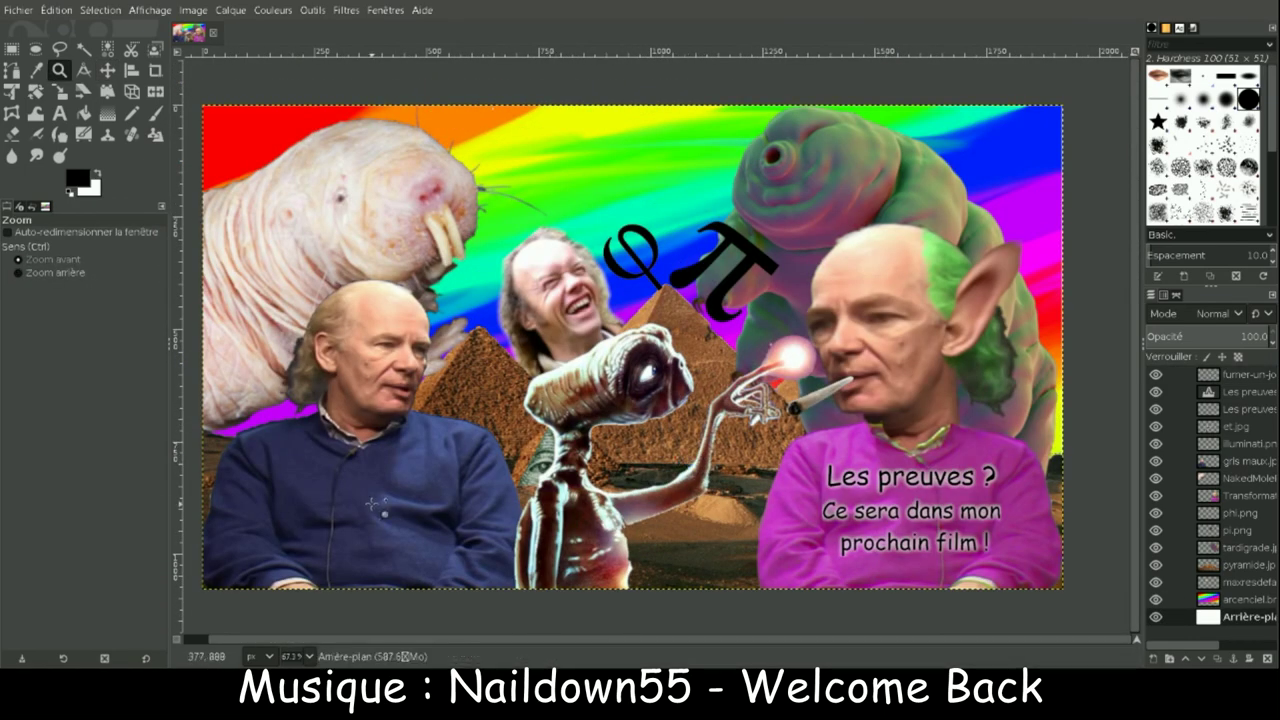